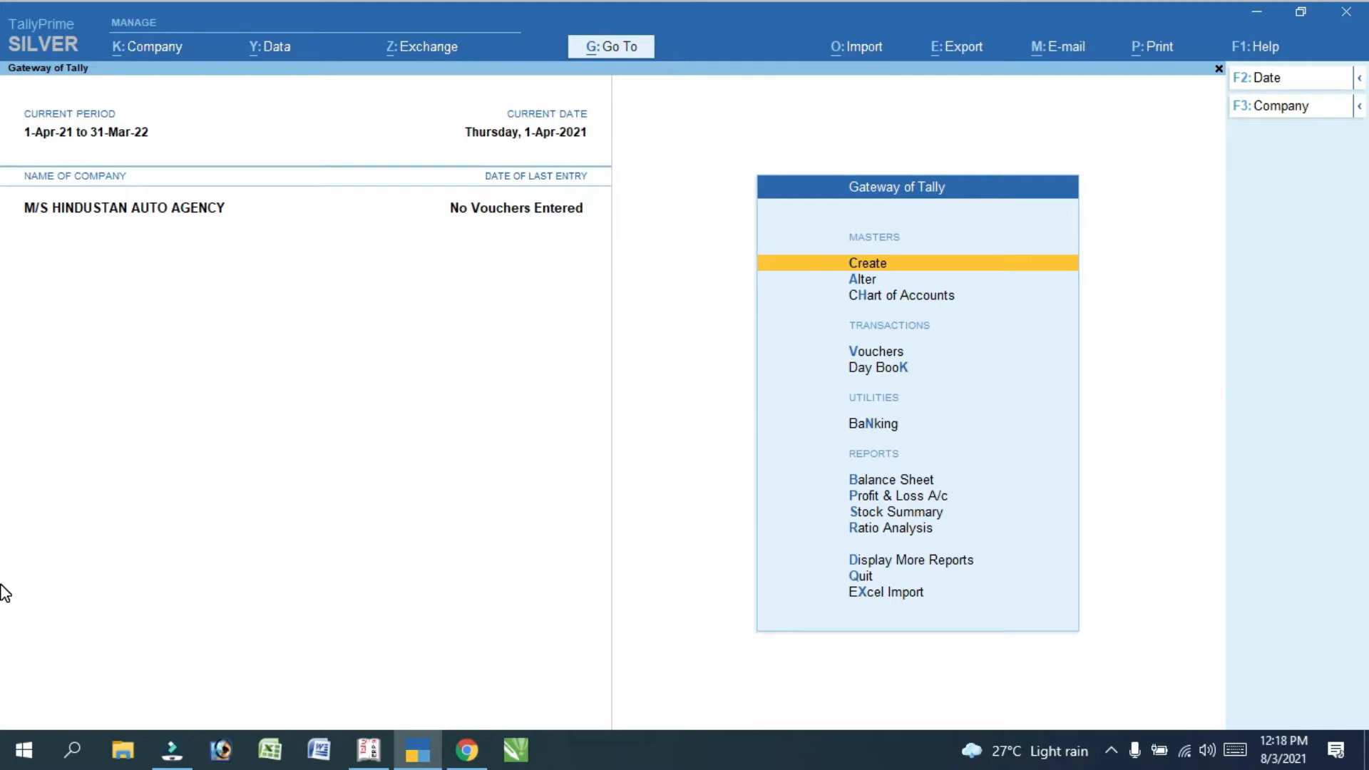
Open the Purchase spares1 workbook from the Demo For REC desktop folder in Excel and dismiss the missing add-in message
click(1254, 15)
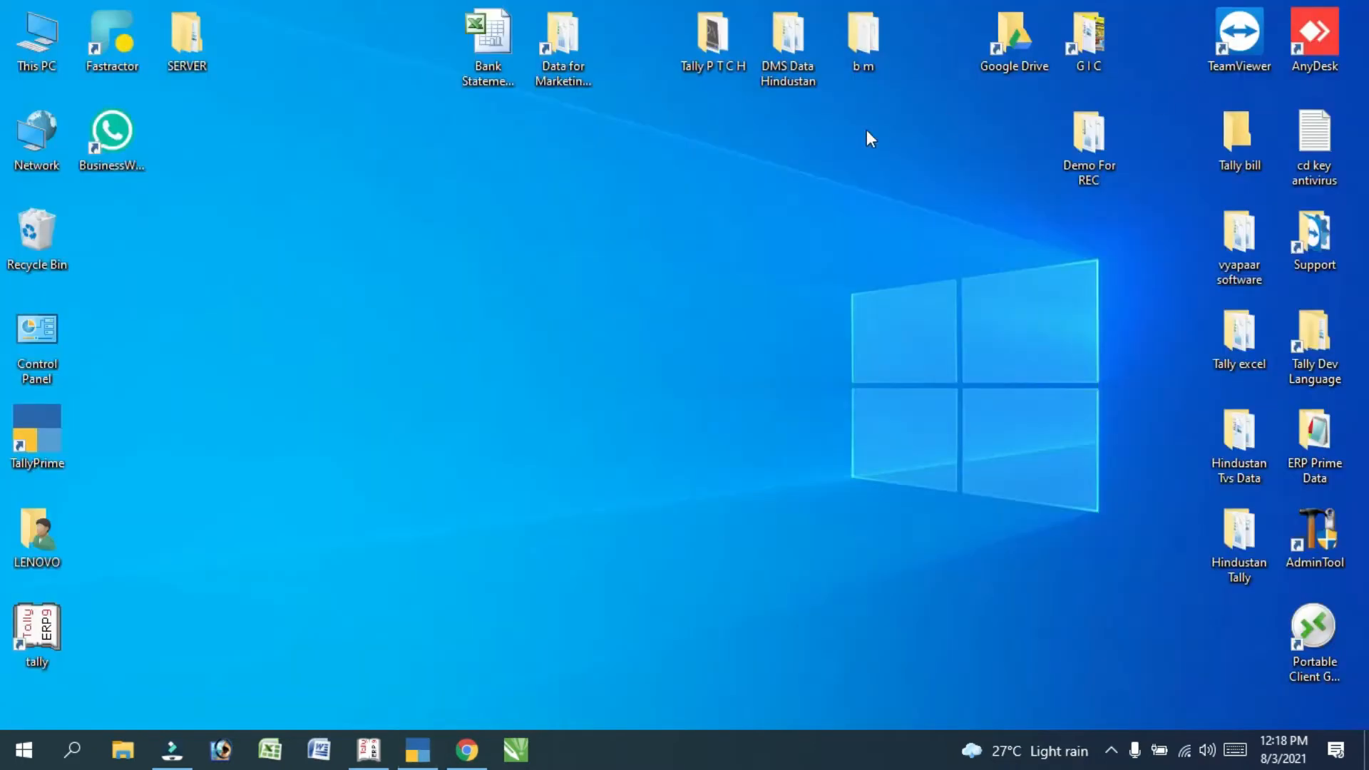
double_click(1089, 156)
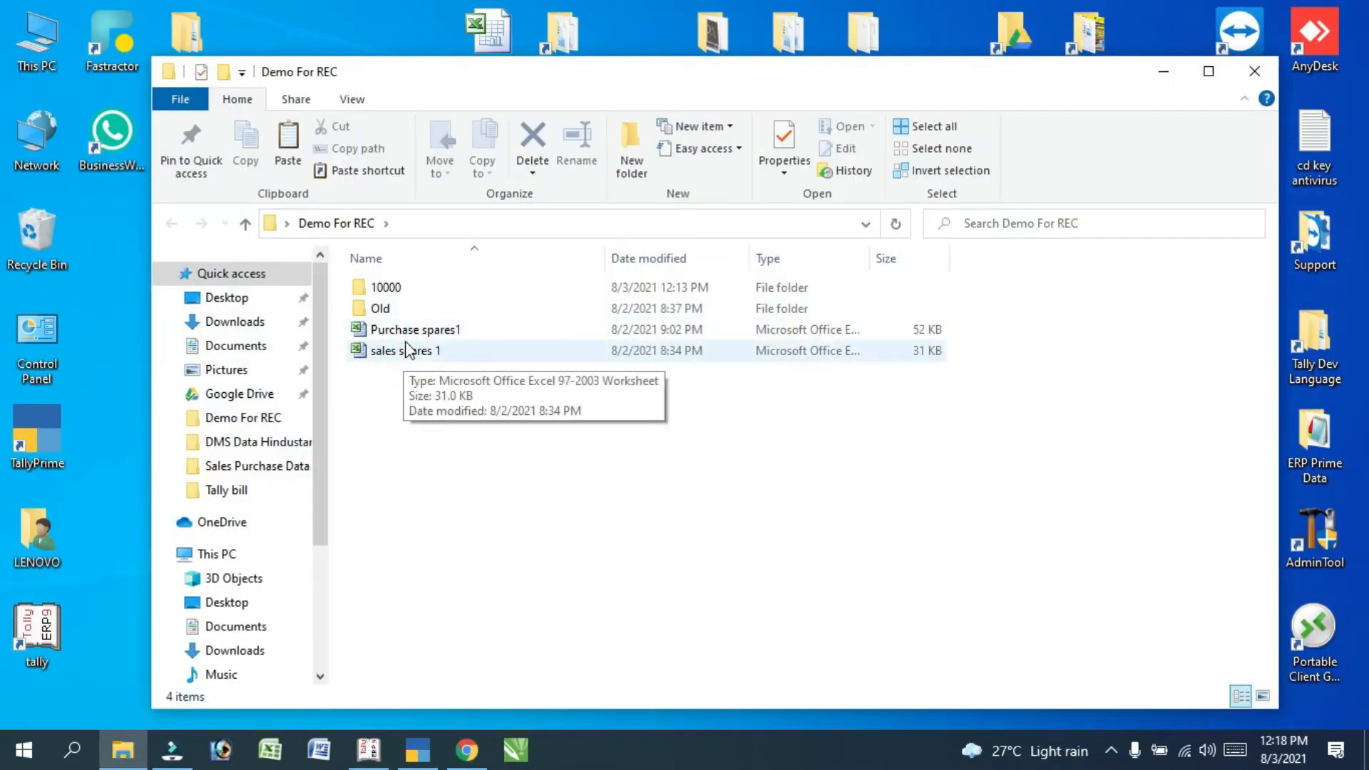
click(409, 334)
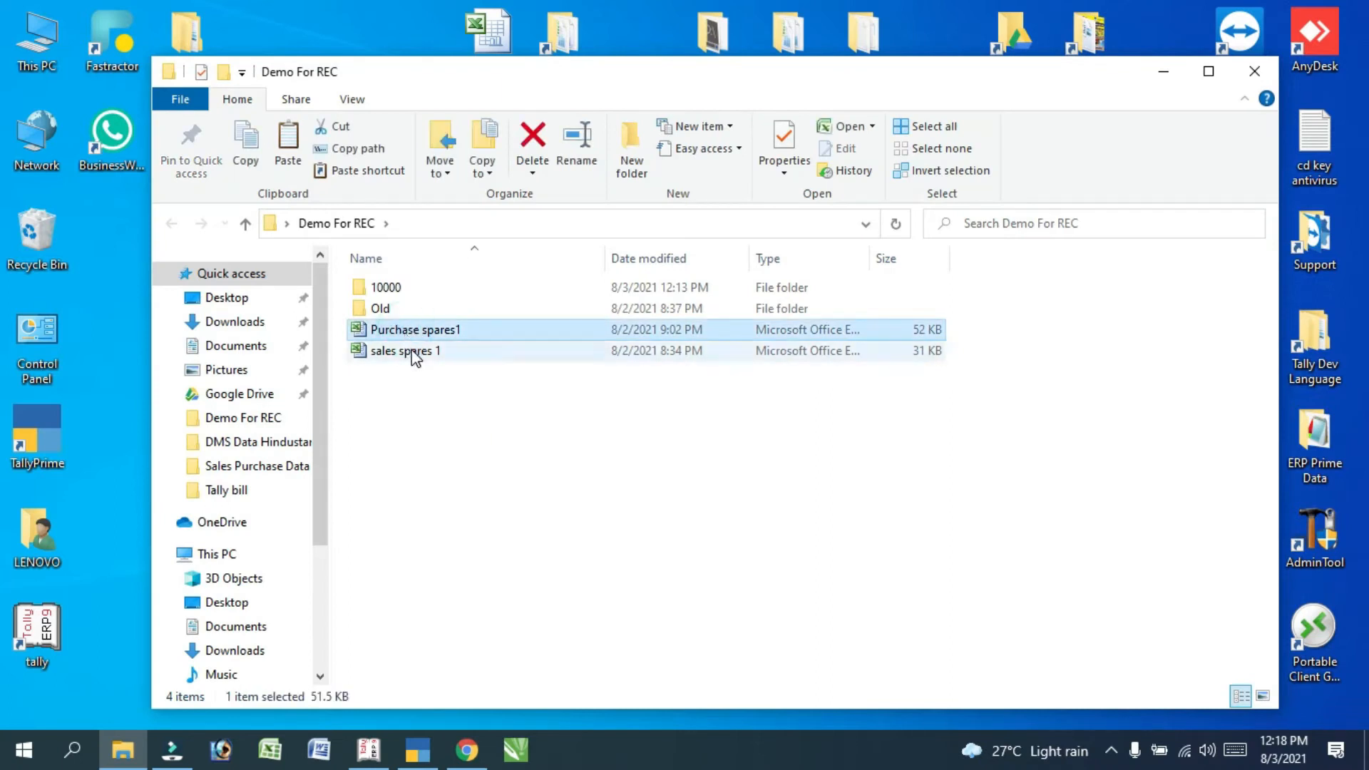
double_click(409, 333)
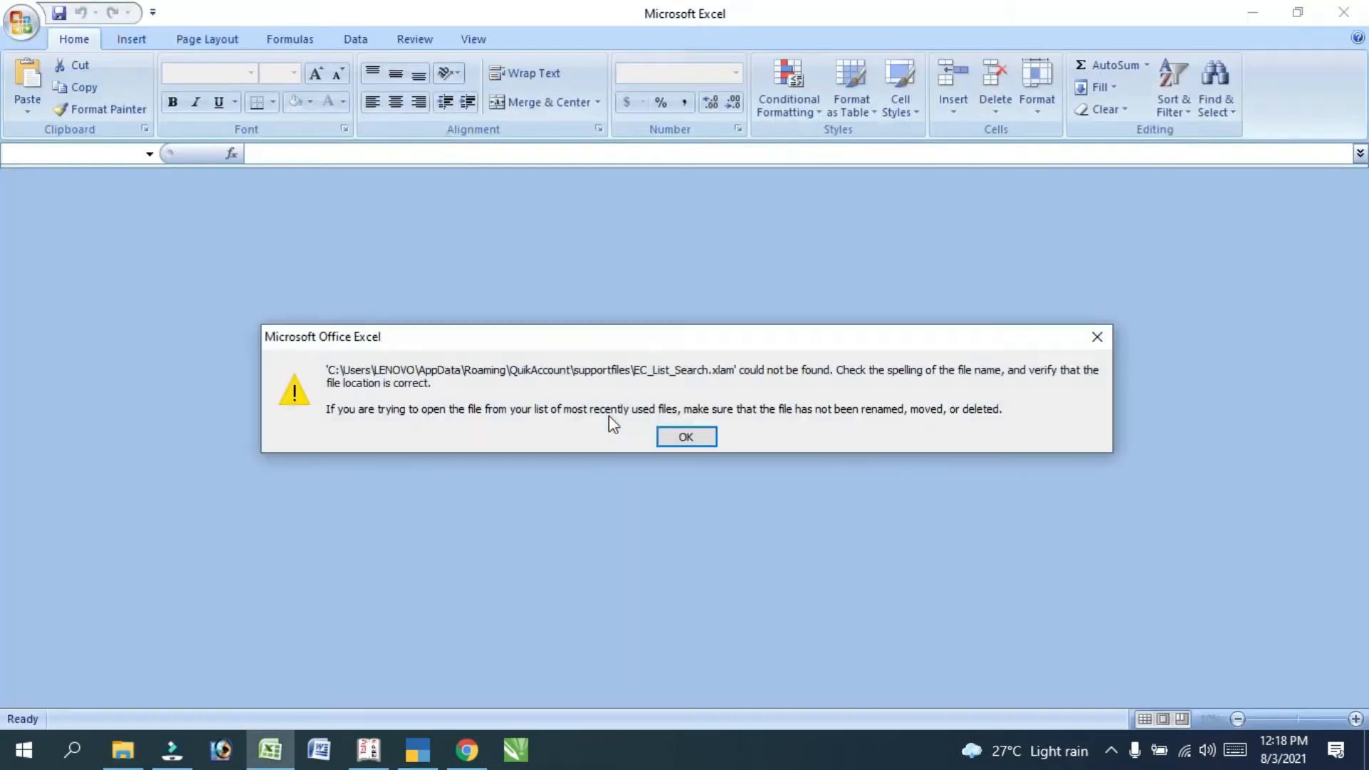
click(686, 438)
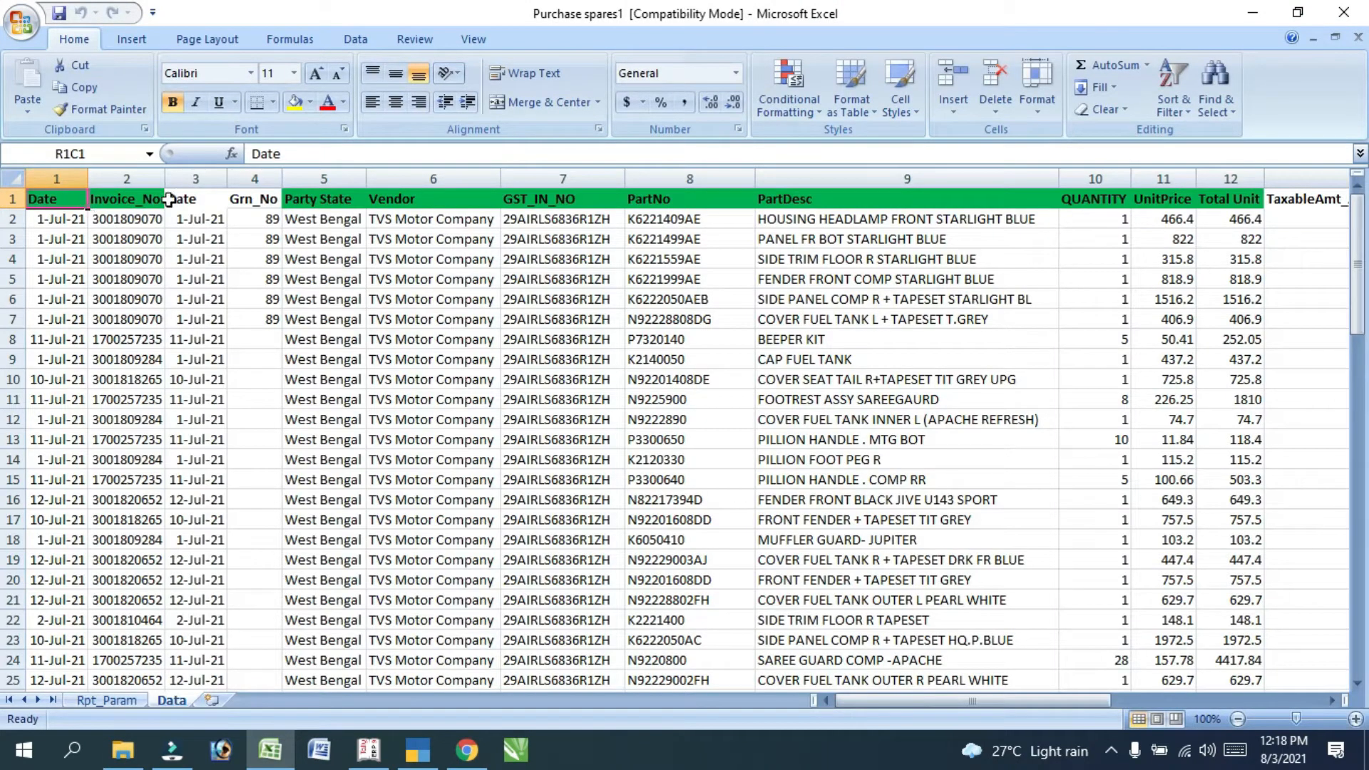
Examine the purchase sheet's headings for party state, vendor, GST number, part, quantity, unit price and total unit
click(322, 204)
click(413, 207)
click(535, 203)
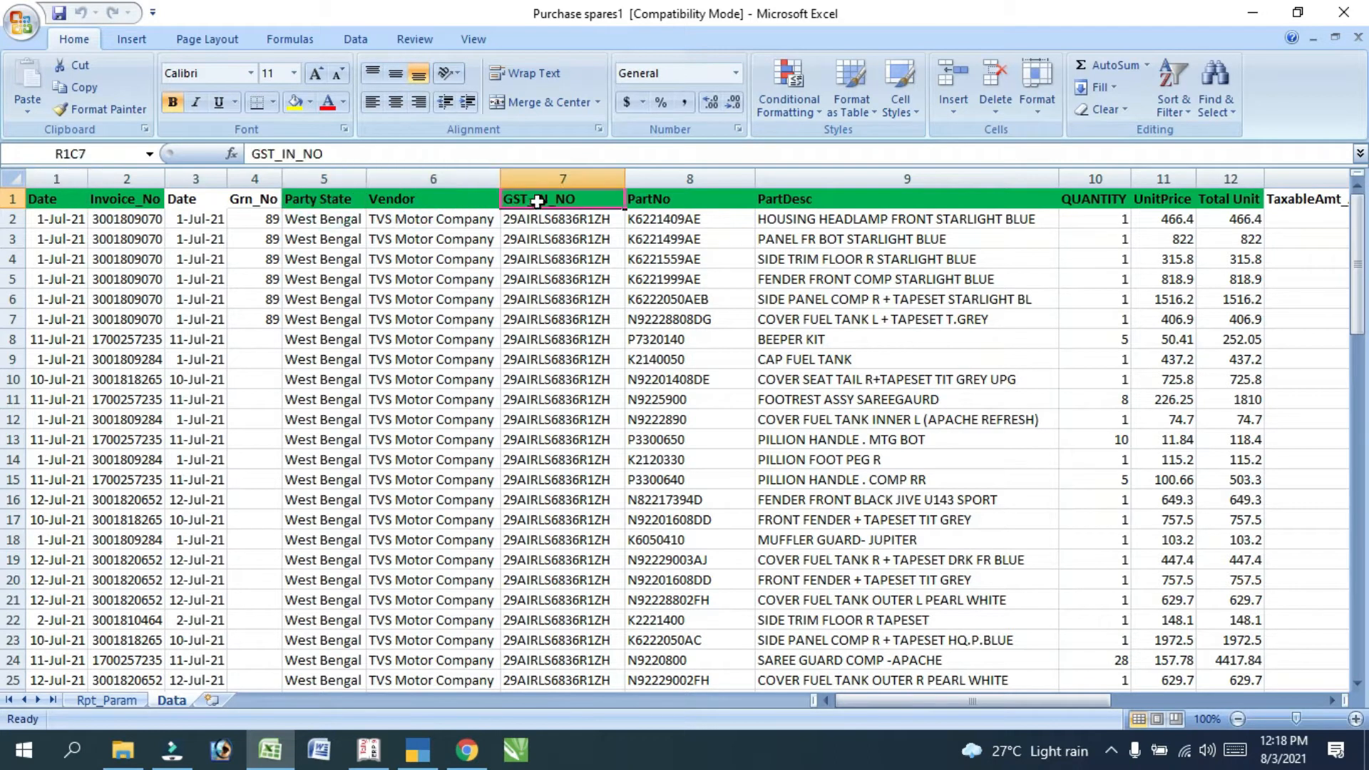
click(657, 205)
click(854, 196)
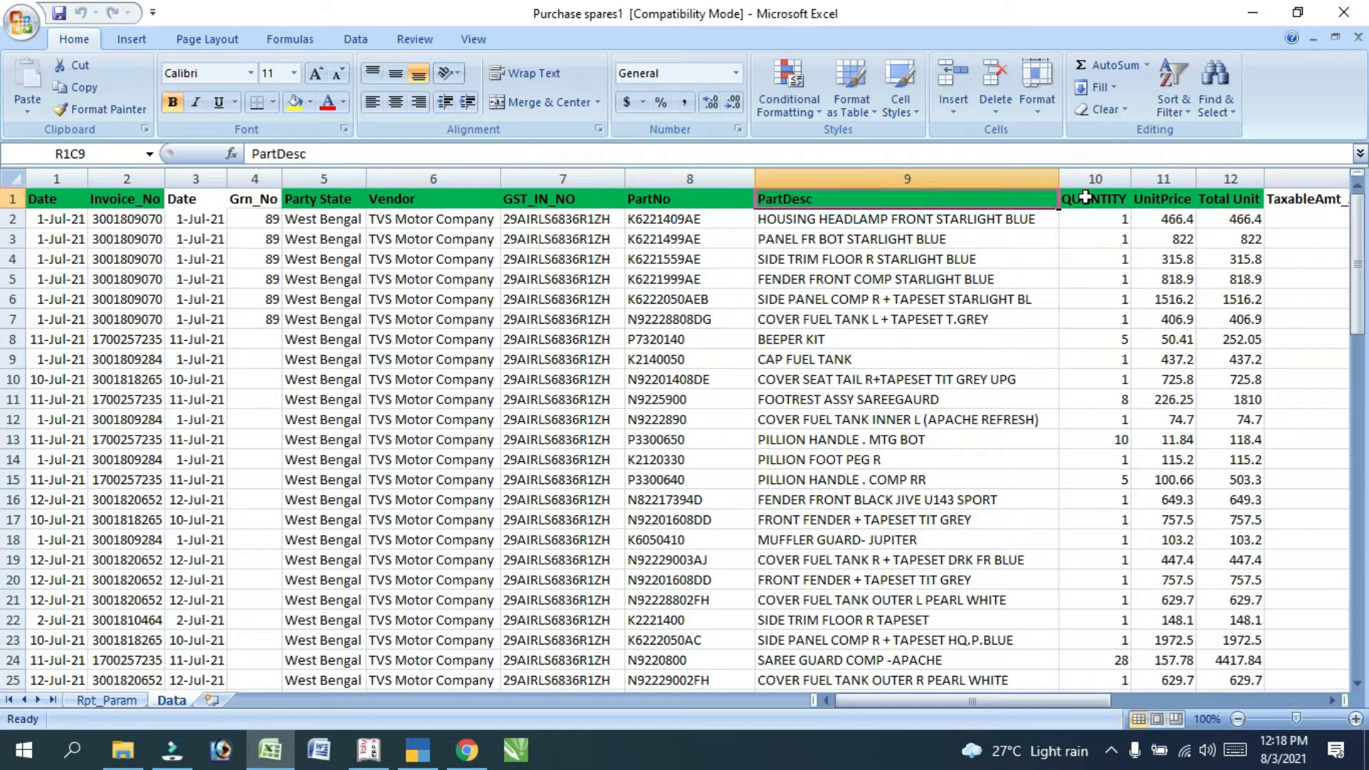
click(1089, 199)
click(1164, 203)
click(1216, 205)
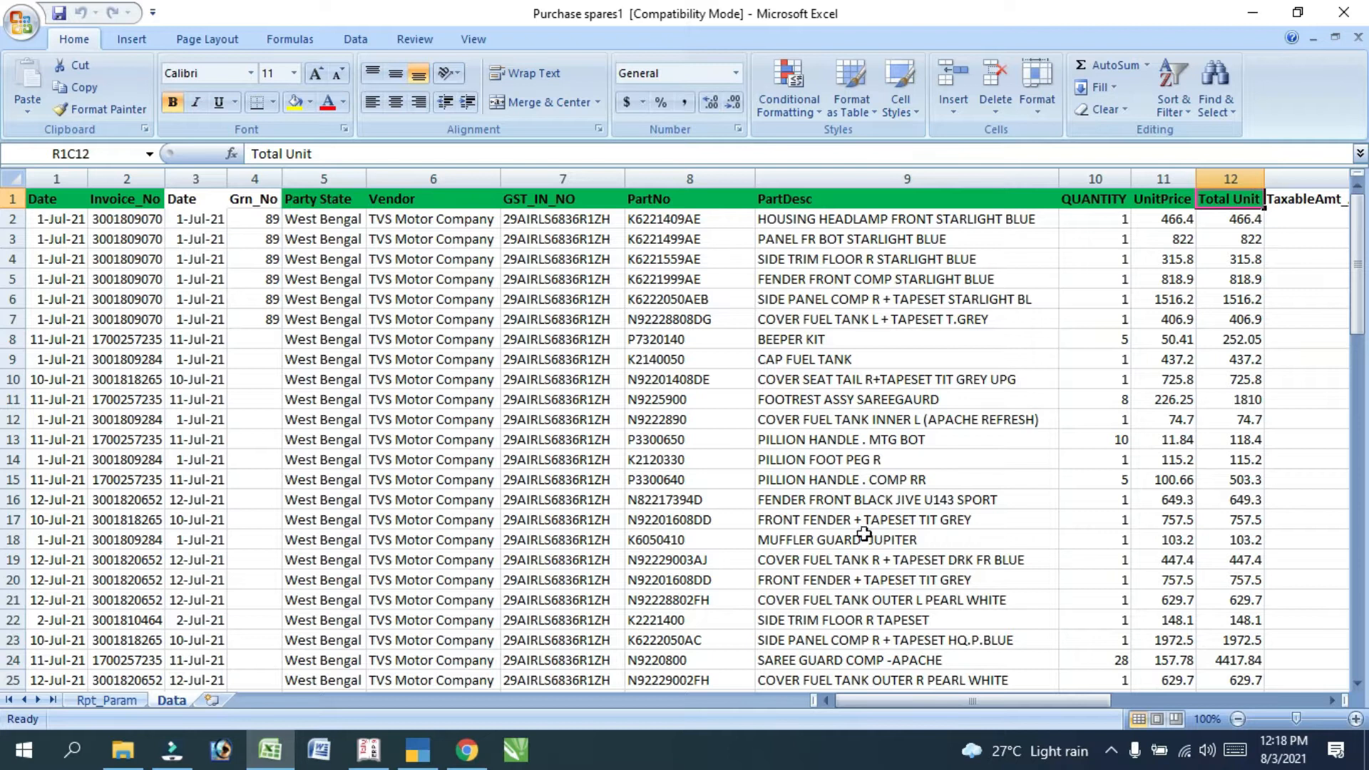
Compare the green-marked headings from Date to PartNo with the unmarked second Date and Grn_No headings
mouse_move(922, 701)
mouse_down()
mouse_move(1106, 699)
mouse_move(913, 706)
mouse_up()
click(59, 205)
click(106, 204)
click(344, 205)
click(448, 214)
click(595, 199)
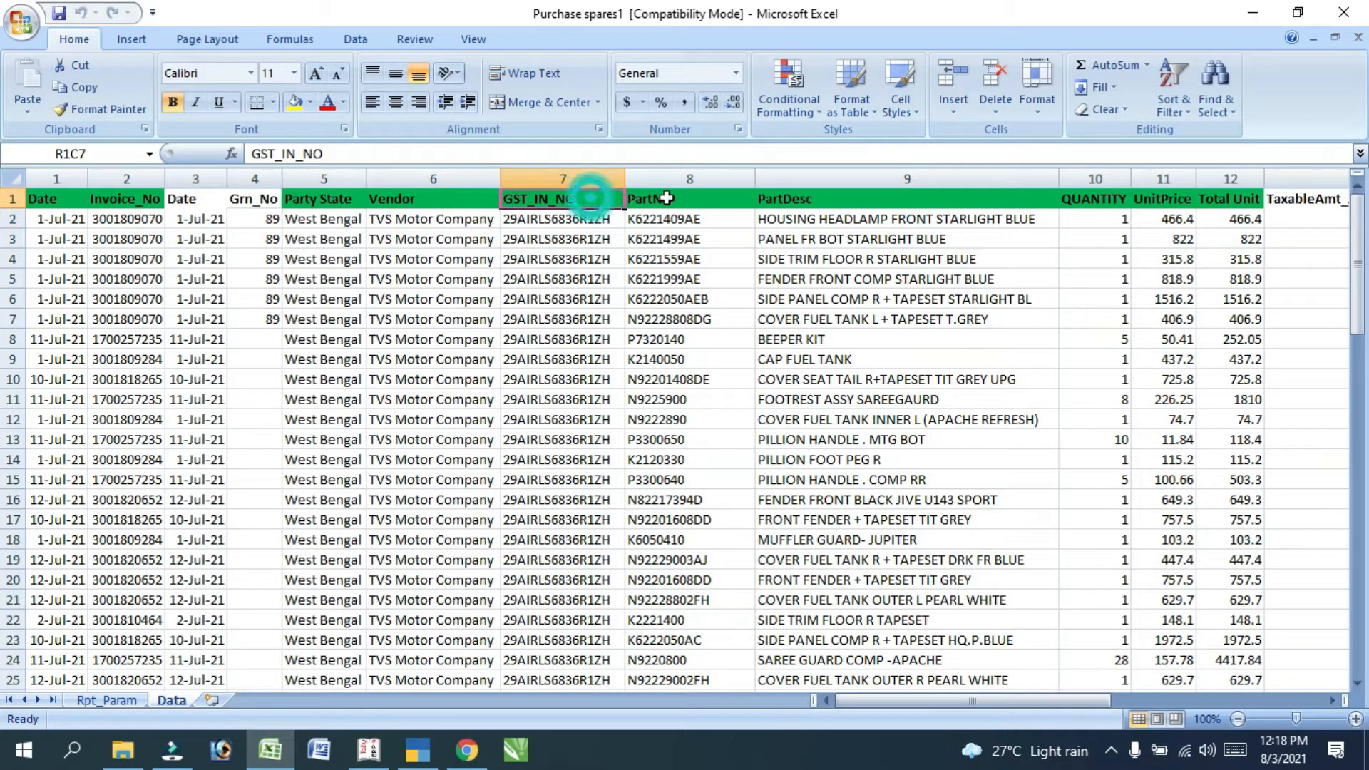
click(662, 199)
click(186, 197)
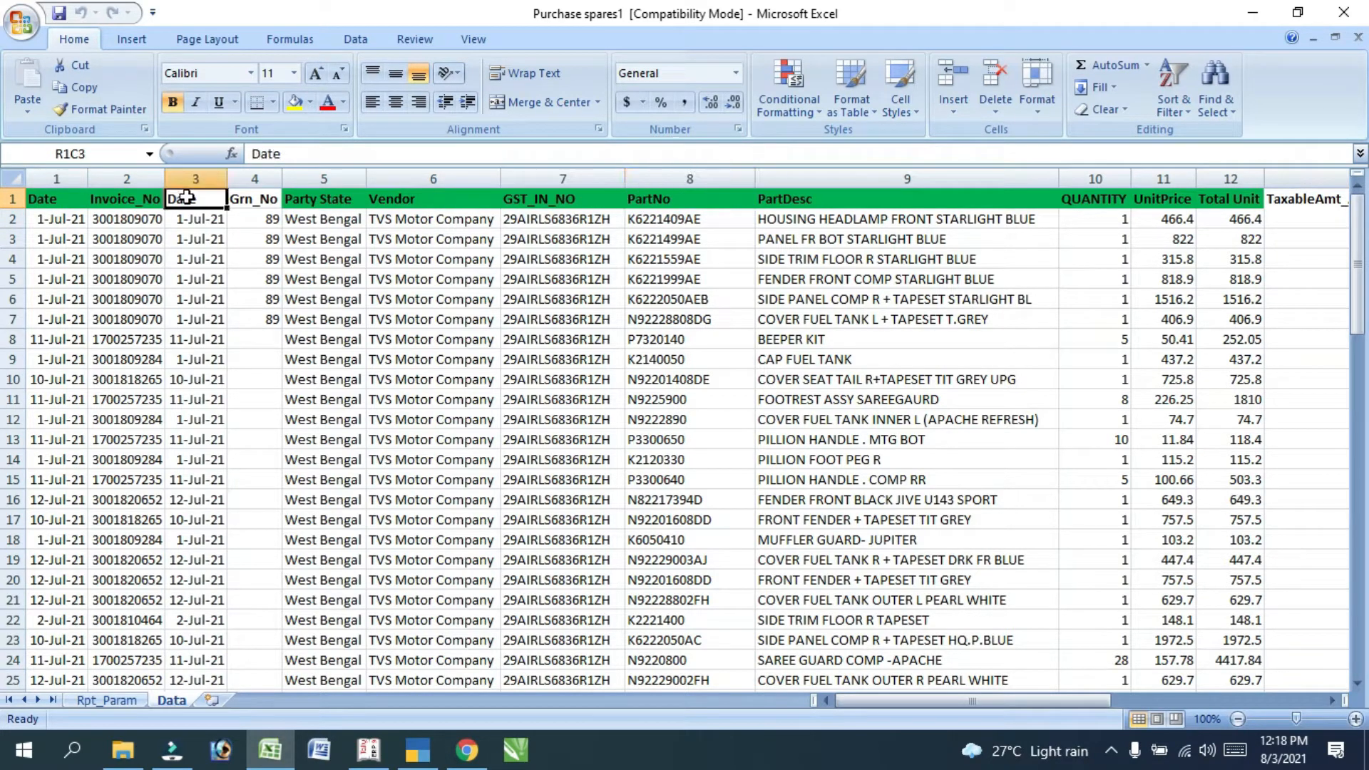
click(255, 198)
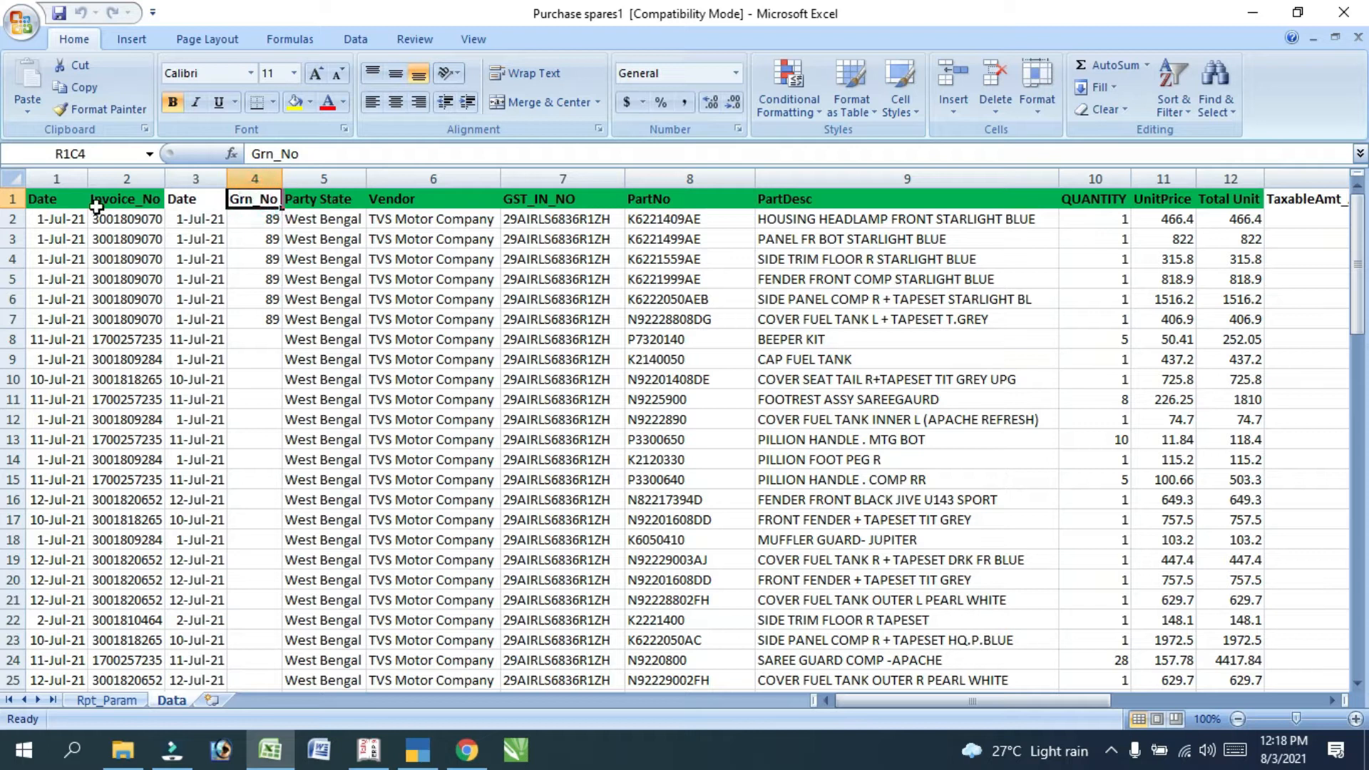
Review the marked Date, Invoice_No, Party State, Vendor, GST_IN_NO and PartNo headings one by one
click(60, 201)
click(121, 198)
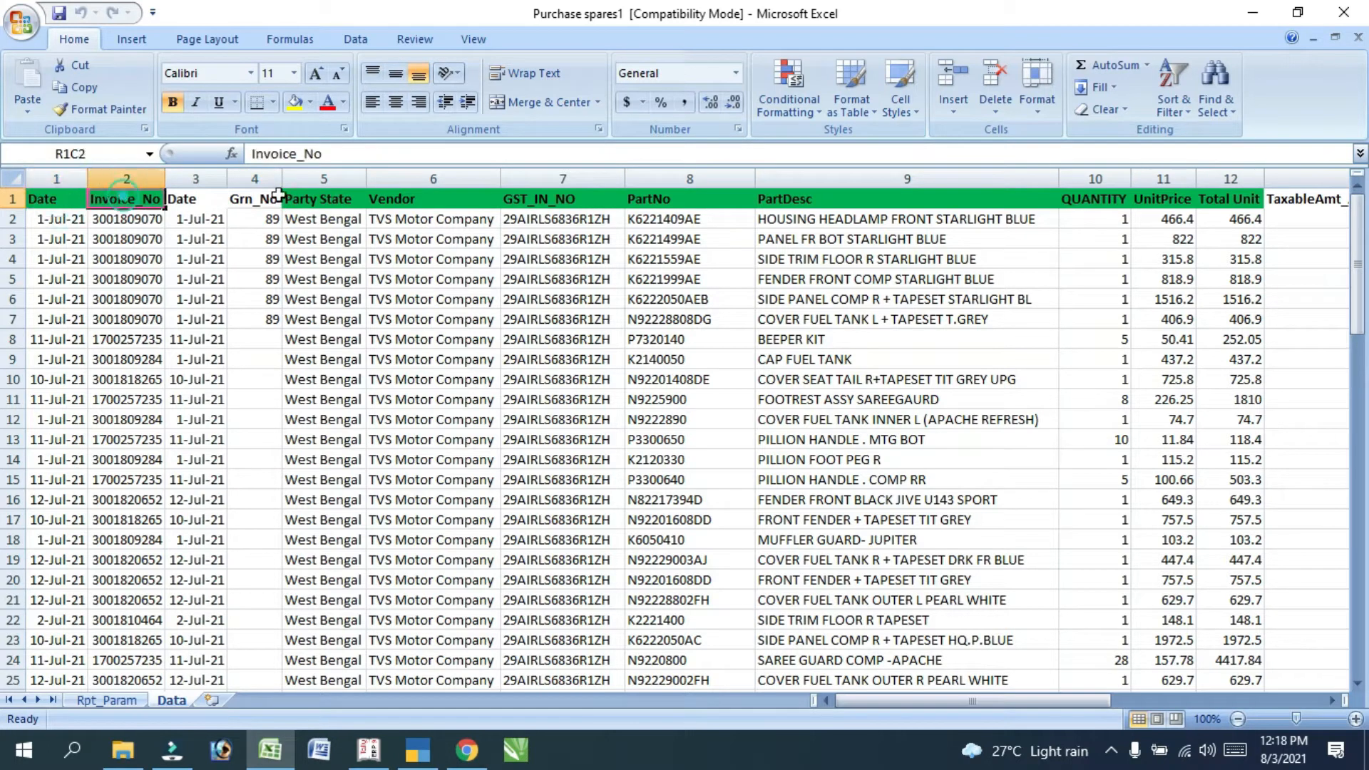
click(323, 202)
click(404, 204)
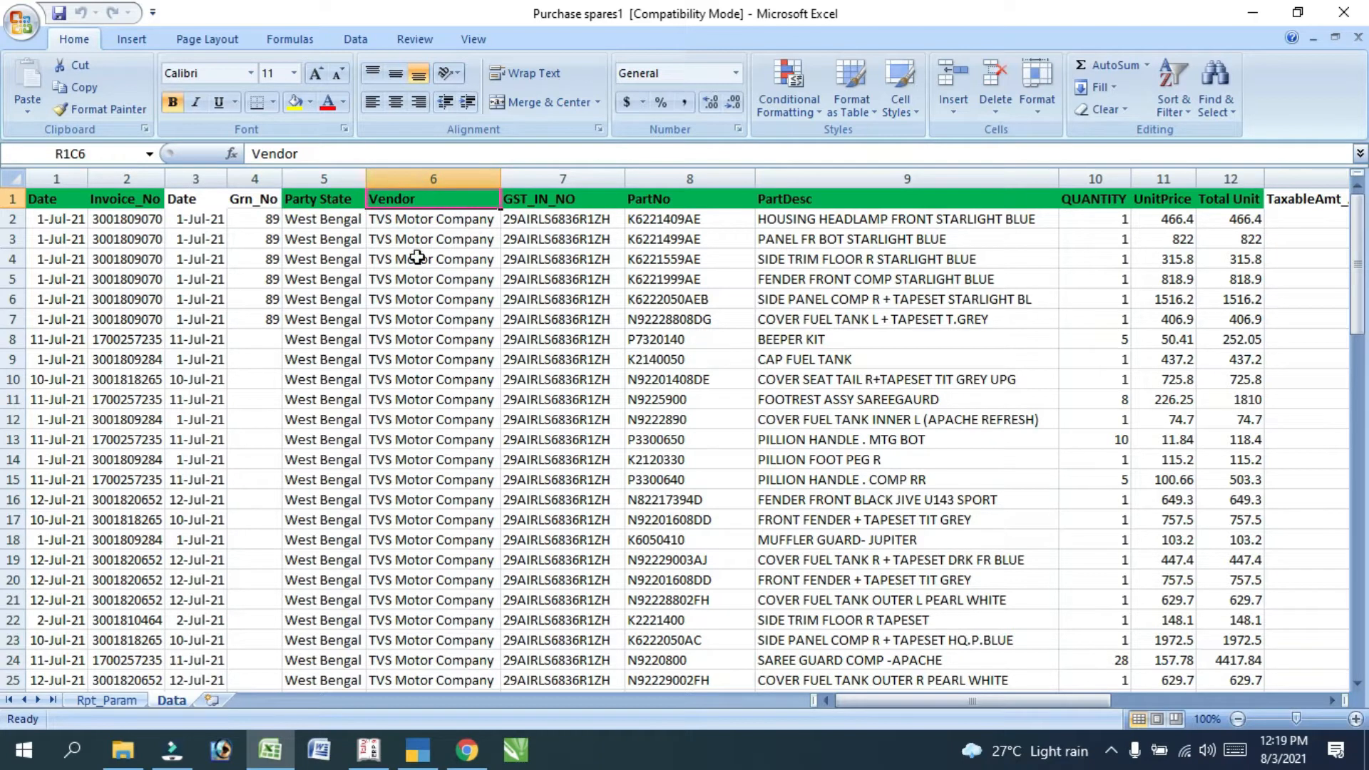
click(550, 198)
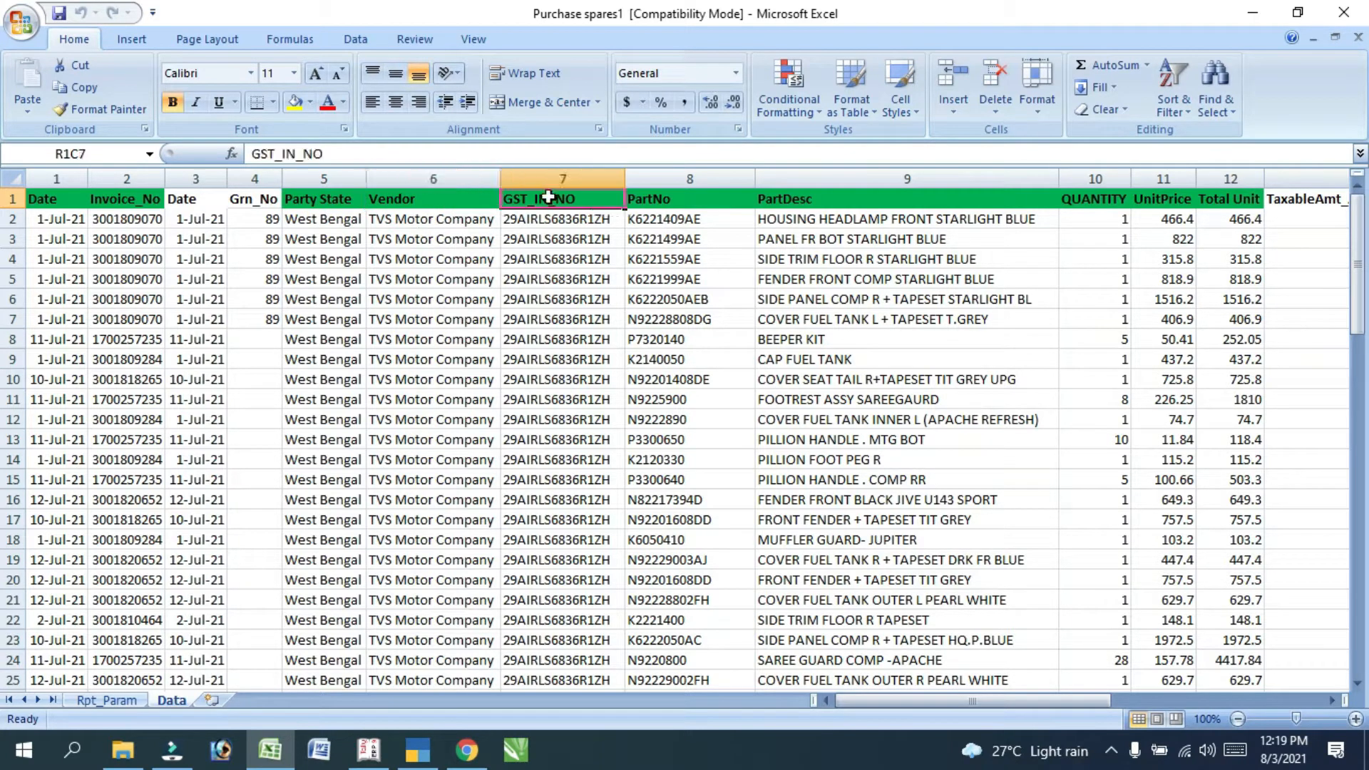
click(673, 199)
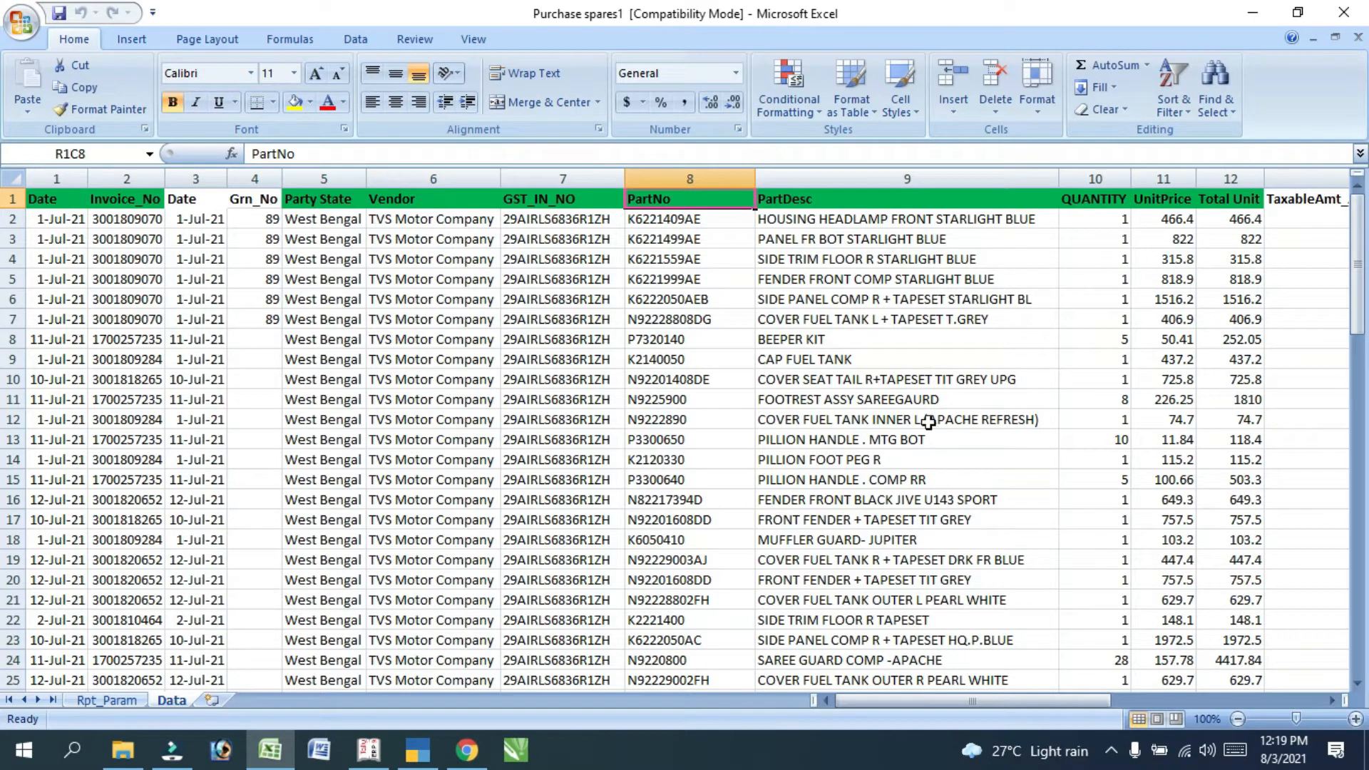
Examine the remaining purchase columns, covering the CGST, SGST and IGST units, GST Rate and HSN_CODE
drag(955, 702, 1037, 704)
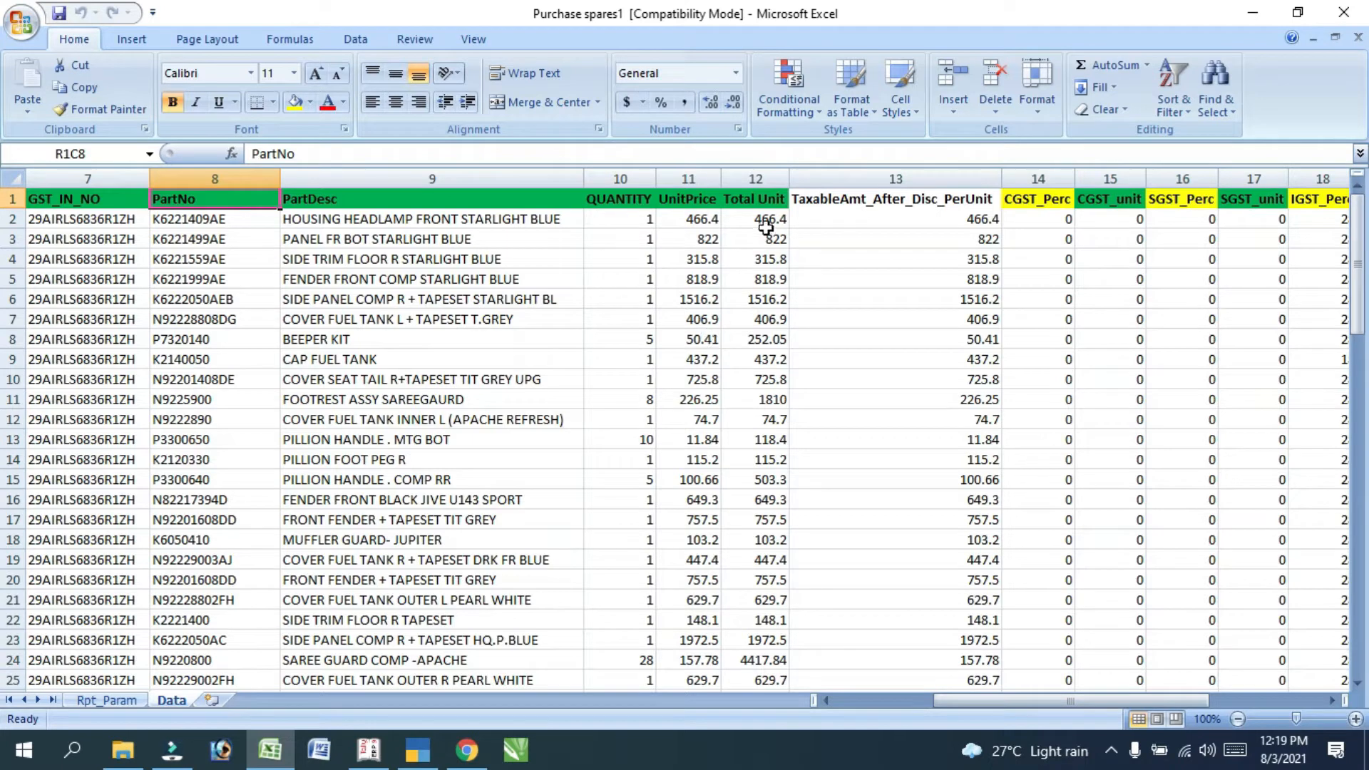
click(1051, 202)
click(1117, 203)
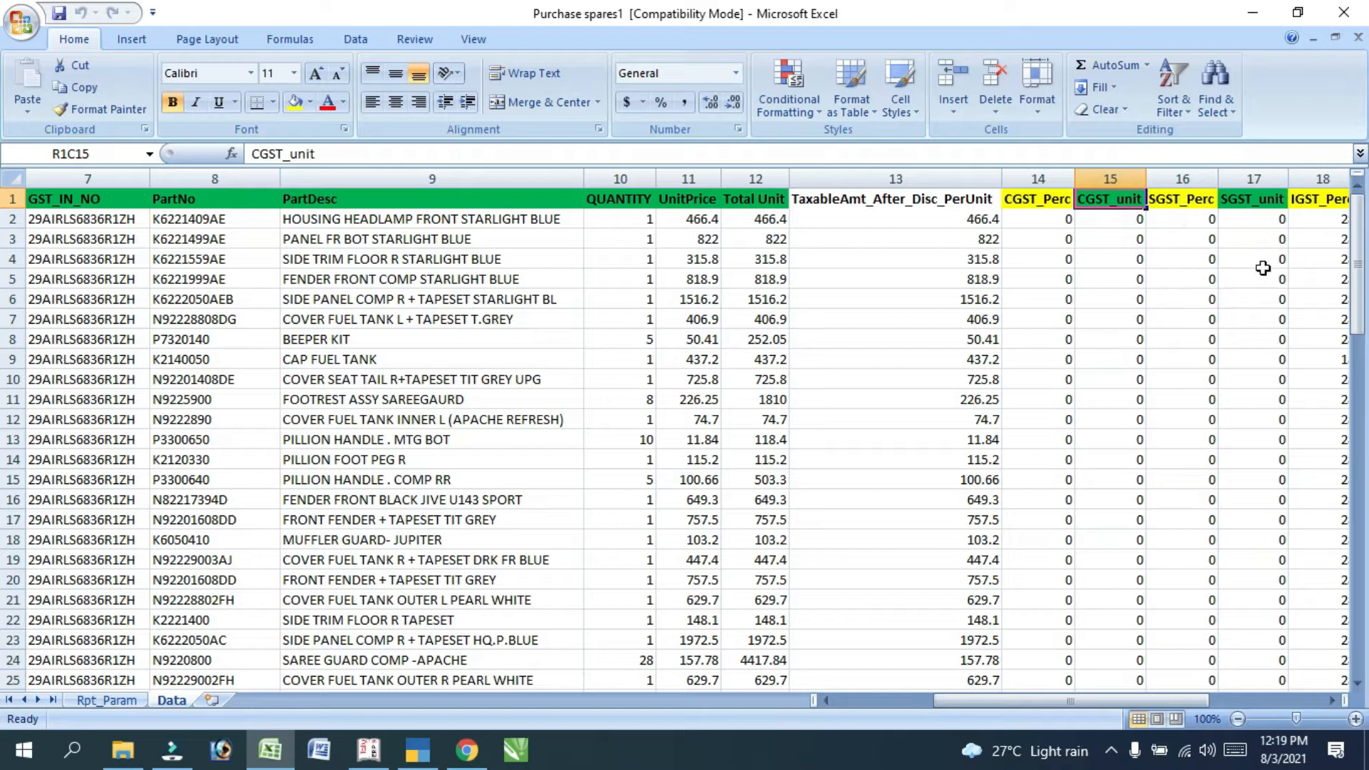
drag(1028, 706, 1093, 701)
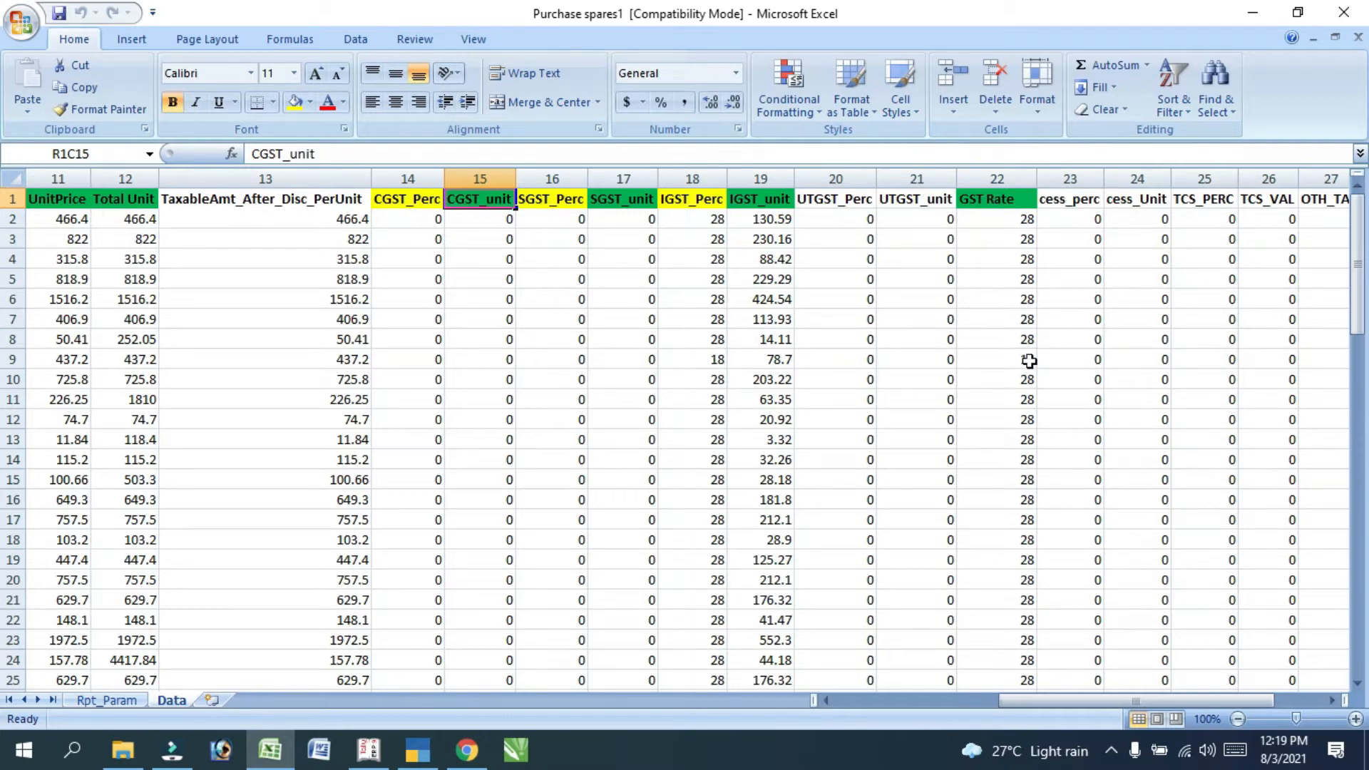
drag(1020, 696, 1102, 693)
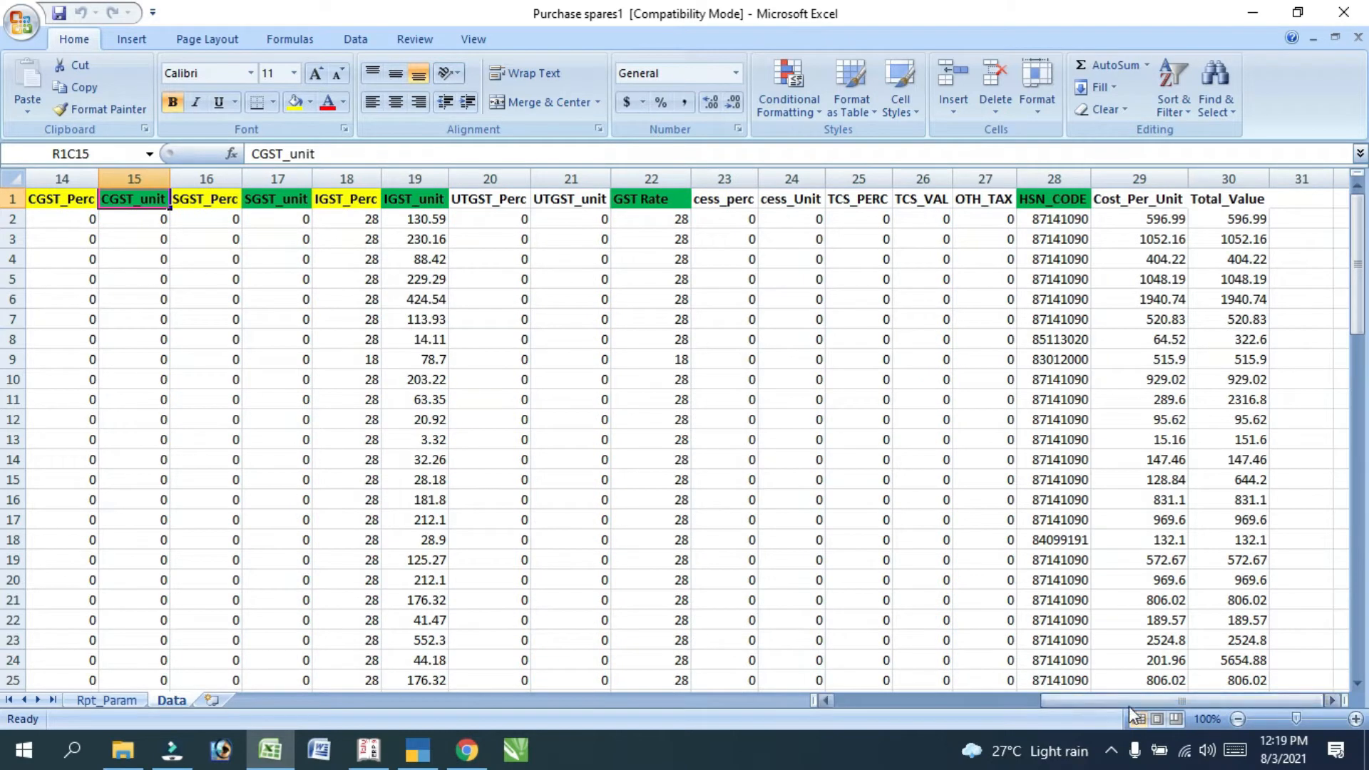
drag(1231, 697, 837, 695)
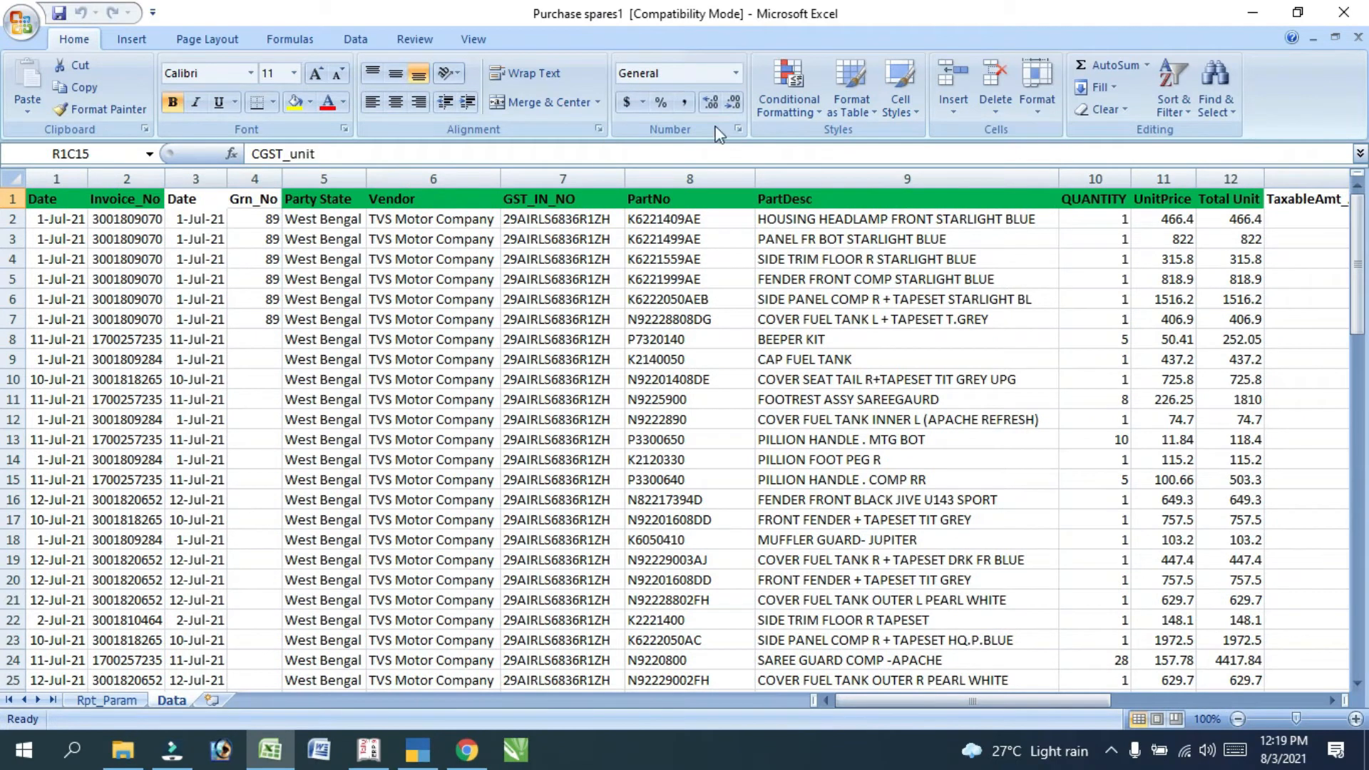
Switch to TallyPrime and open the Excel Import column settings for the Purchase Spares column type
click(1253, 20)
click(417, 750)
key(Up)
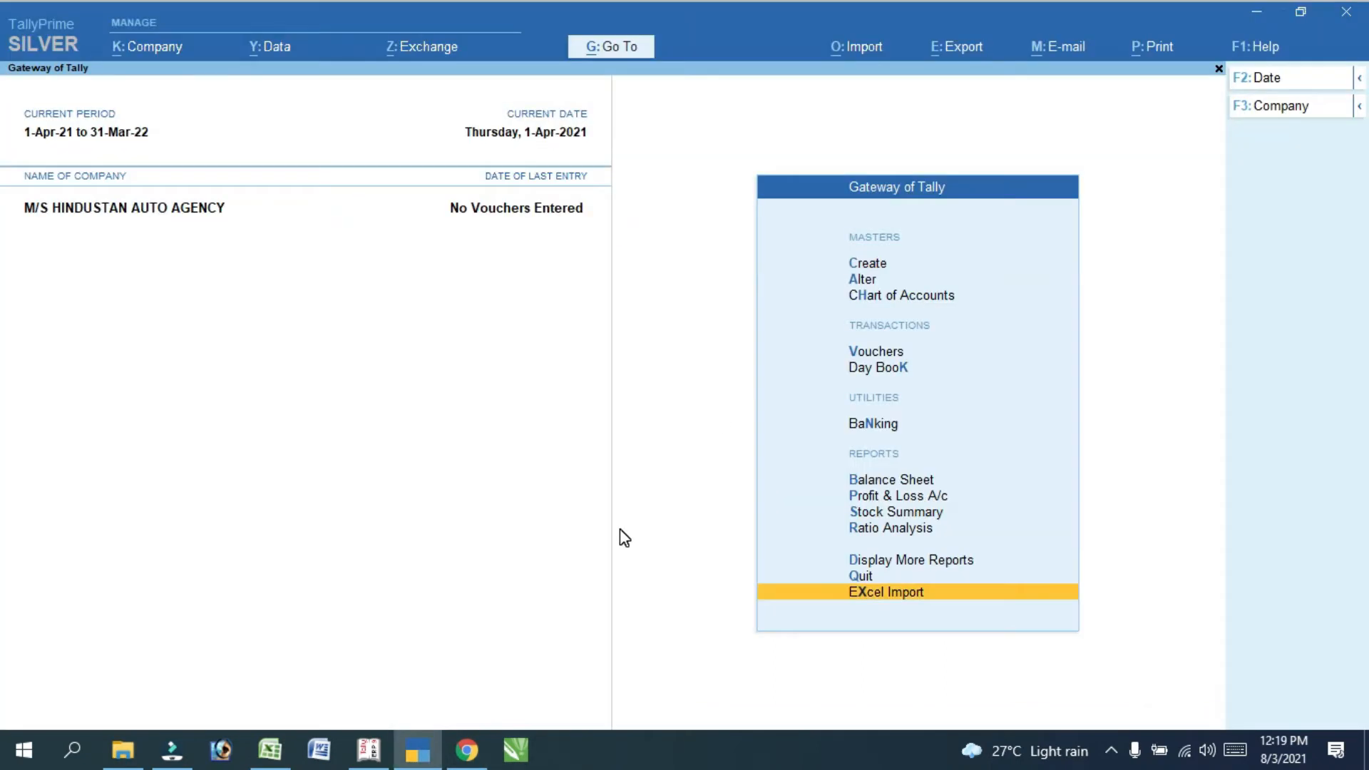
key(Return)
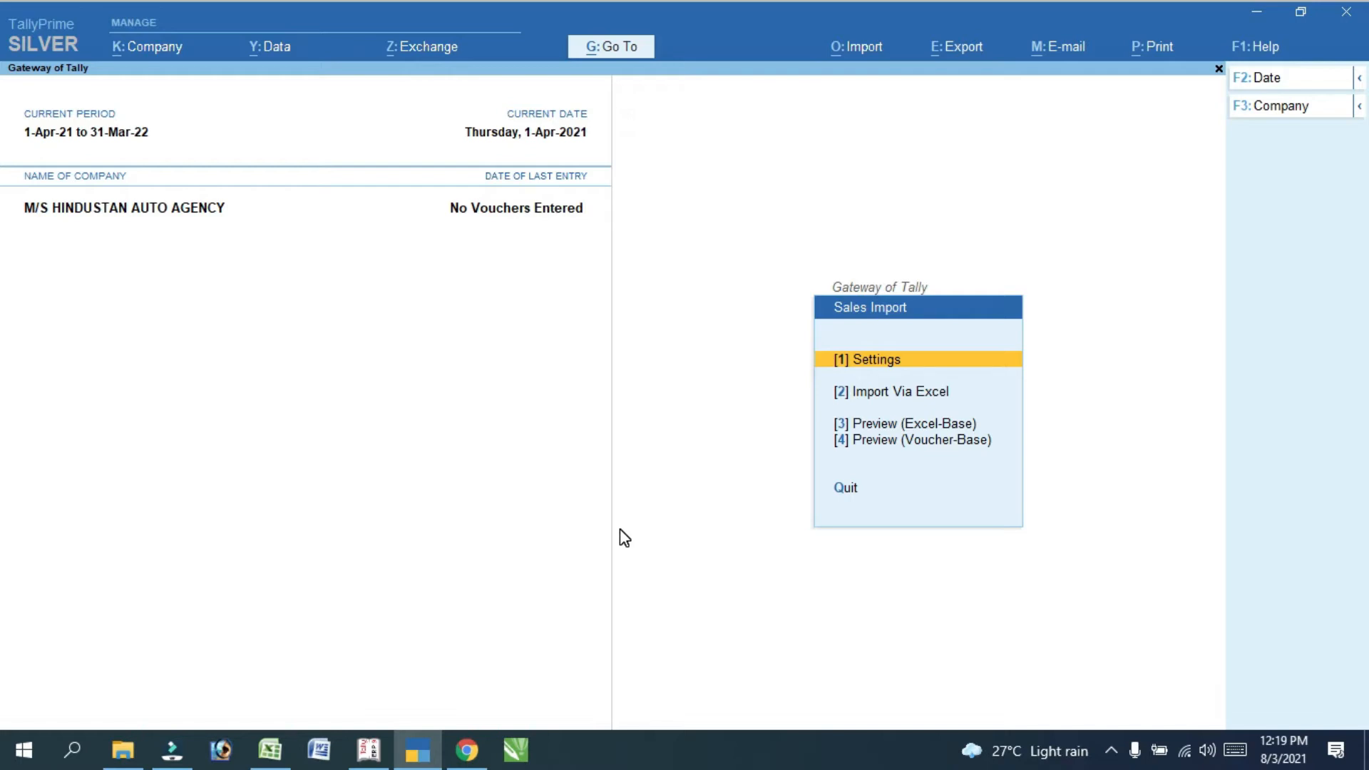
key(Escape)
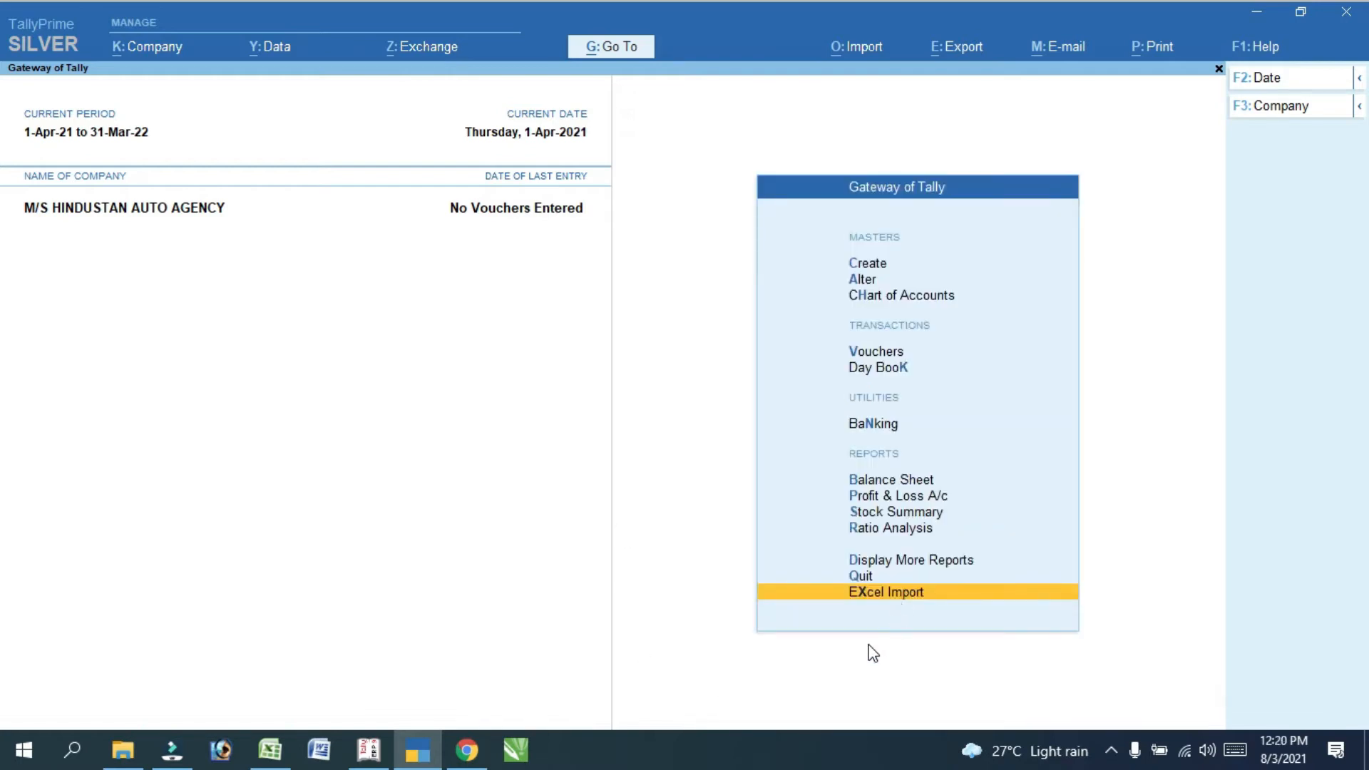
key(Return)
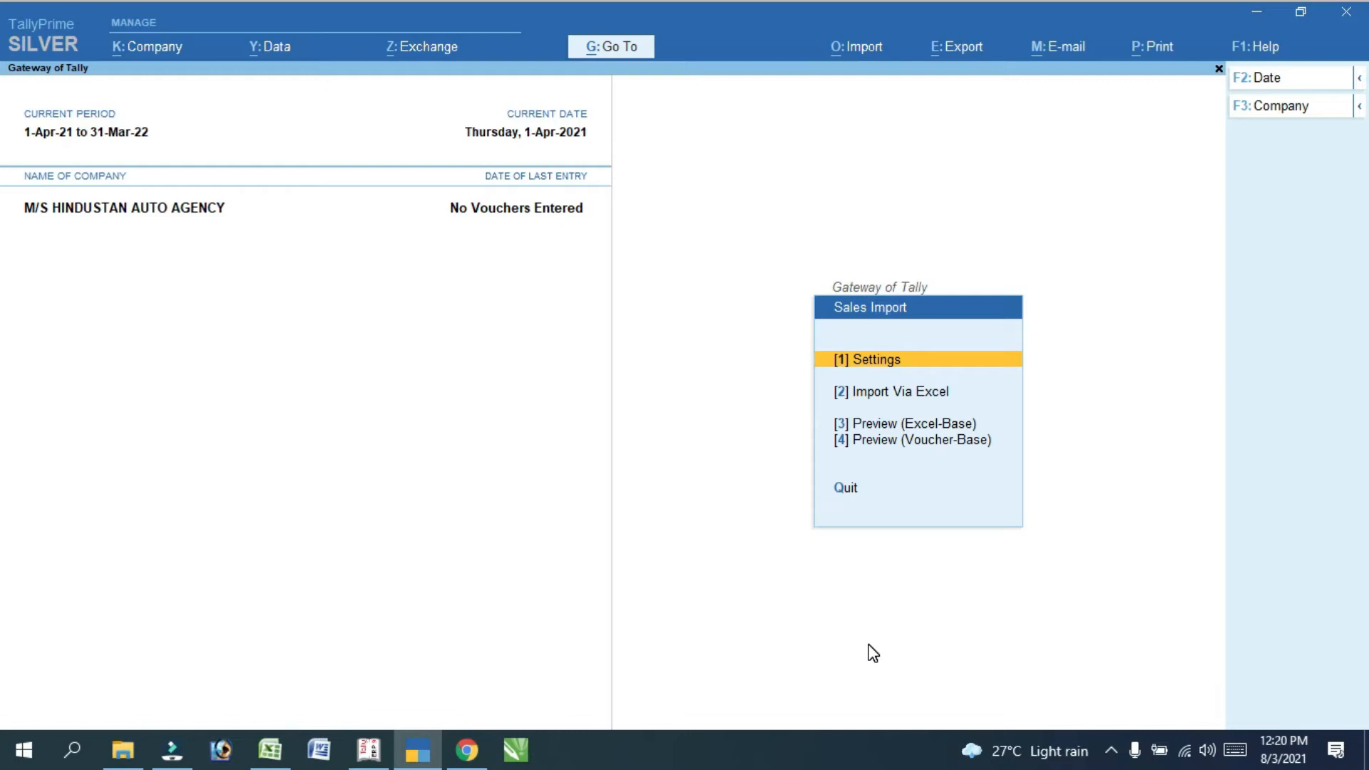
key(Return)
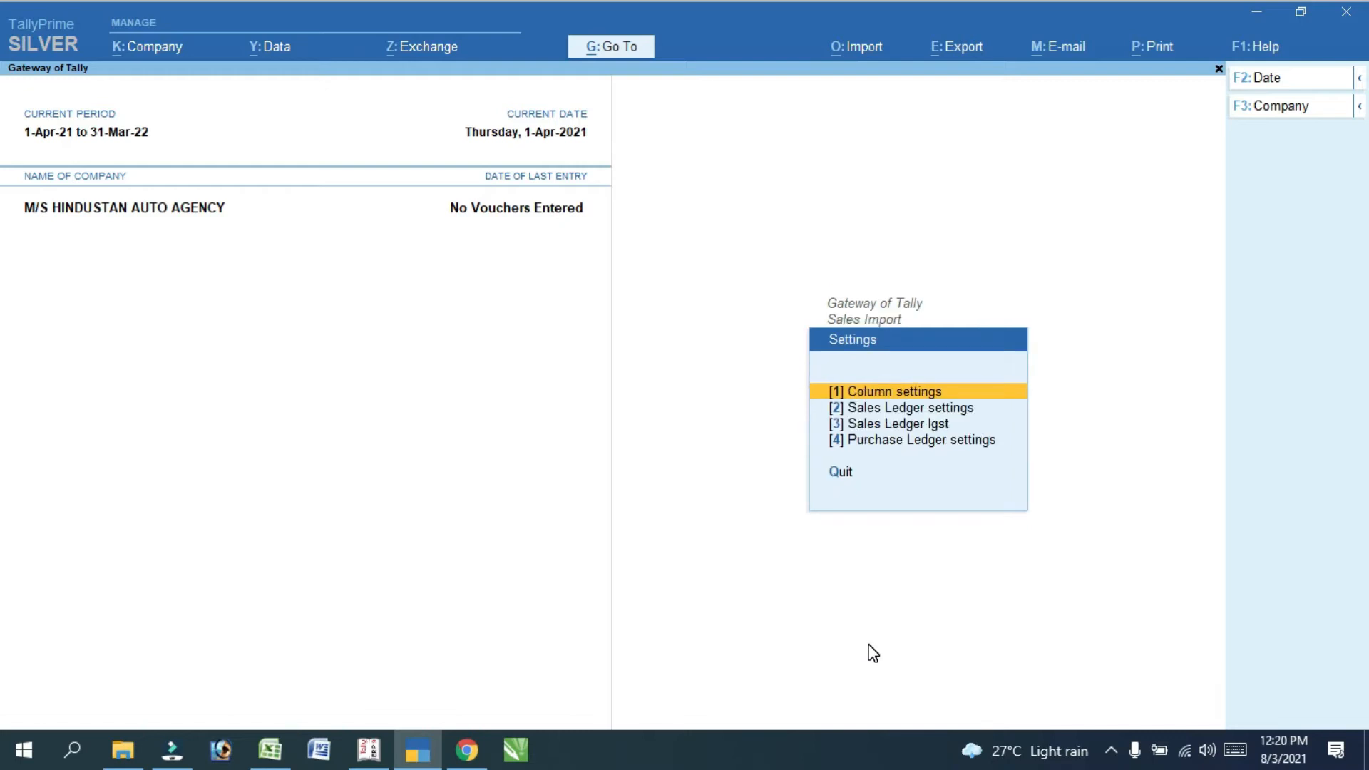
key(Return)
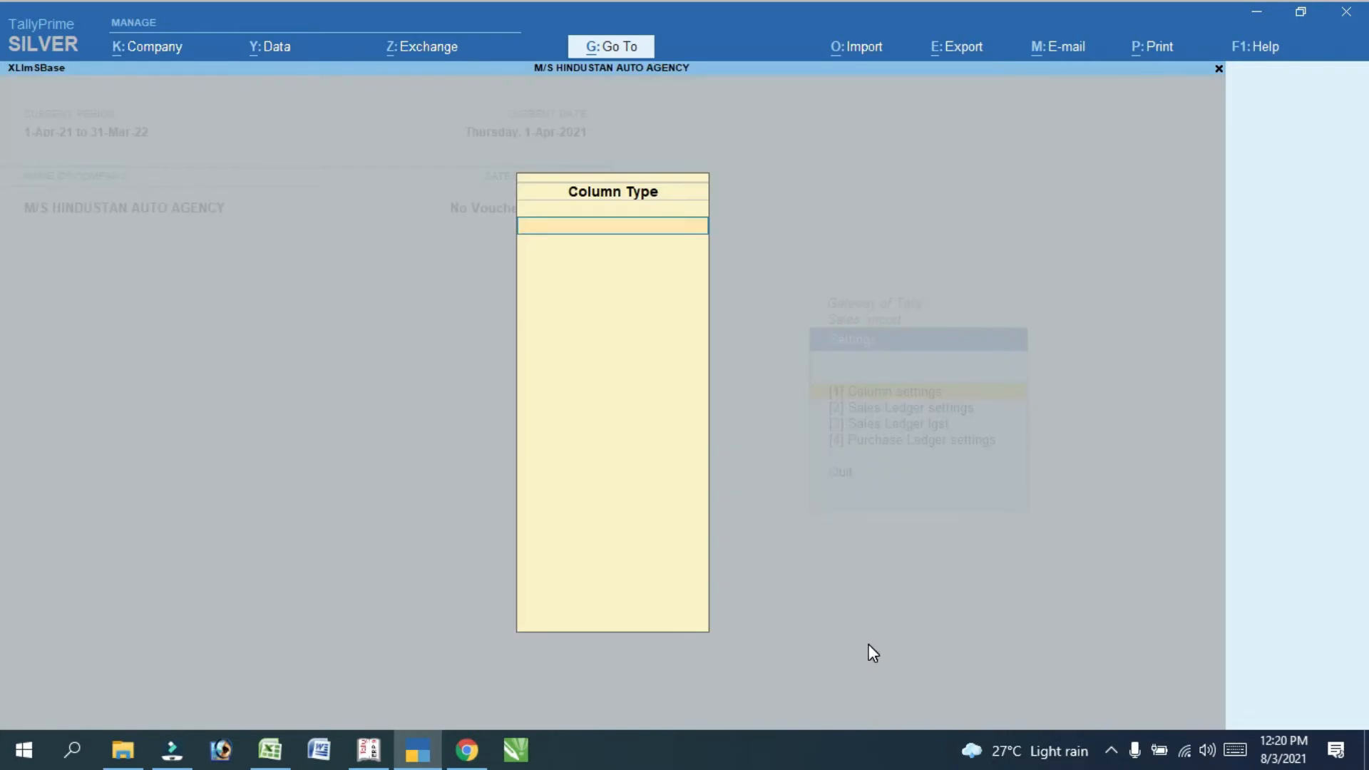
text(Purchase Spares)
key(Return)
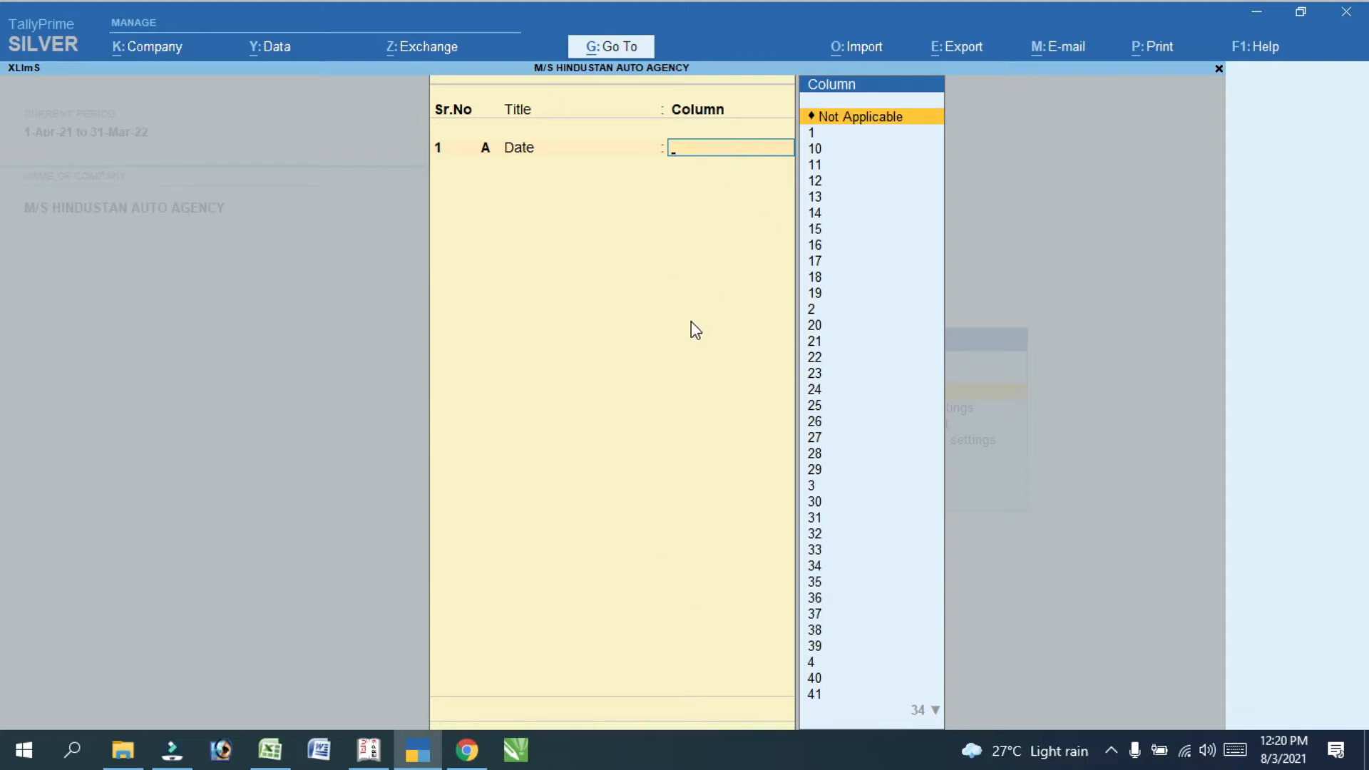
Check the position of the Date column in the Excel purchase sheet and map TallyPrime's Date title to column 1
key(alt+Tab)
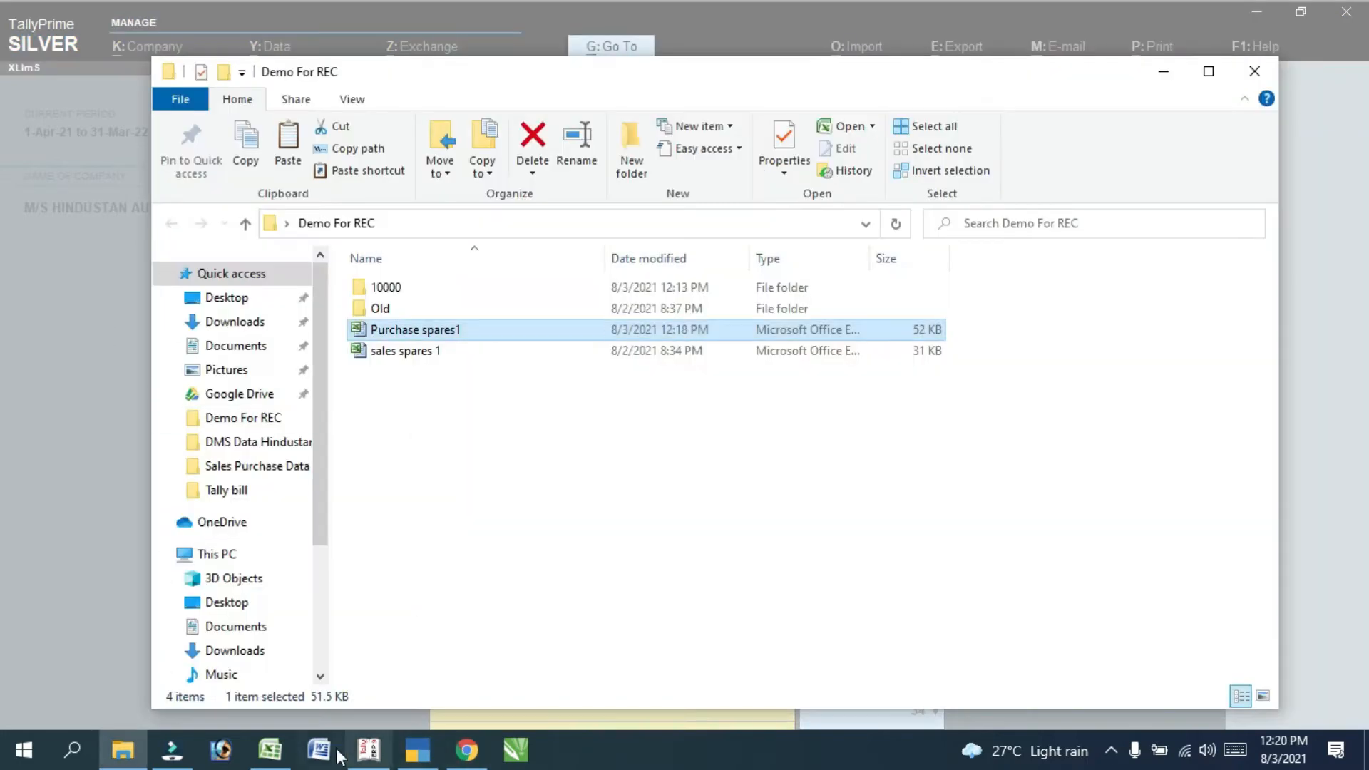
click(268, 746)
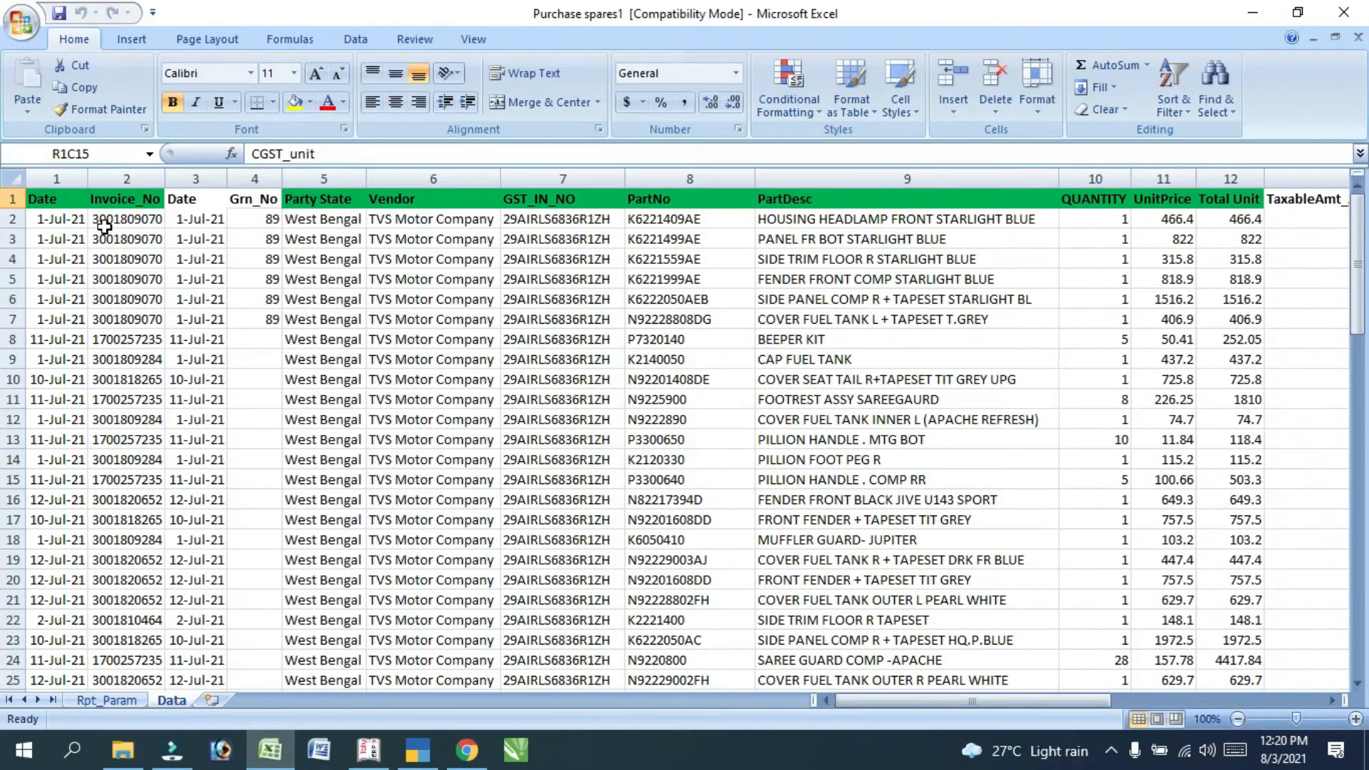
click(44, 202)
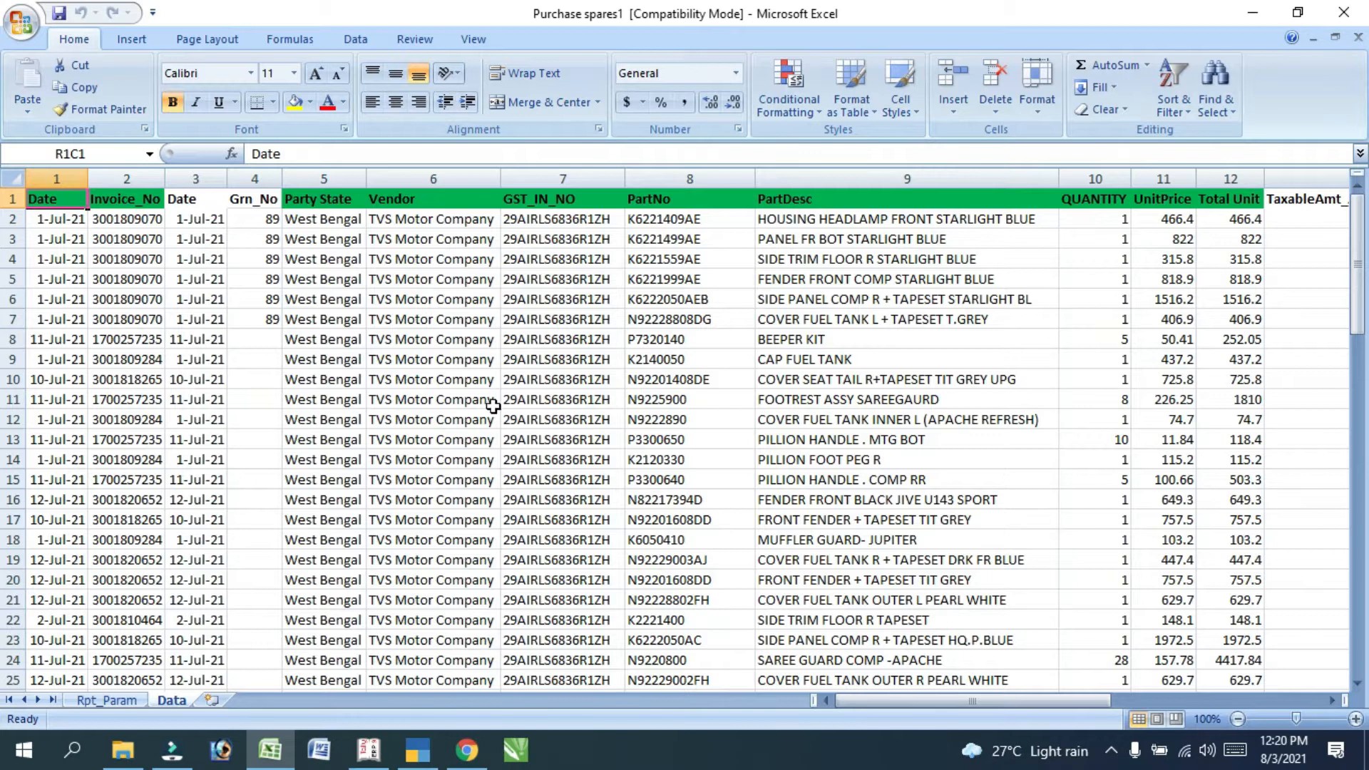
key(alt+Tab)
key(alt+Tab)
key(alt+Tab)
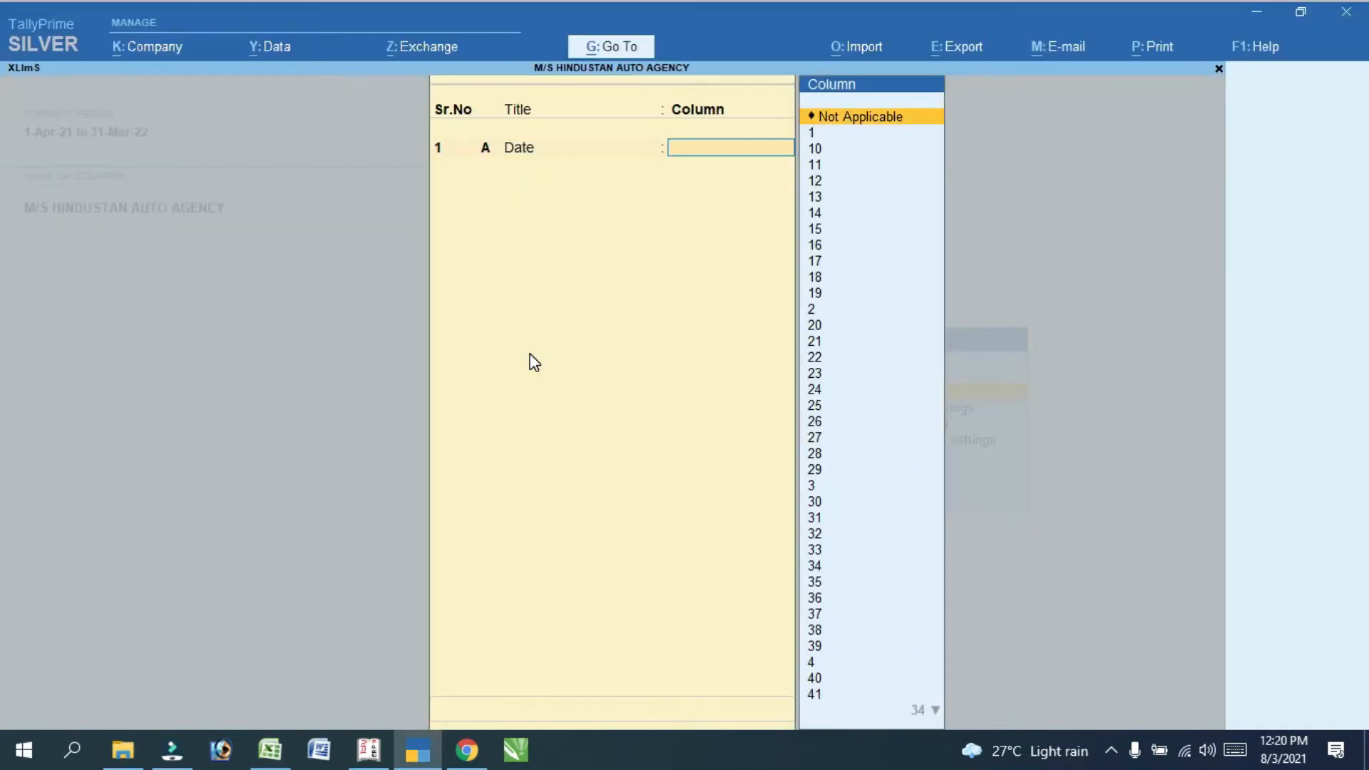
text(1)
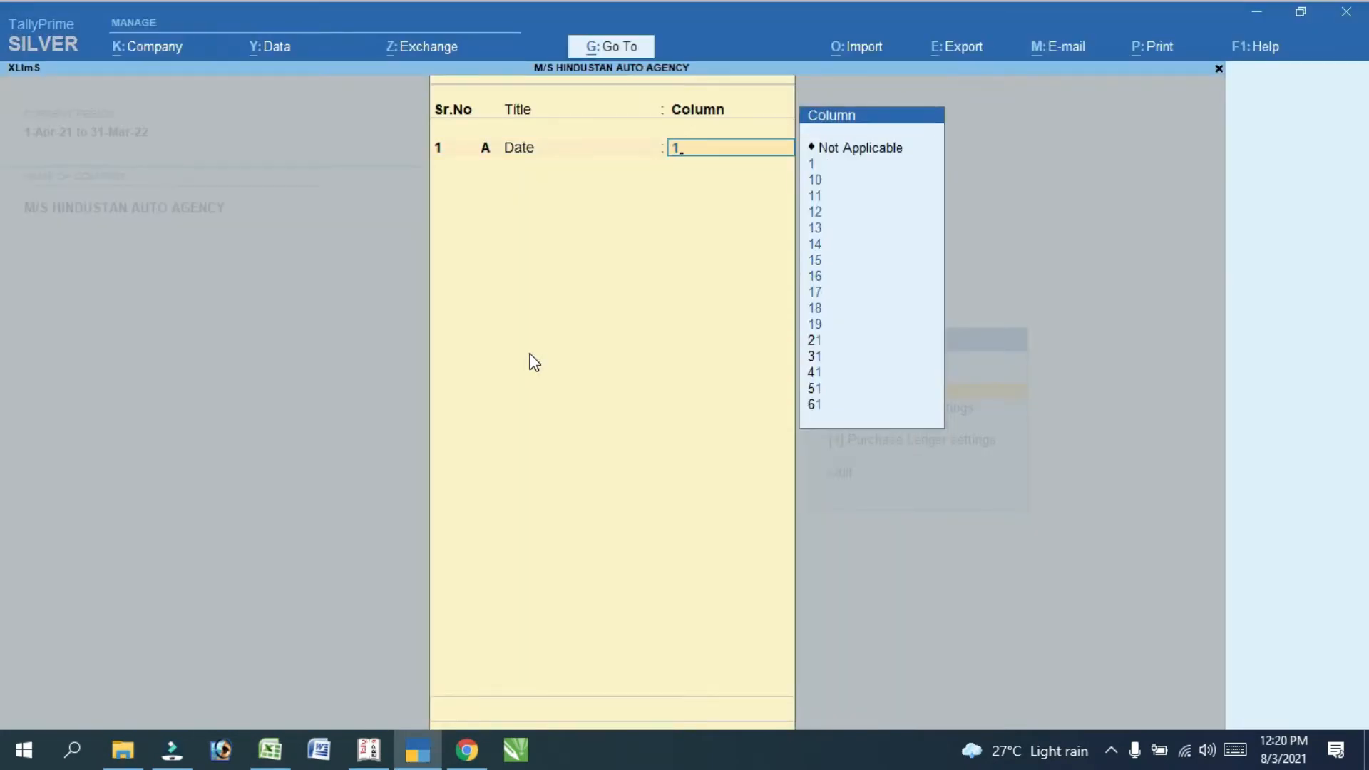
key(Return)
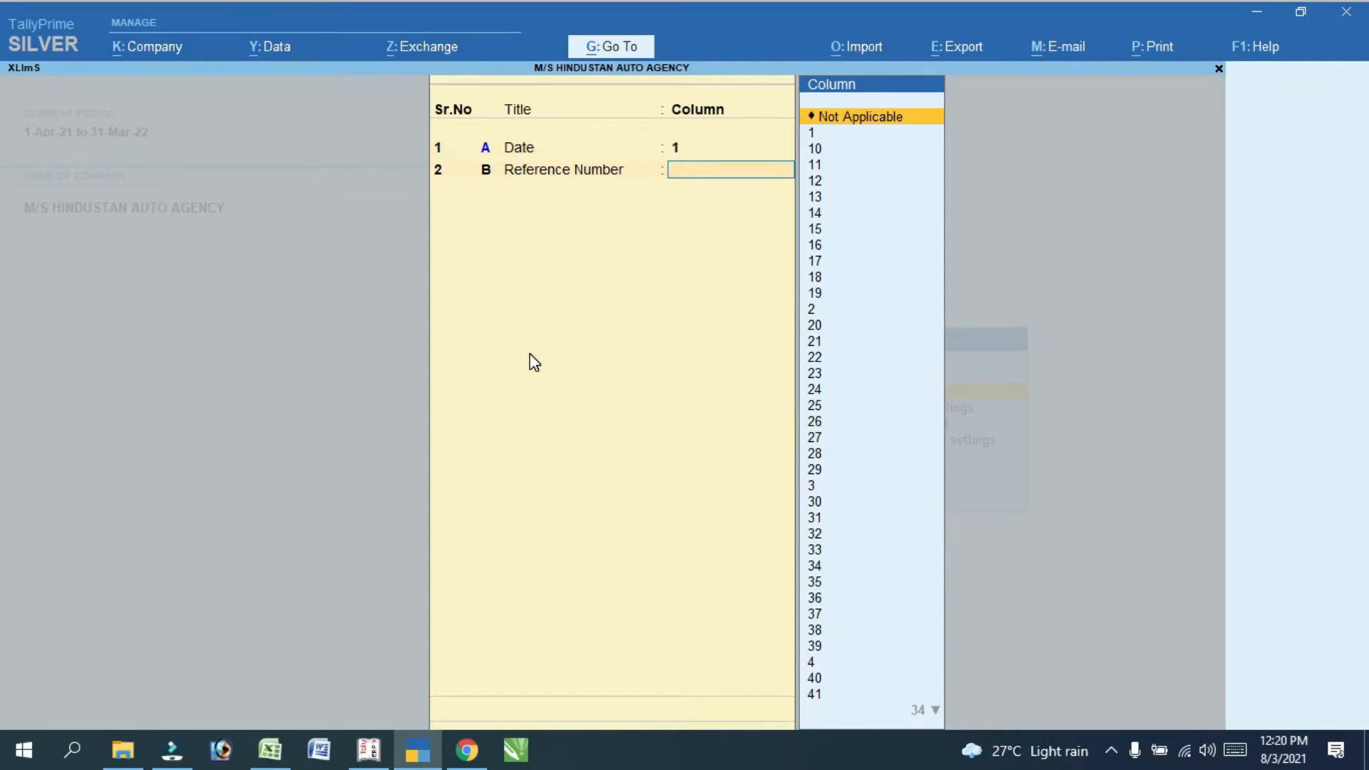
Locate Invoice_No in the Excel purchase sheet and map TallyPrime's Reference Number and Voucher Number to column 2
key(alt+Tab)
key(alt+Tab)
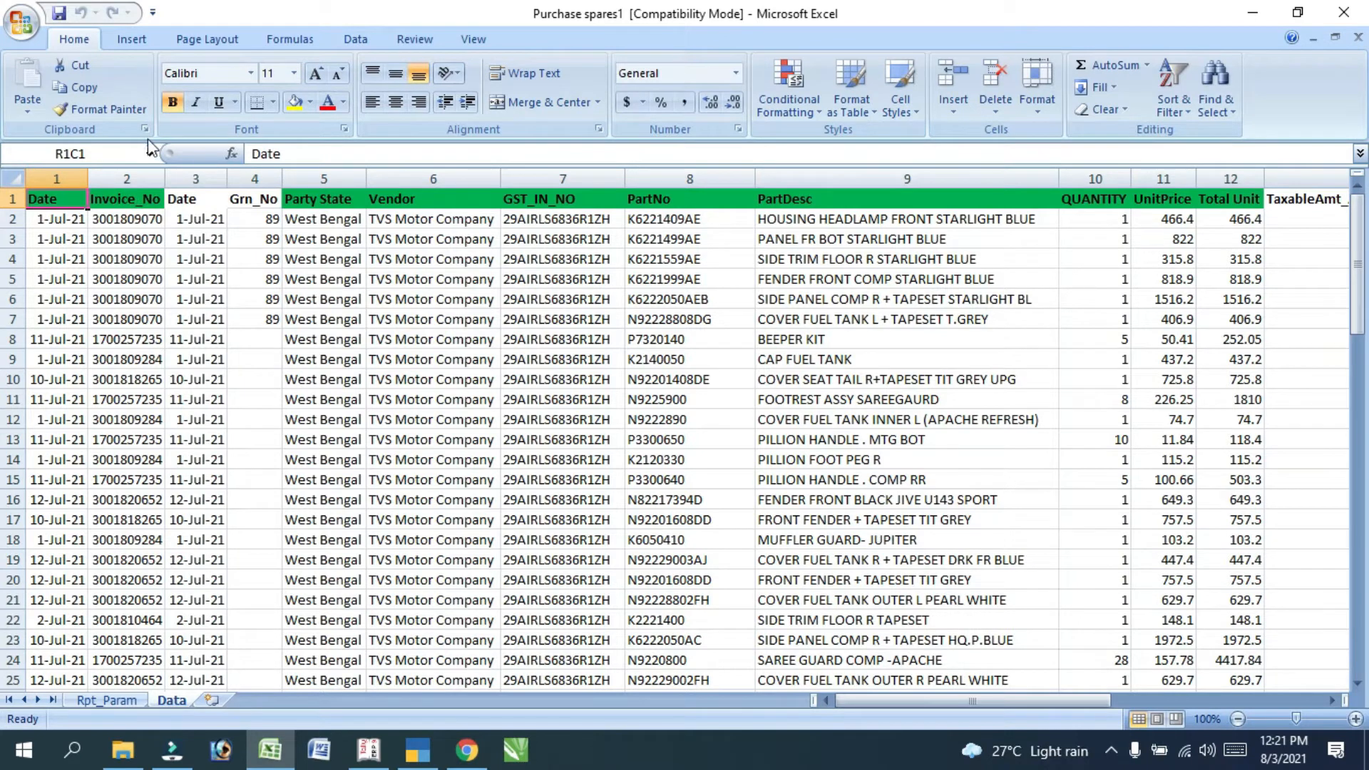
click(132, 199)
key(alt+Tab)
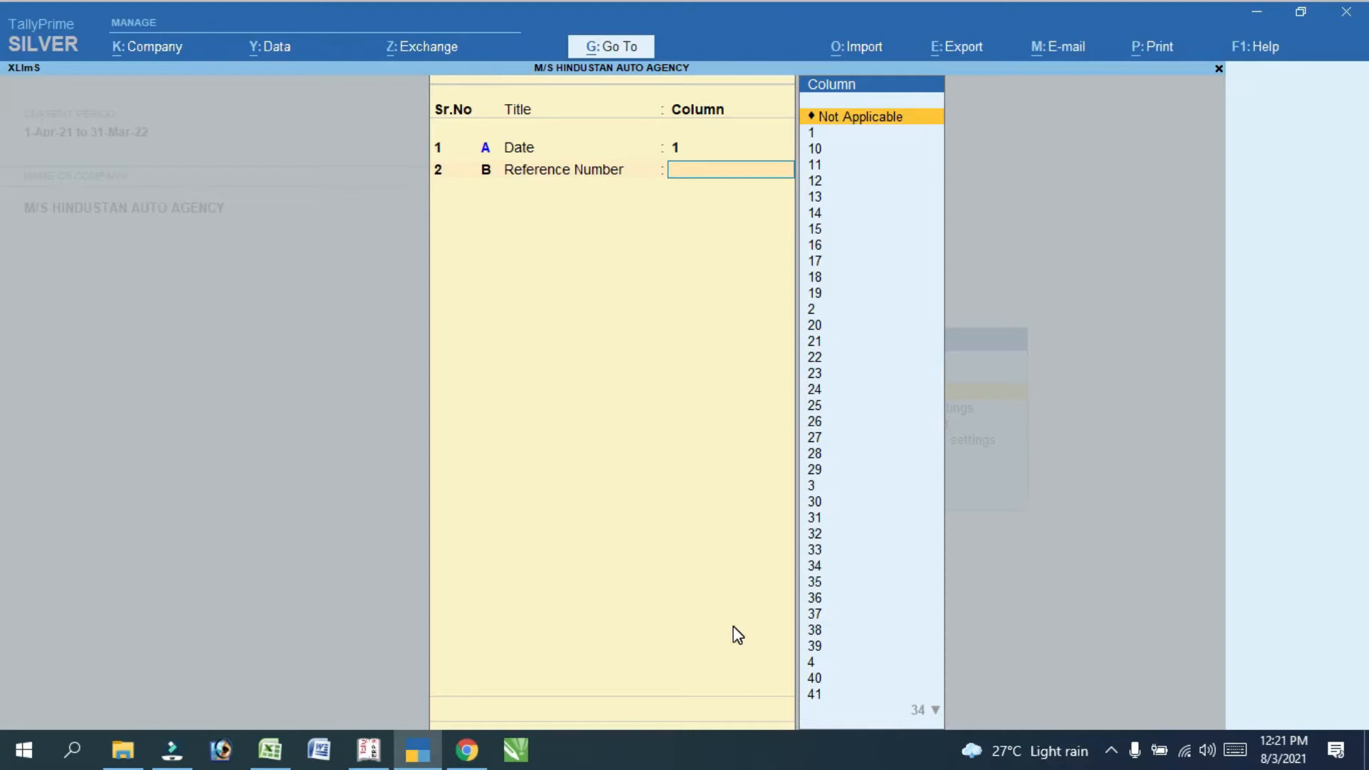
text(2)
key(Return)
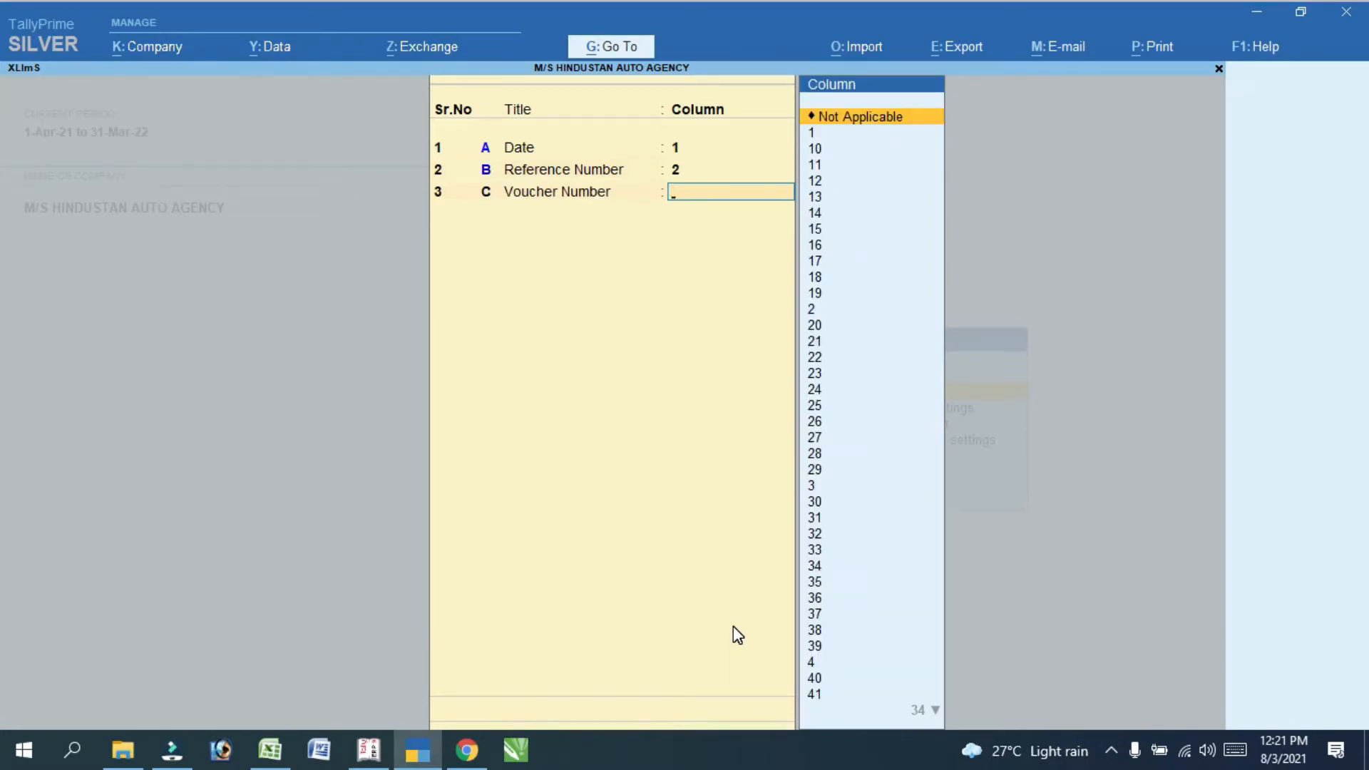
text(2)
key(Return)
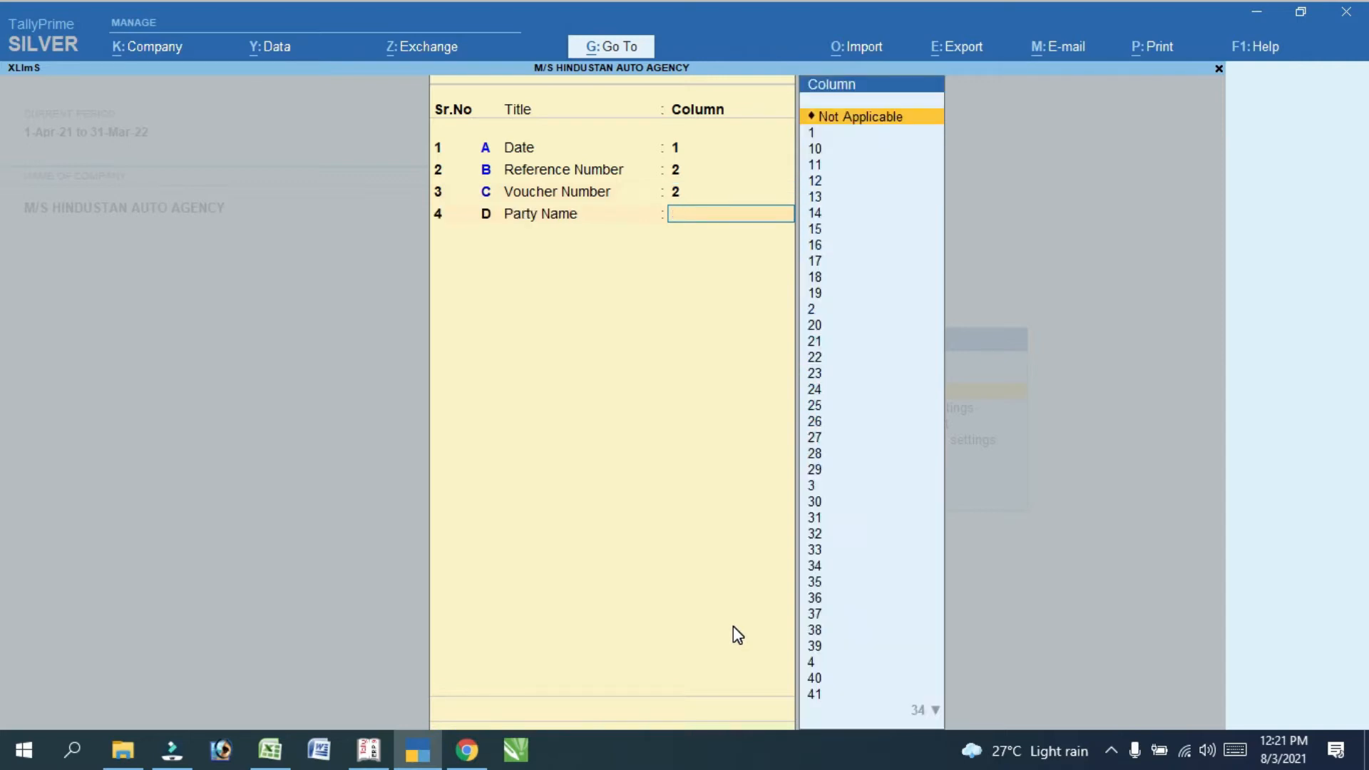
Locate the Vendor column in the Excel sheet and map TallyPrime's Party Name and Buyer Name to column 6
key(alt+Tab)
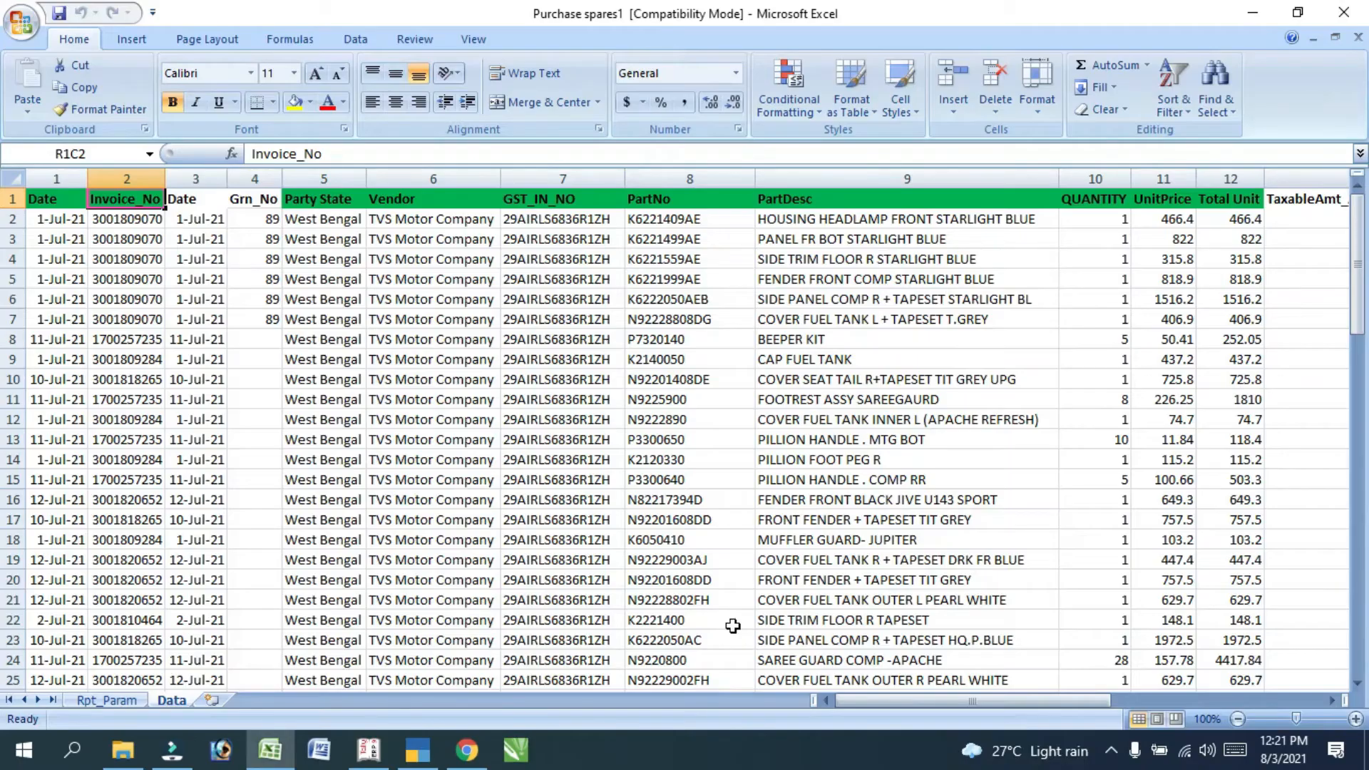
click(425, 201)
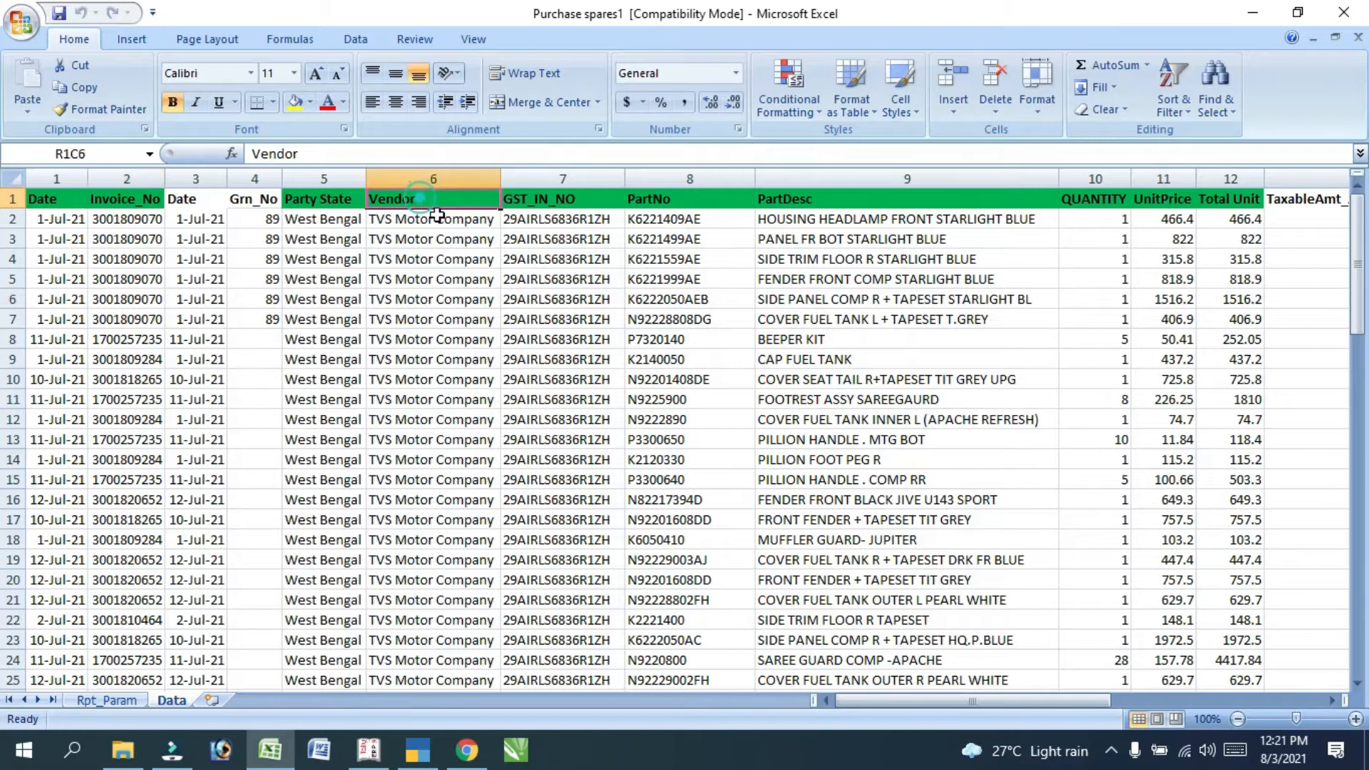
key(alt+Tab)
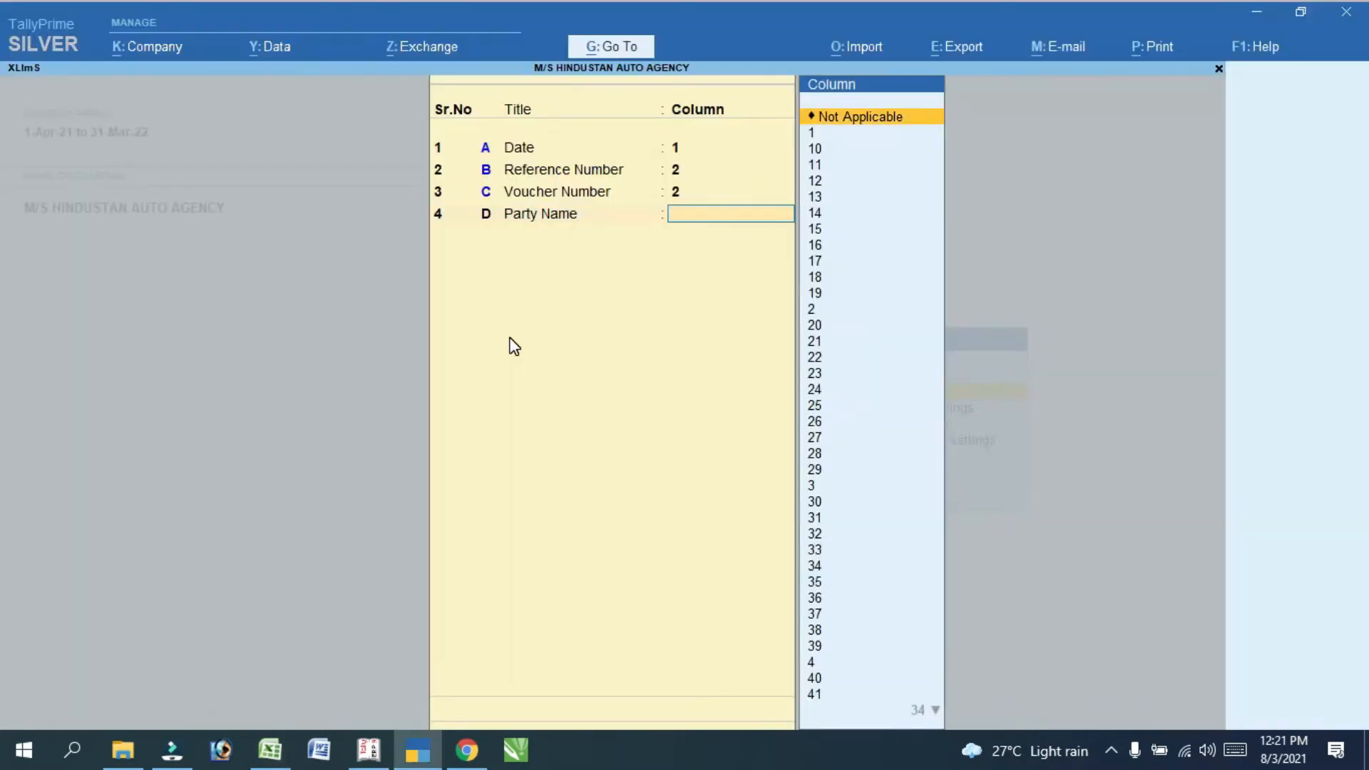
text(6)
key(Return)
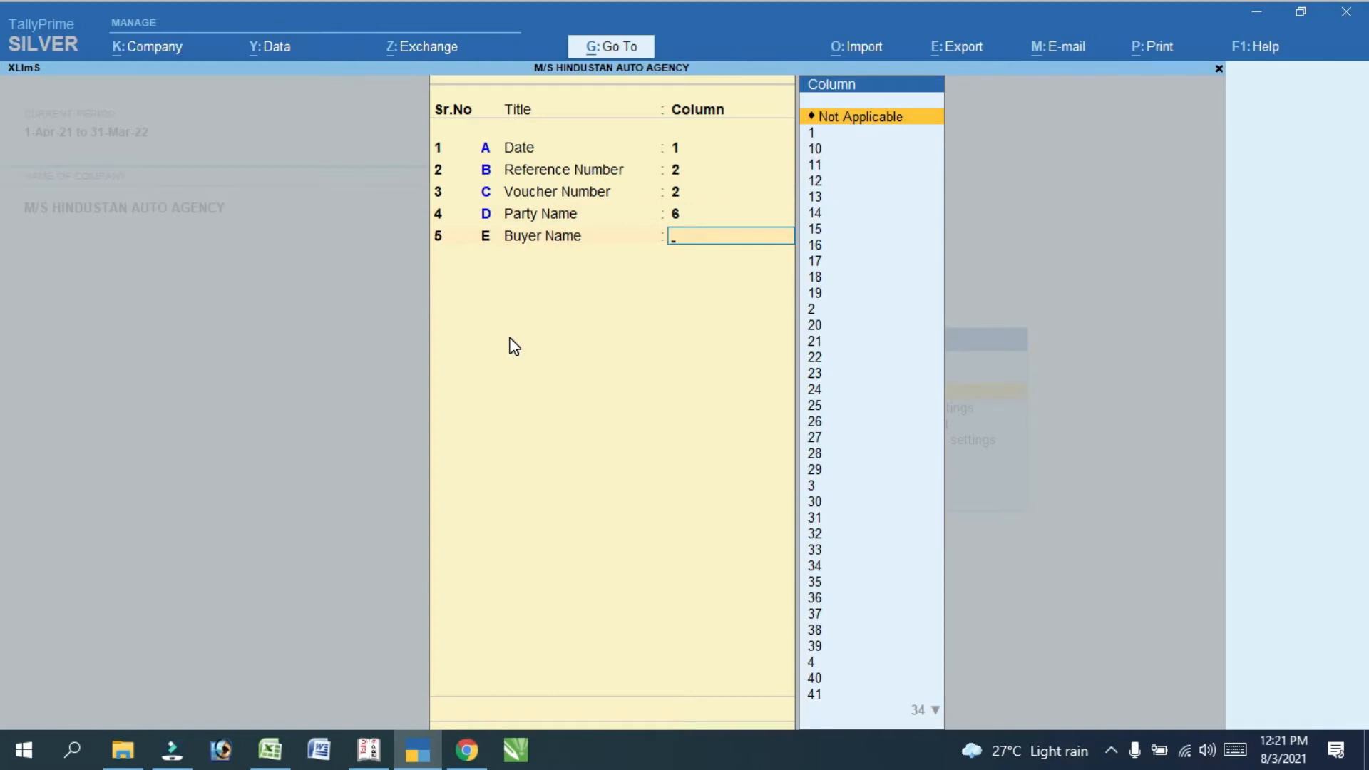
text(6)
key(Return)
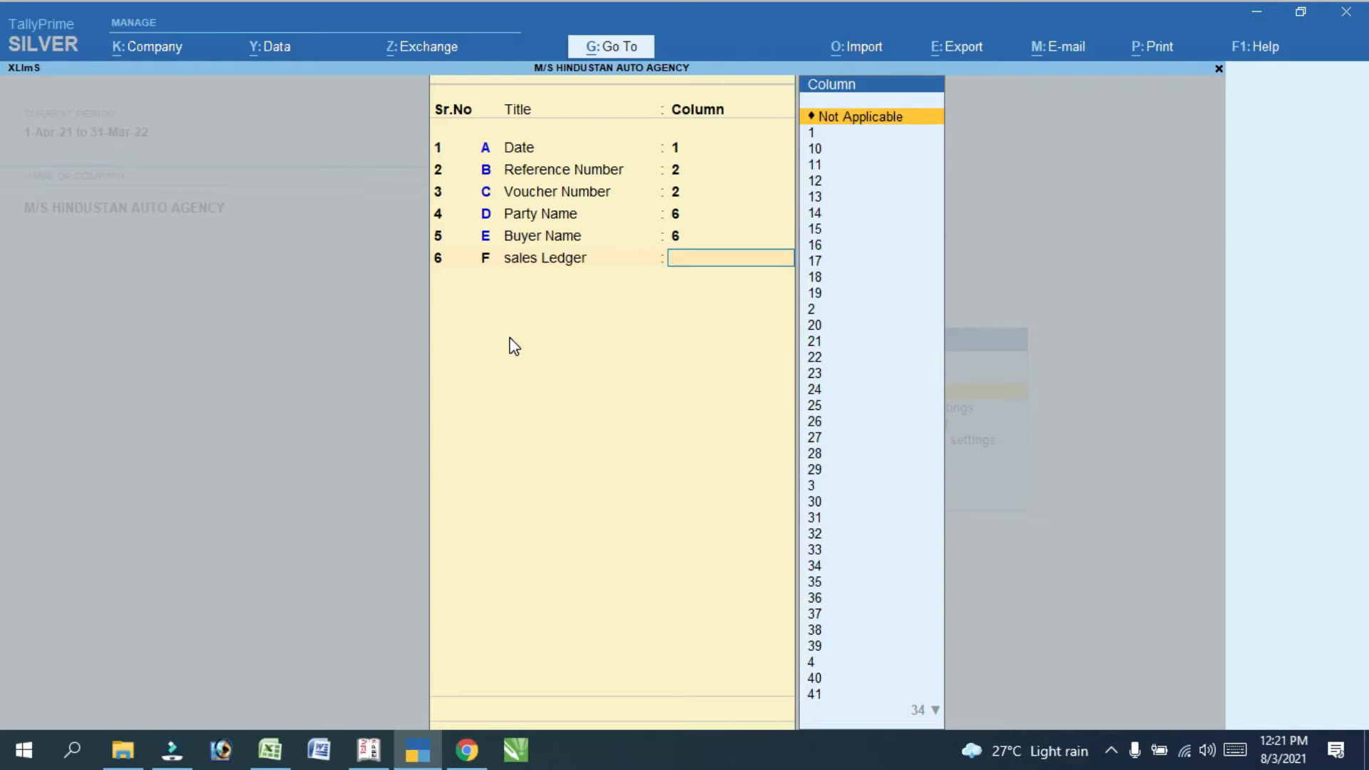
Map Item Name to the Excel sheet's PartDesc column 9, and set sales Ledger and Godown to Not Applicable in TallyPrime
key(Return)
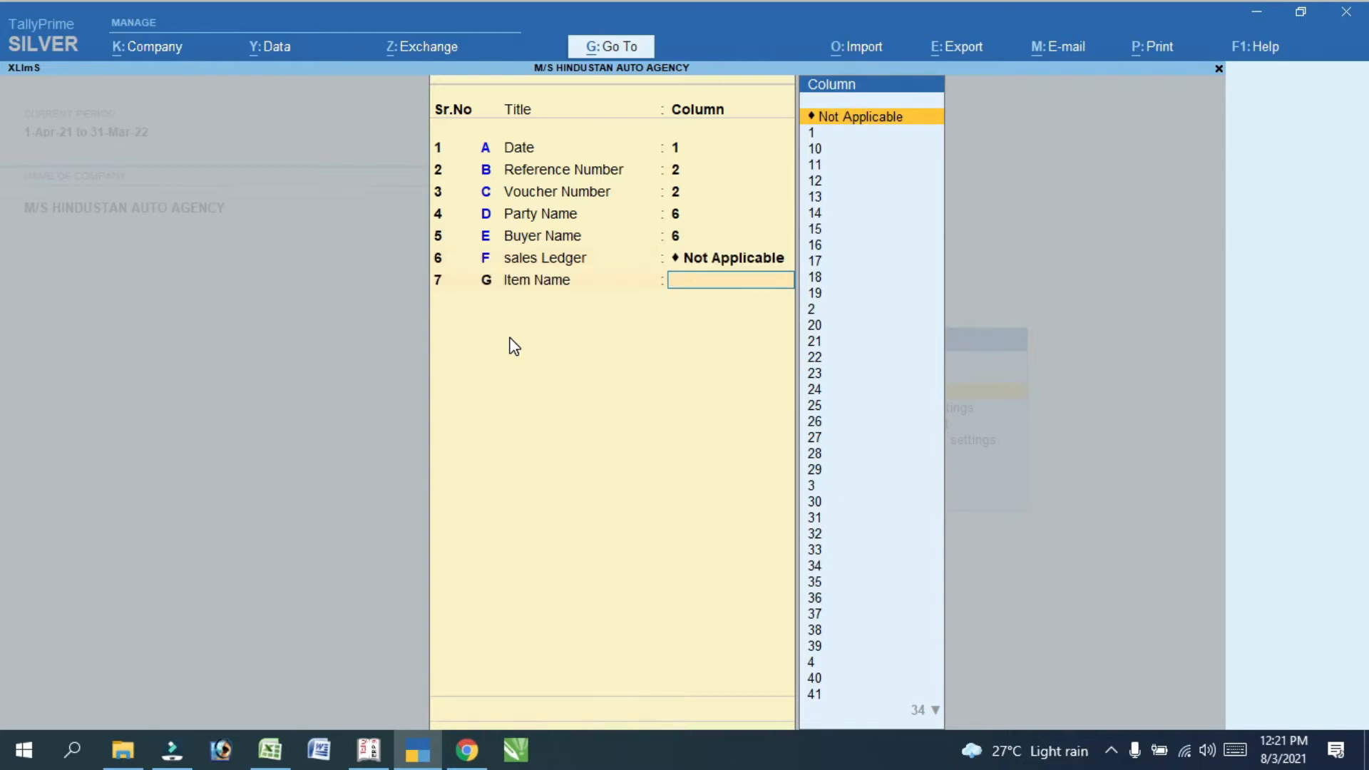
key(alt+Tab)
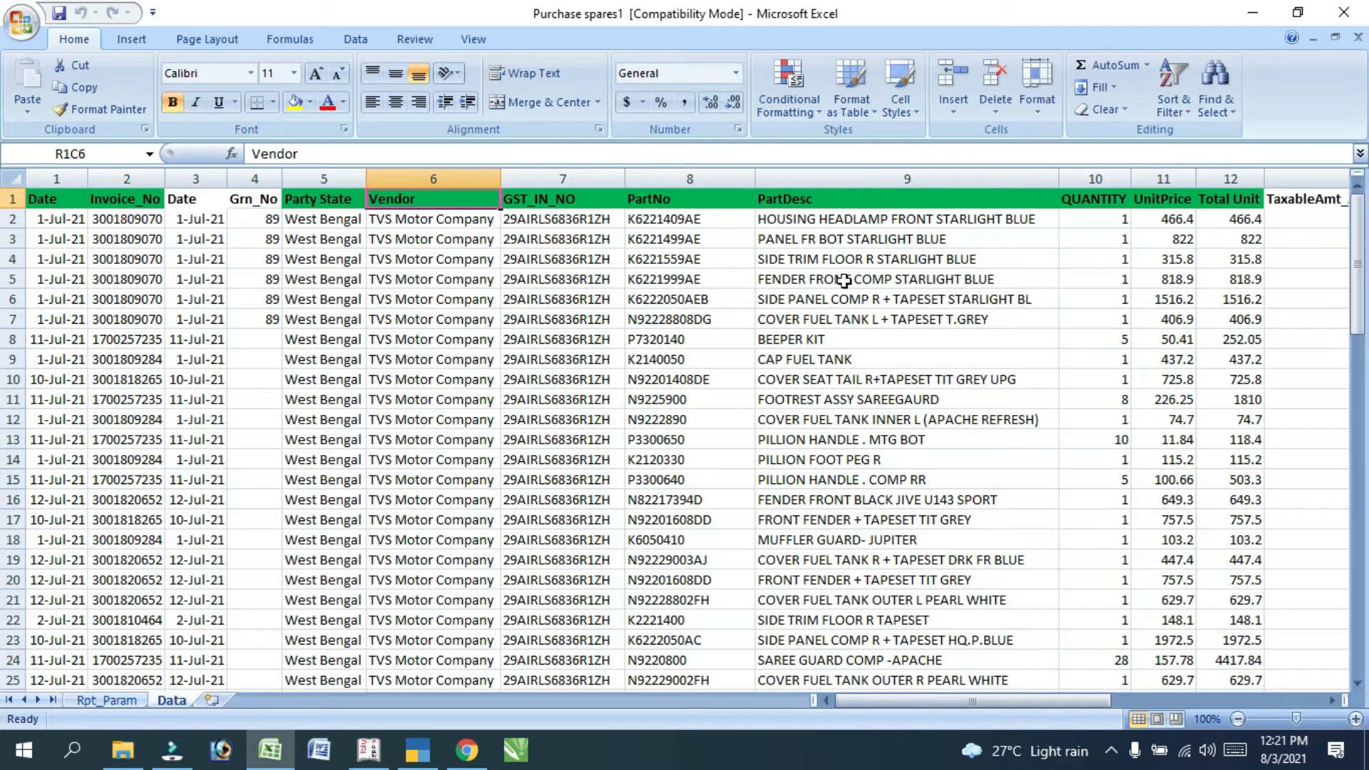
click(864, 201)
key(alt+Tab)
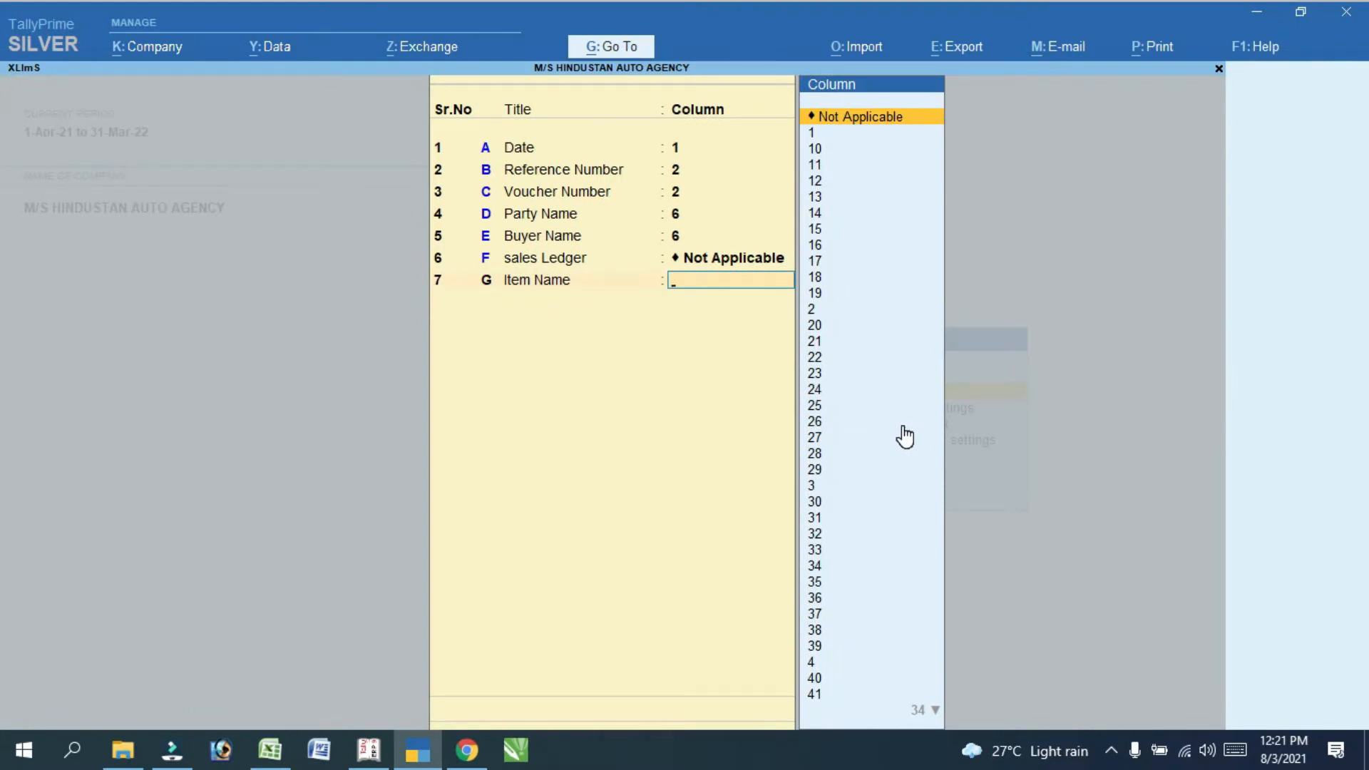
text(9)
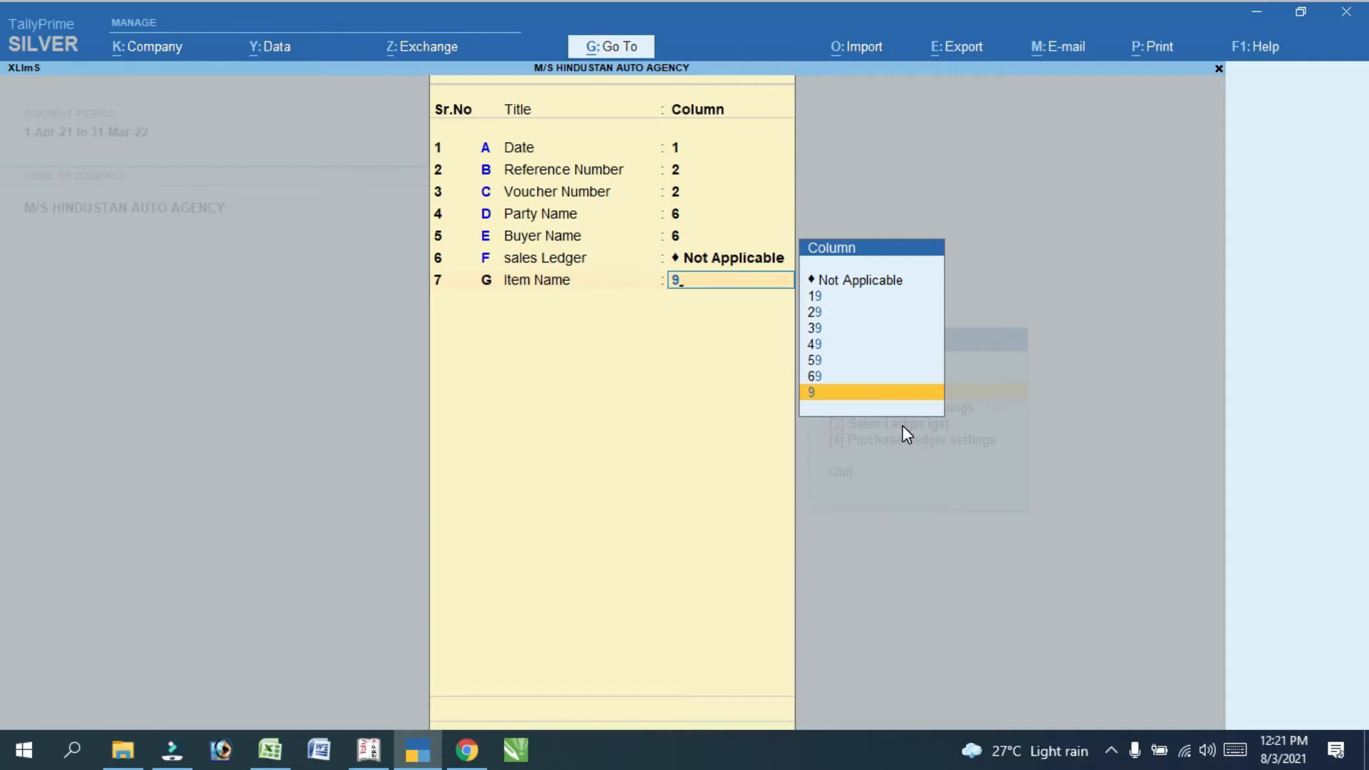
key(Return)
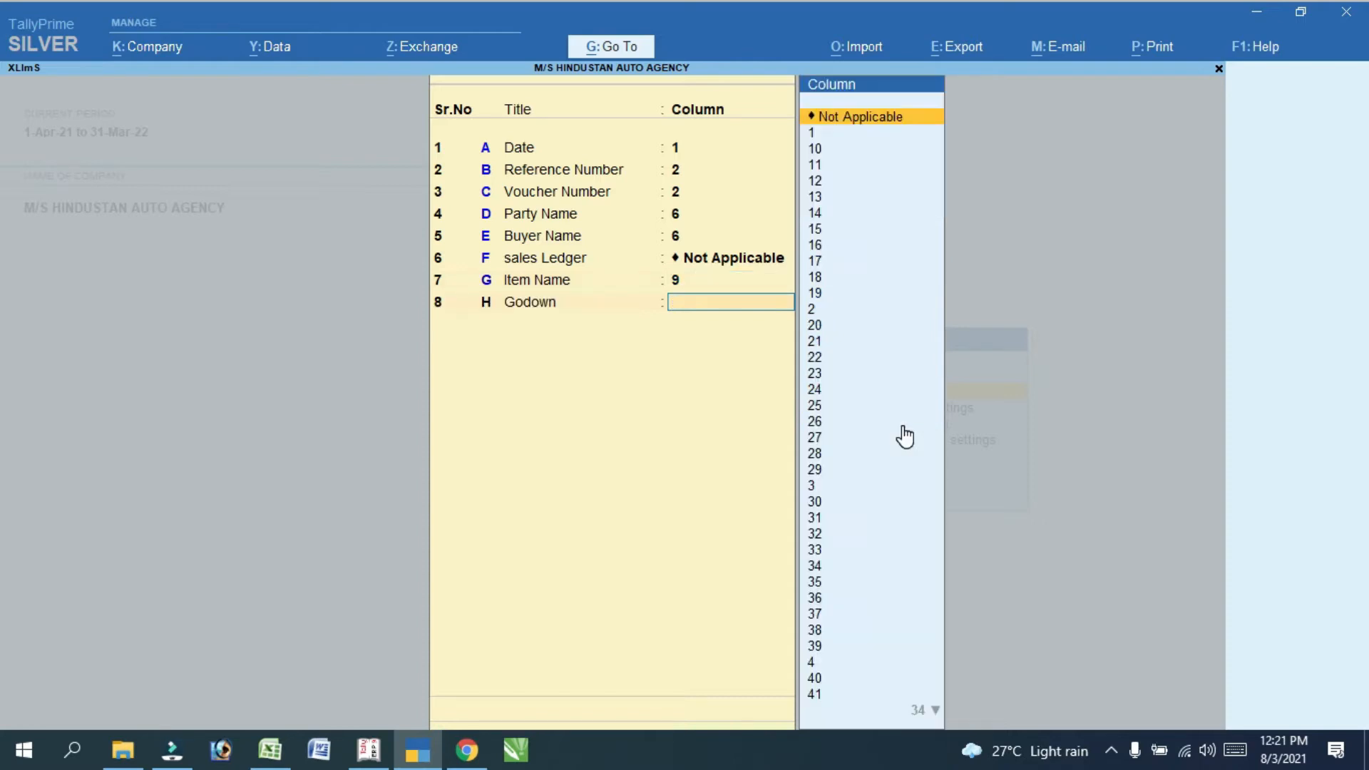
key(Return)
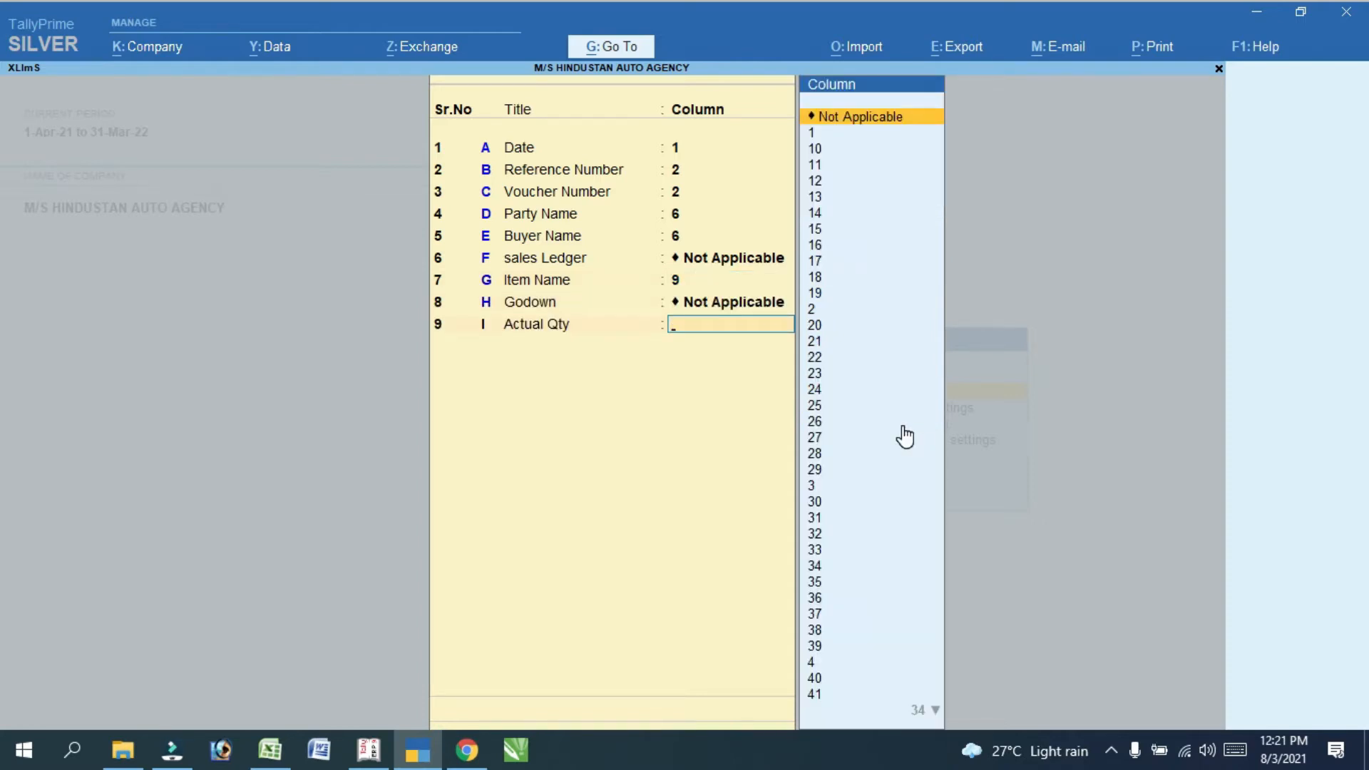
Check the QUANTITY column in the Excel sheet and map TallyPrime's Actual Qty and Billed Qty to column 10
key(alt+Tab)
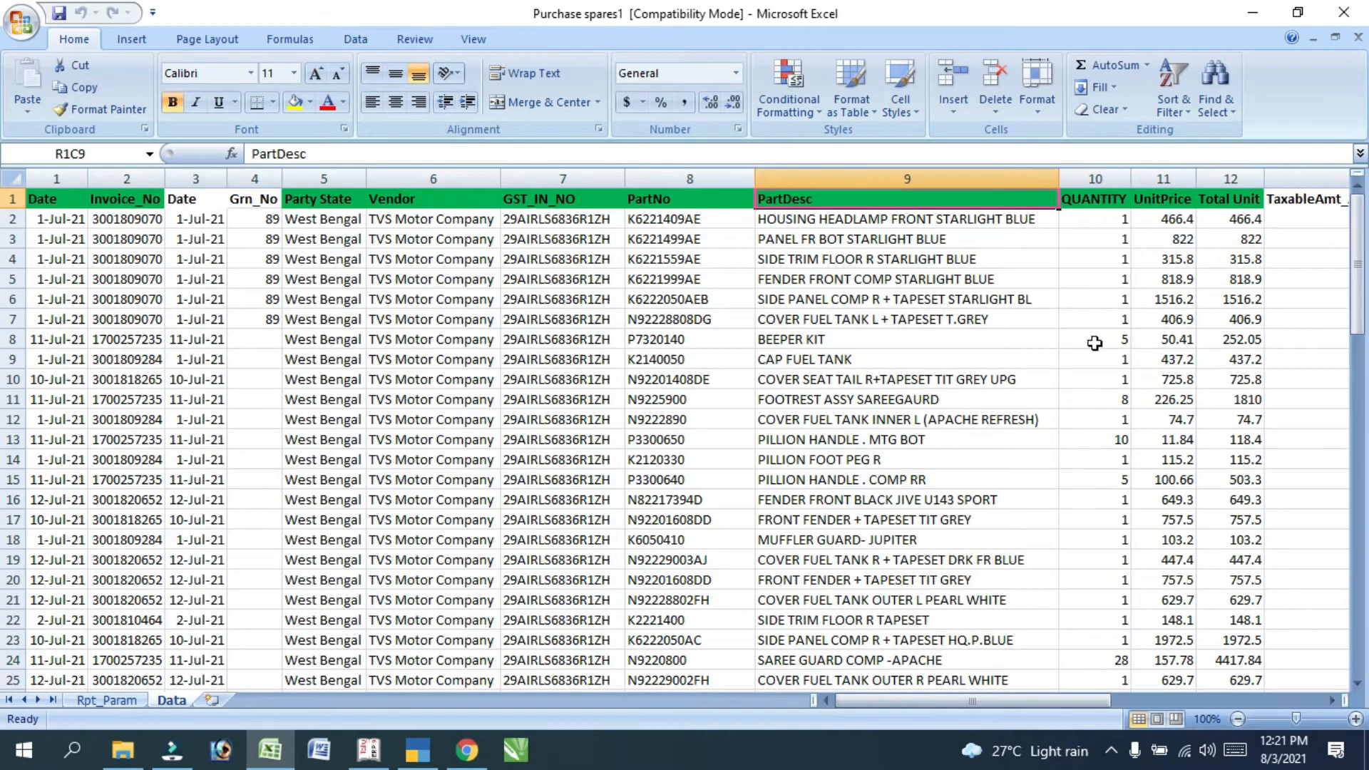
key(alt+Tab)
text(10)
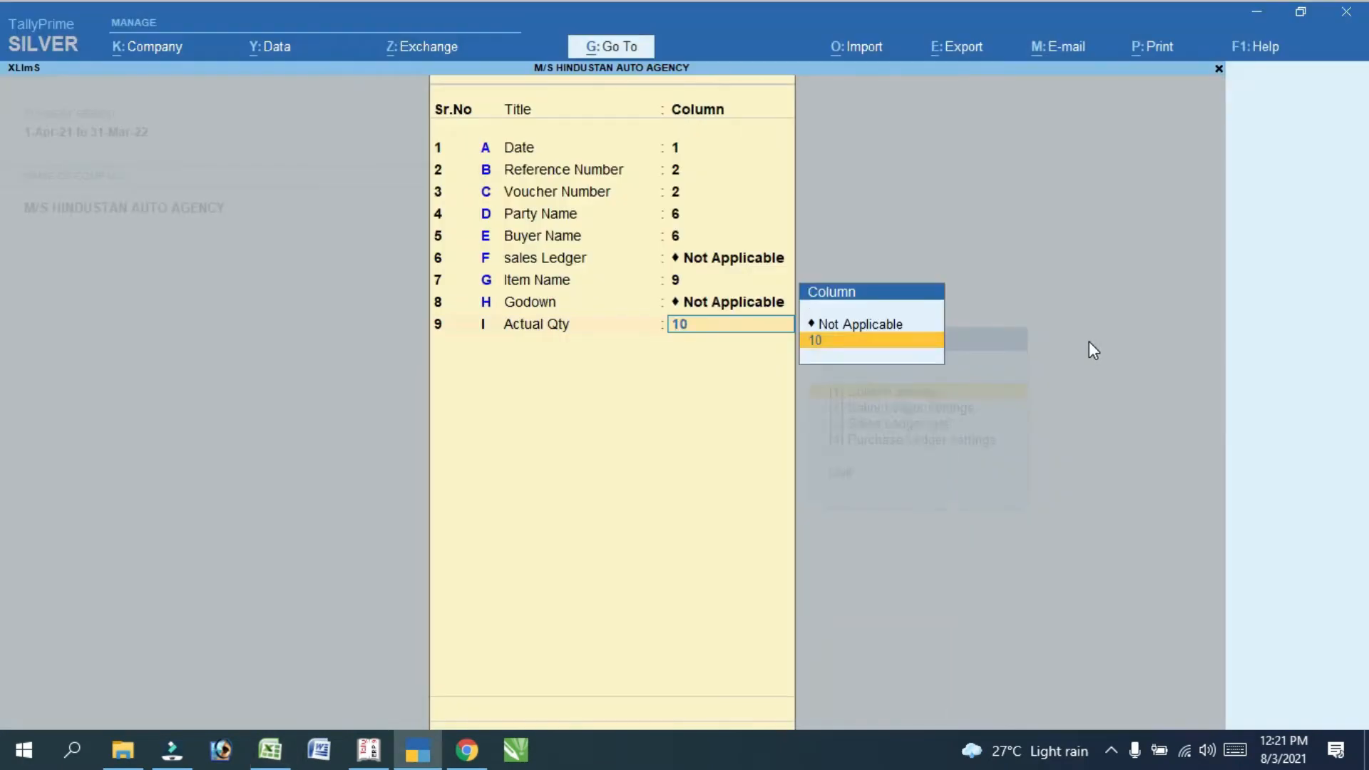
key(Return)
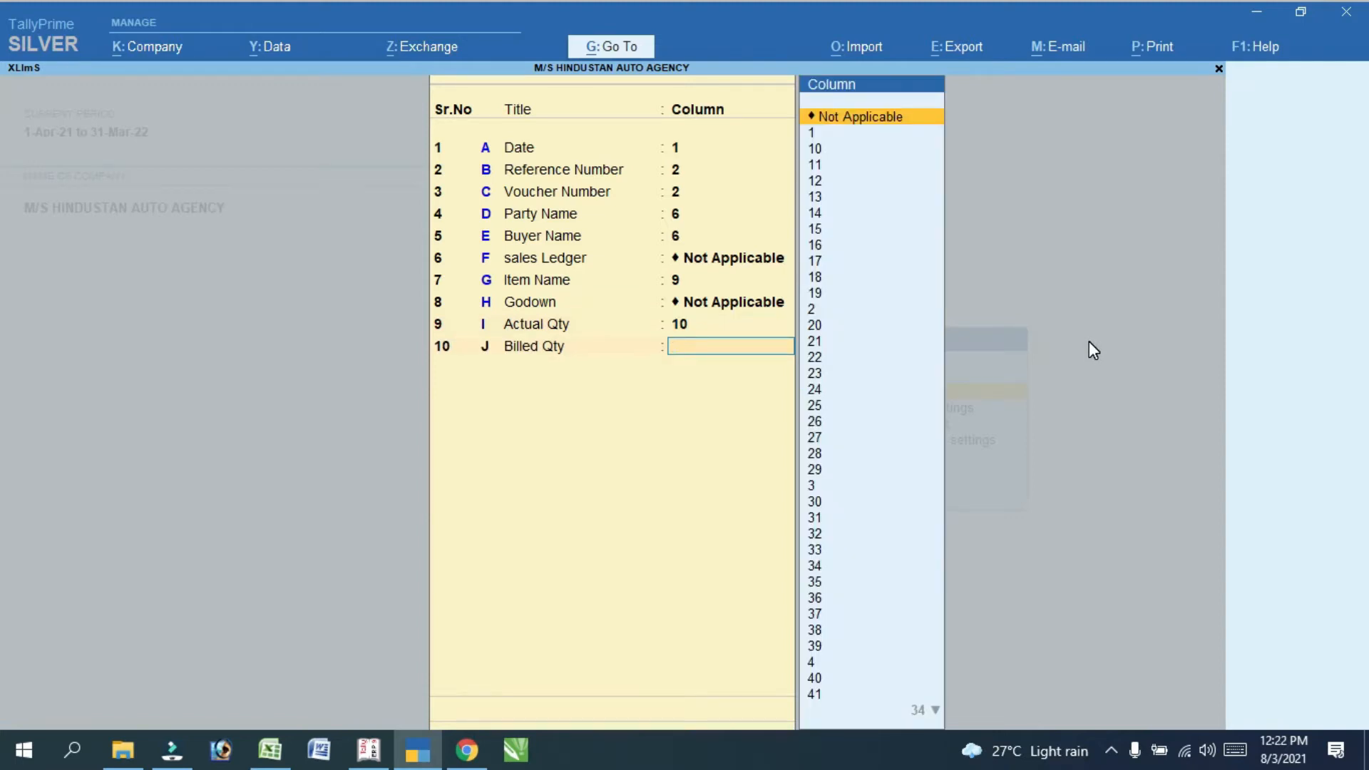
text(10)
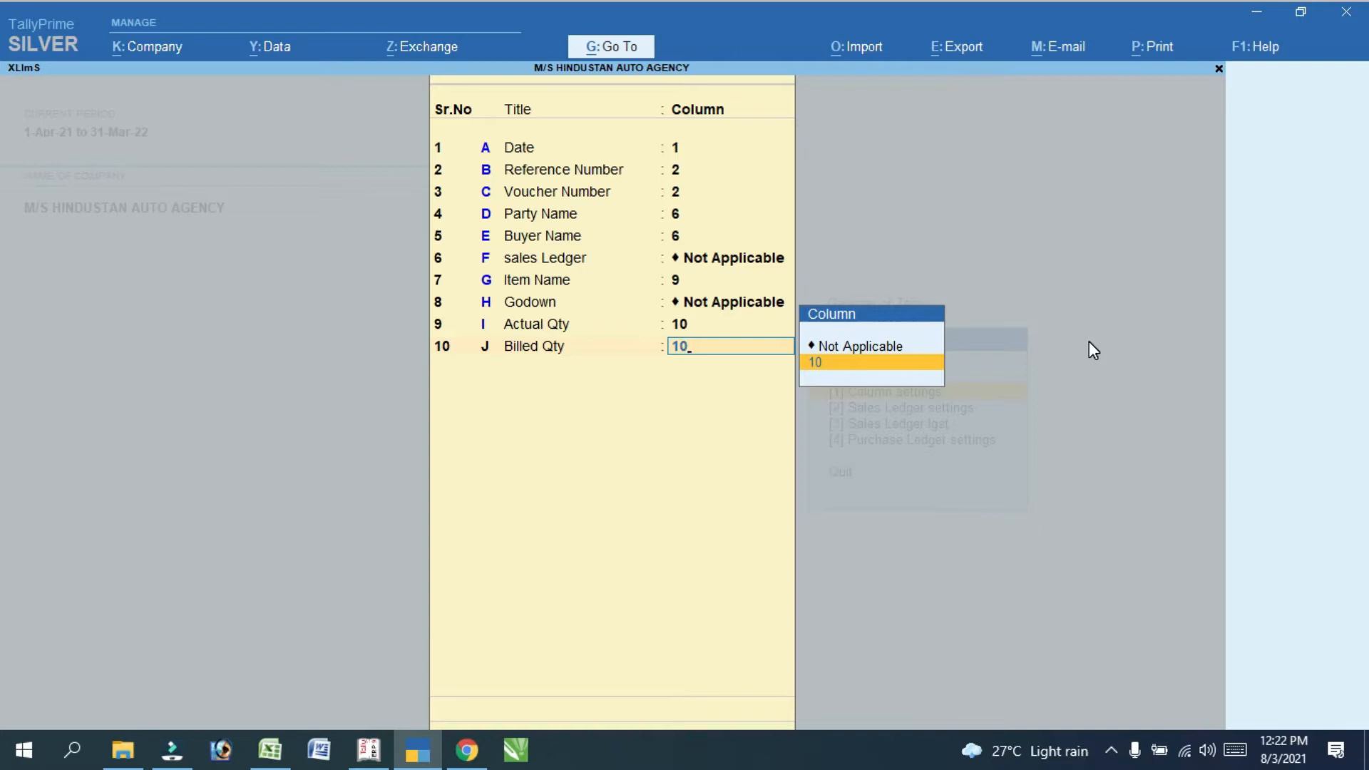
key(Return)
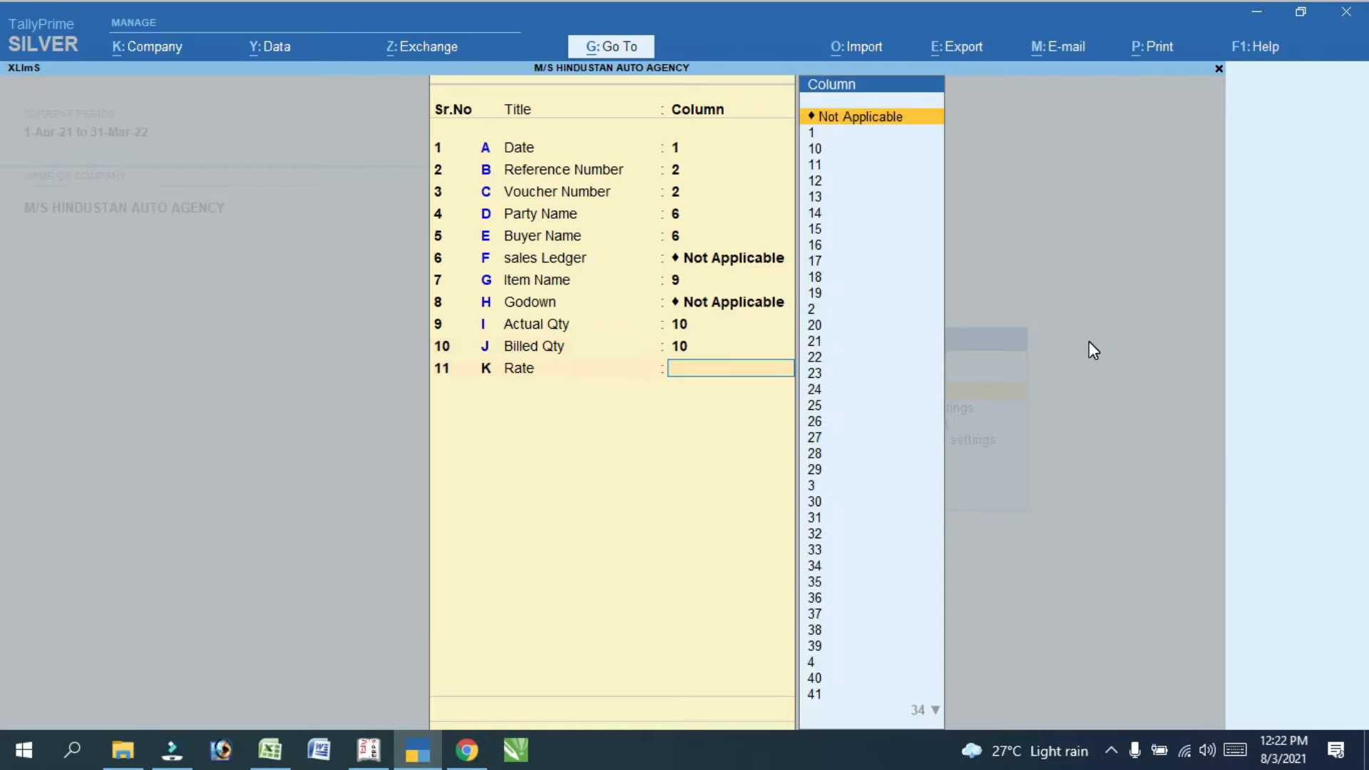
Check the UnitPrice column in the Excel sheet and map TallyPrime's Rate to column 11
key(alt+Tab)
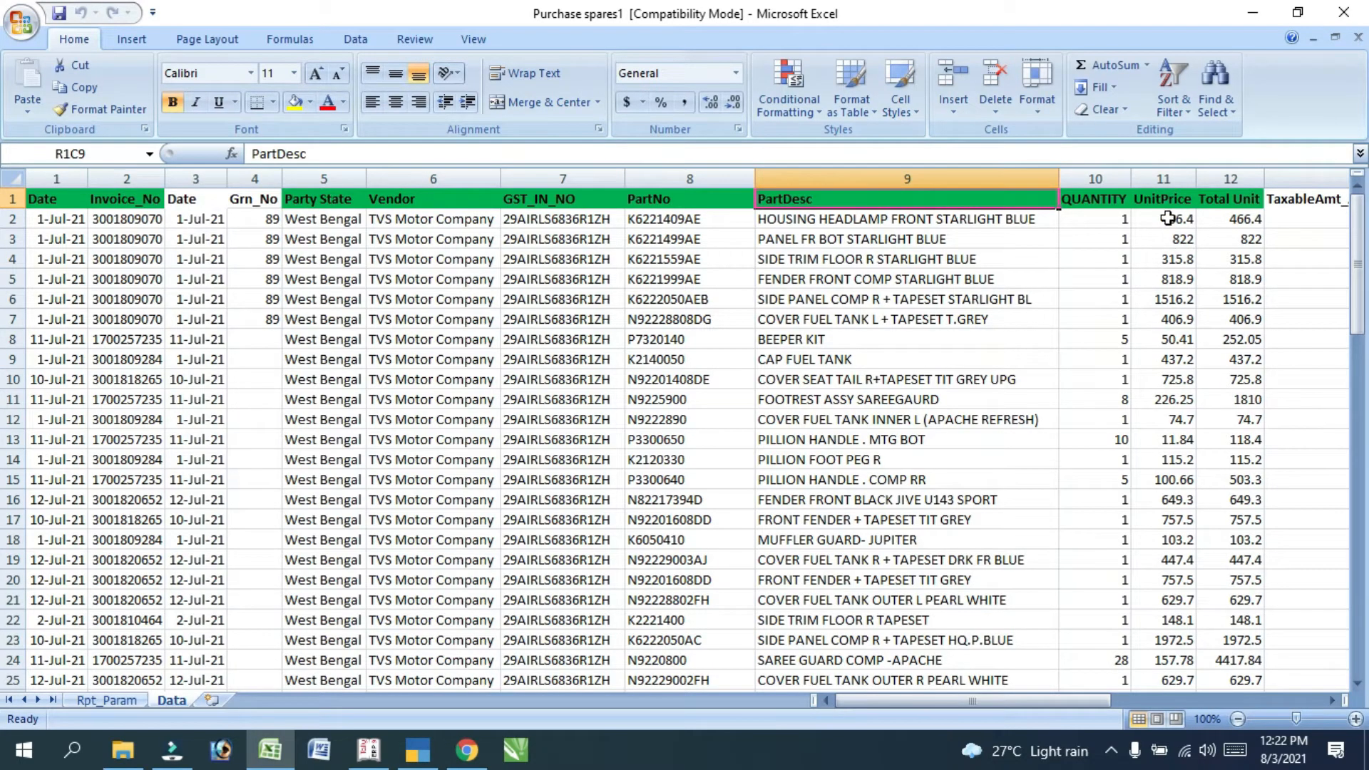
key(alt+Tab)
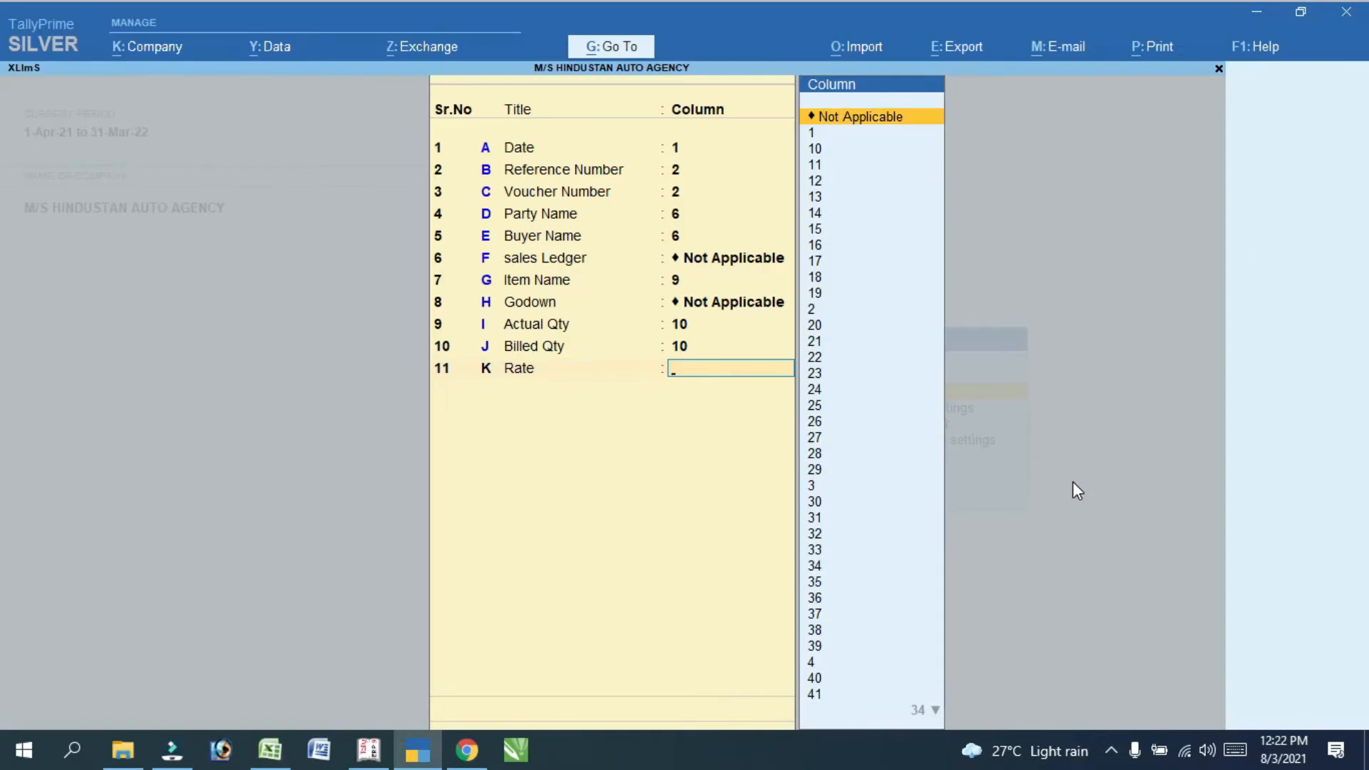
text(11)
key(Return)
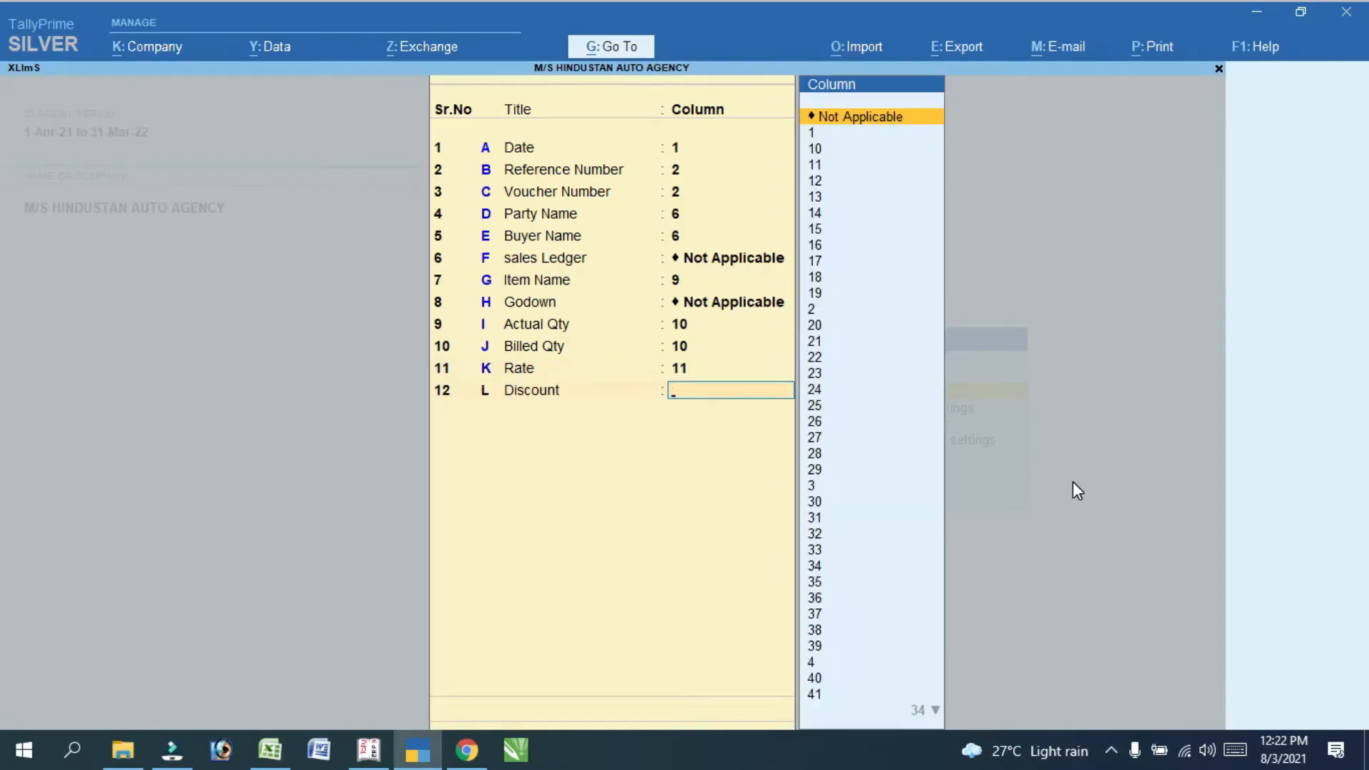
Set Discount to Not Applicable and map Item Value to column 12, the Total Unit column of the Excel sheet
key(alt+Tab)
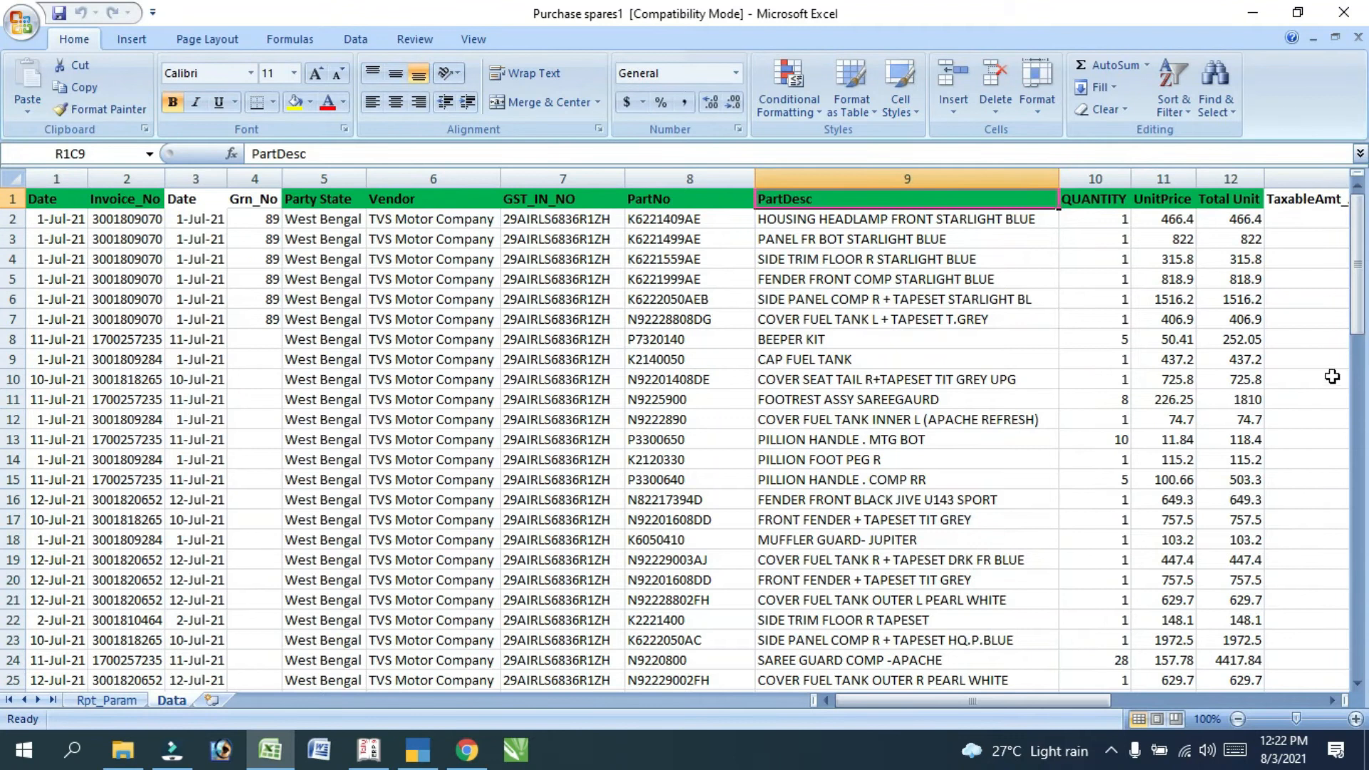
key(alt+Tab)
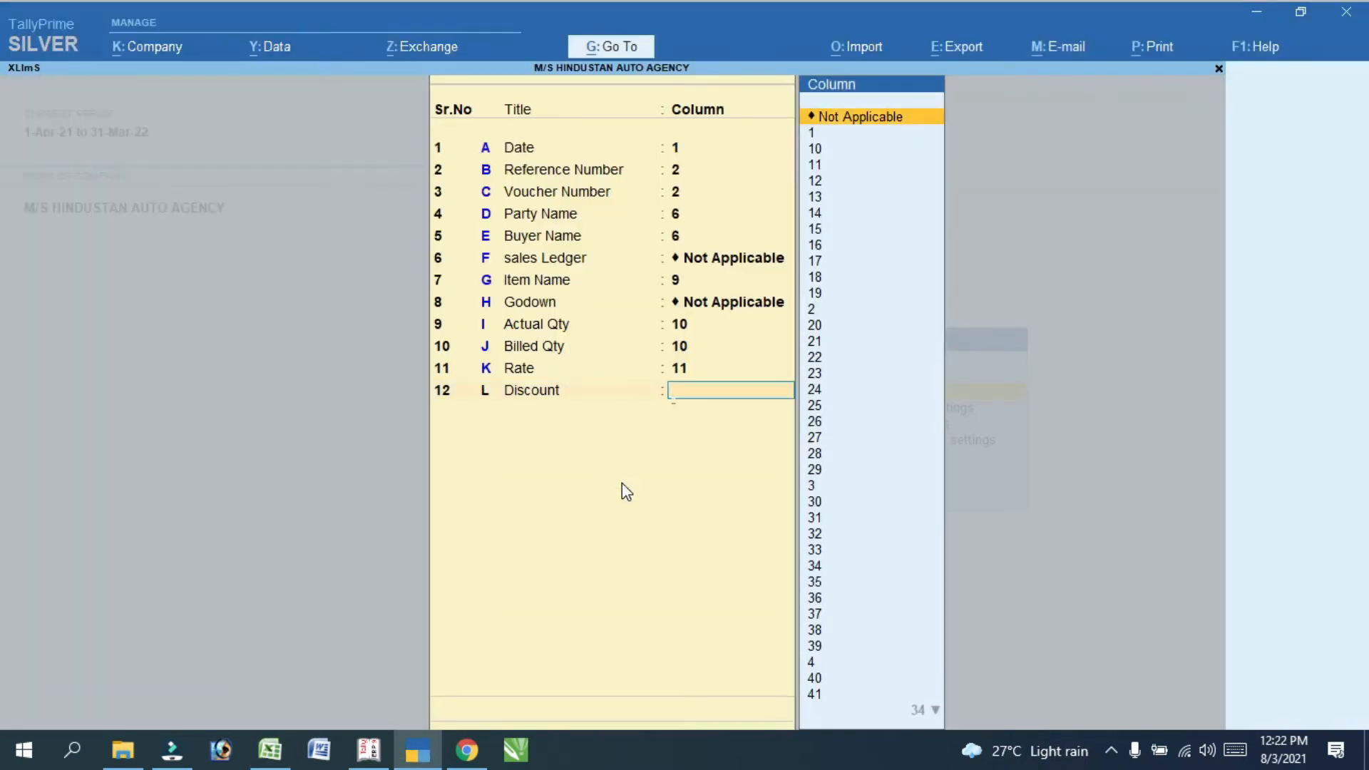
key(Return)
key(alt+Tab)
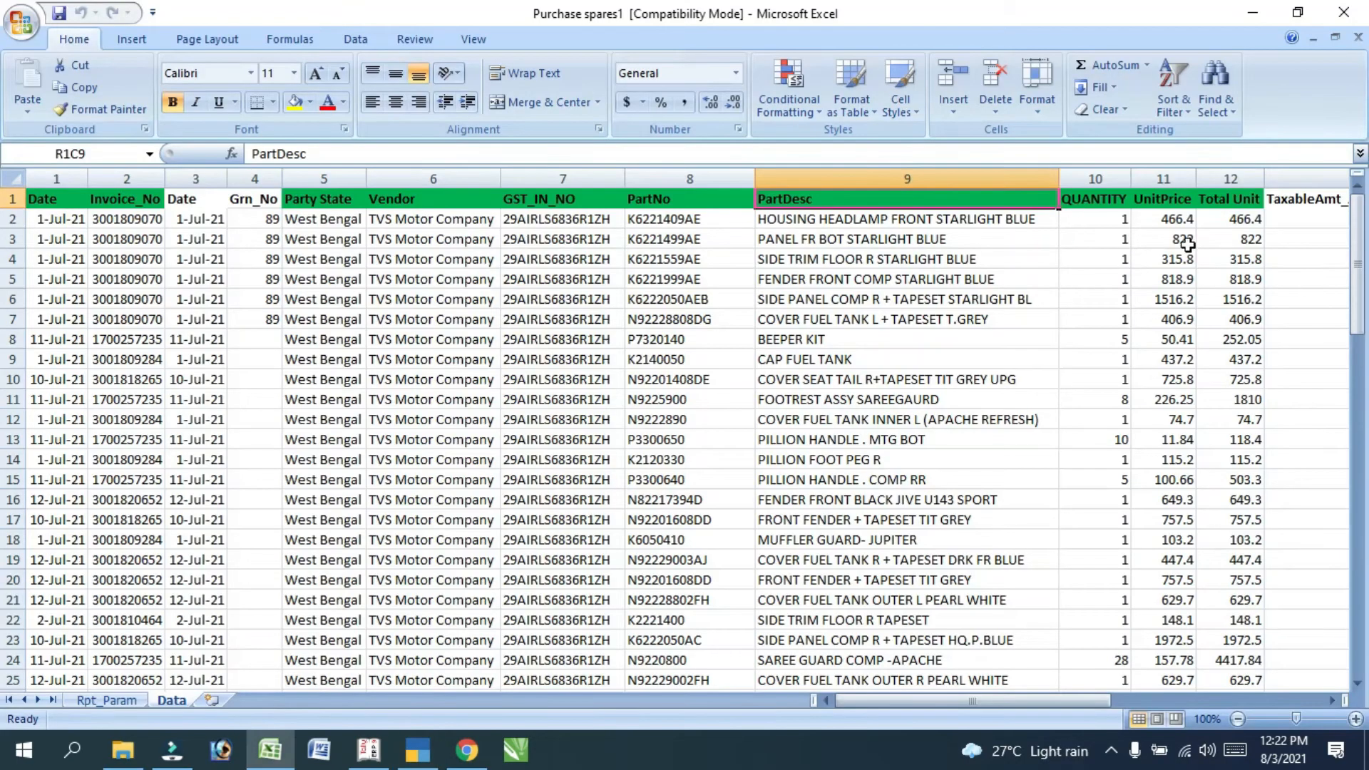
key(alt+Tab)
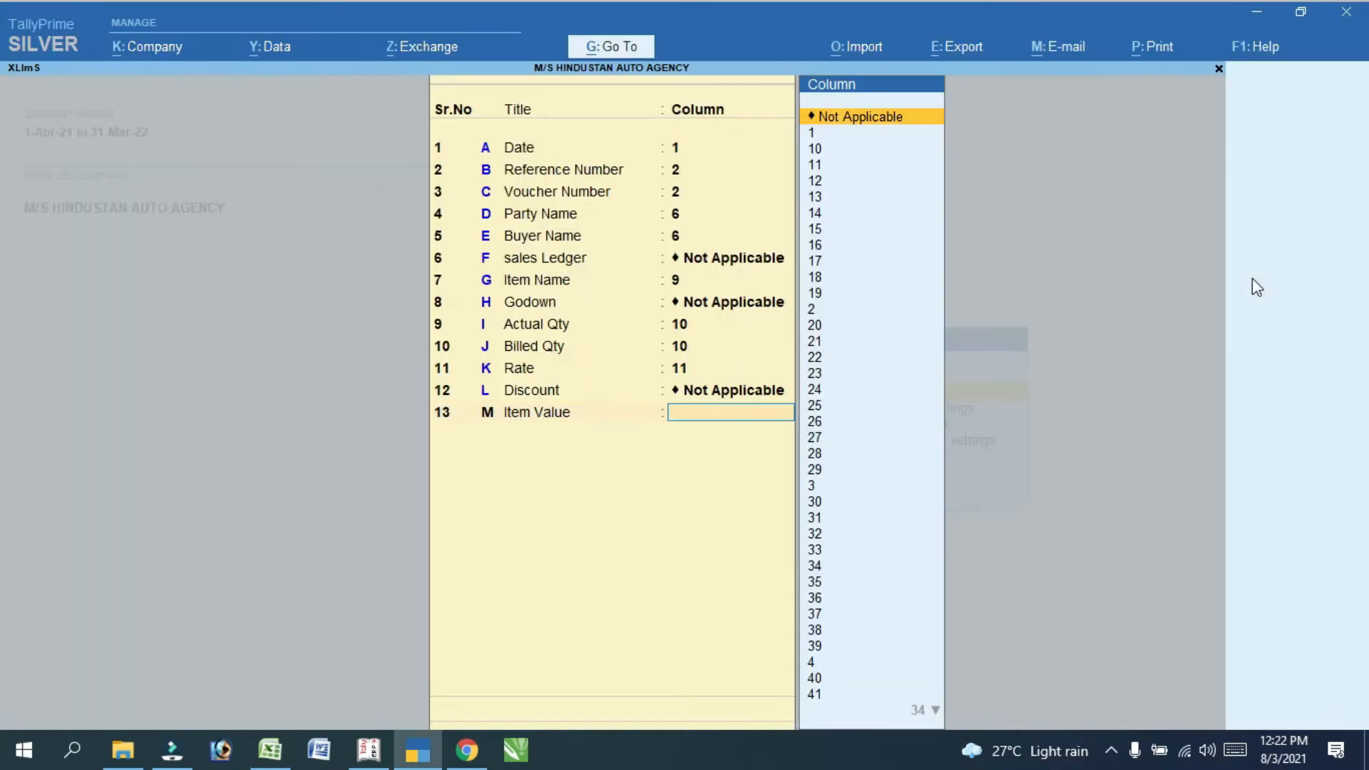
text(12)
key(Return)
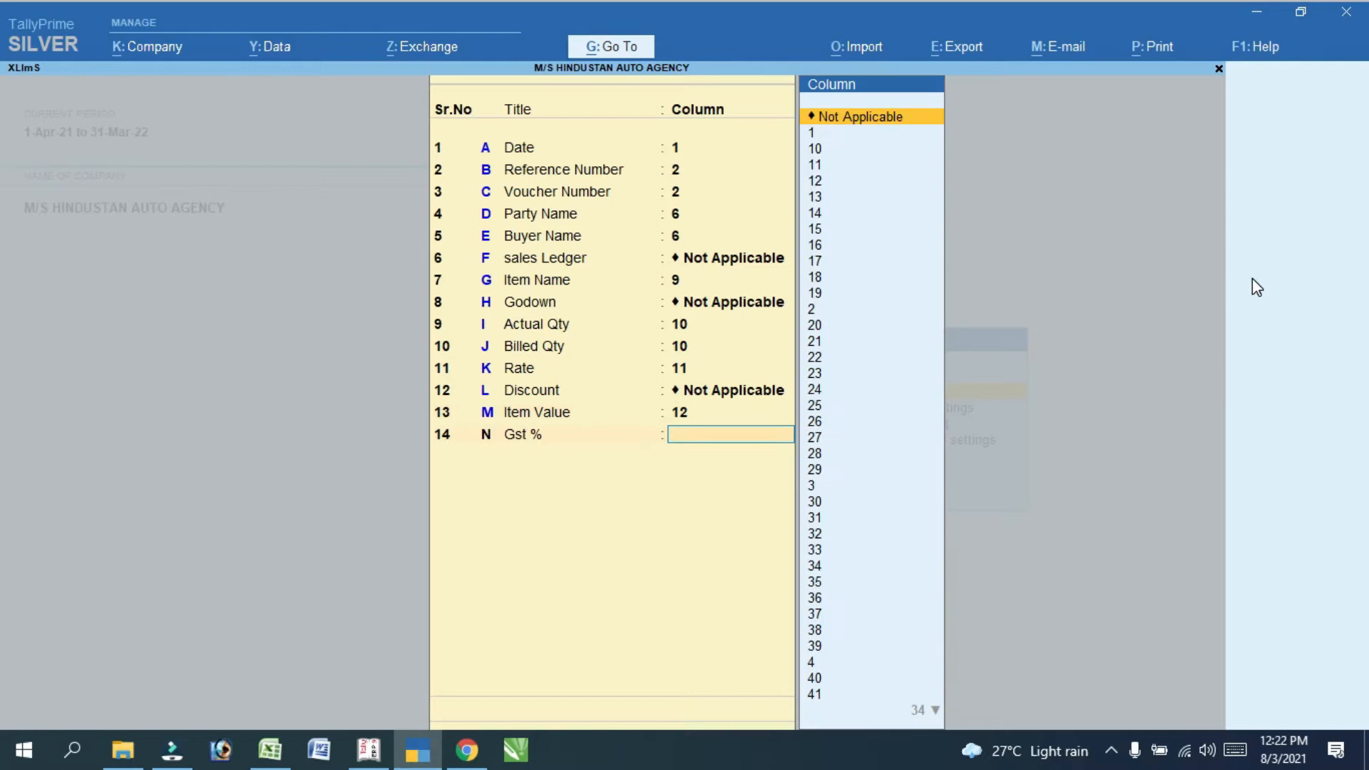
Find the GST Rate column in the Excel sheet and map TallyPrime's Gst % to column 22
key(alt+Tab)
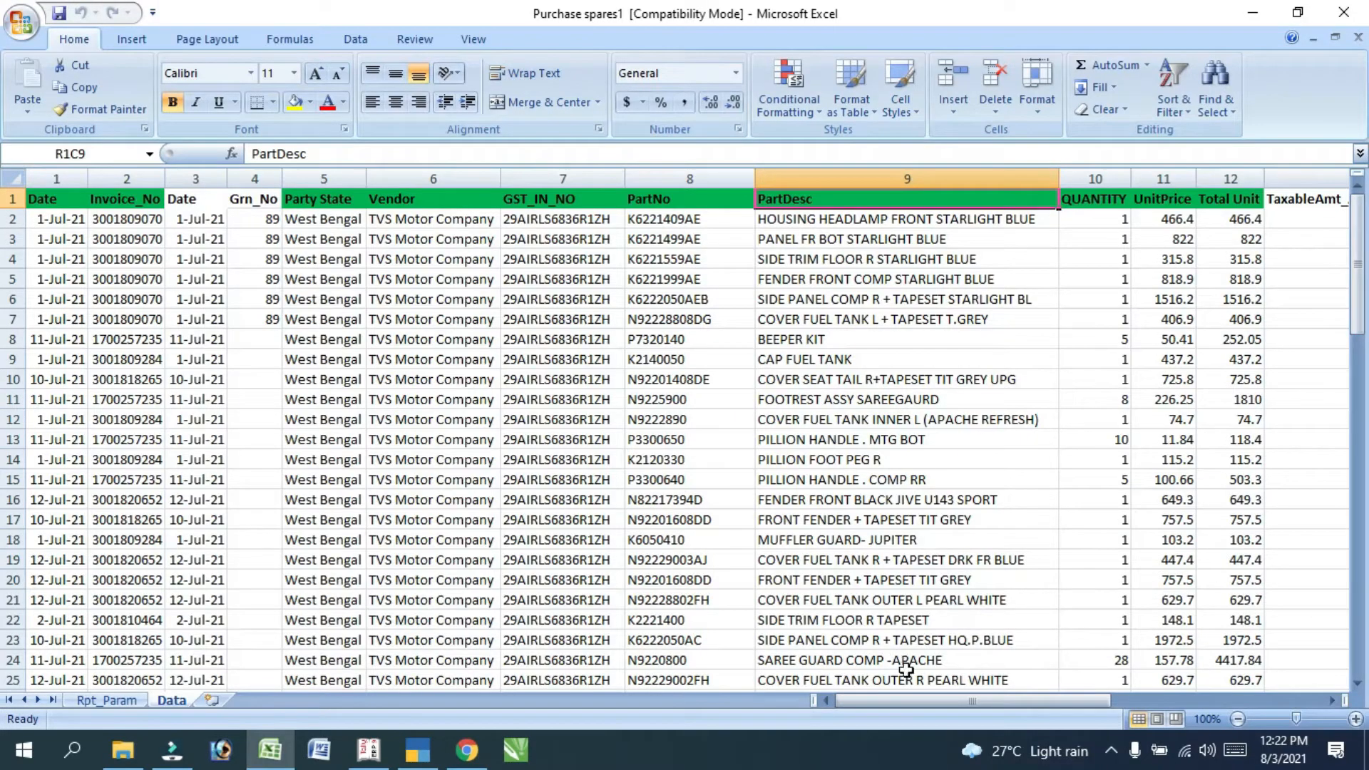
drag(918, 703, 1073, 713)
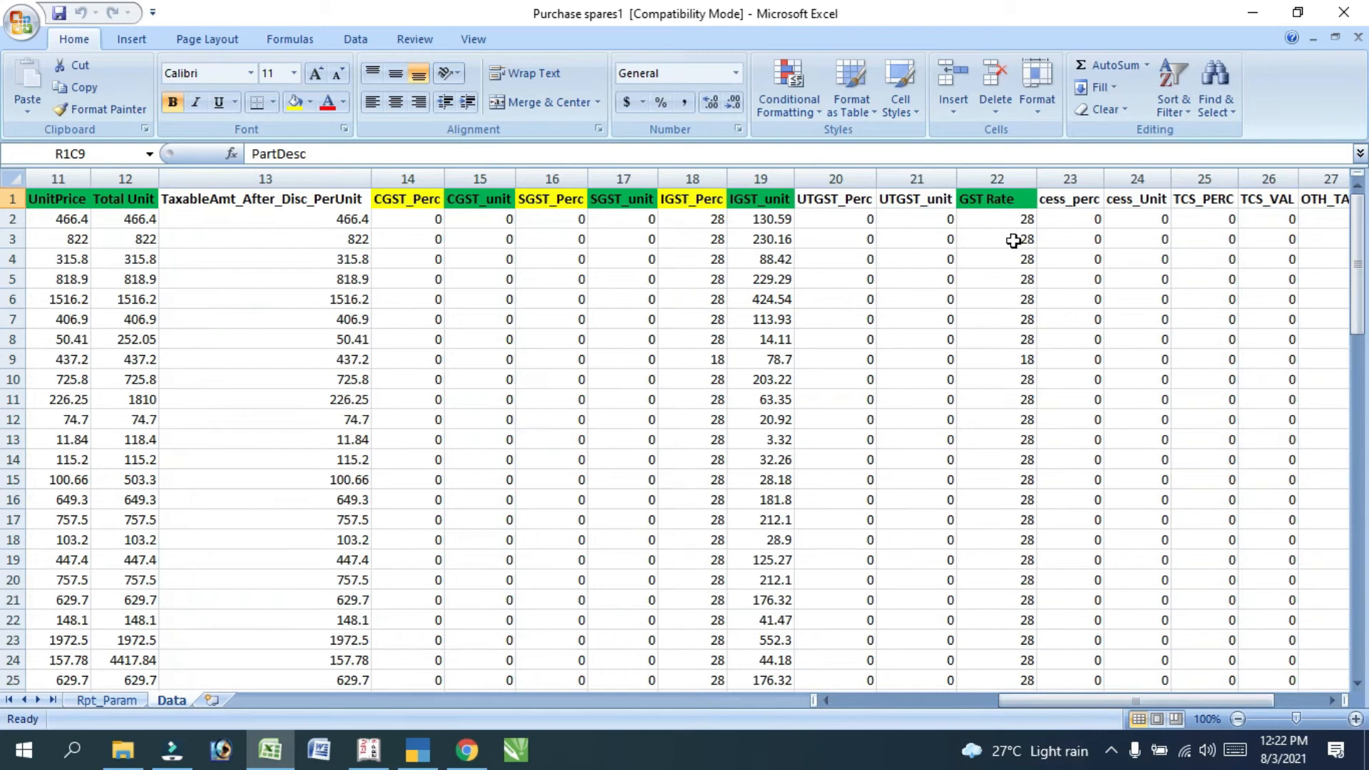
key(alt+Tab)
text(22)
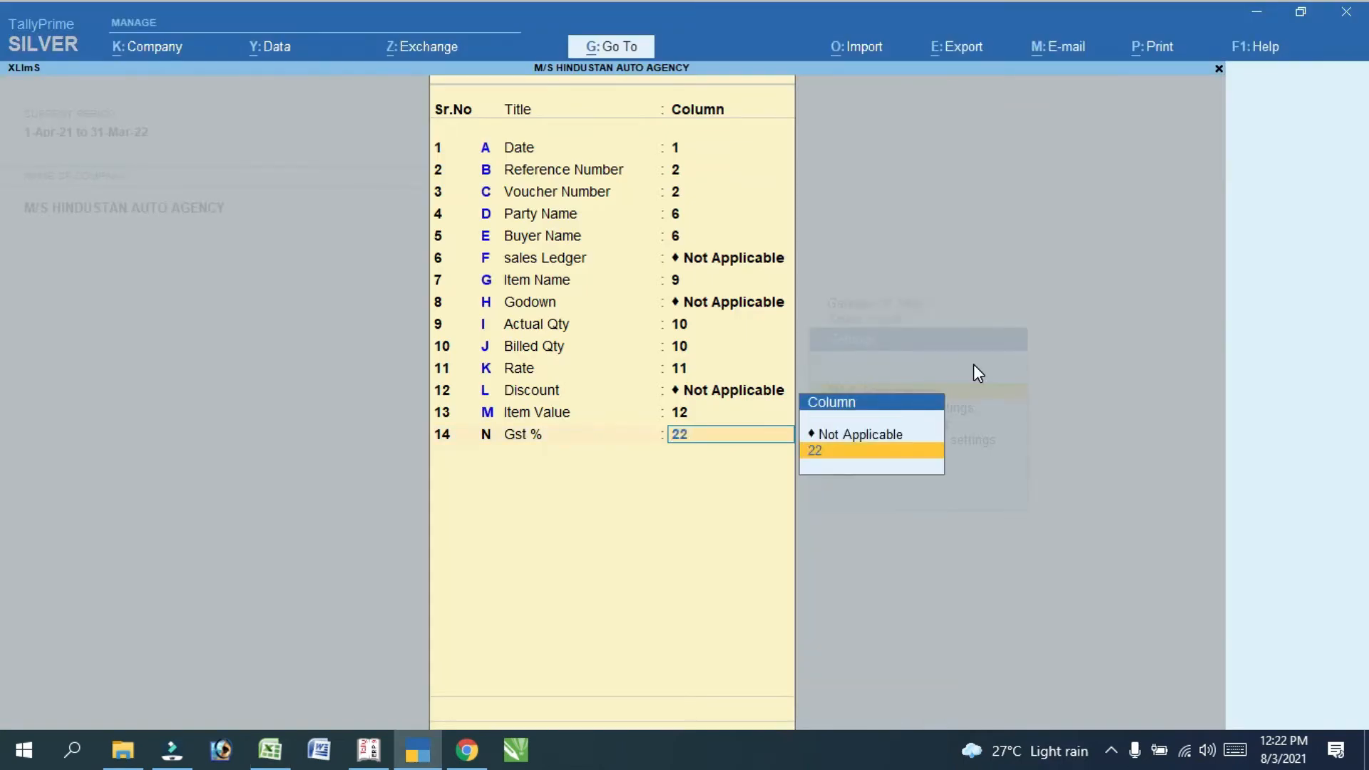
key(Return)
Check the CGST_unit column in the Excel sheet and map TallyPrime's Cgst Amount to column 15
key(alt+Tab)
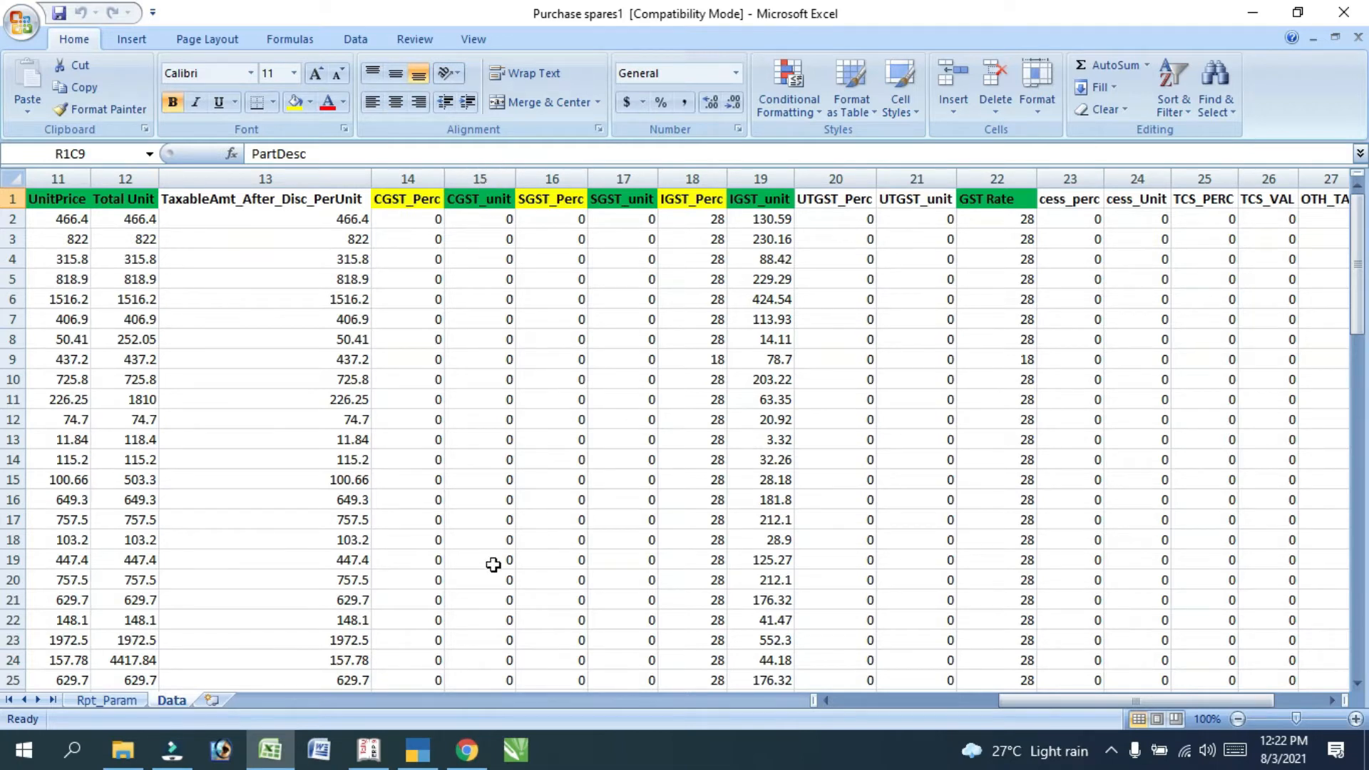
key(alt+Tab)
text(15)
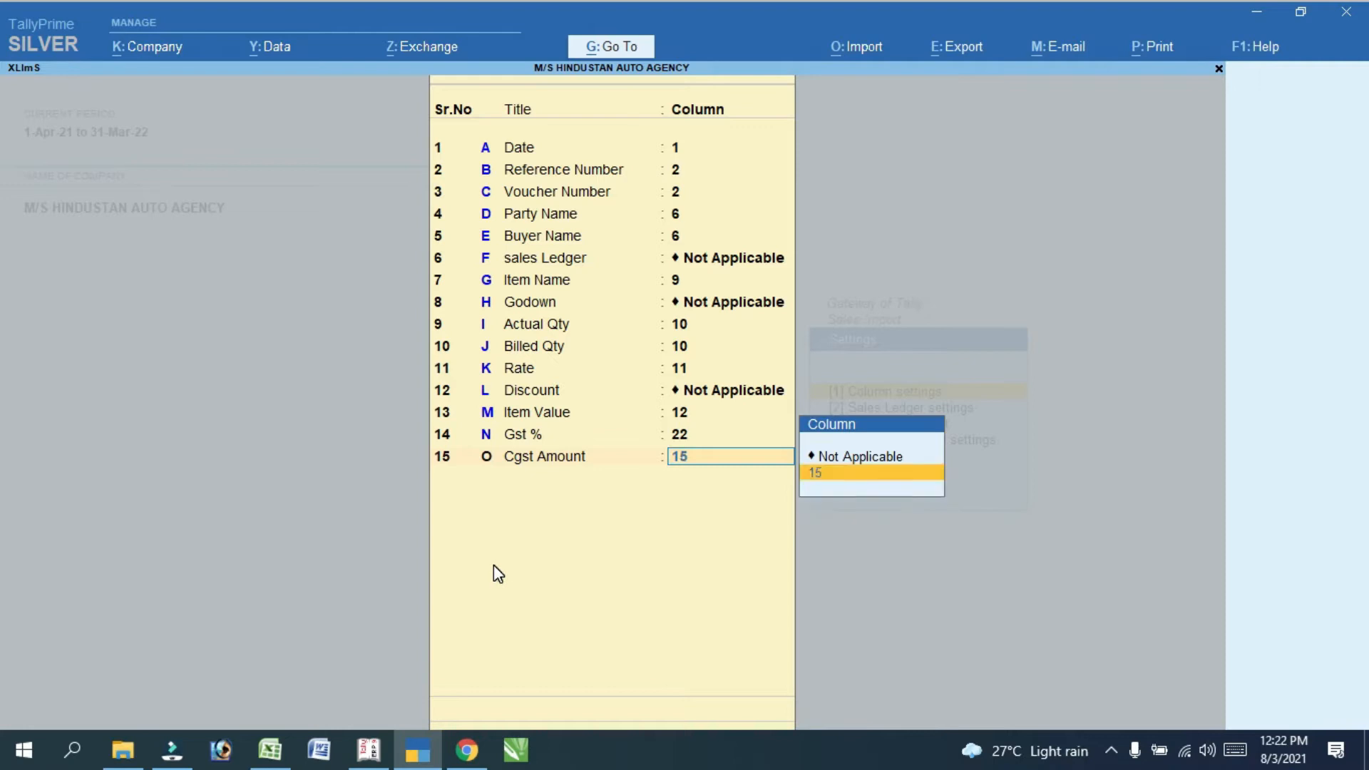
key(Return)
Check the SGST_unit and IGST_unit columns in the Excel sheet and map TallyPrime's Sgst Amount to column 17 and Igst Amount to column 19
key(alt+Tab)
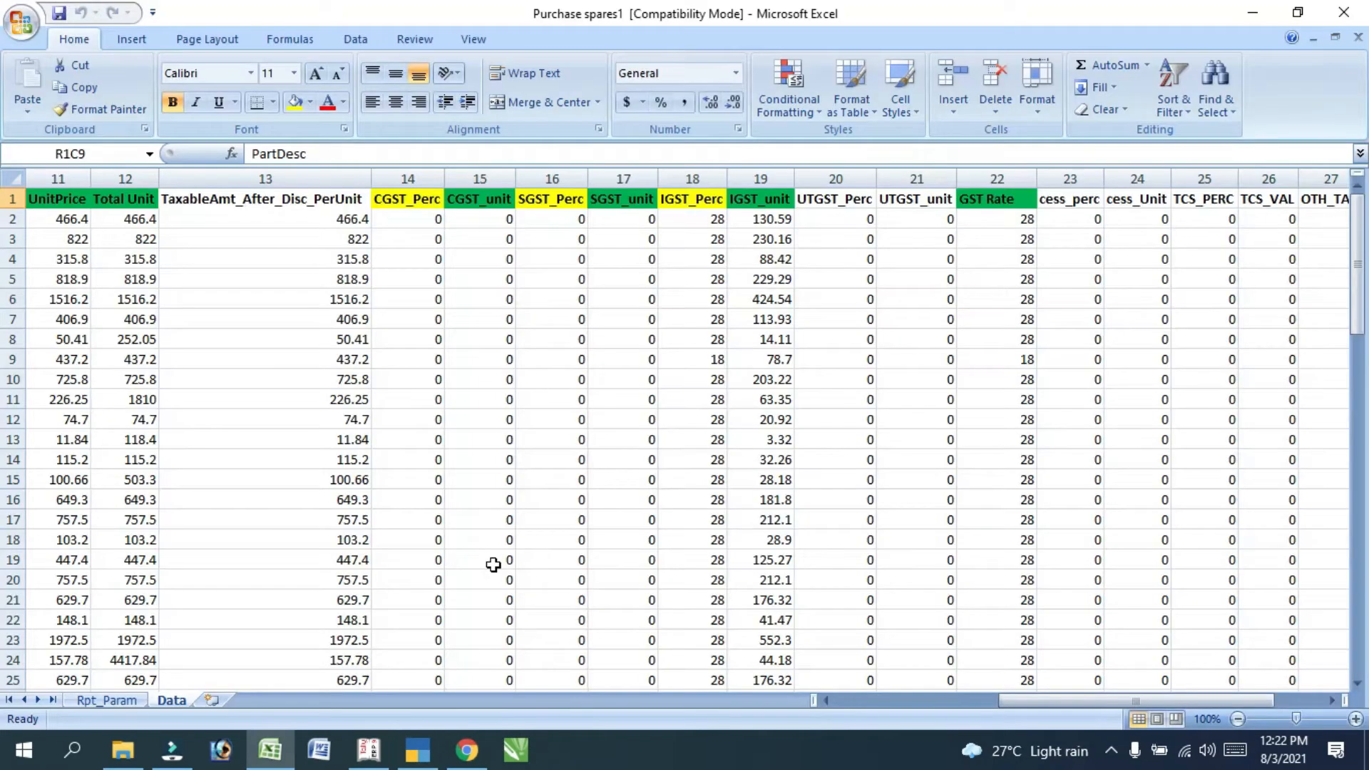
key(alt+Tab)
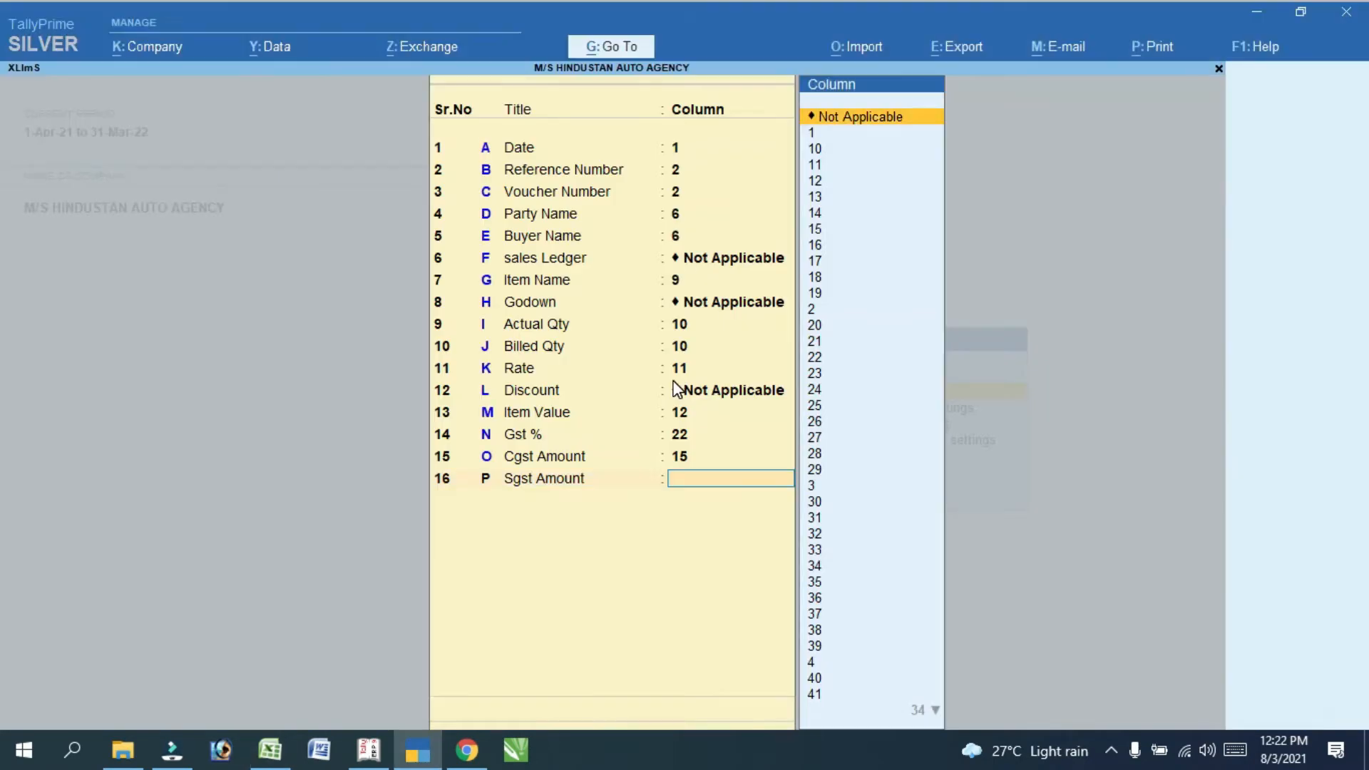
text(17)
key(Return)
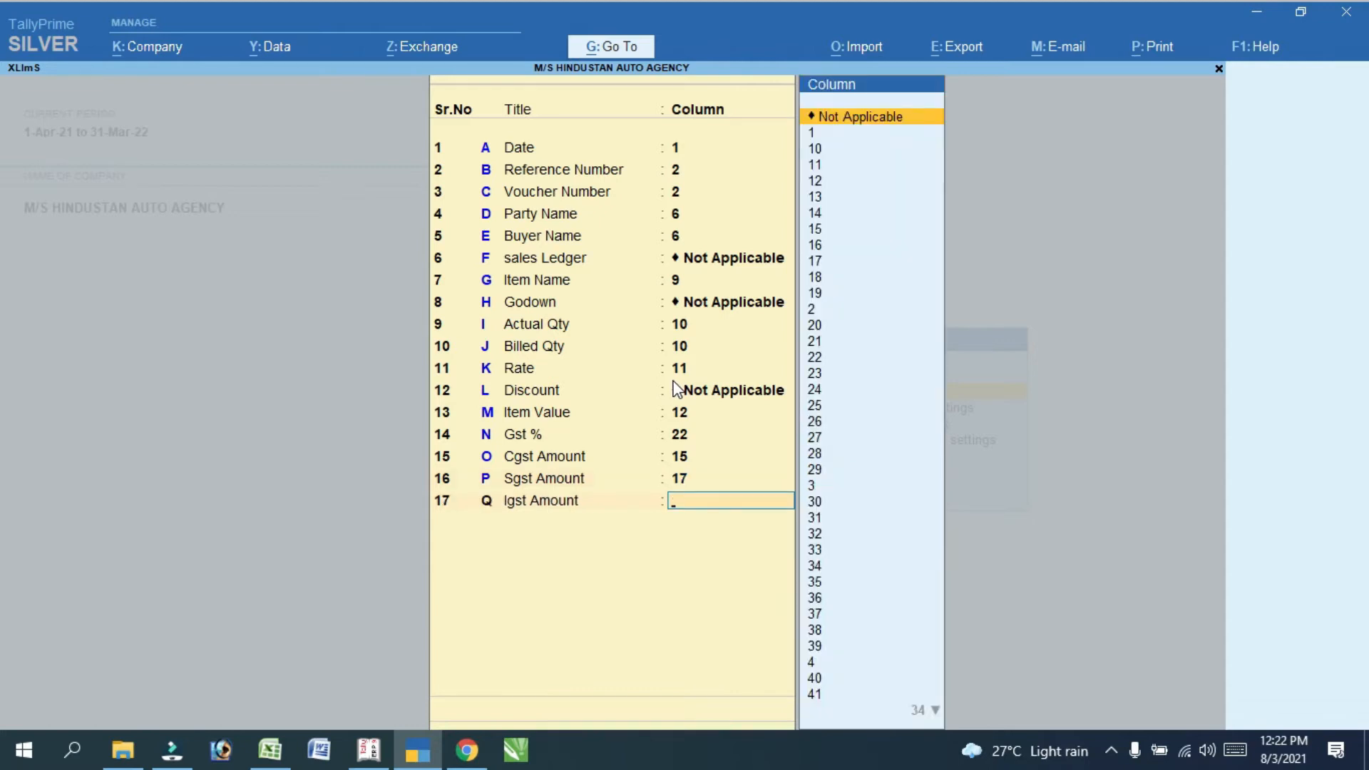
key(alt+Tab)
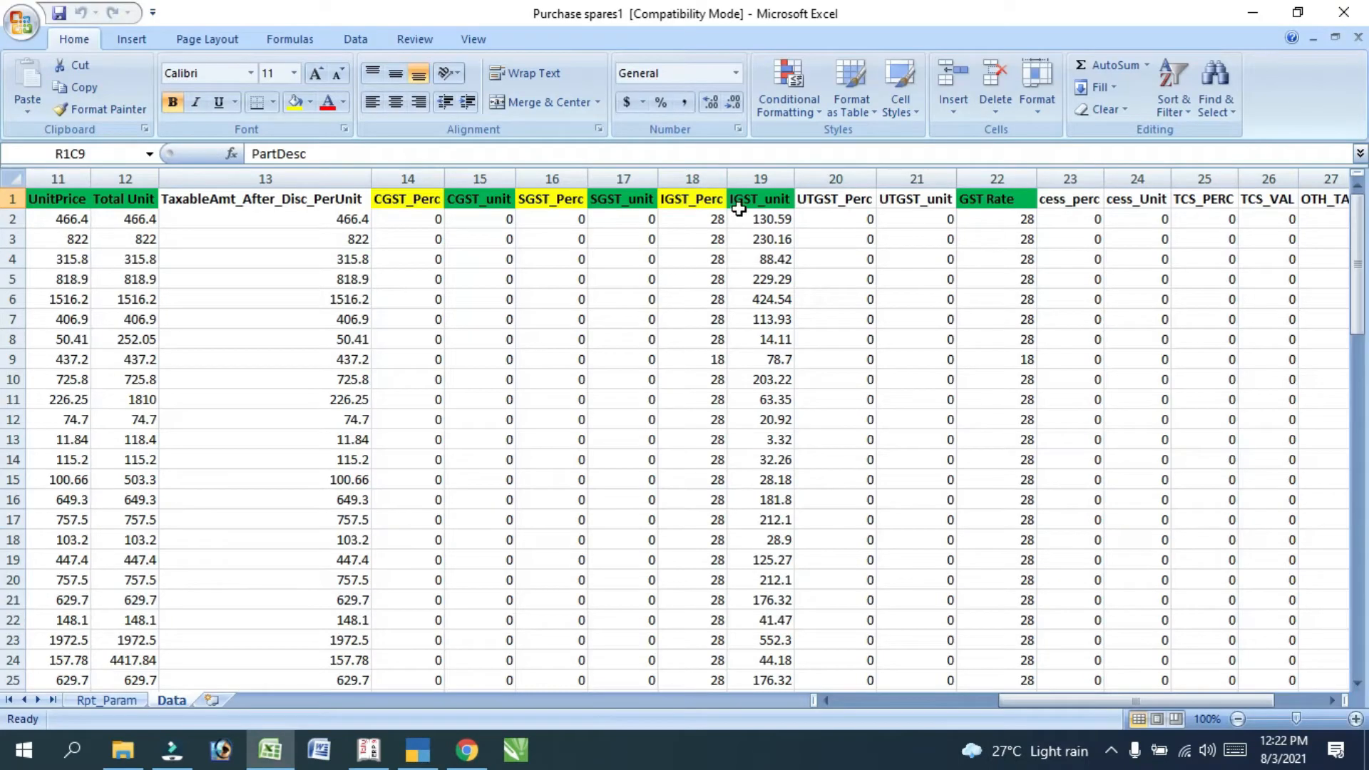
key(alt+Tab)
text(1)
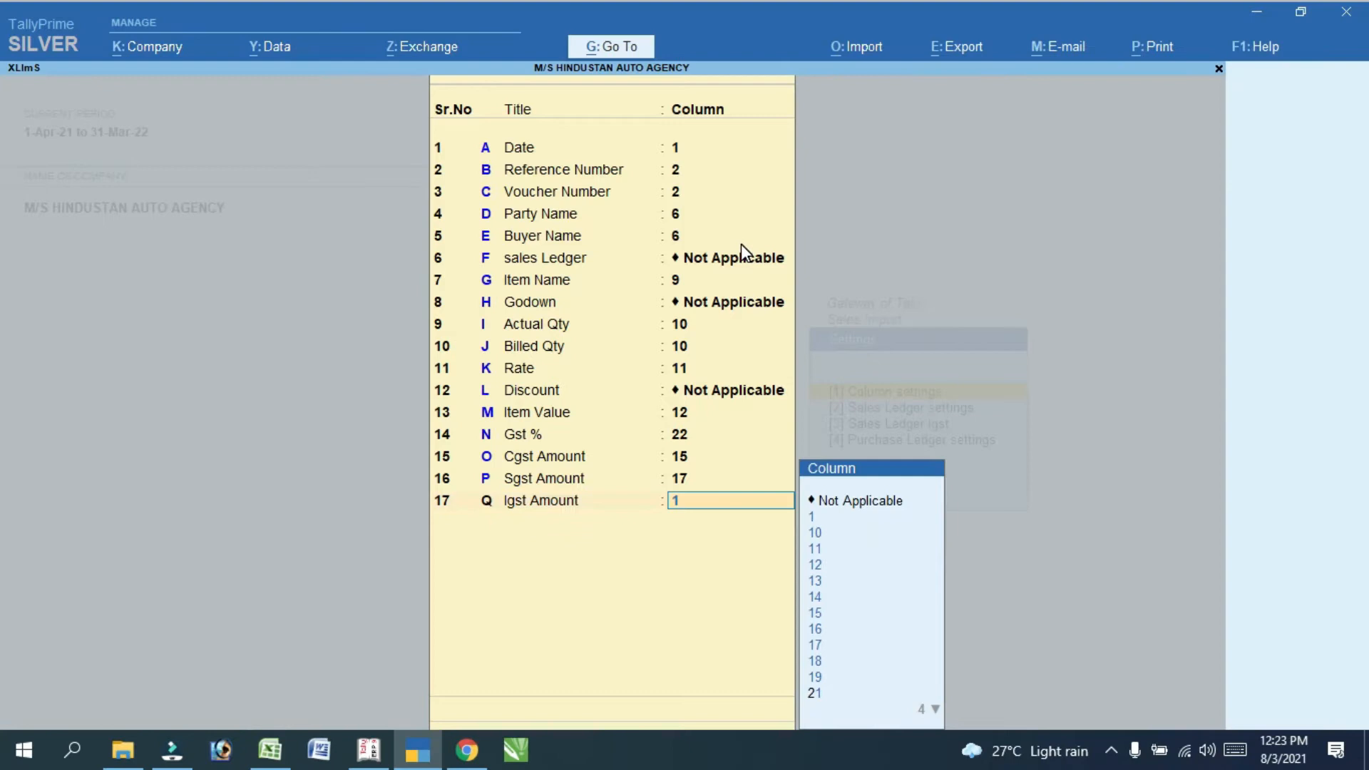
text(9)
key(Return)
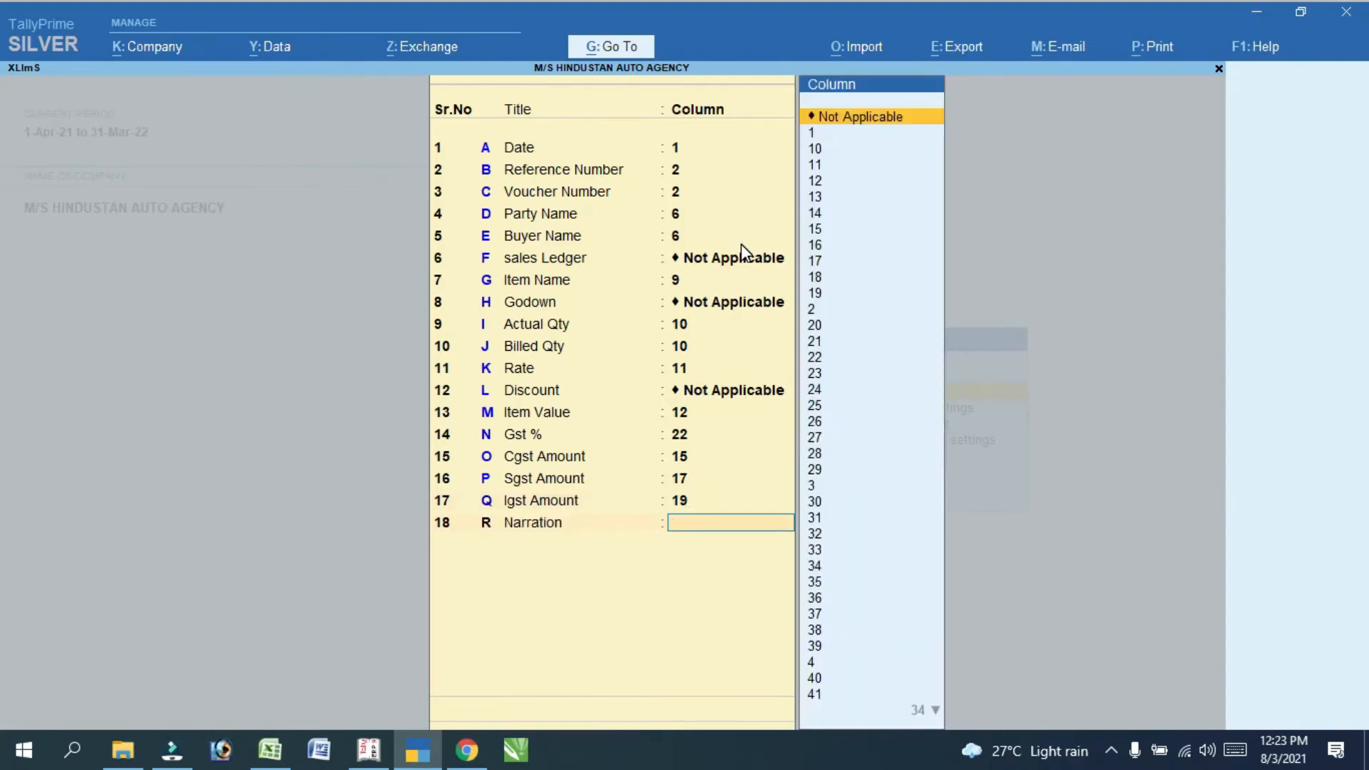
Look through the Excel sheet's columns for a narration source and map TallyPrime's Narration to column 2, the Invoice_No column
key(alt+Tab)
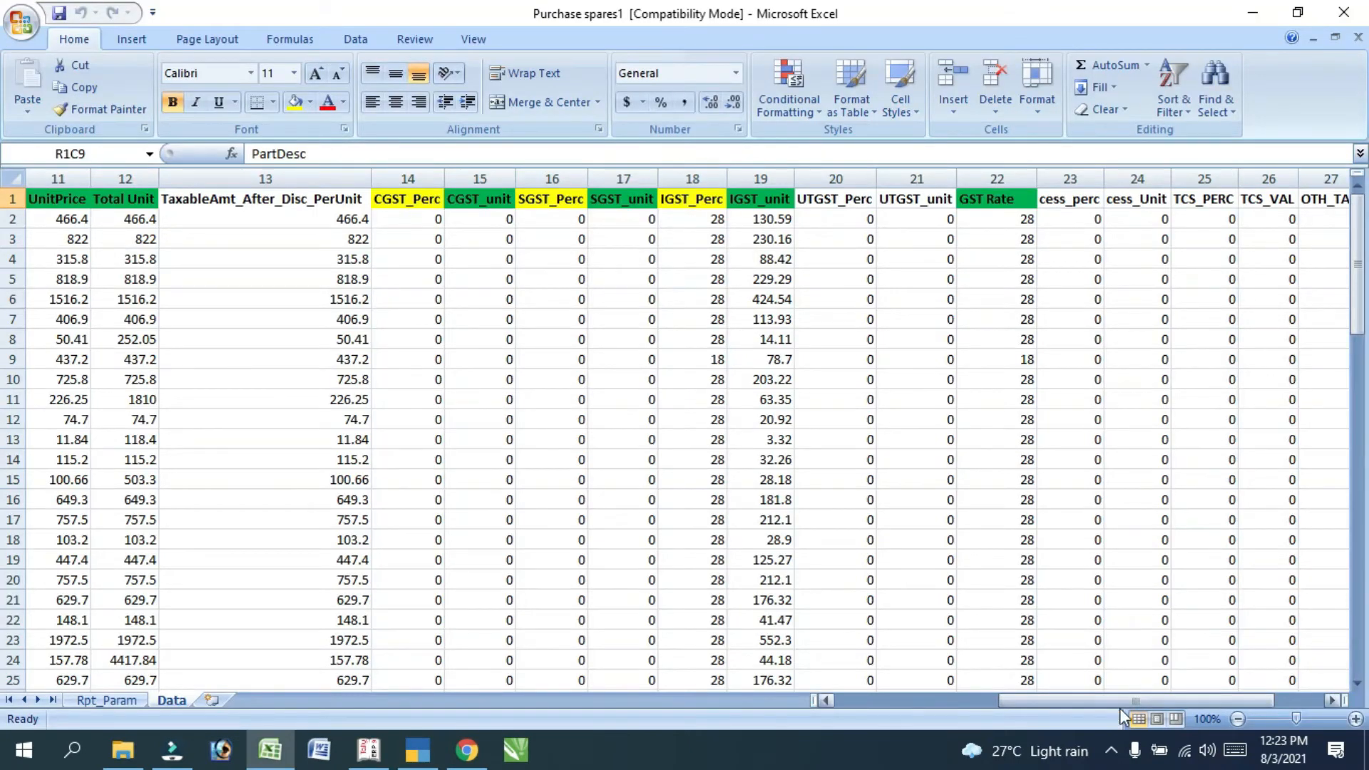
drag(1106, 699, 931, 706)
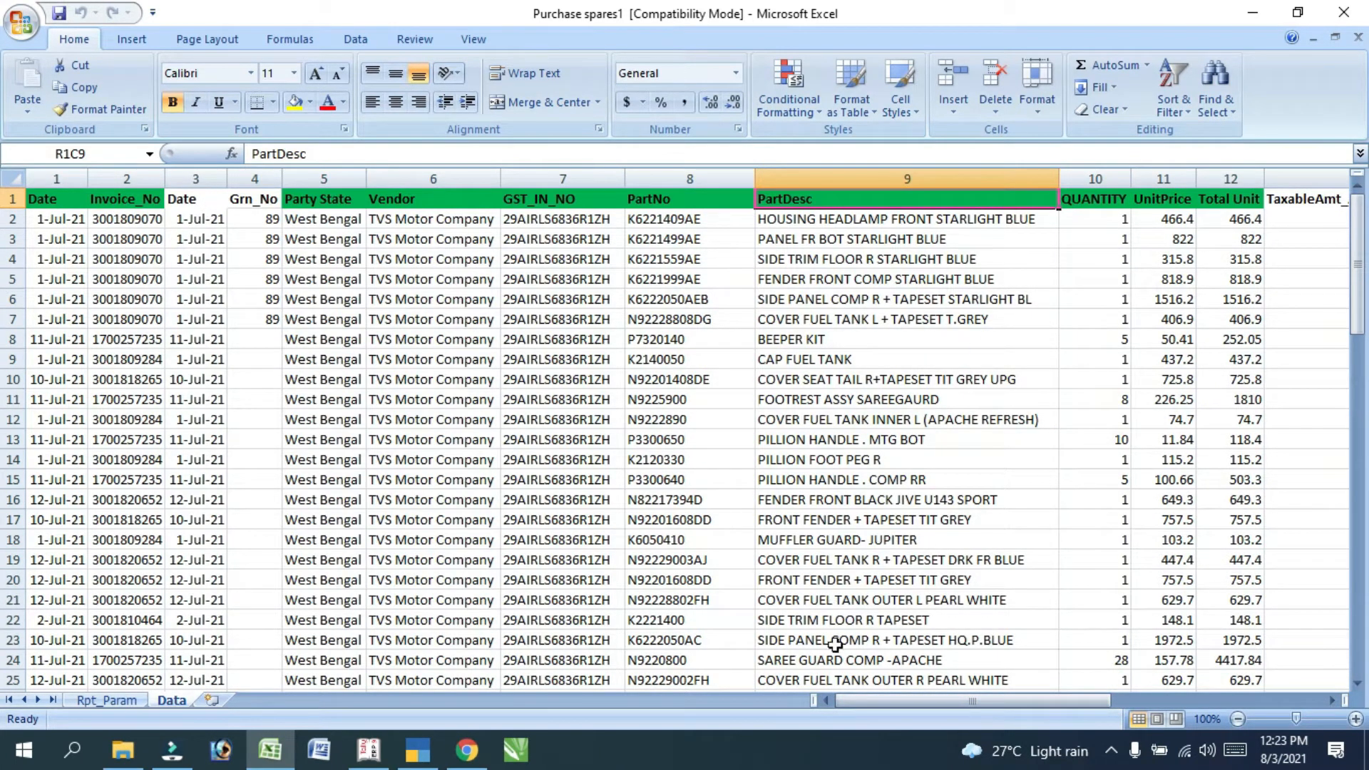
drag(884, 699, 1112, 735)
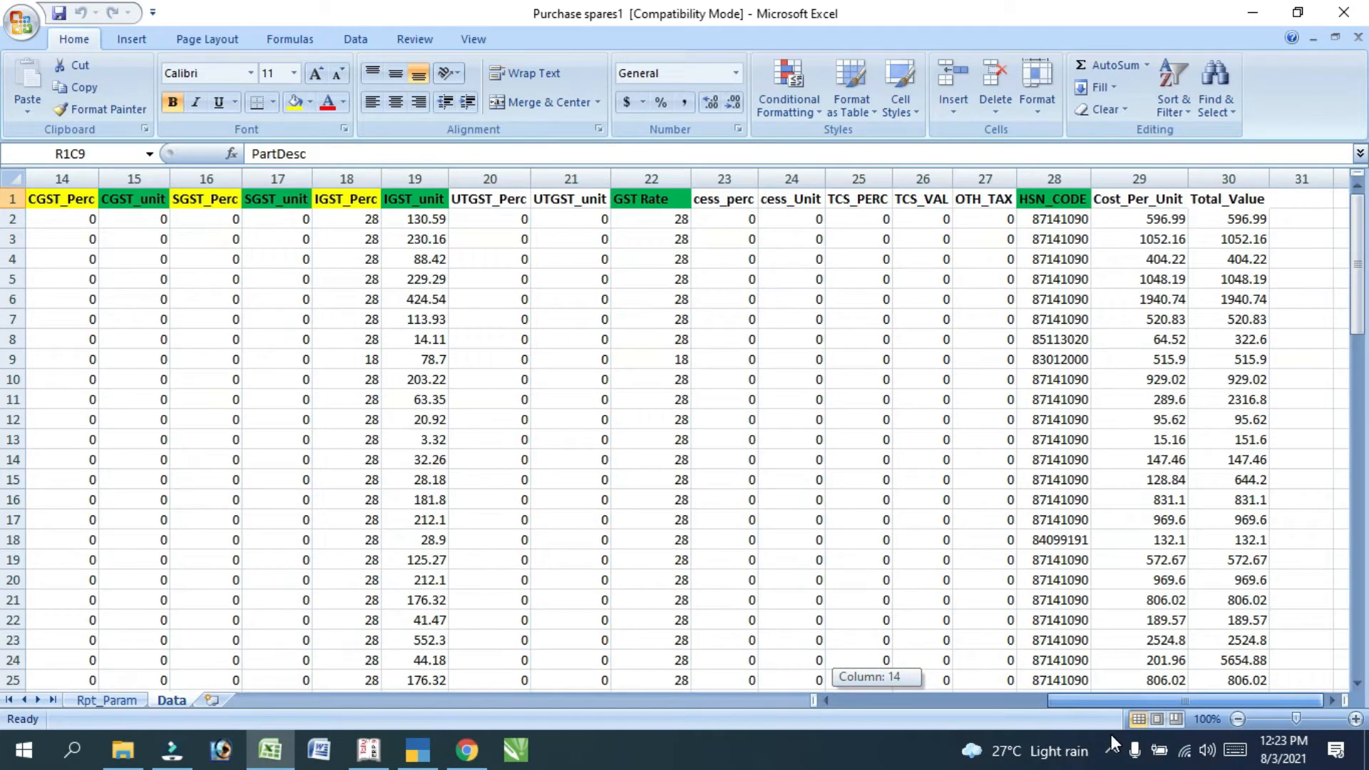
drag(1111, 735, 788, 711)
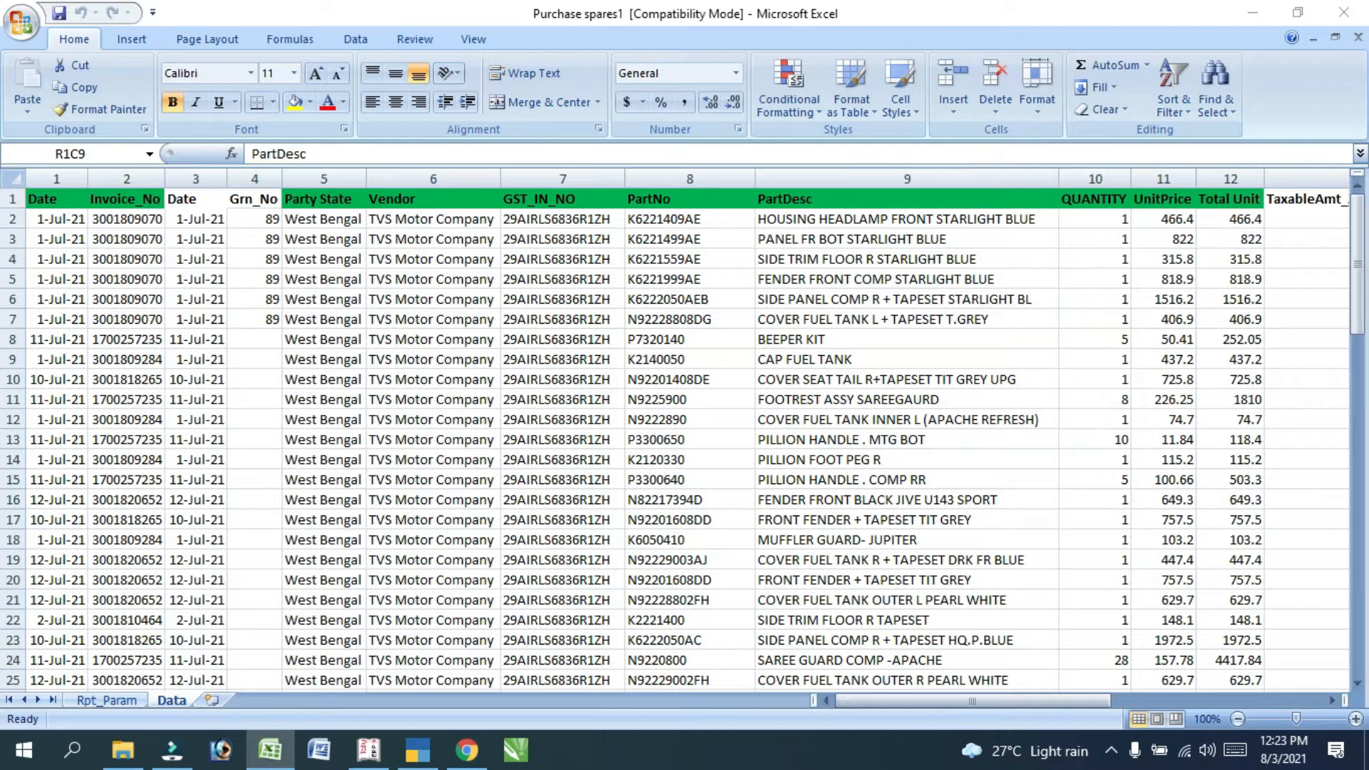
key(alt+Tab)
text(2)
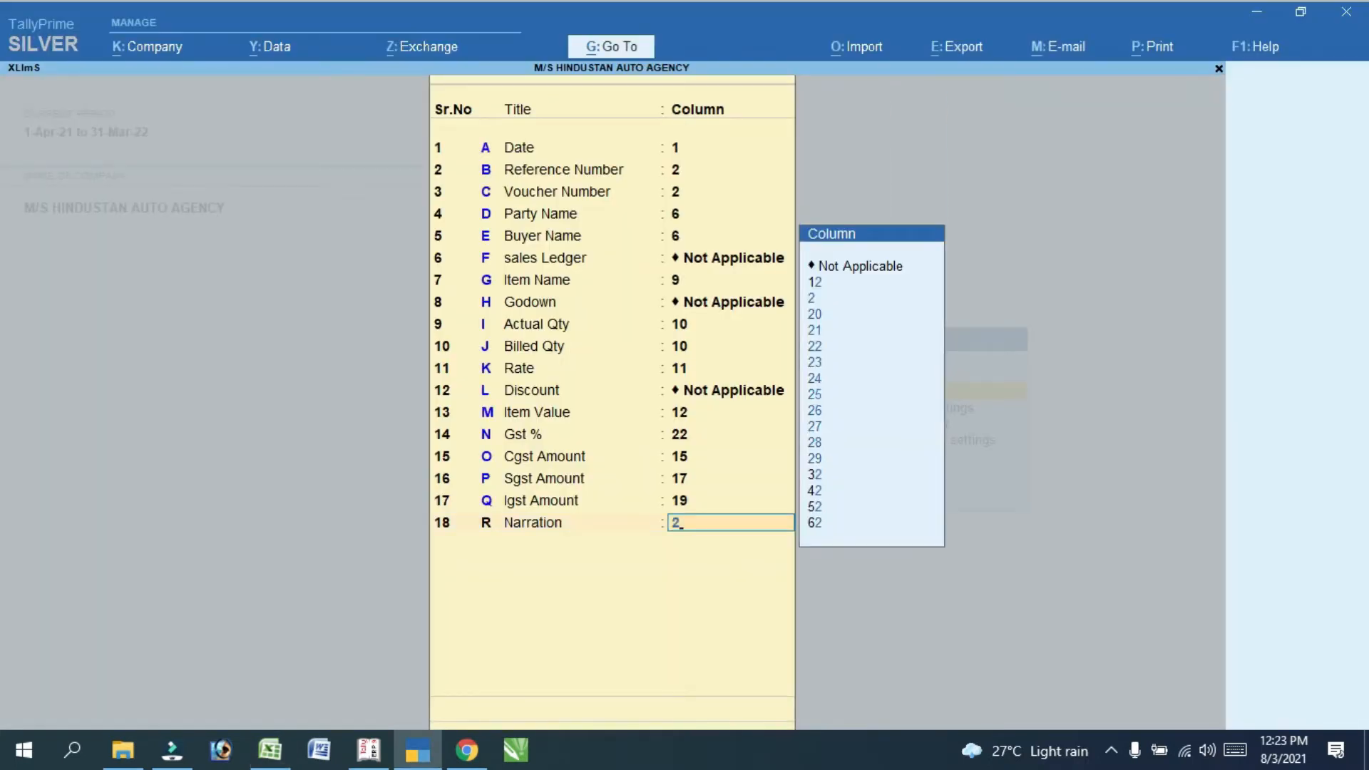
key(Return)
Check the GST_IN_NO and Party State columns in the Excel sheet and map TallyPrime's Party GstNo to column 7 and Party State to column 5
key(alt+Tab)
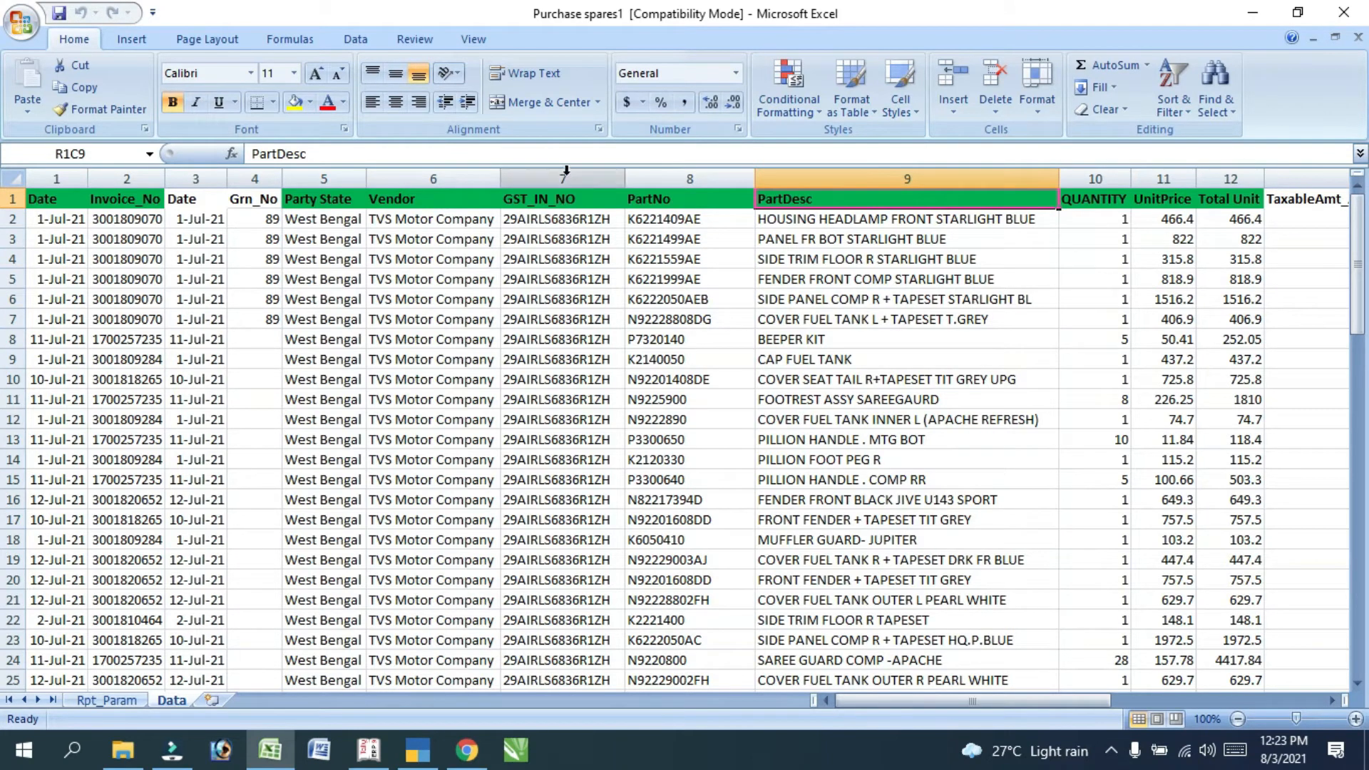
key(alt+Tab)
text(7)
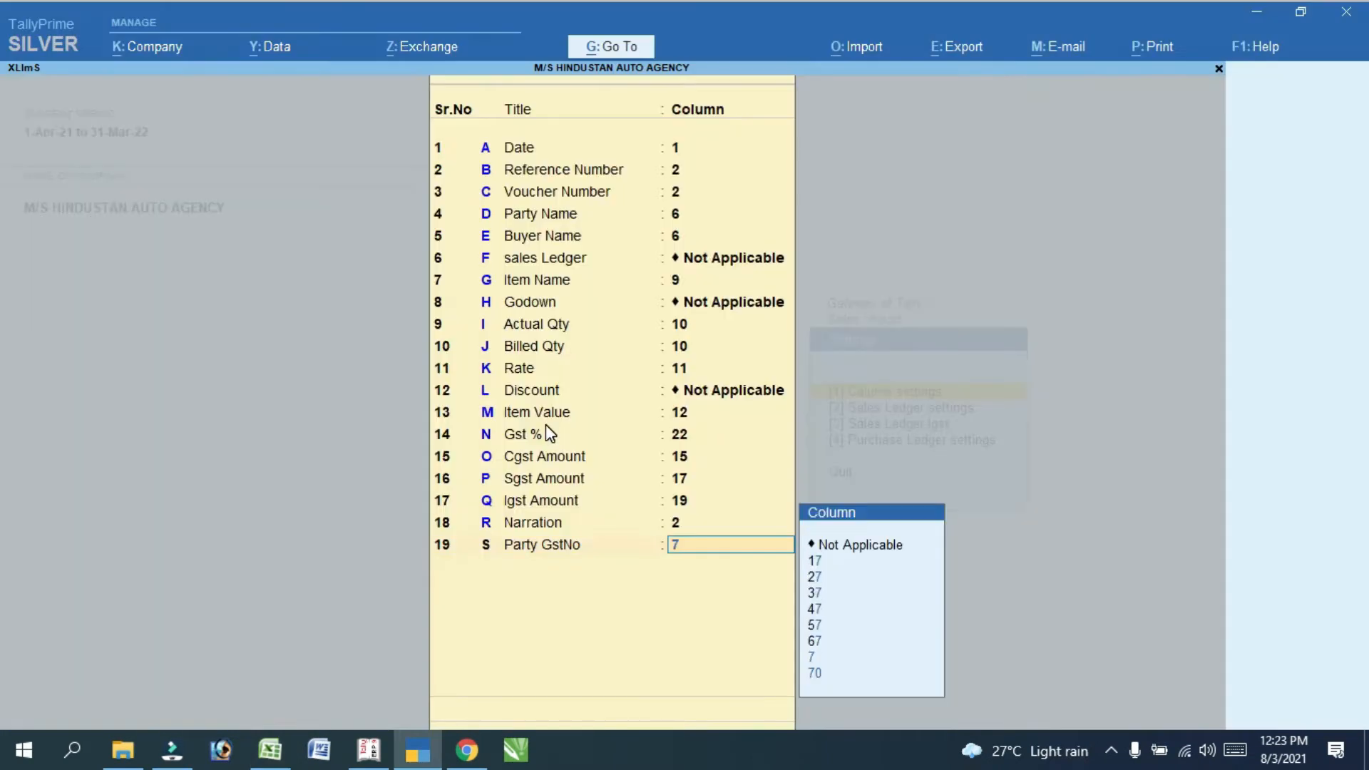
key(Return)
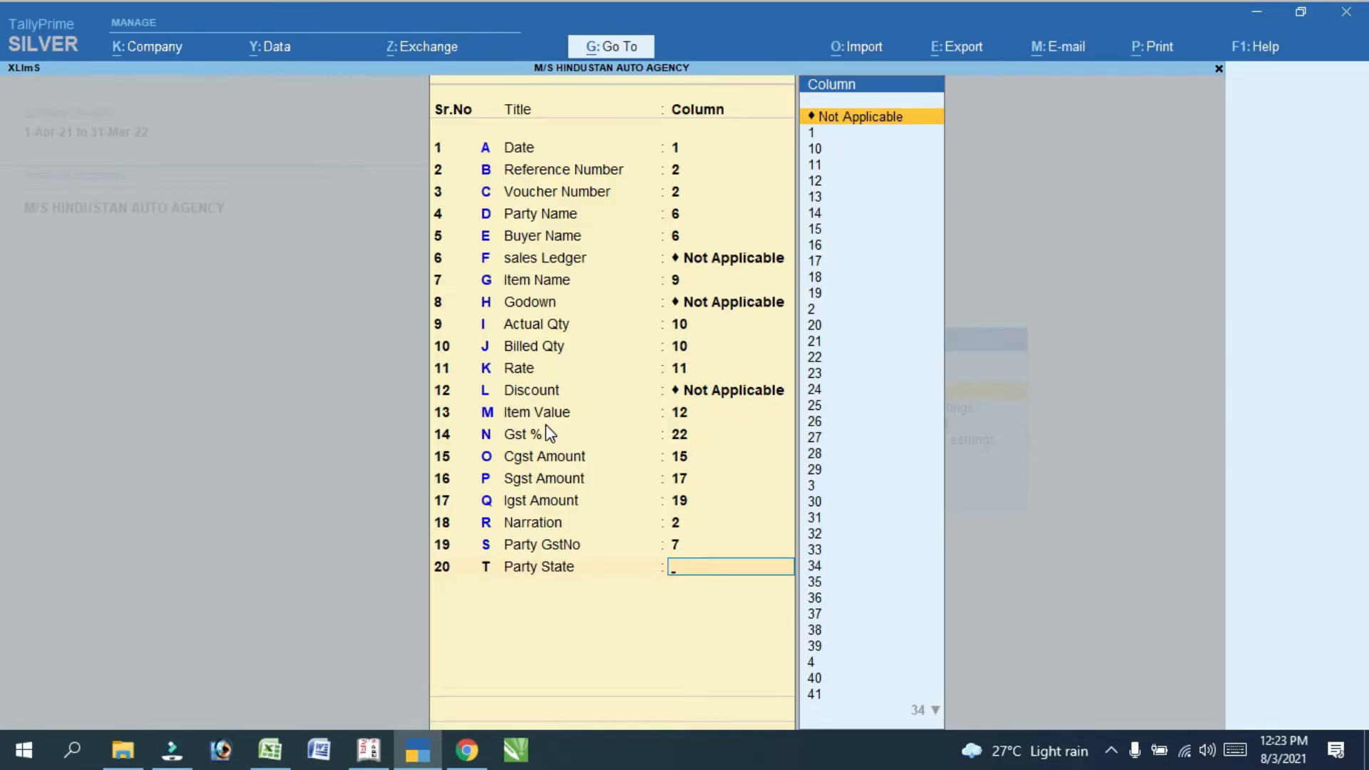
key(alt+Tab)
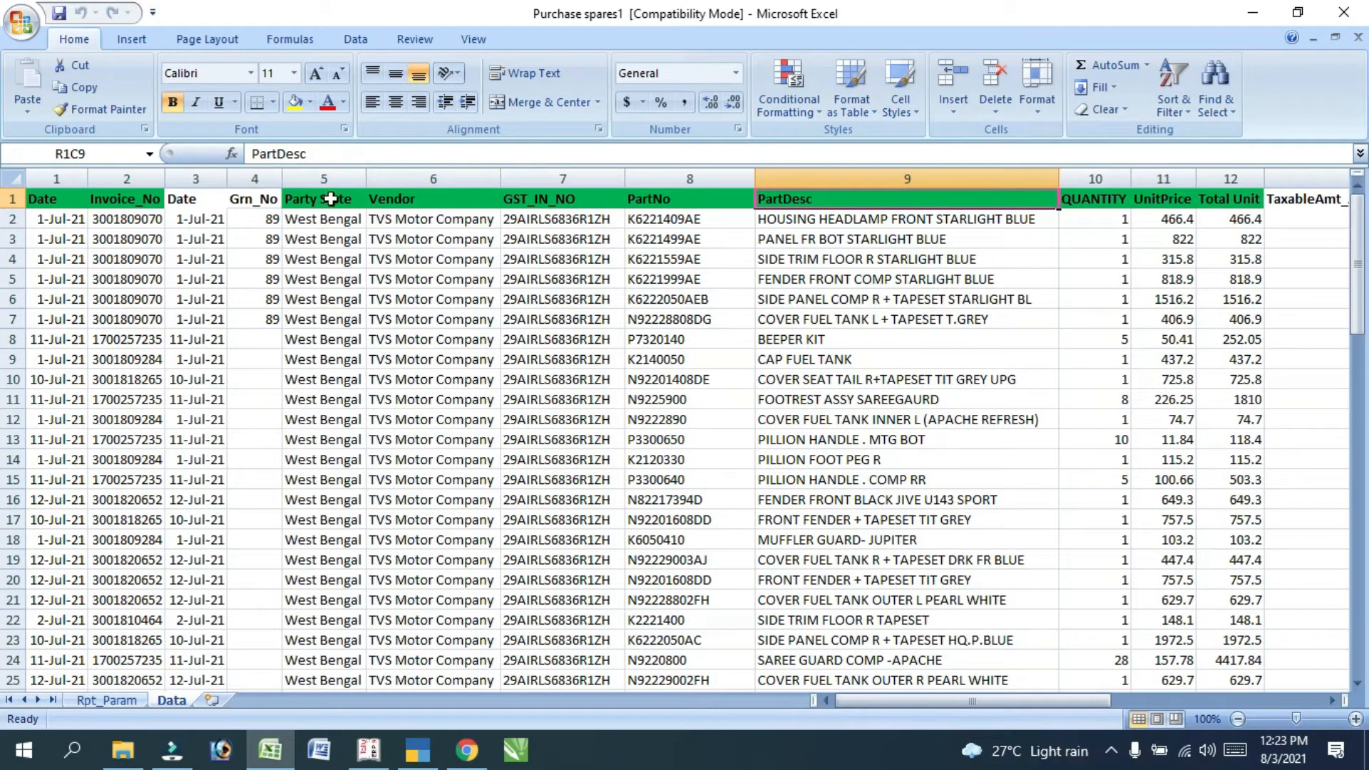
key(alt+Tab)
text(5)
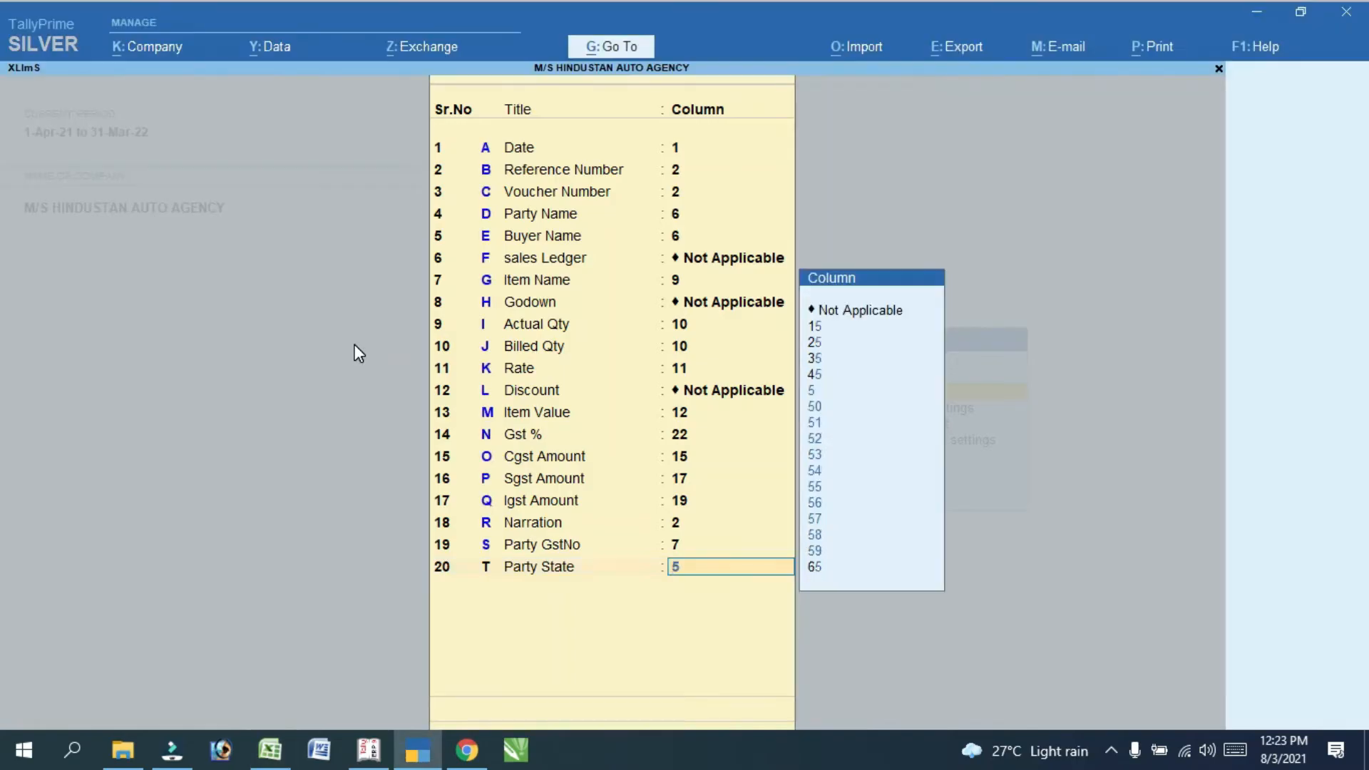
key(Return)
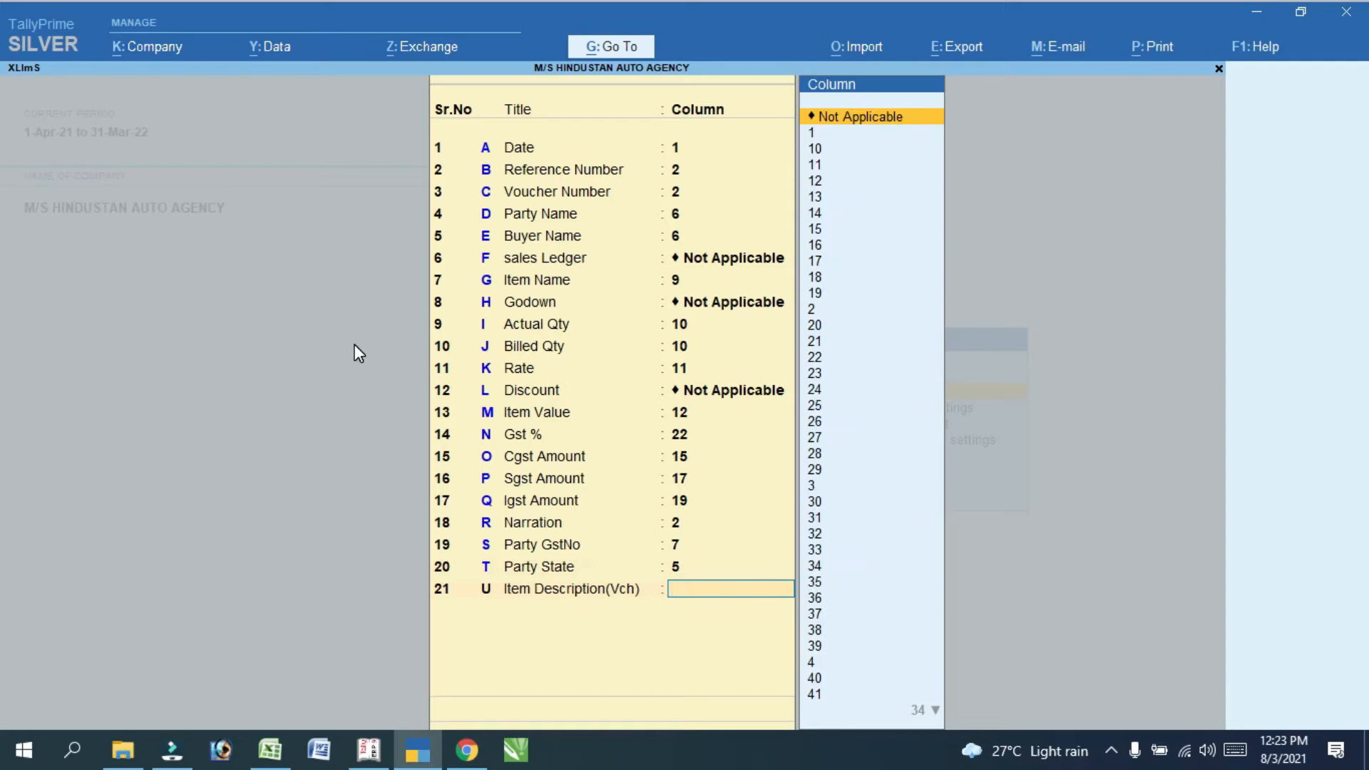
Map Item Description(Vch) to column 9, the PartDesc column of the Excel sheet, and set Additional Ledger 1, 2 and 3 to Not Applicable
key(alt+Tab)
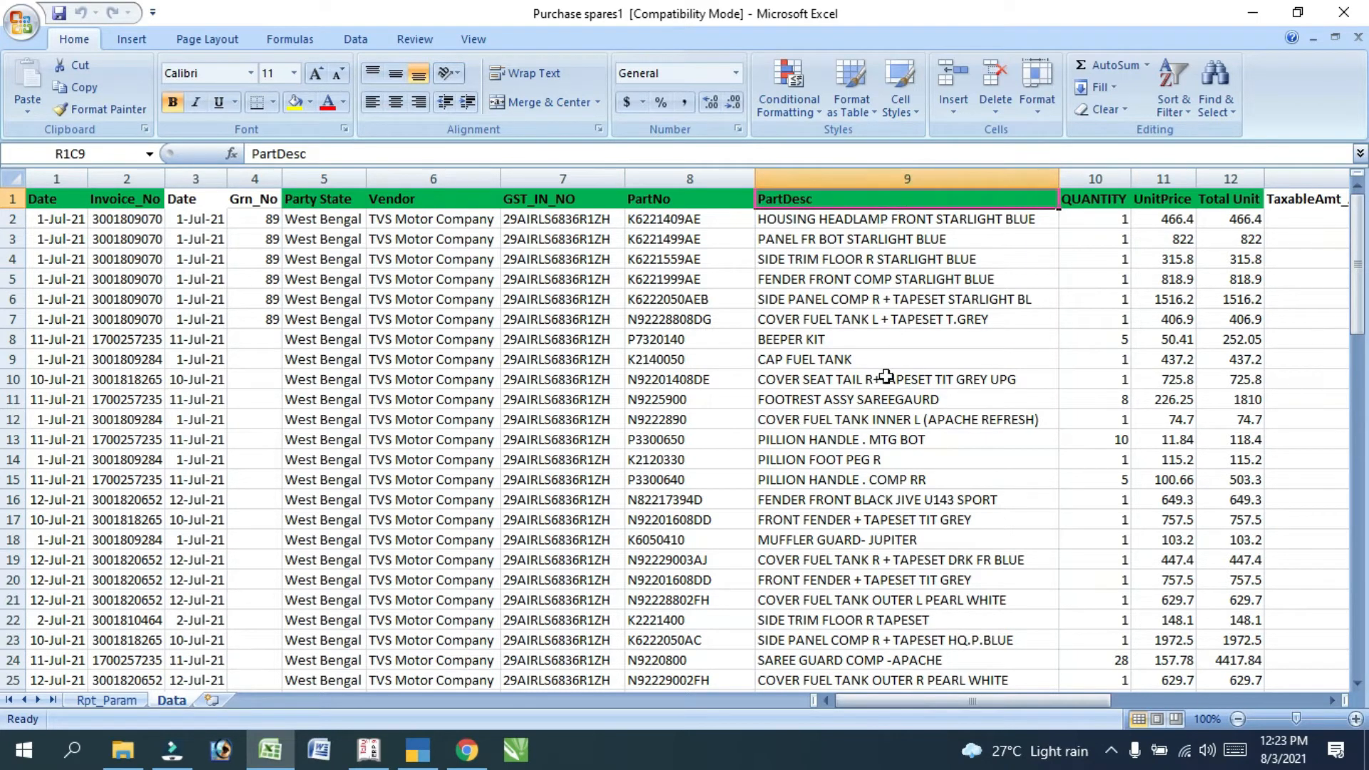
key(alt+Tab)
text(9)
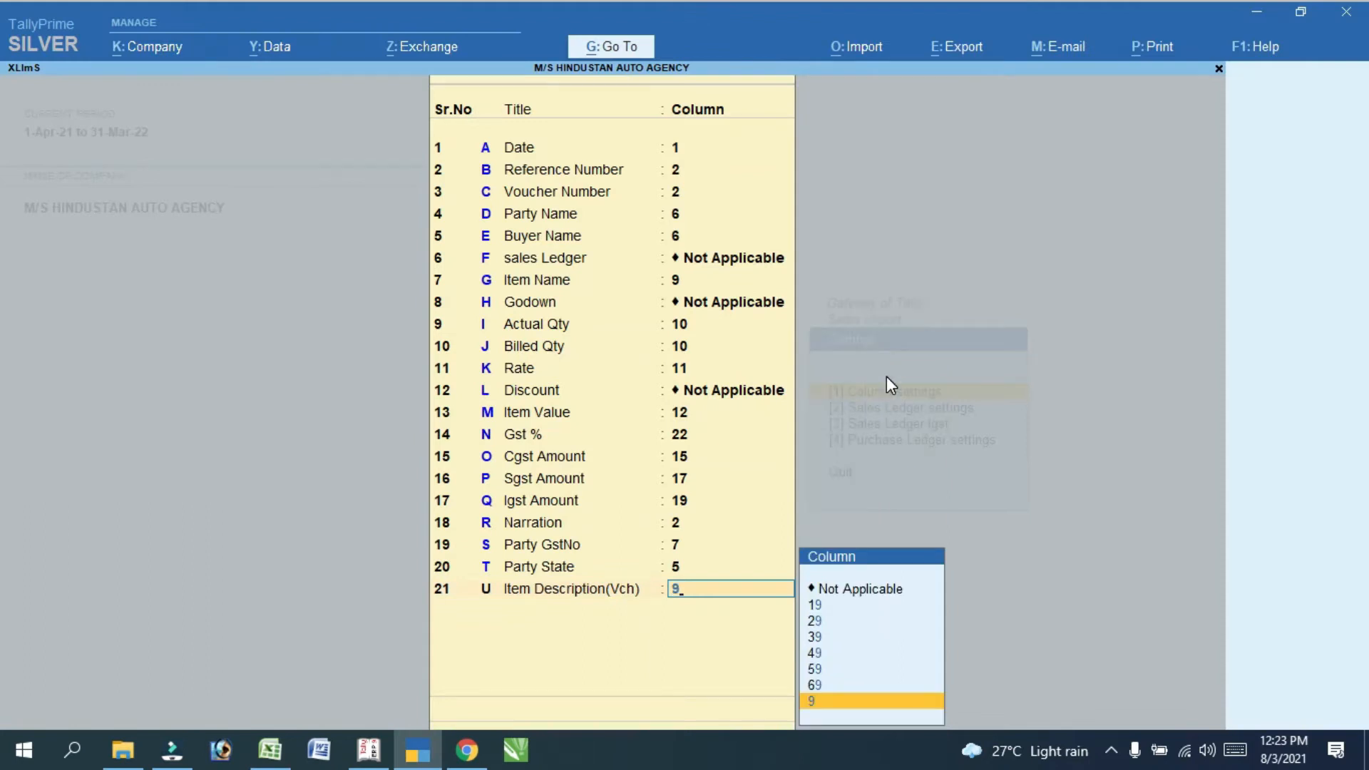
key(Return)
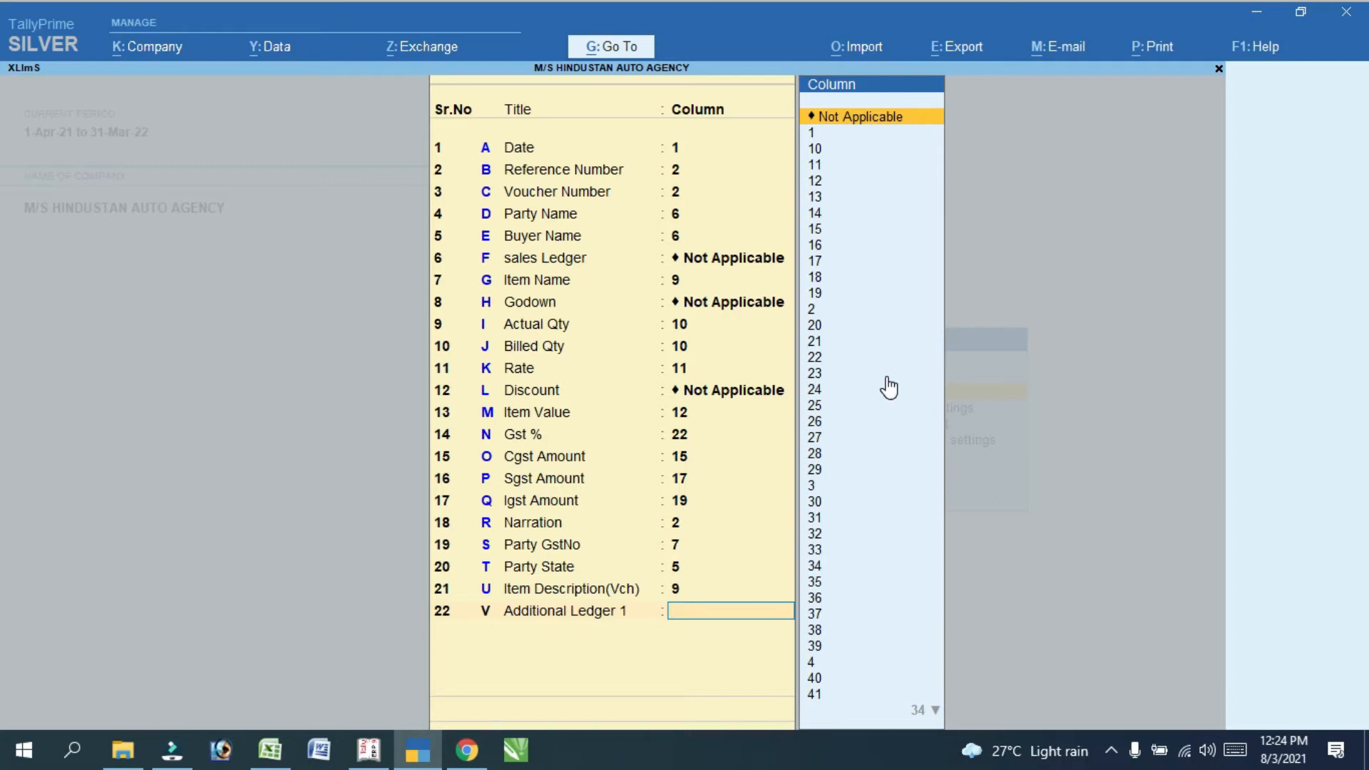
key(Return)
key(Return)
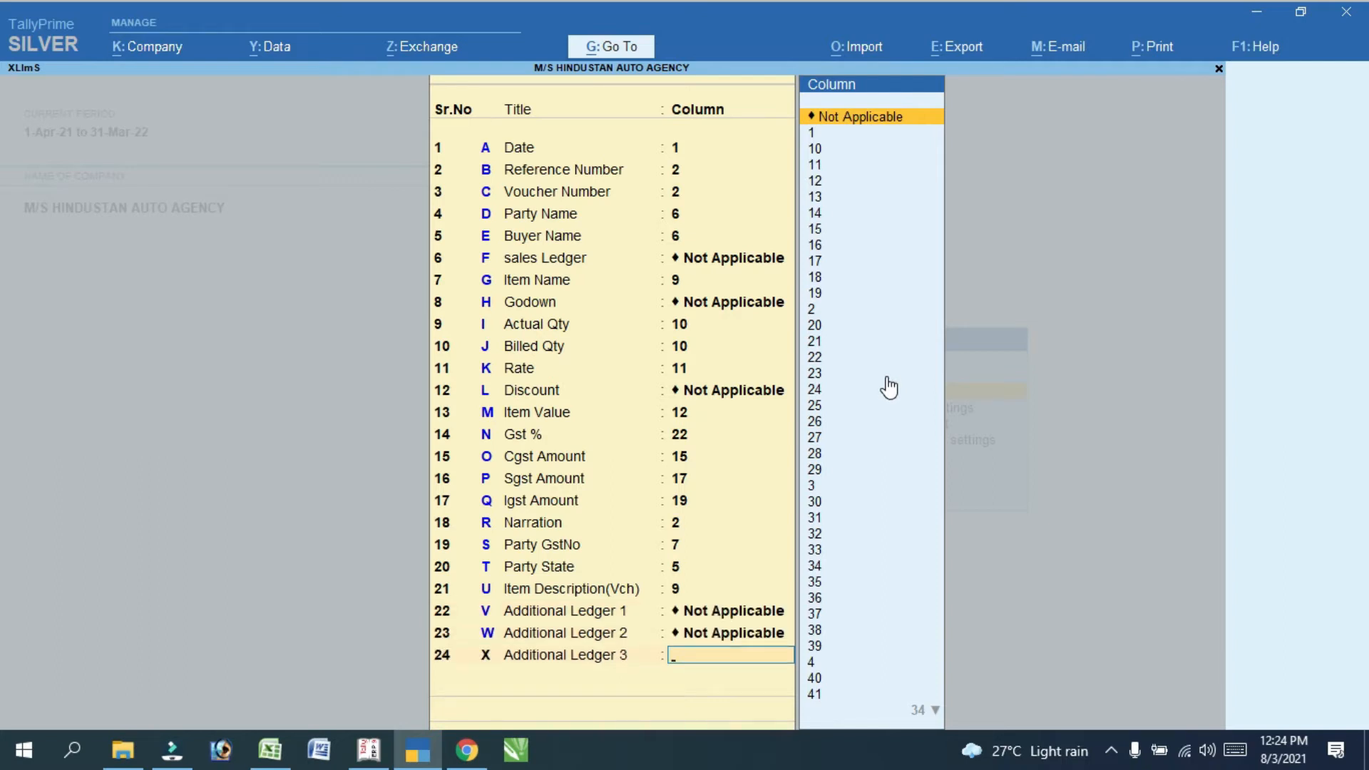
key(Return)
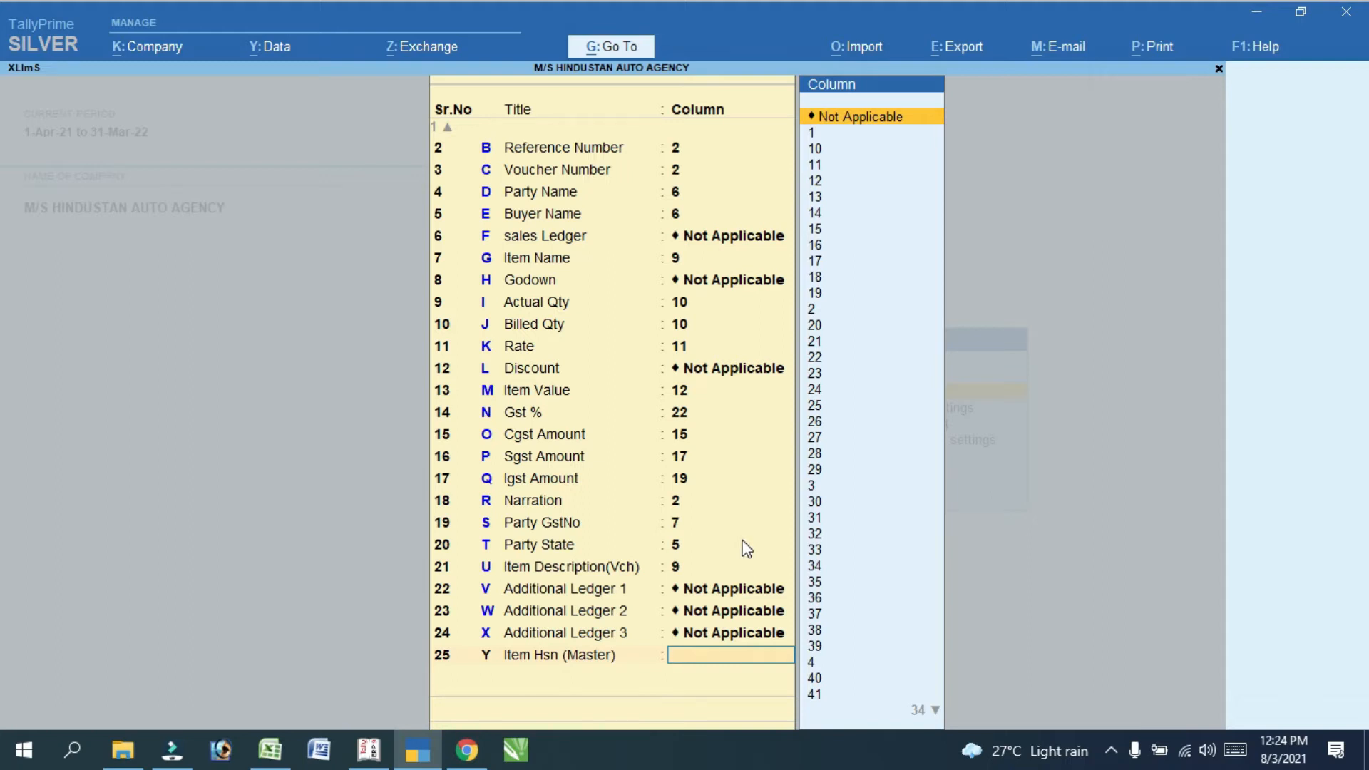
Find the HSN_CODE column in the Excel sheet and map TallyPrime's Item Hsn (Master) to column 28
key(alt+Tab)
drag(965, 700, 1161, 699)
drag(1204, 710, 1204, 709)
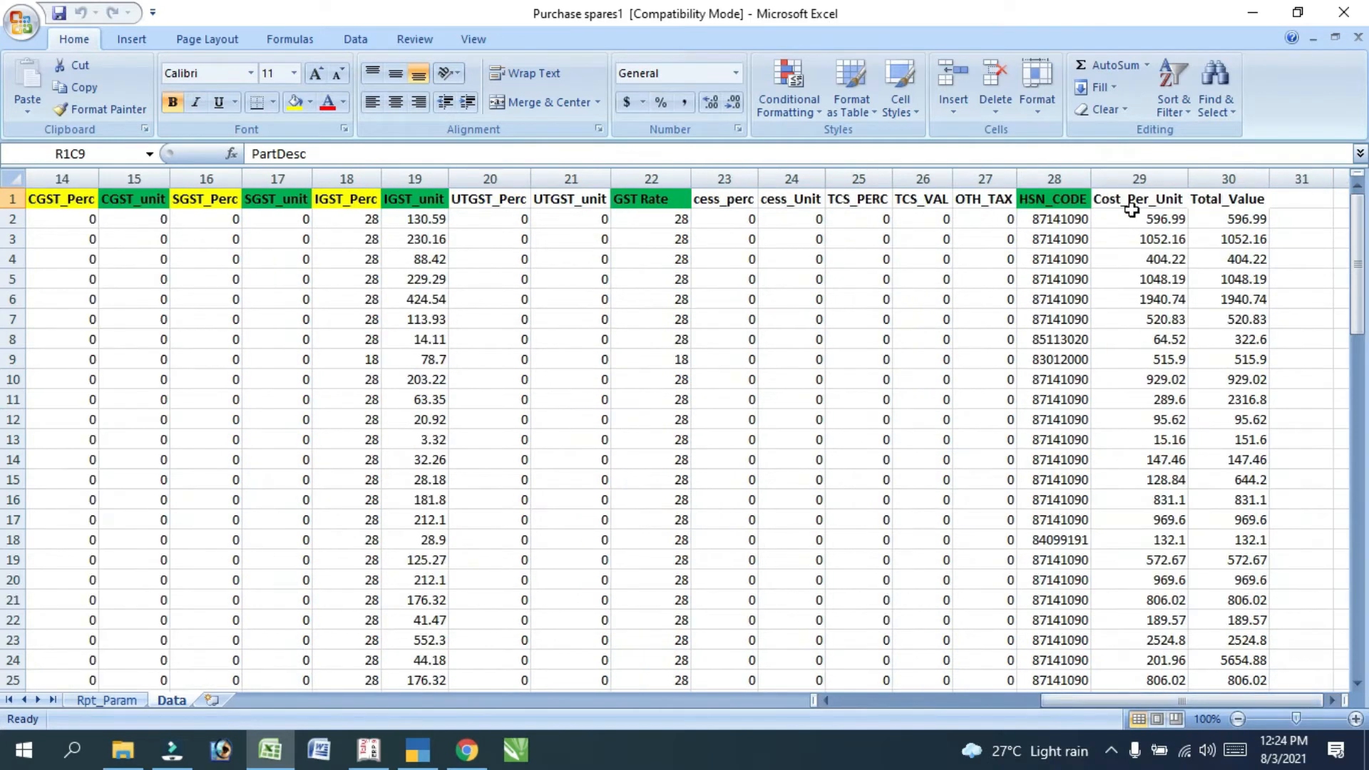
key(alt+Tab)
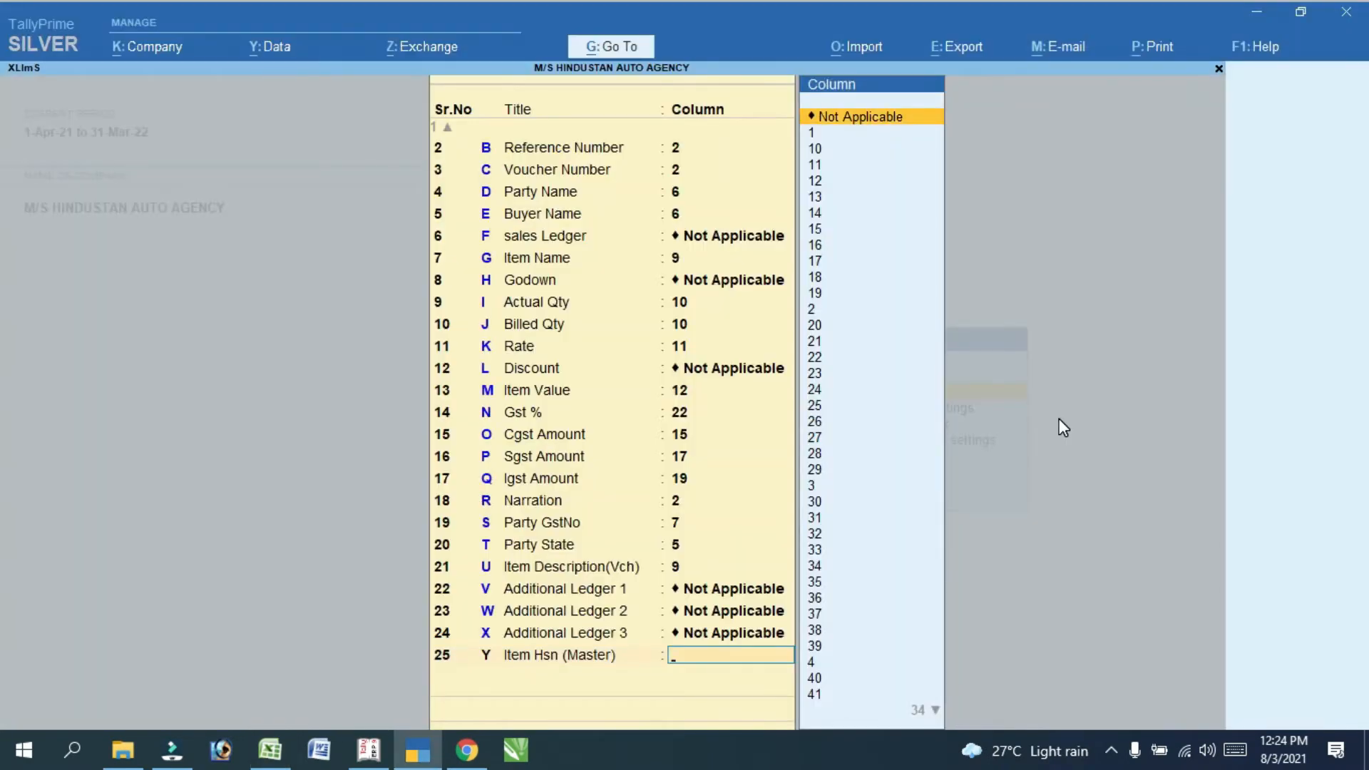
text(28)
key(Return)
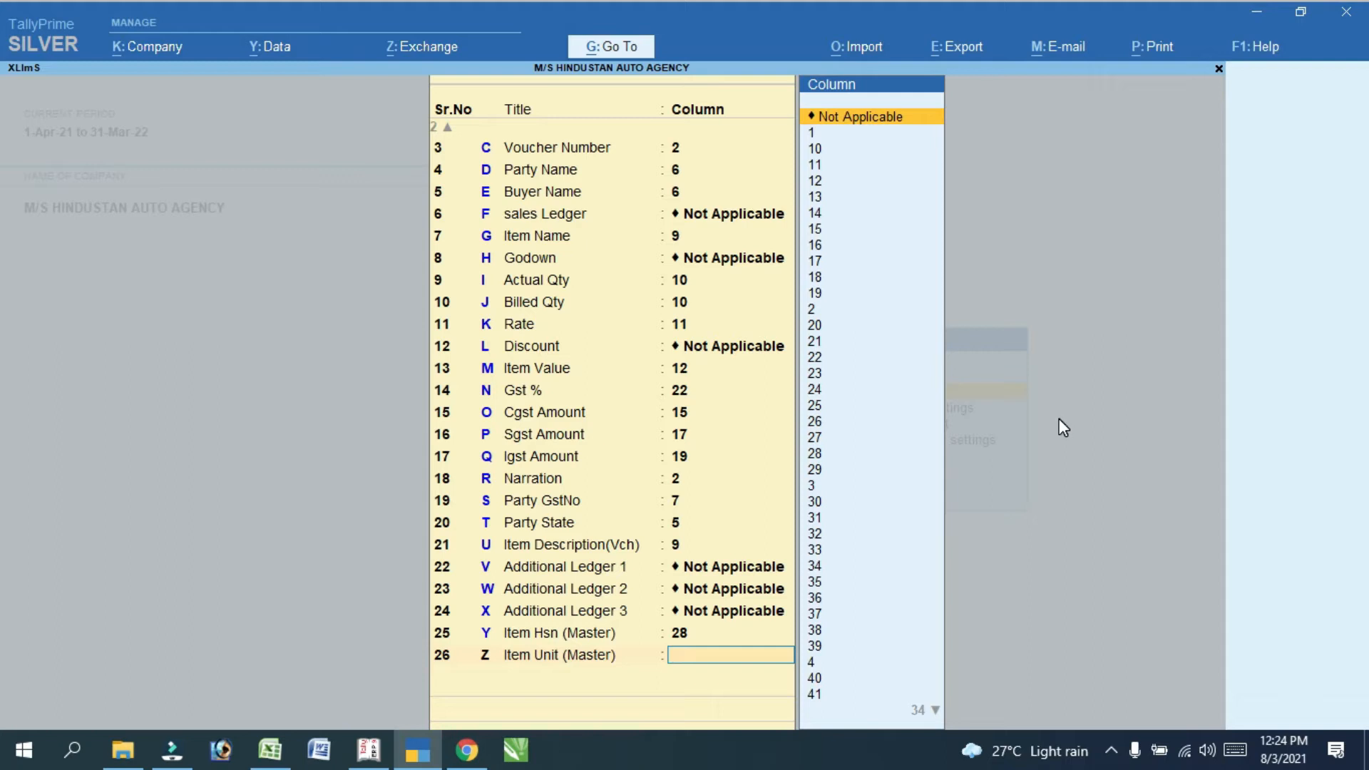
Set Item Unit (Master) to Not Applicable and map Purchase Date to column 1, the first Date column of the Excel sheet
key(Return)
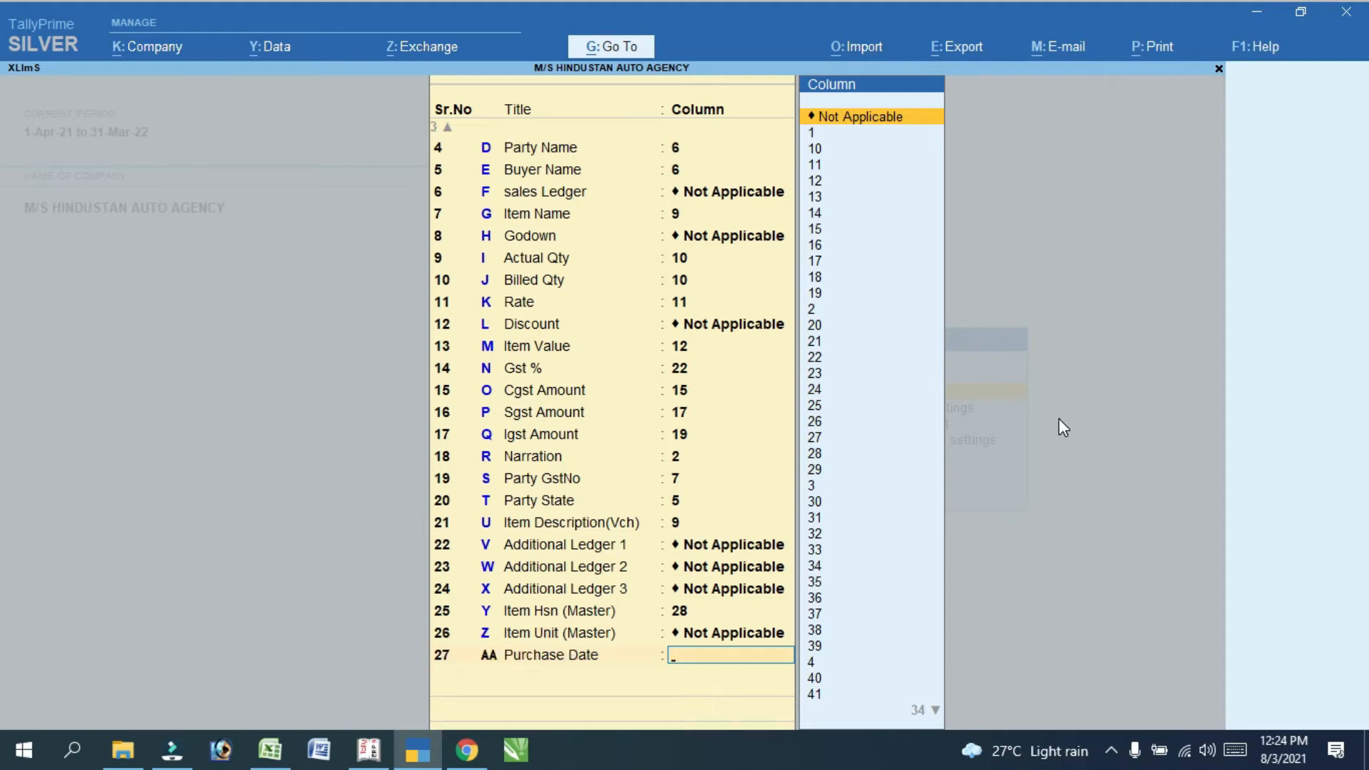
key(alt+Tab)
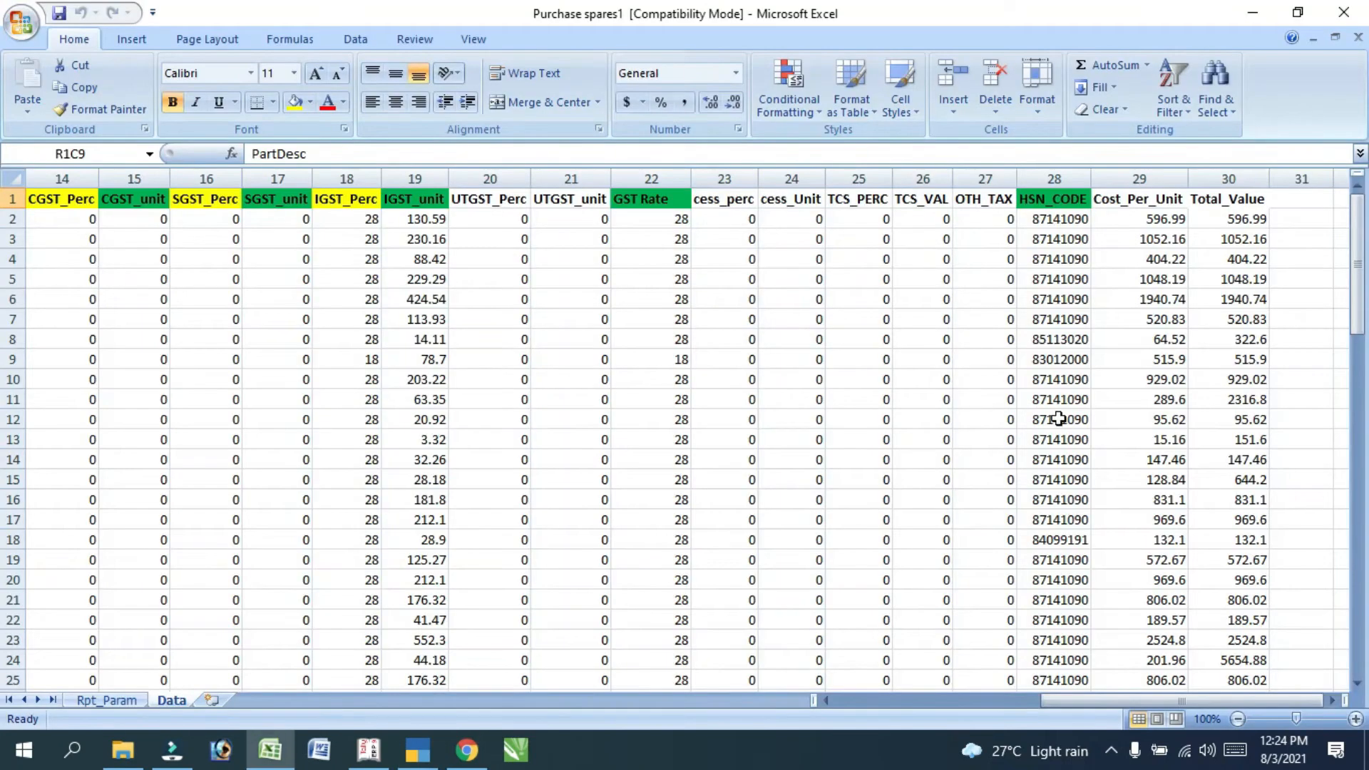
drag(1067, 702, 845, 712)
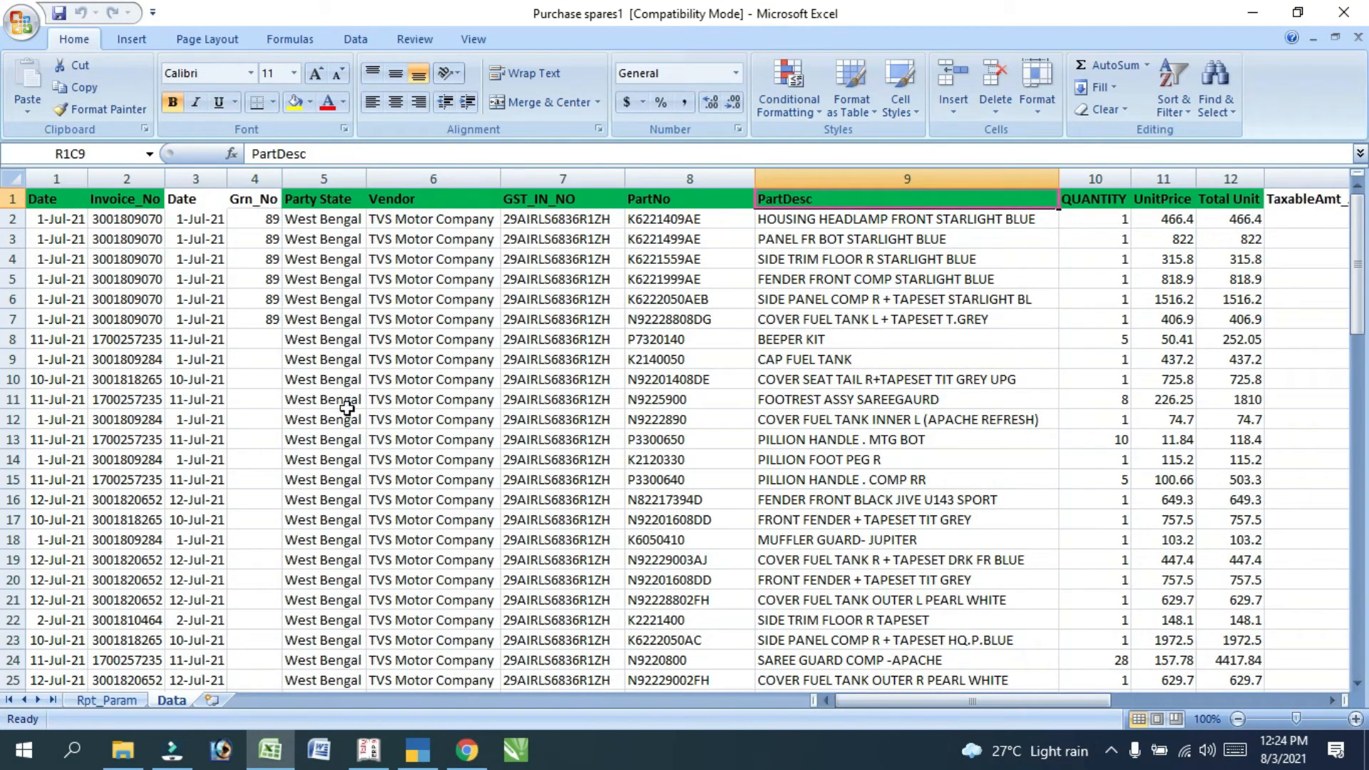
key(alt+Tab)
text(1)
key(Return)
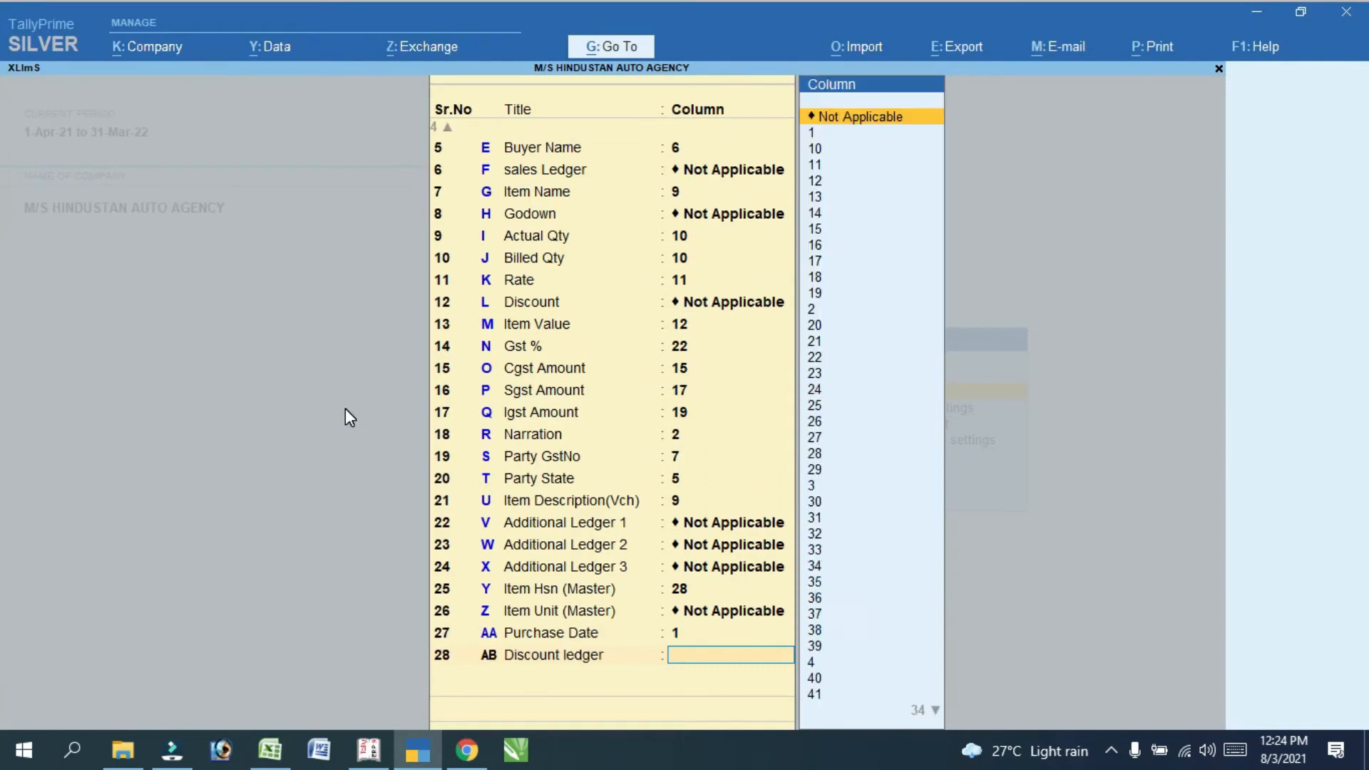
Set Discount ledger, Item Part-No(Master) and Item Description(Master) to Not Applicable, and save the Purchase Spares column settings
key(Return)
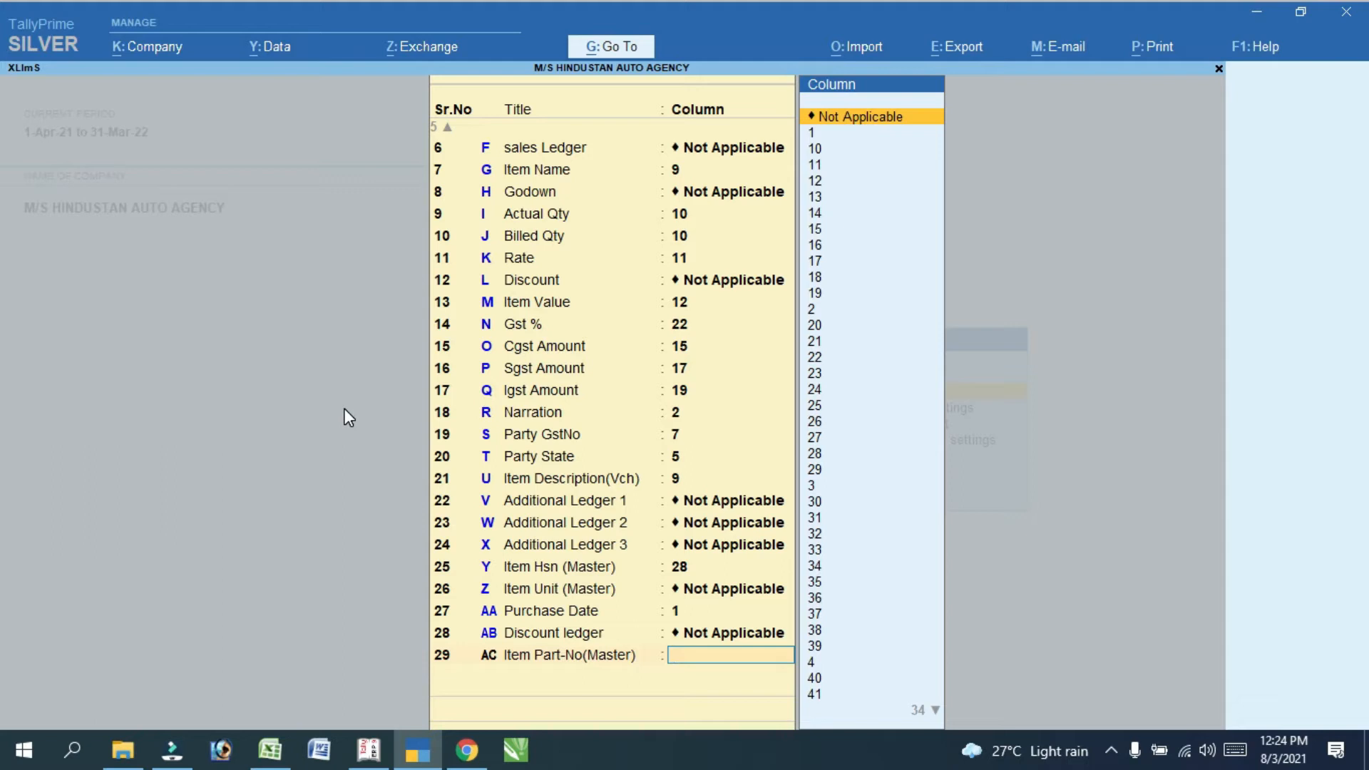
key(Return)
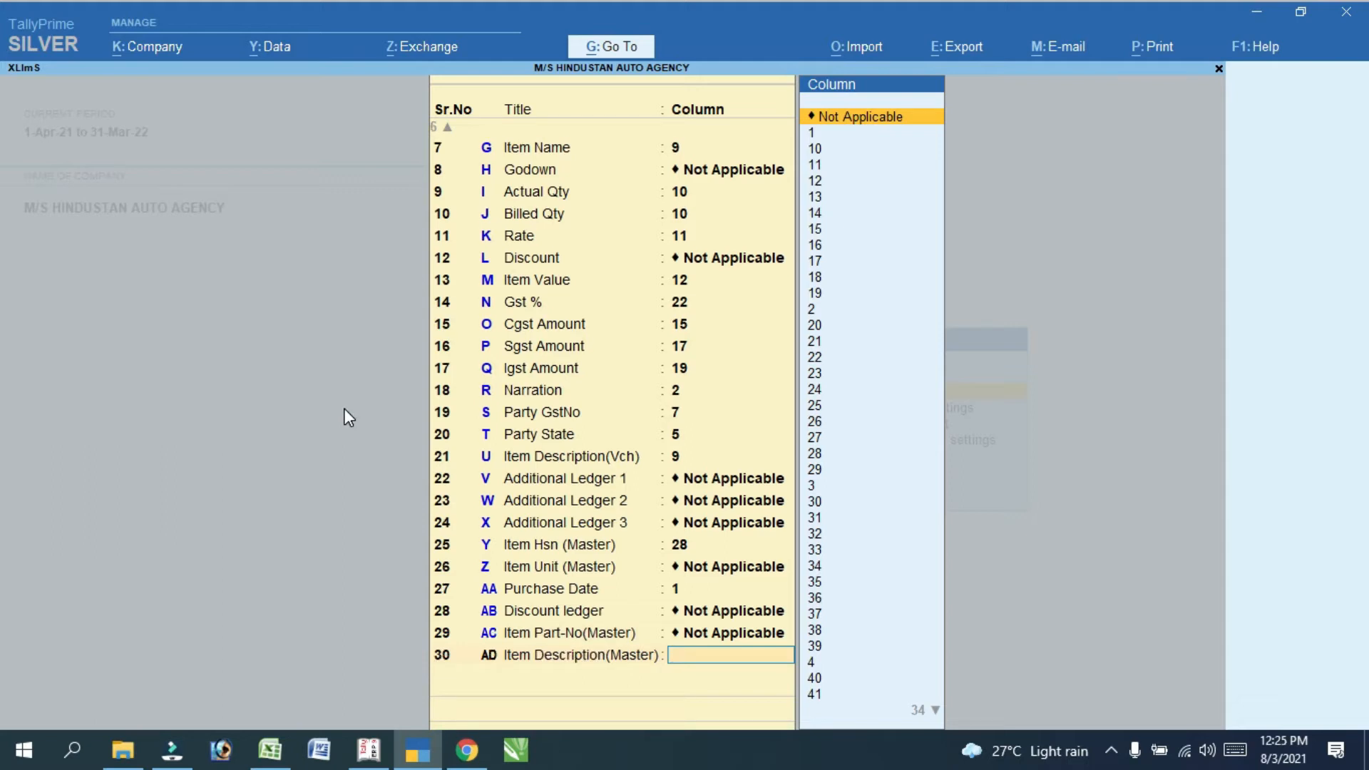
key(Return)
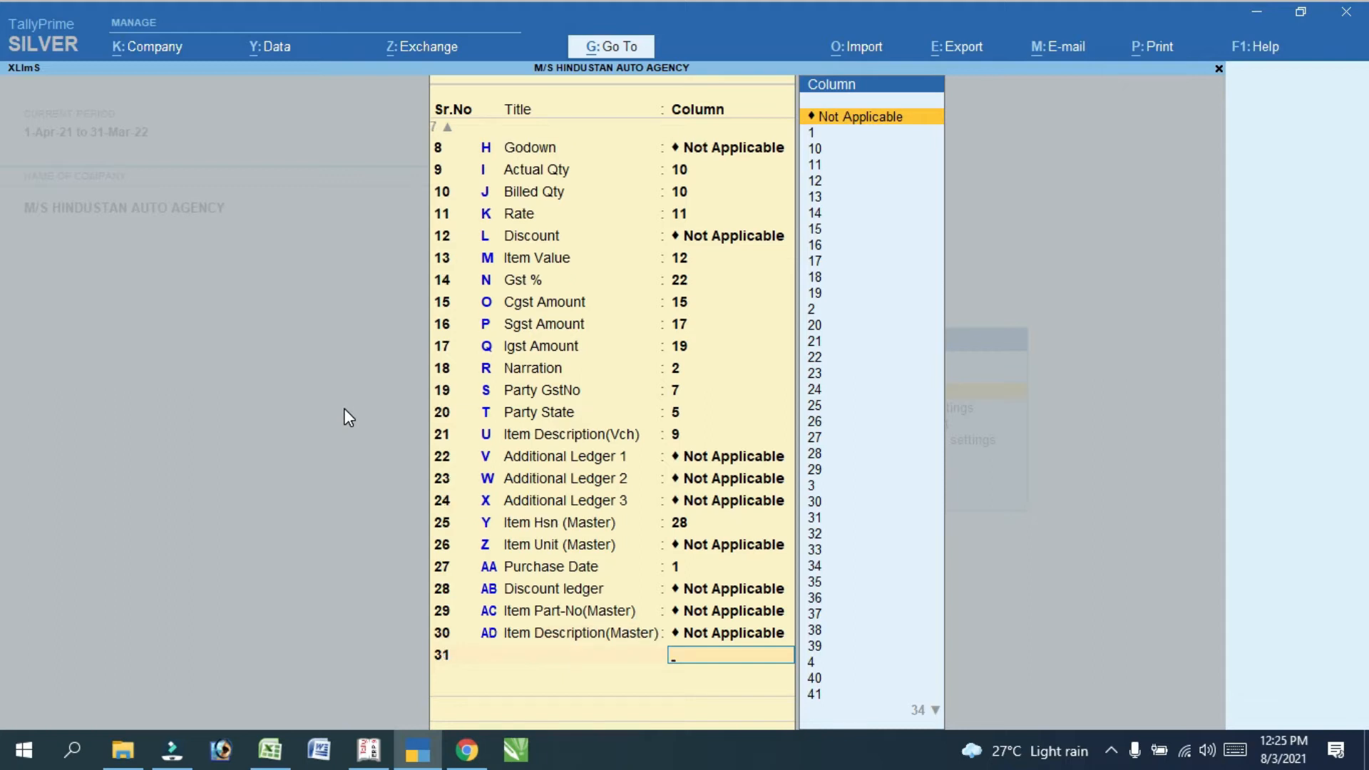
key(Return)
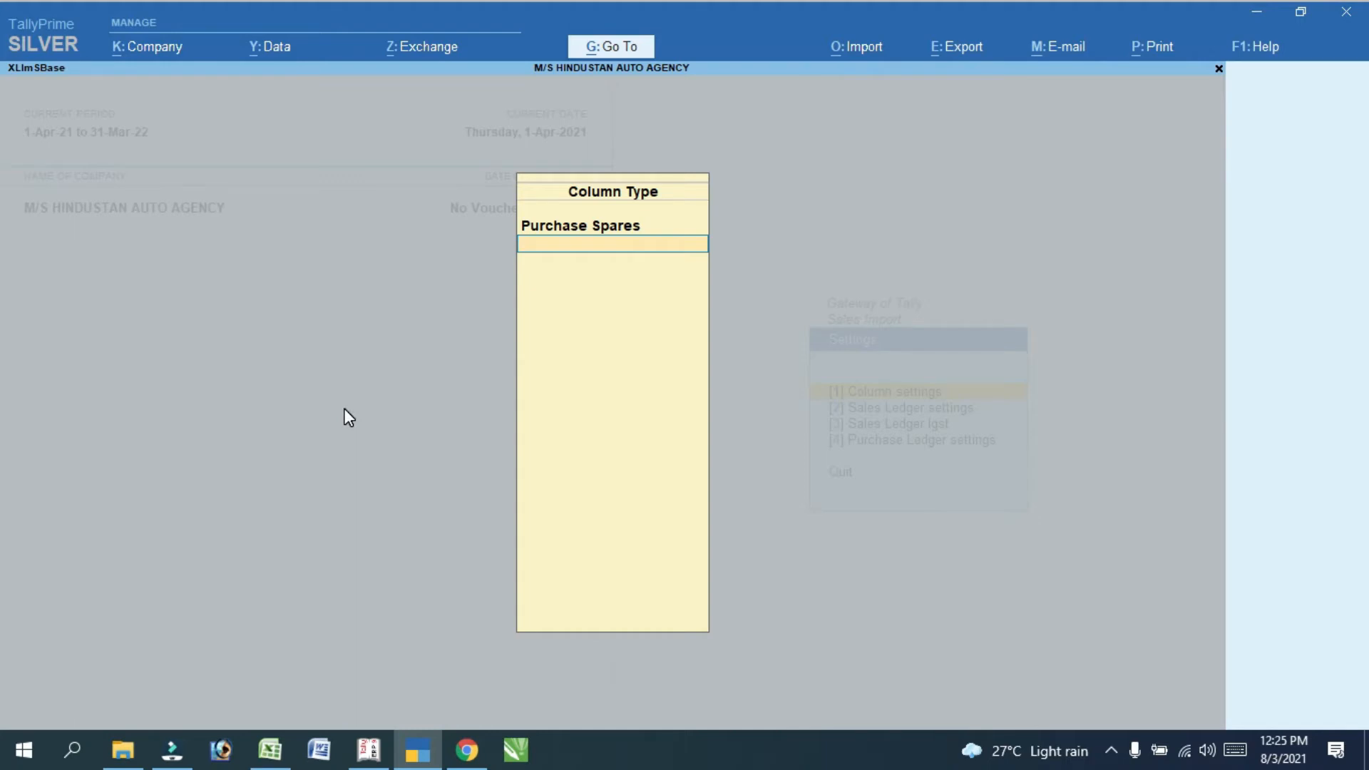
key(Return)
key(y)
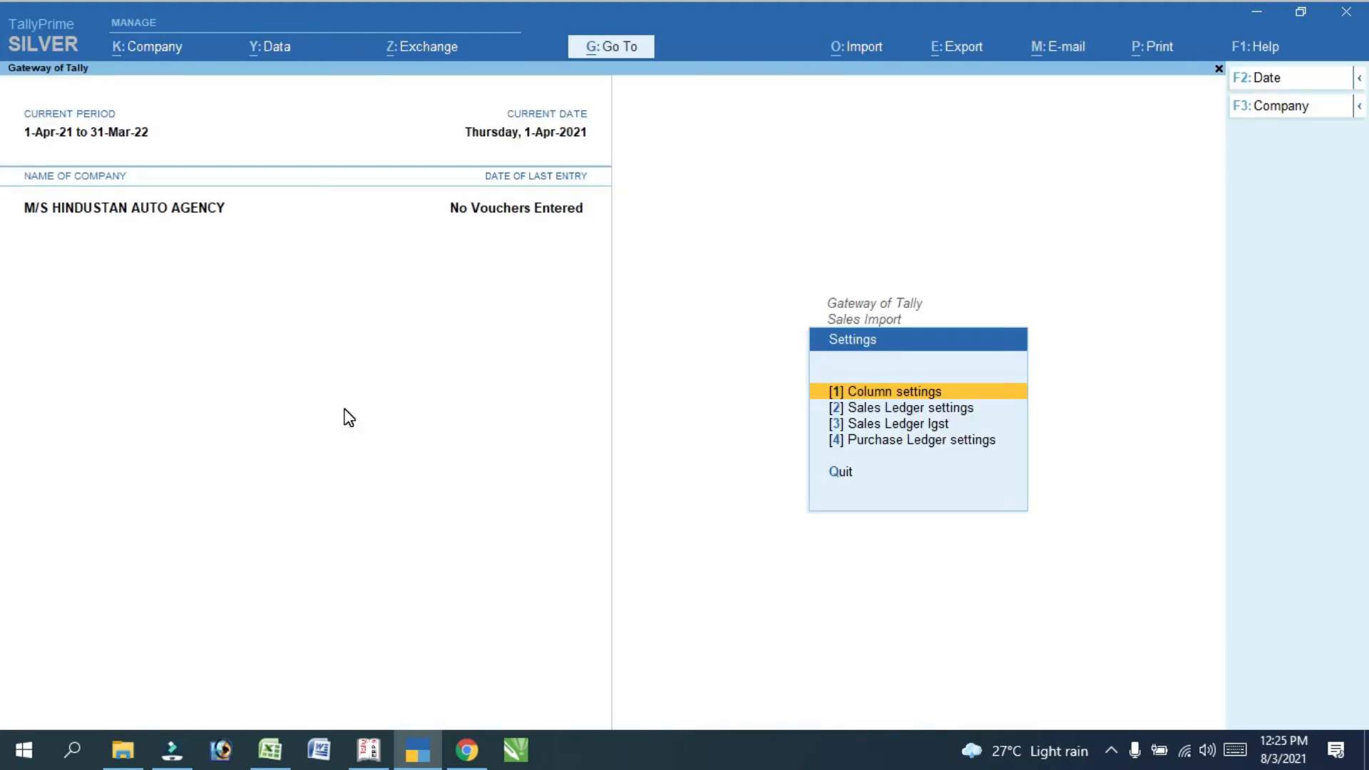
Assign the Sales ledger to GST rates 0, 5, 12, 18 and 28 in the Sales Ledger settings and save them
key(Down)
key(Return)
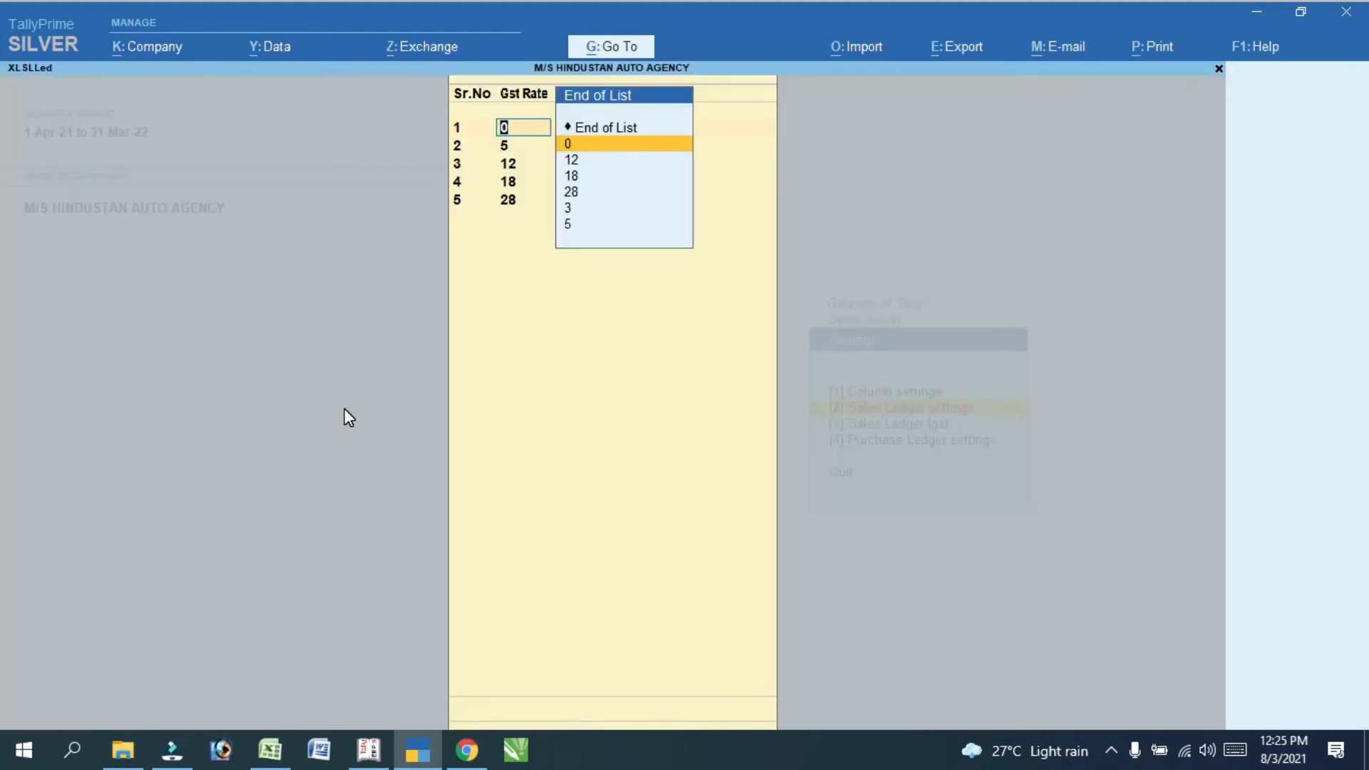
key(Return)
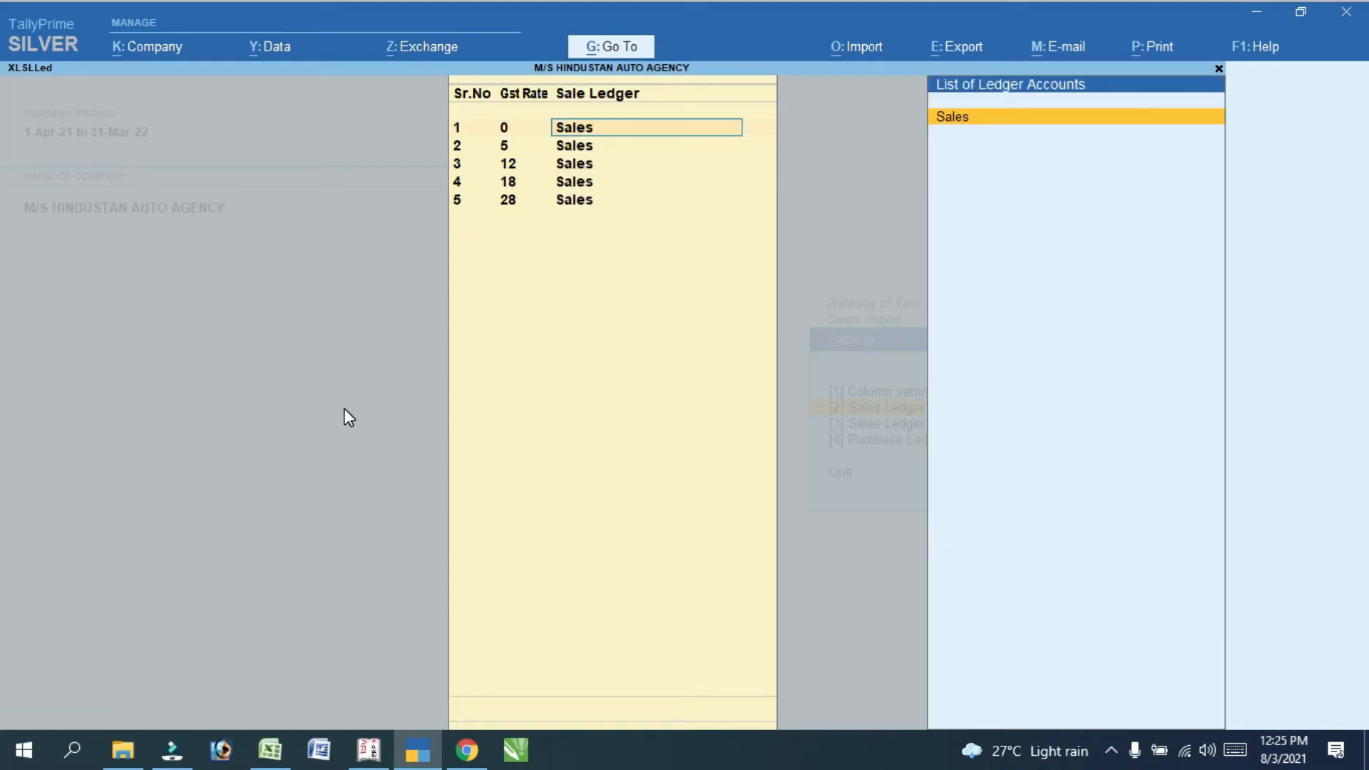
key(Return)
key(Return)
key(Return)
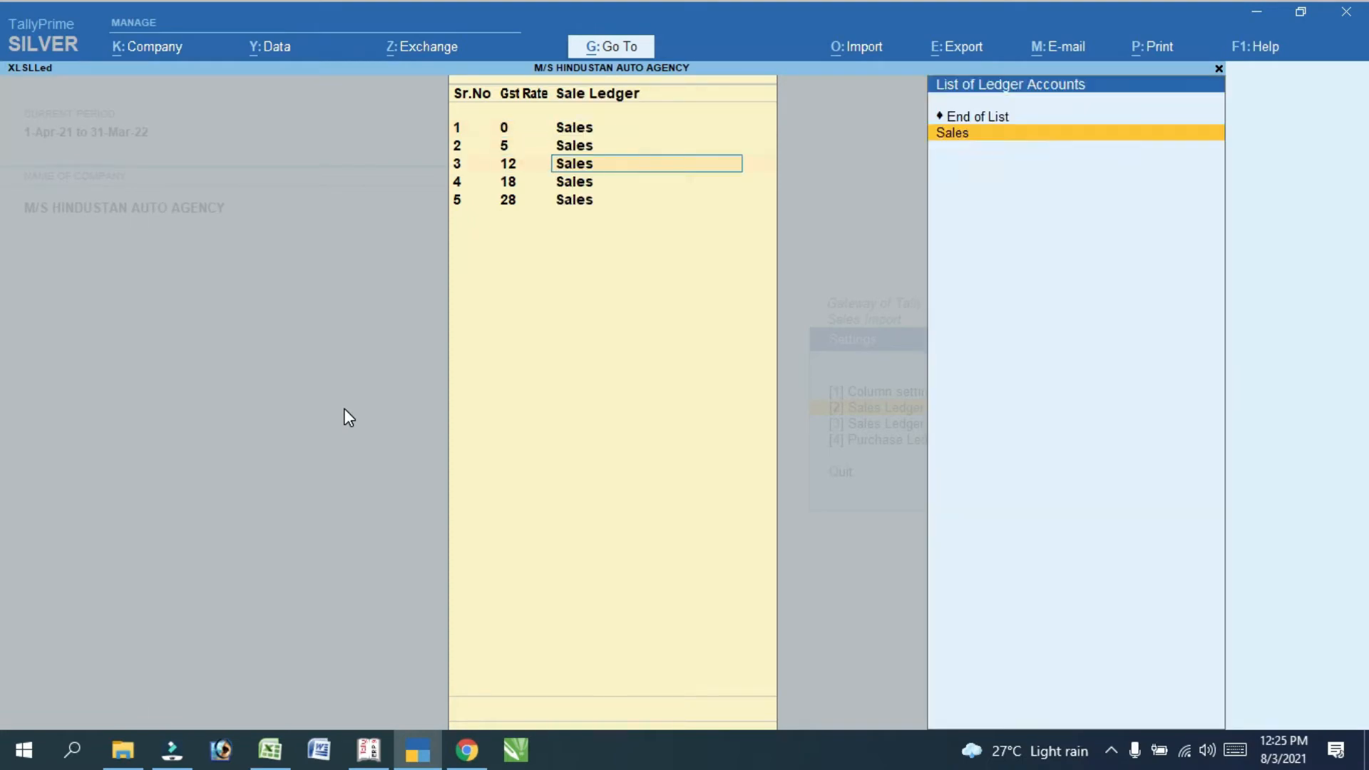
key(Return)
key(Return)
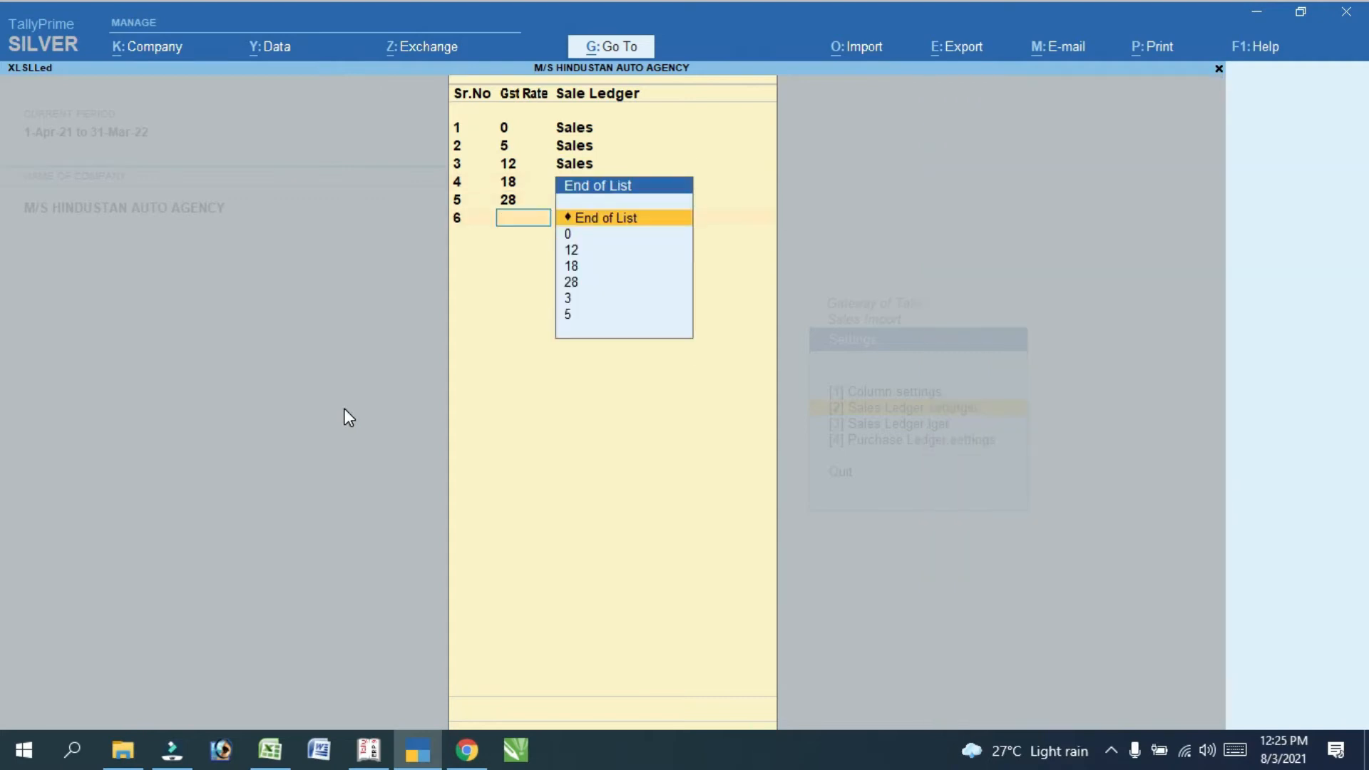
key(Return)
key(Return)
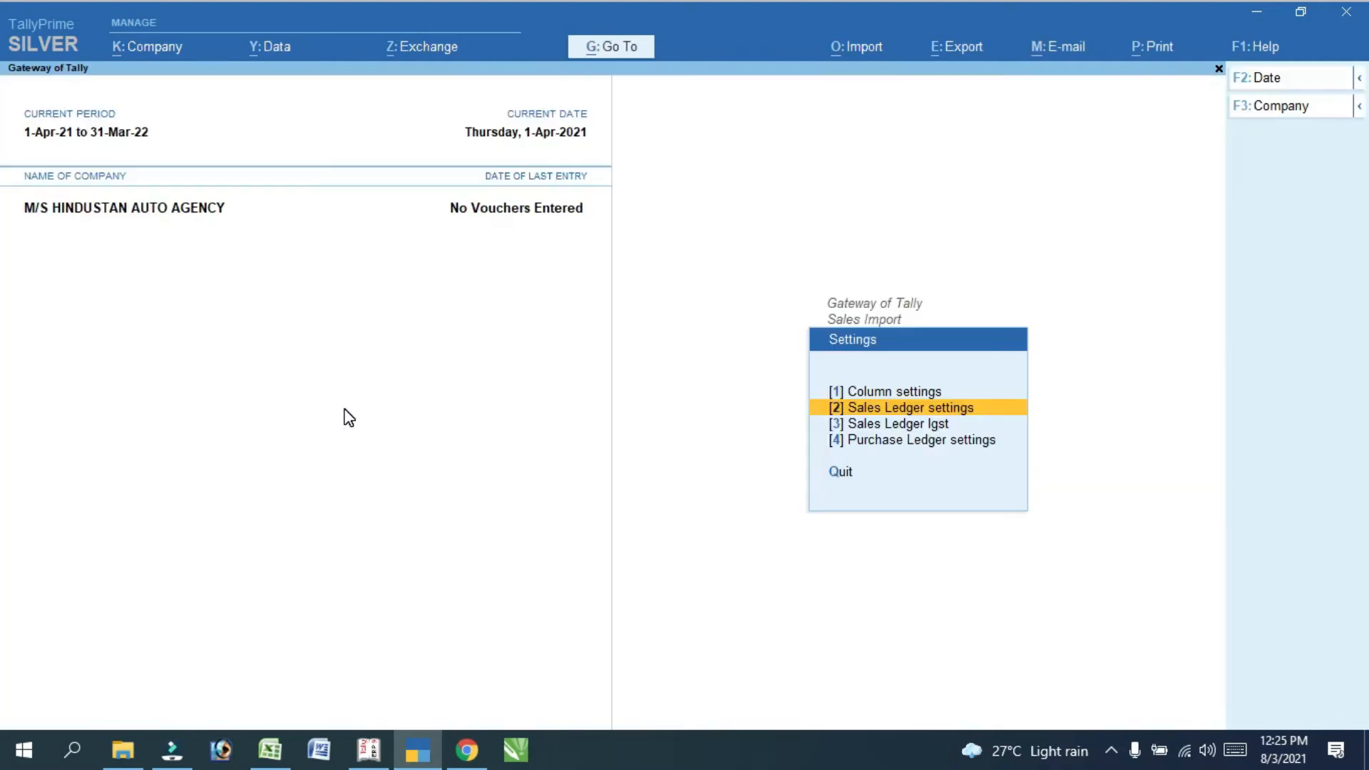
Assign the Sales ledger to GST rates 0, 5, 12, 18 and 28 in the Sales Ledger Igst settings and accept them
key(Down)
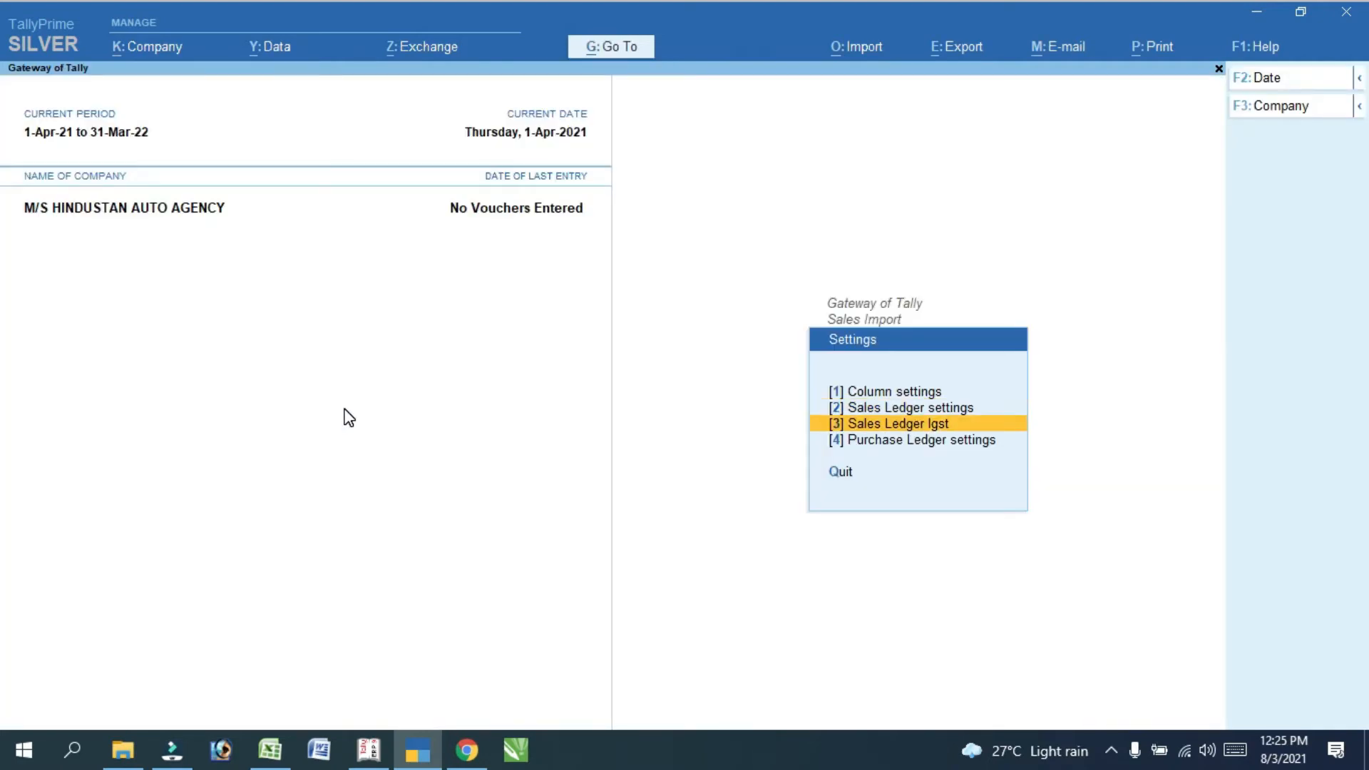
key(Return)
key(Return)
key(Return)
key(Return)
key(Return)
key(Return)
key(Return)
key(Return)
key(Return)
key(Return)
key(Return)
key(Return)
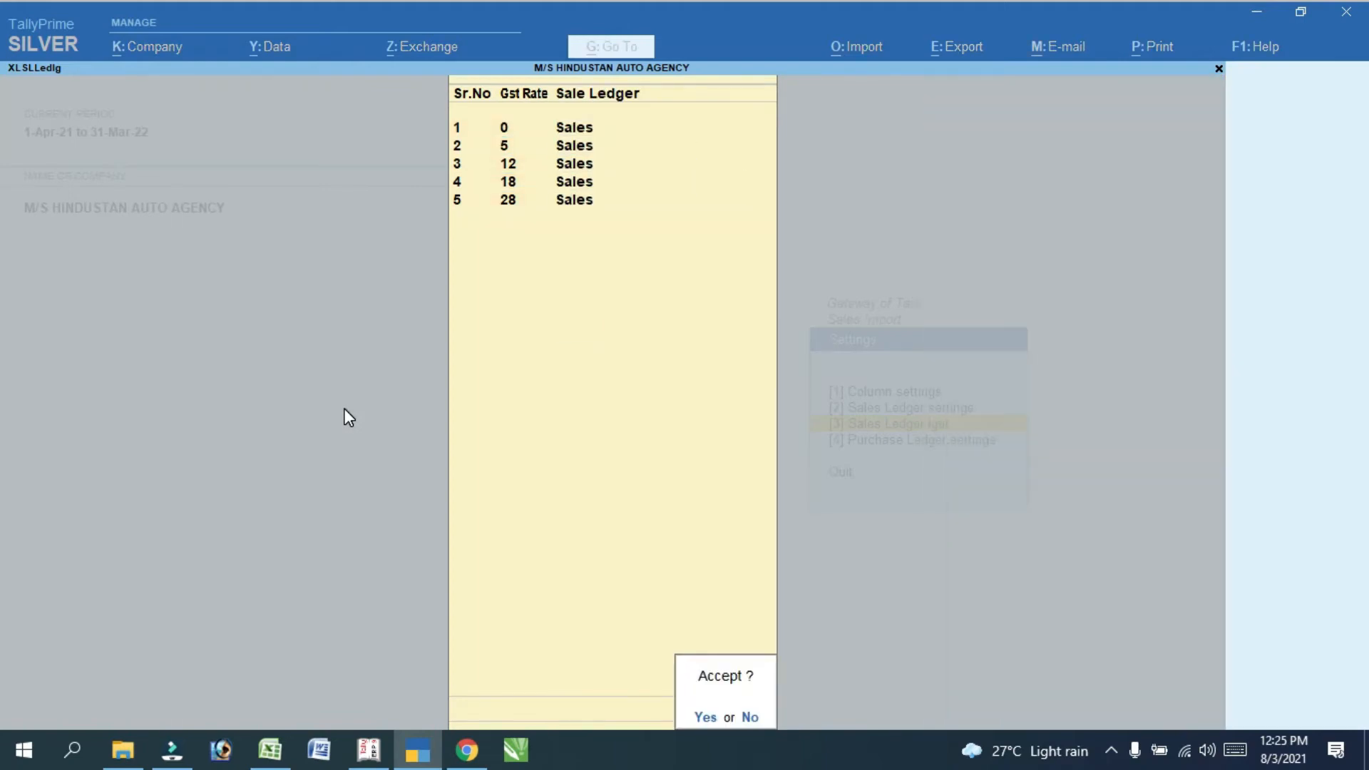
key(Return)
Assign the Purchase ledger to GST rates 0, 5, 12, 18 and 28 in the Purchase Ledger settings and save them
key(Down)
key(Return)
key(Return)
key(Return)
key(Return)
key(Return)
key(Return)
key(Return)
key(Return)
key(Return)
key(Return)
key(Return)
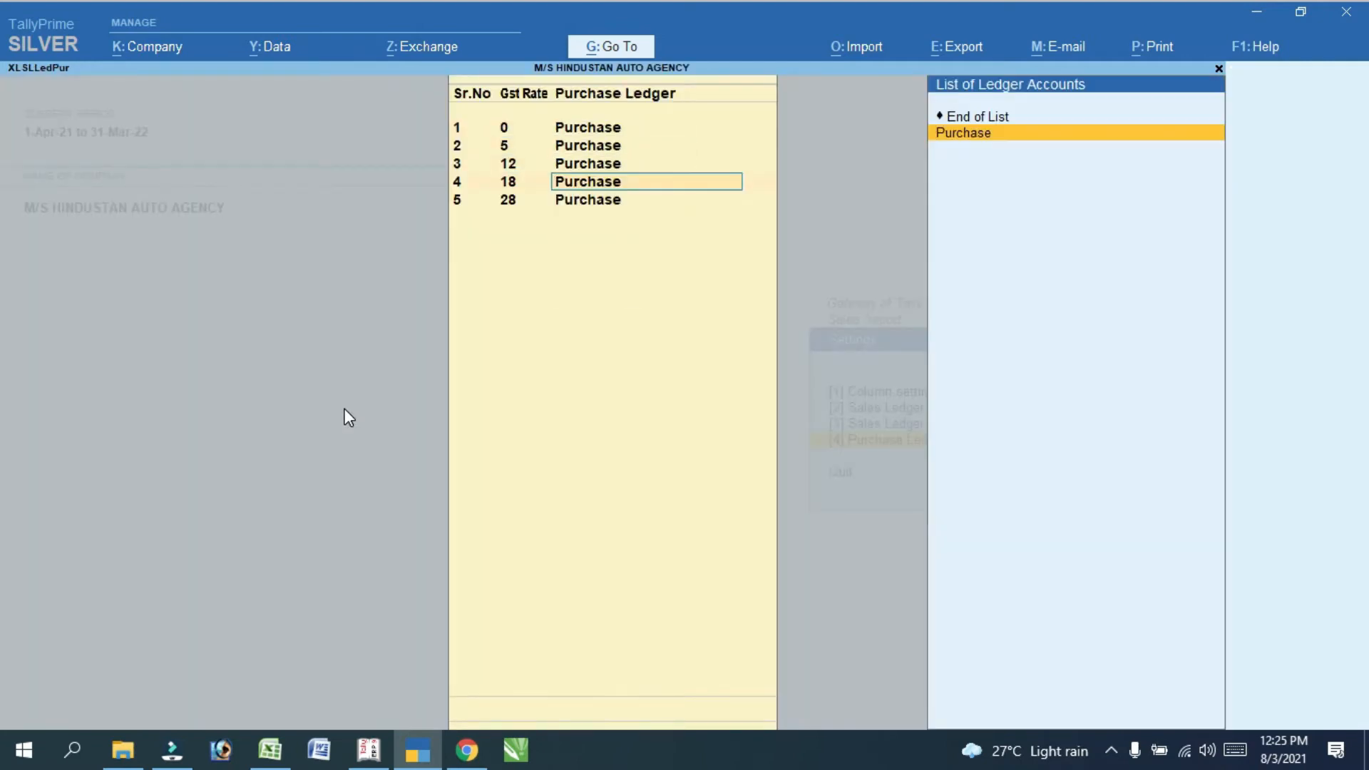
key(Return)
key(Return)
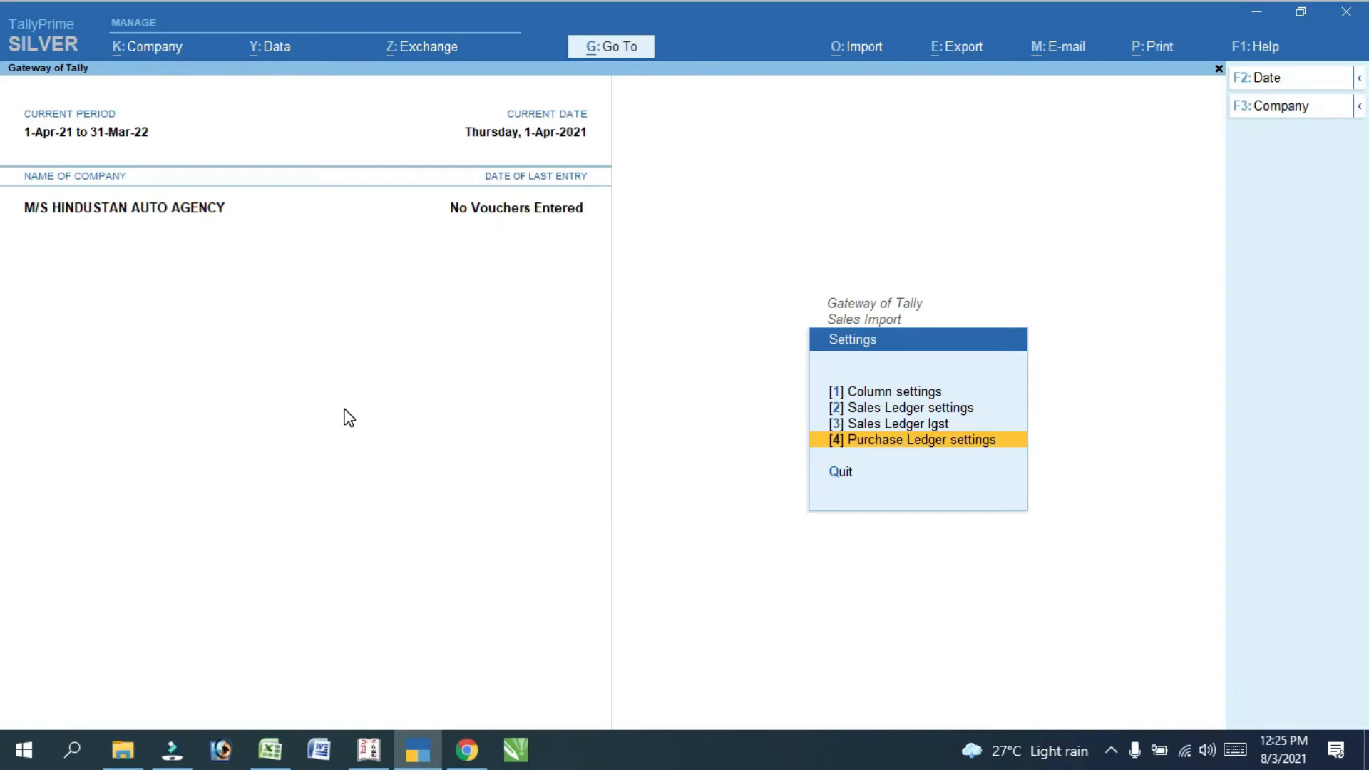
Leave the import settings and open the Import Via Excel form under Sales Import
key(Escape)
key(Down)
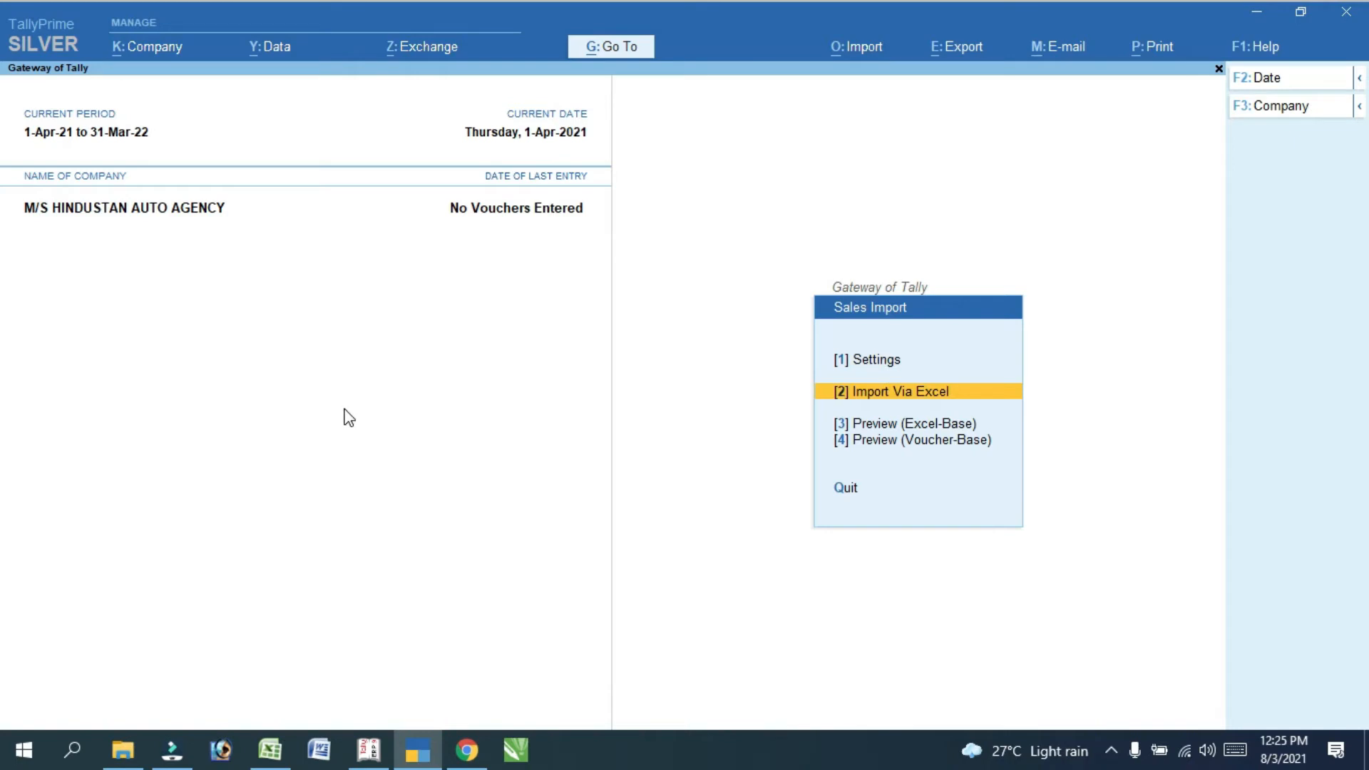
key(Return)
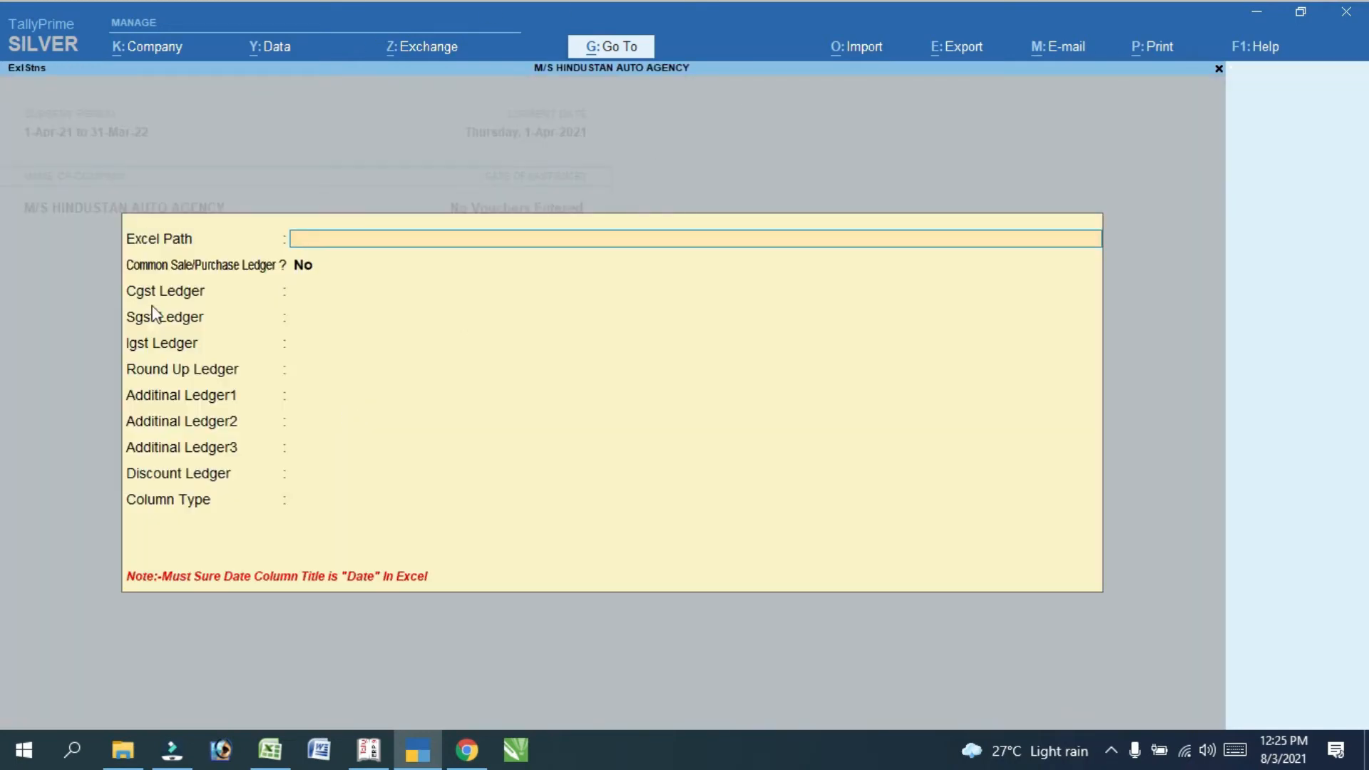
Switch to Excel, close the Purchase spares1 workbook, and minimise TallyPrime to reach the Demo For REC folder
key(alt+Tab)
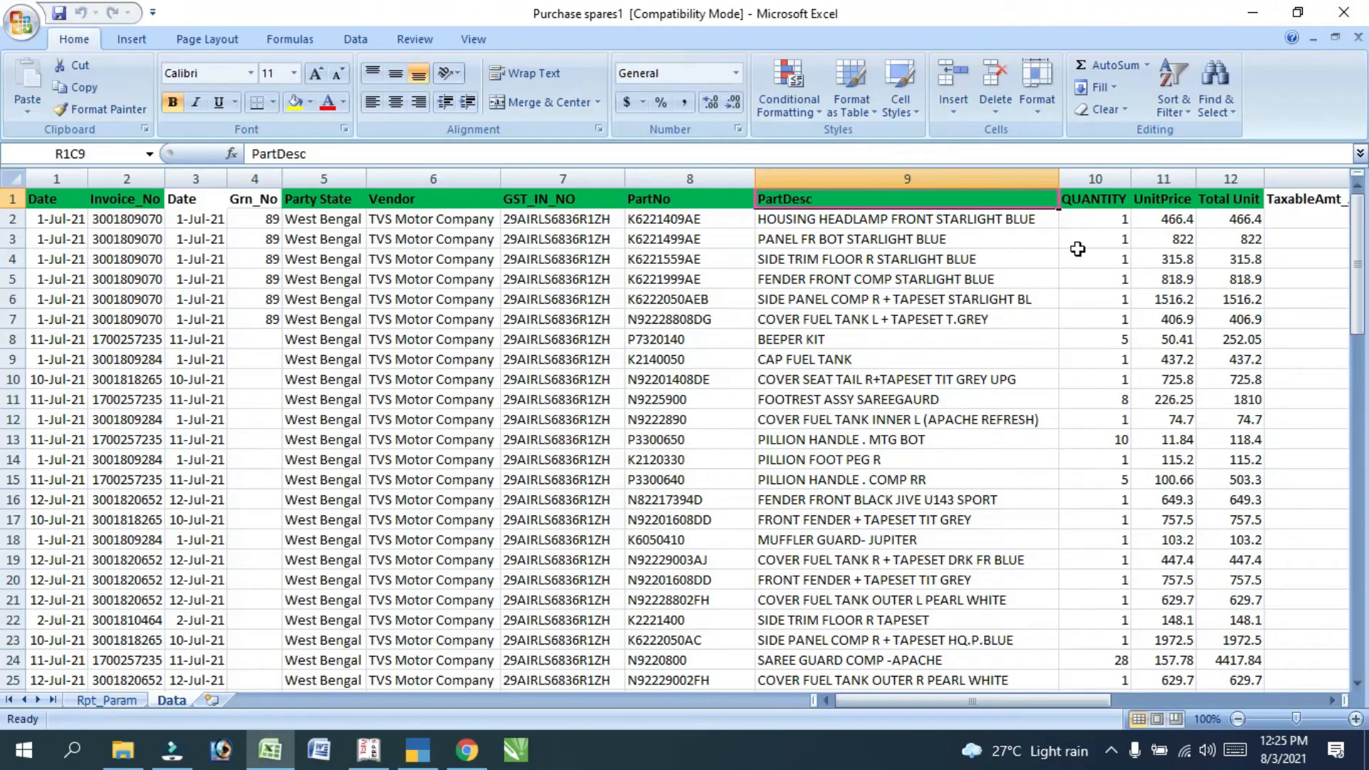
click(1344, 12)
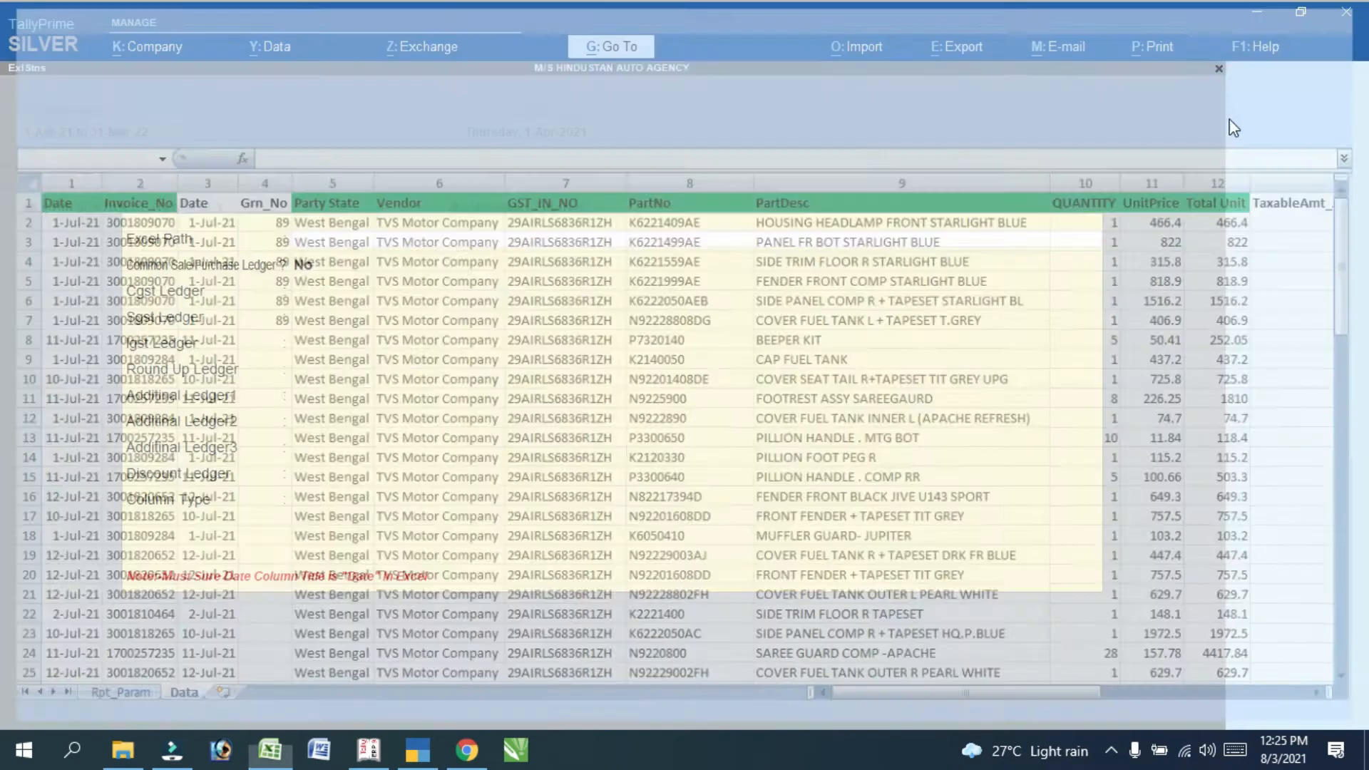
click(1253, 10)
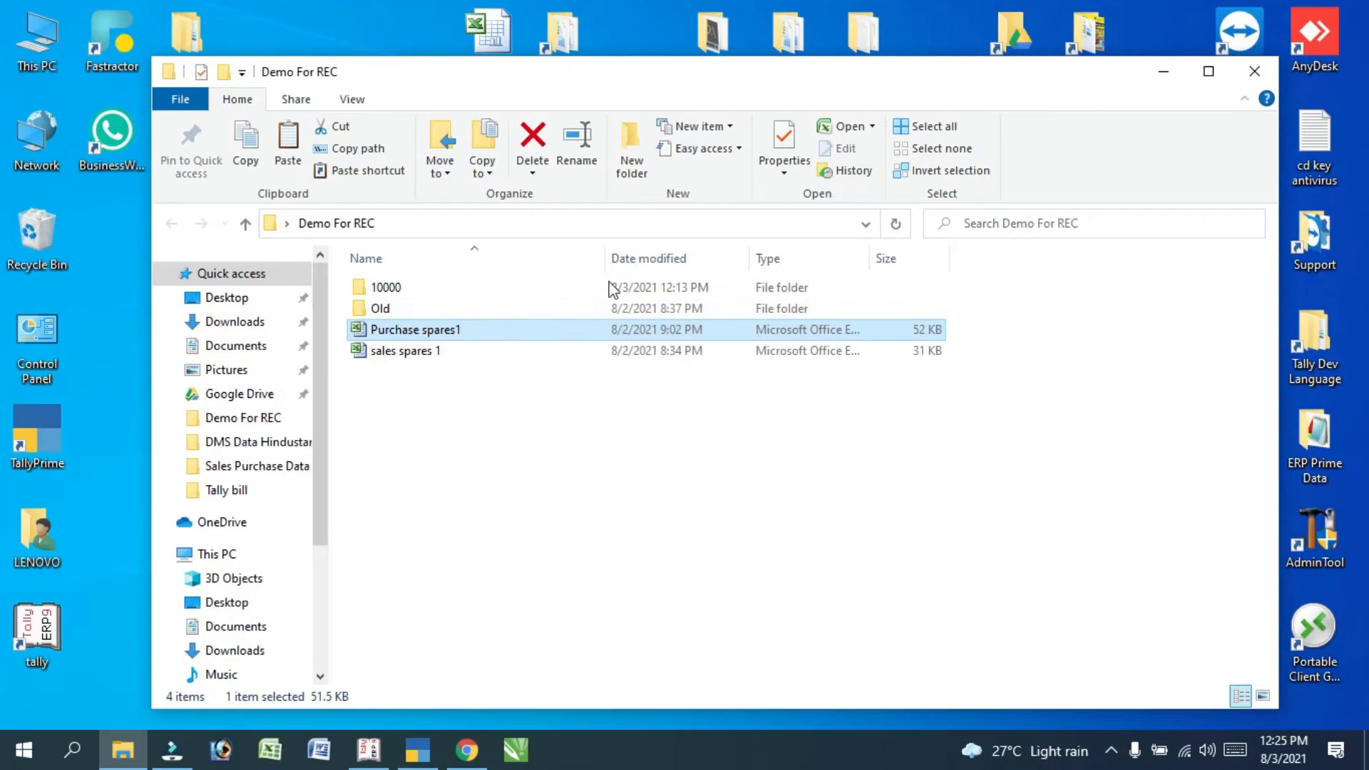
Copy the full path of the Purchase spares1 file from its security properties and close the properties
double_click(405, 331)
right_click(405, 330)
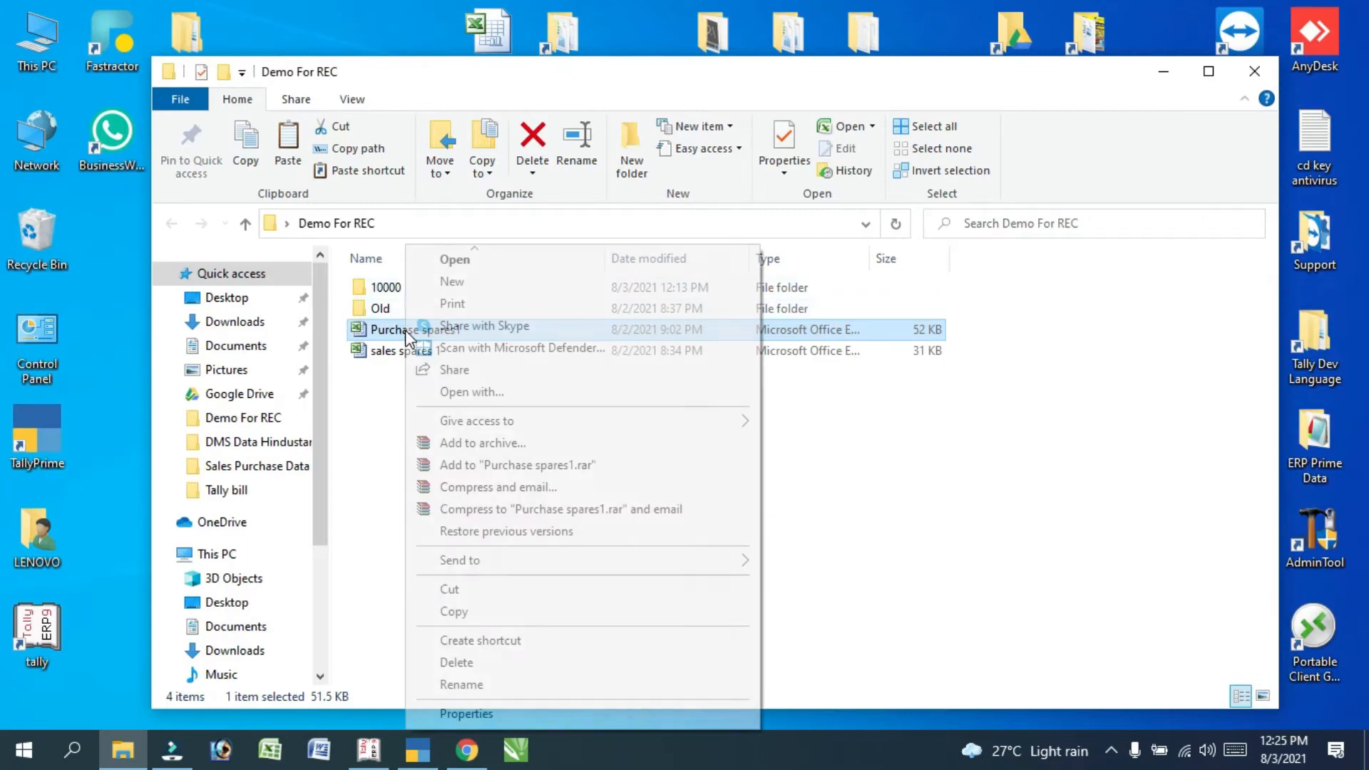
click(462, 714)
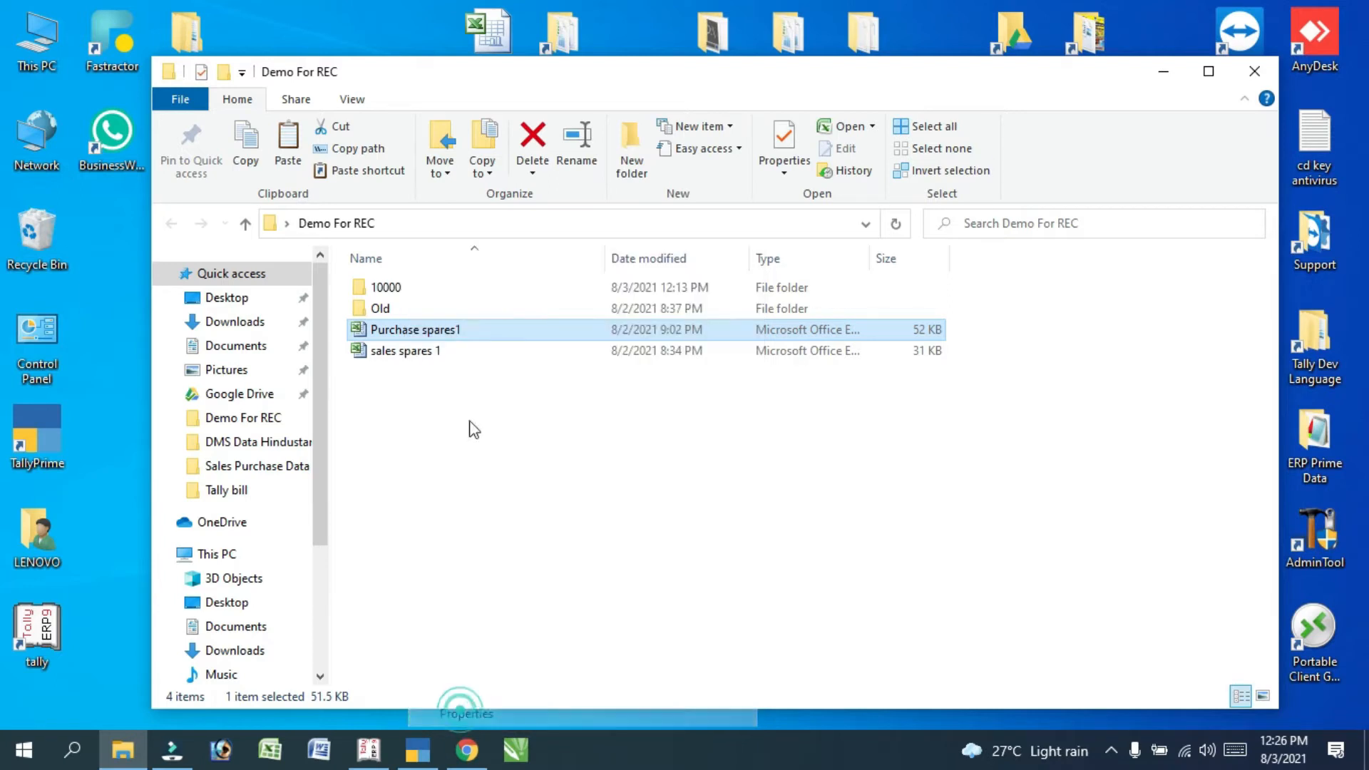
click(495, 258)
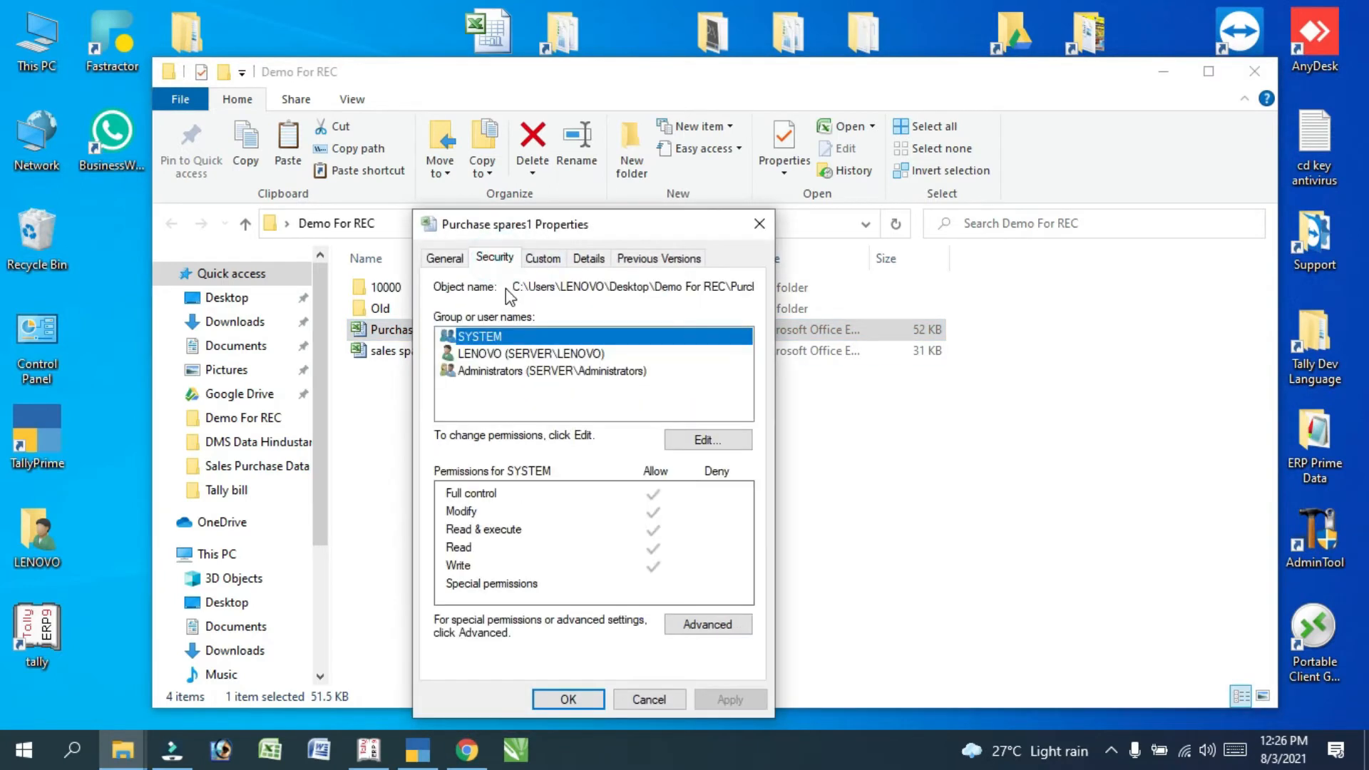
drag(517, 285, 782, 303)
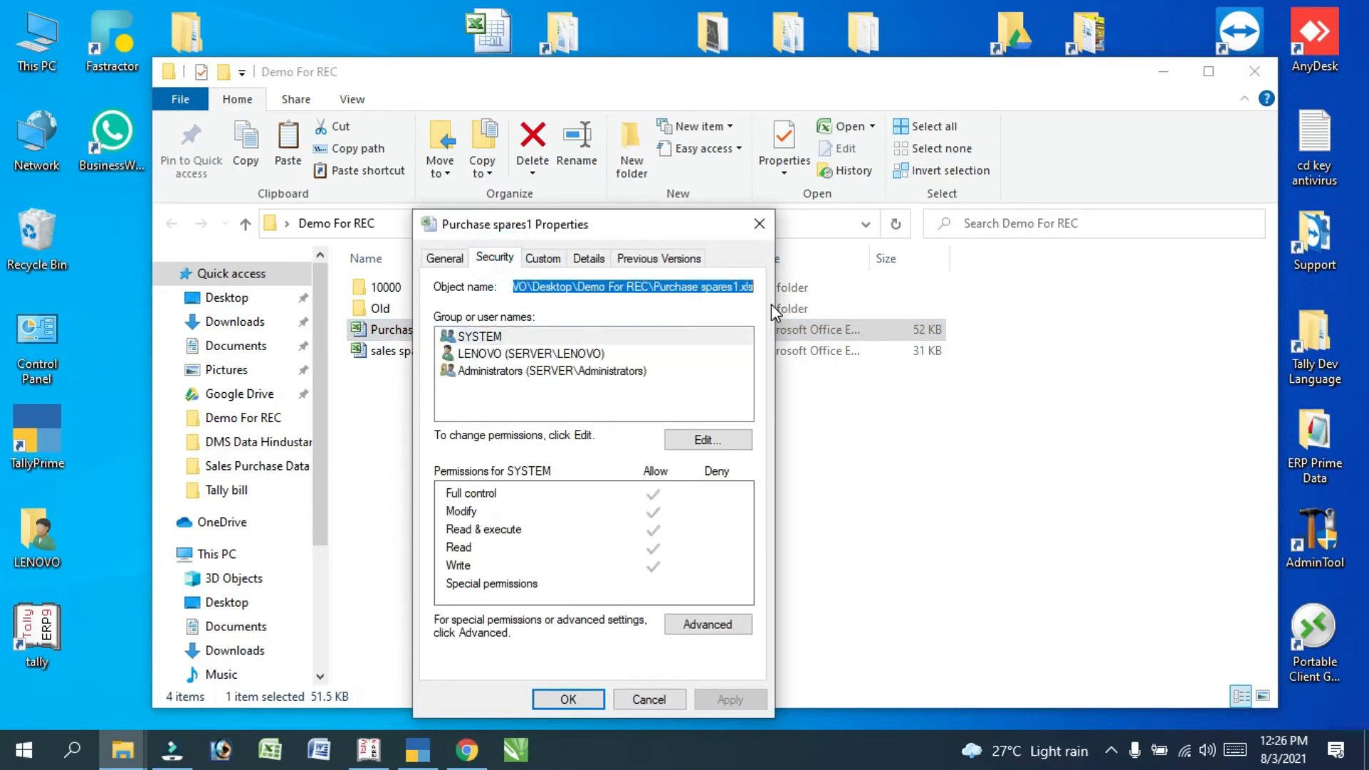
key(ctrl+c)
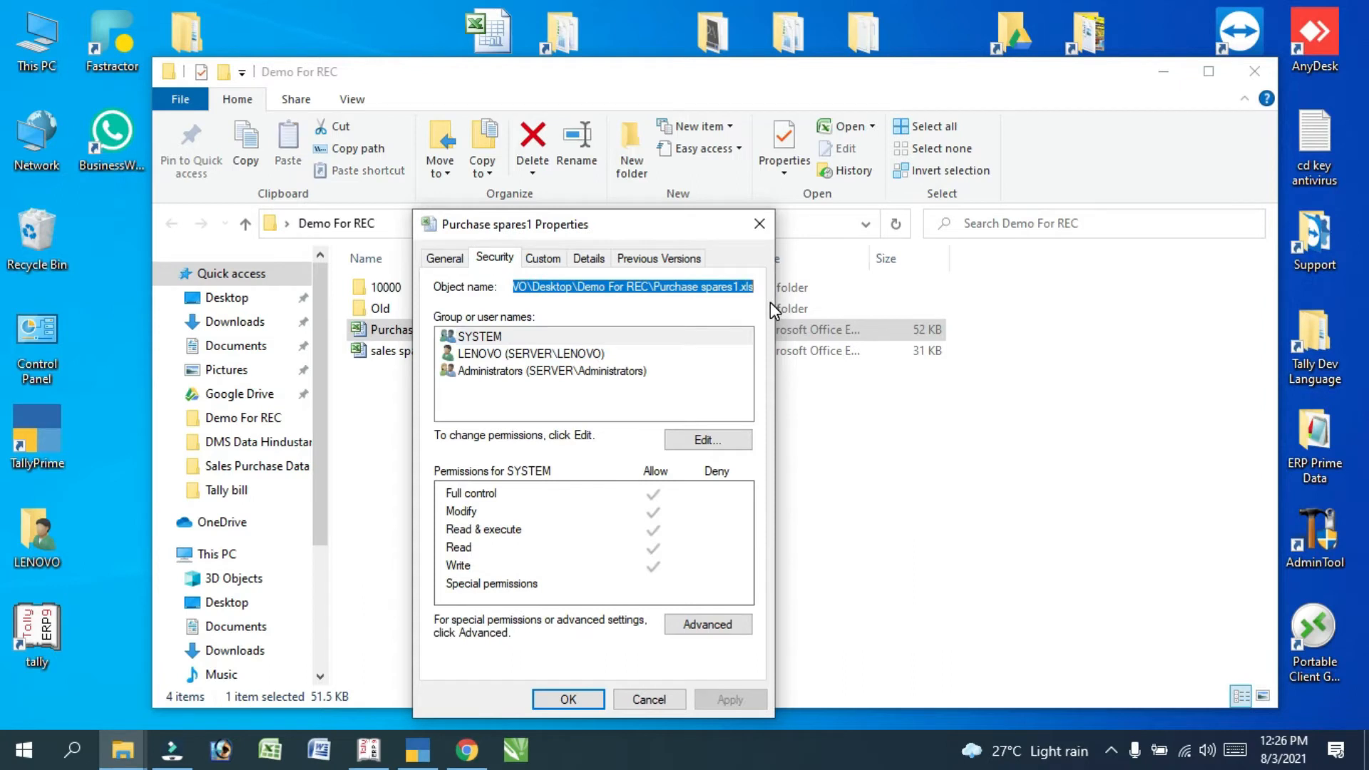
click(759, 224)
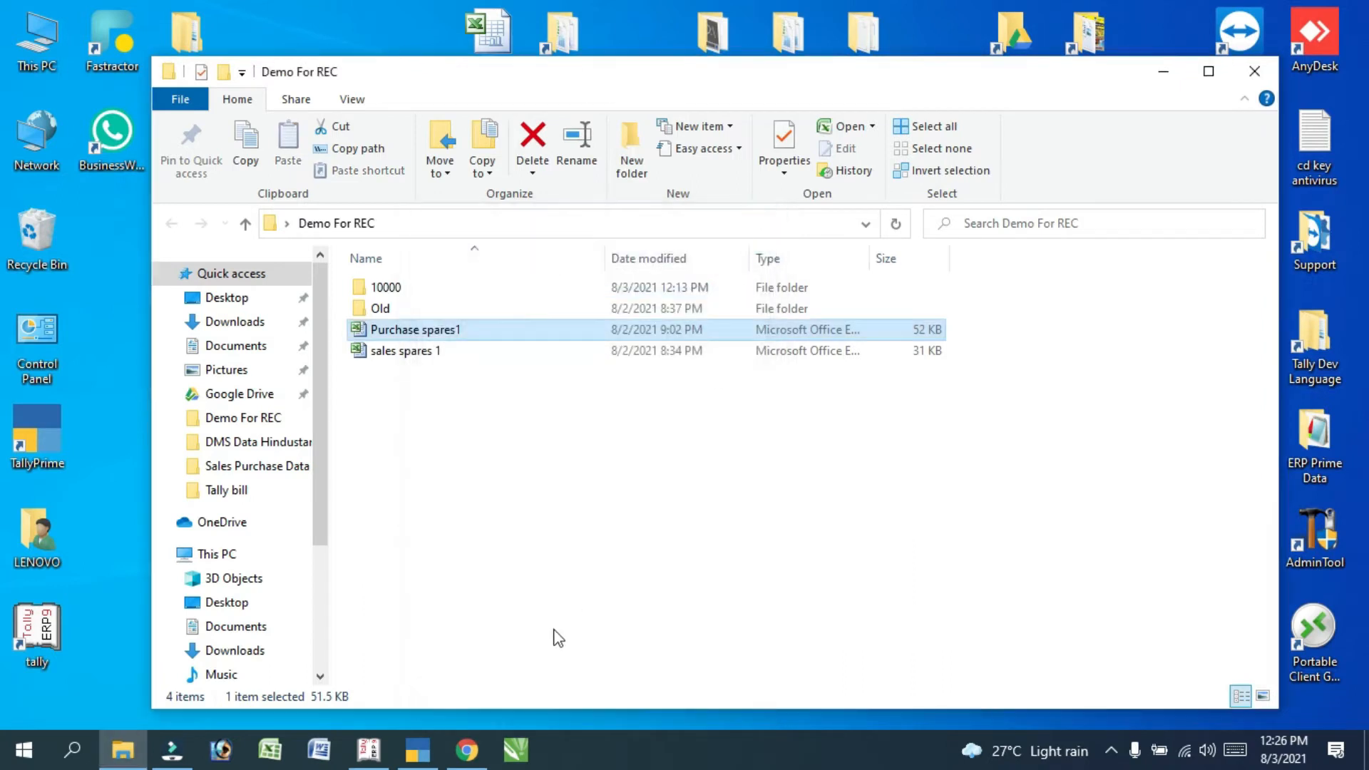
In TallyPrime, paste the Purchase spares1.xls path as Excel Path and set Common Sale/Purchase Ledger to Yes with Sales and Purchase
click(368, 751)
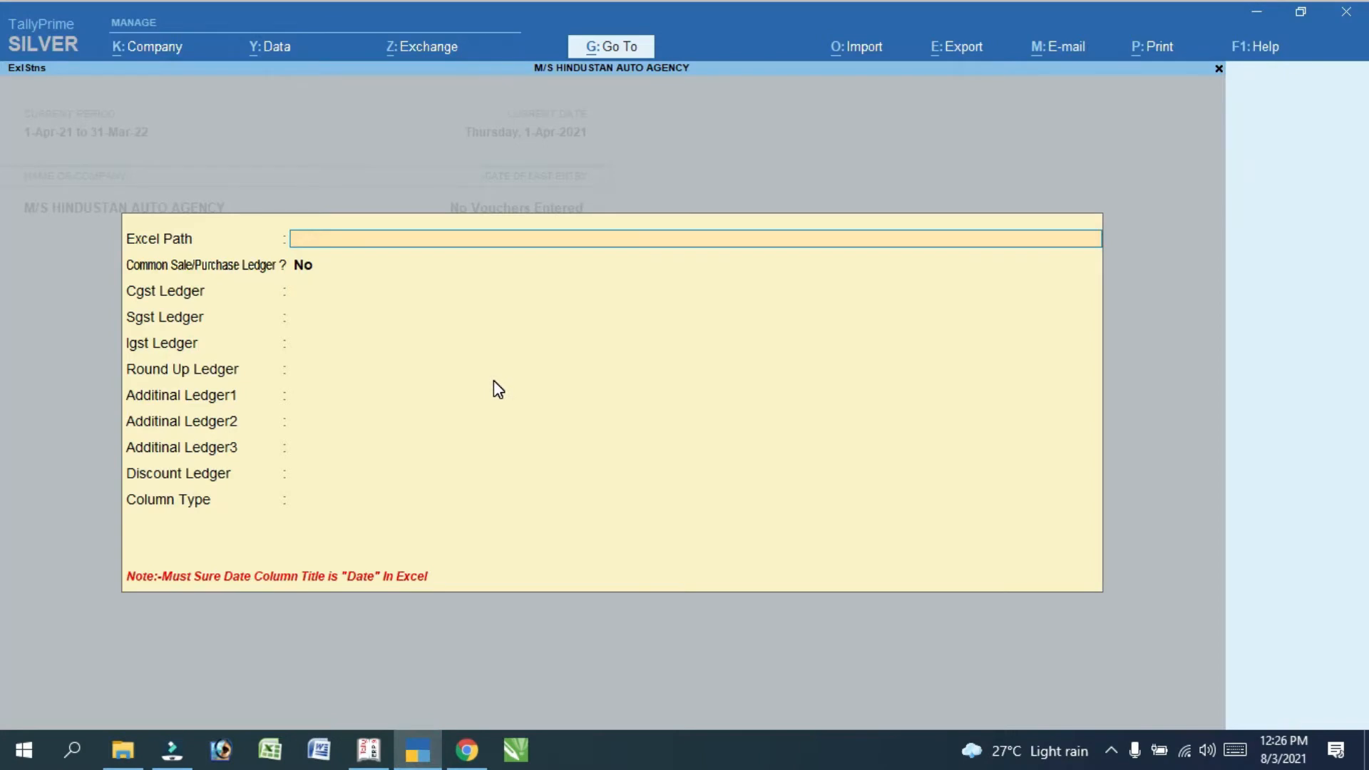
key(ctrl+alt+v)
key(Return)
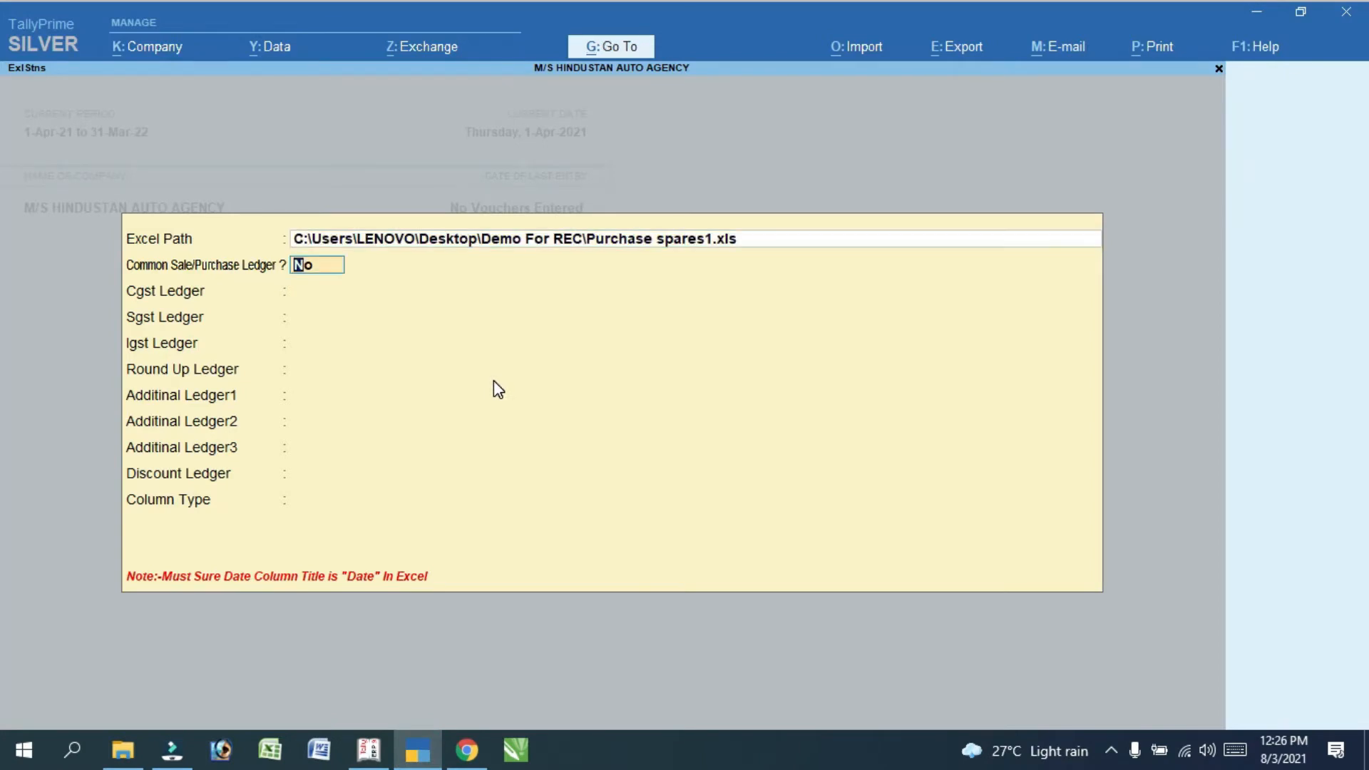
text(y)
key(Return)
key(Return)
key(Return)
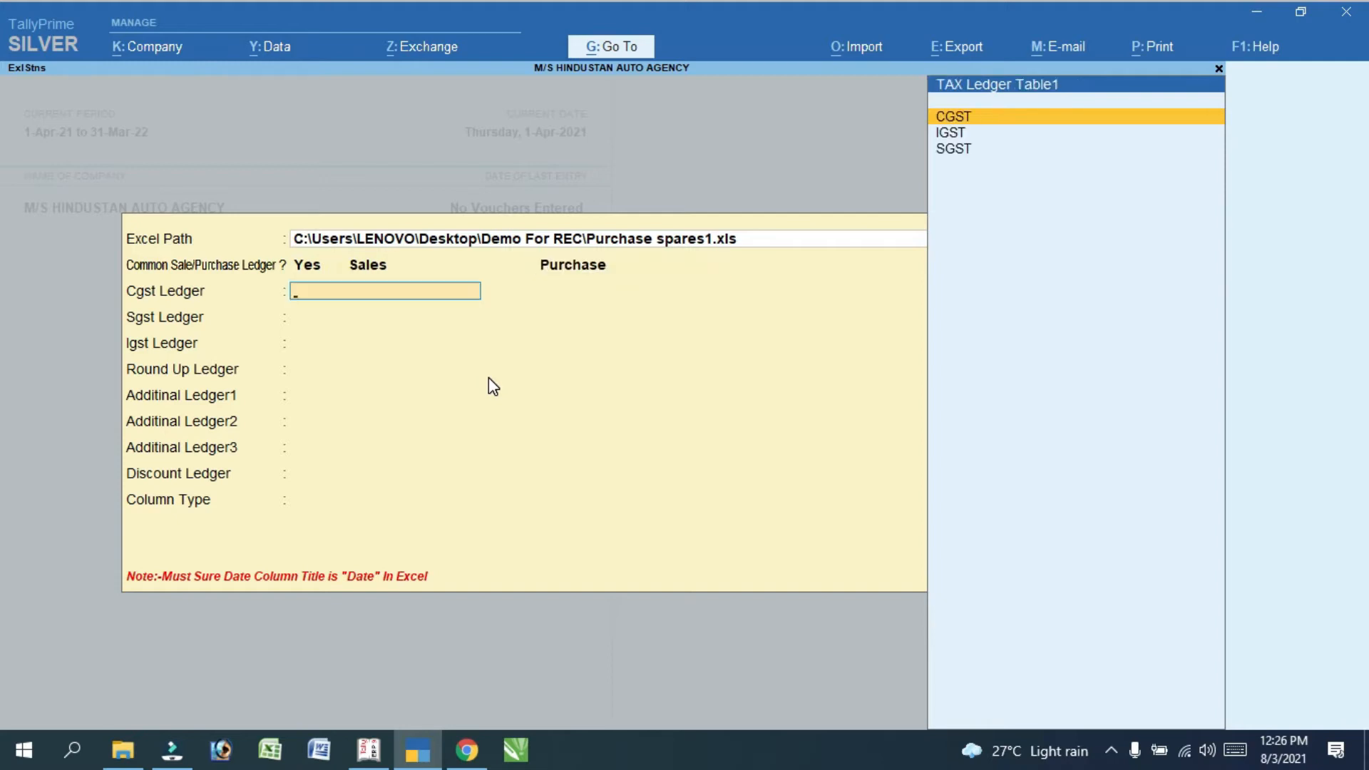
Set Cgst Ledger to CGST, Sgst Ledger to SGST and Igst Ledger to IGST
key(Return)
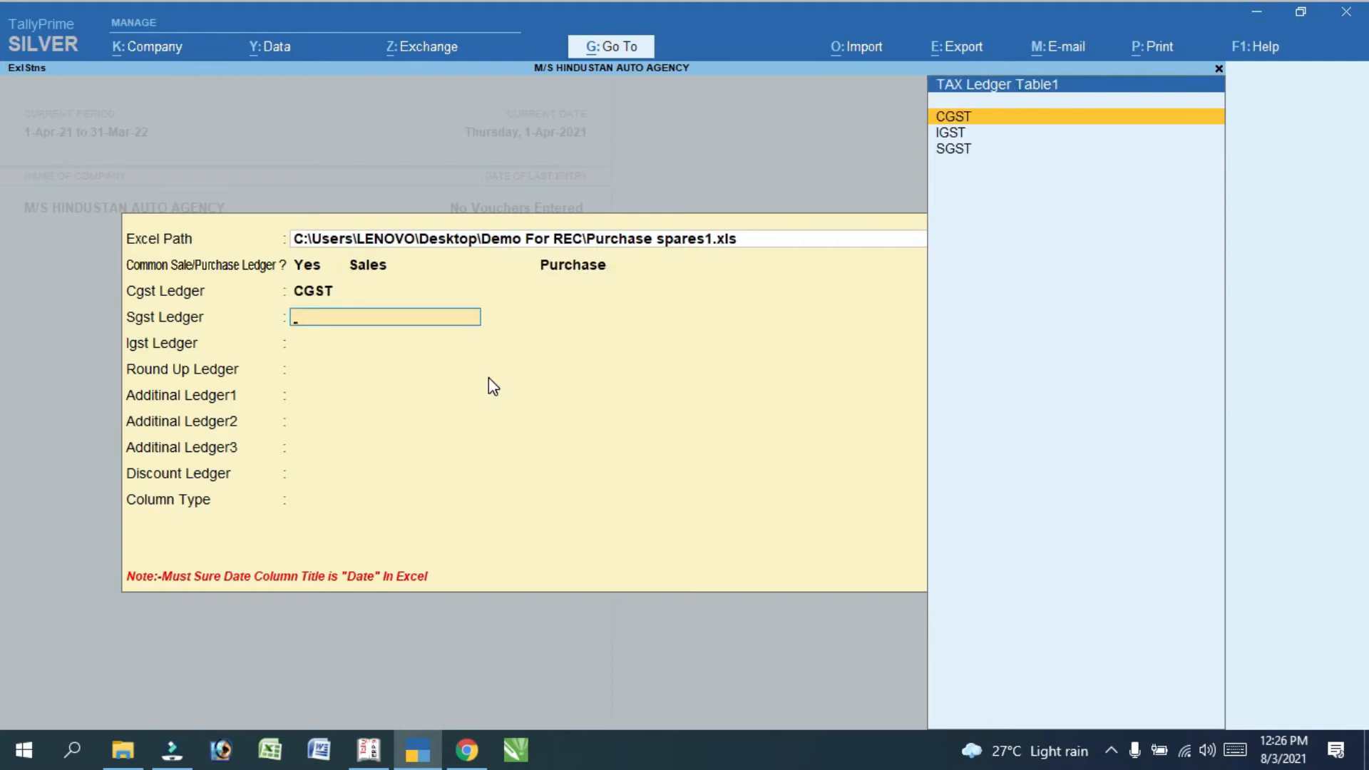
key(Down)
key(Down)
key(Return)
key(Down)
key(Return)
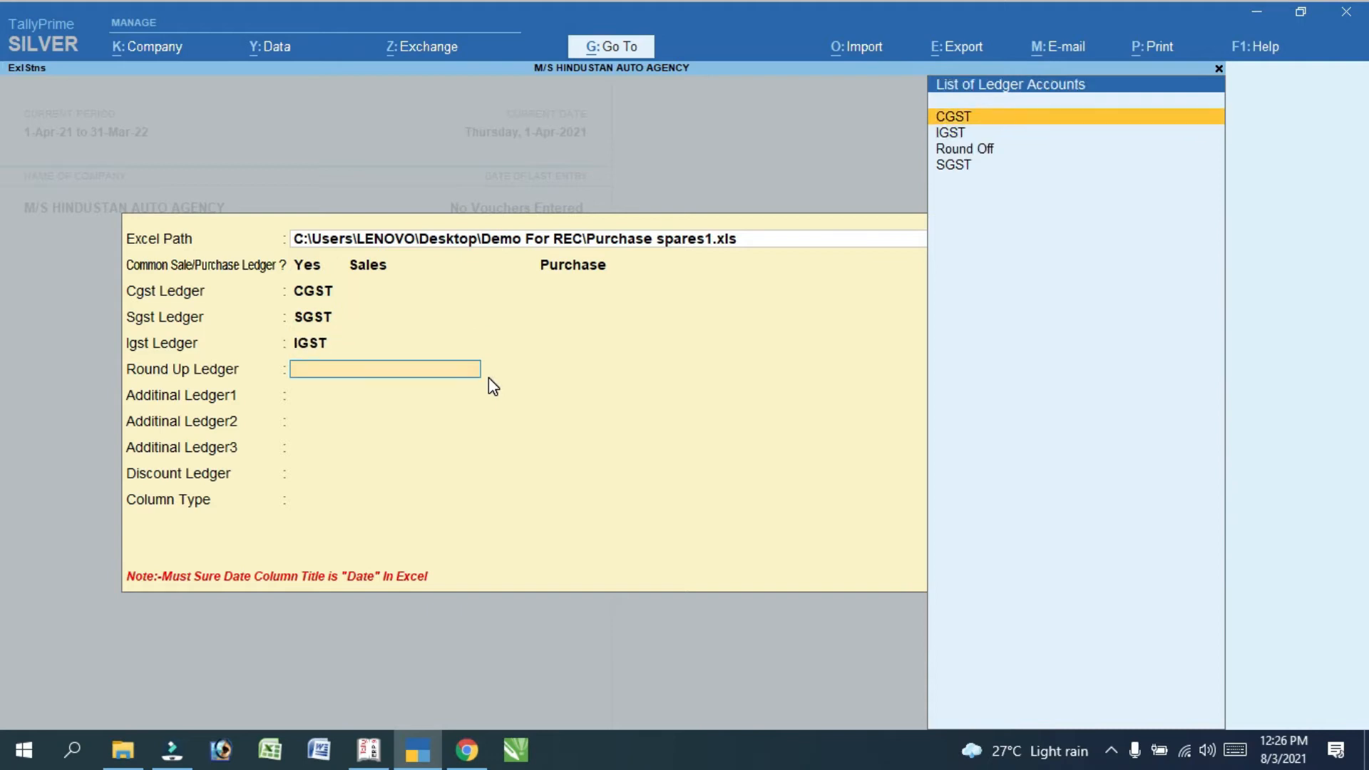
Set Round Up Ledger to Round Off, and Additional Ledger 1, 2, 3 and Discount Ledger to Not Applicable
key(Down)
key(Down)
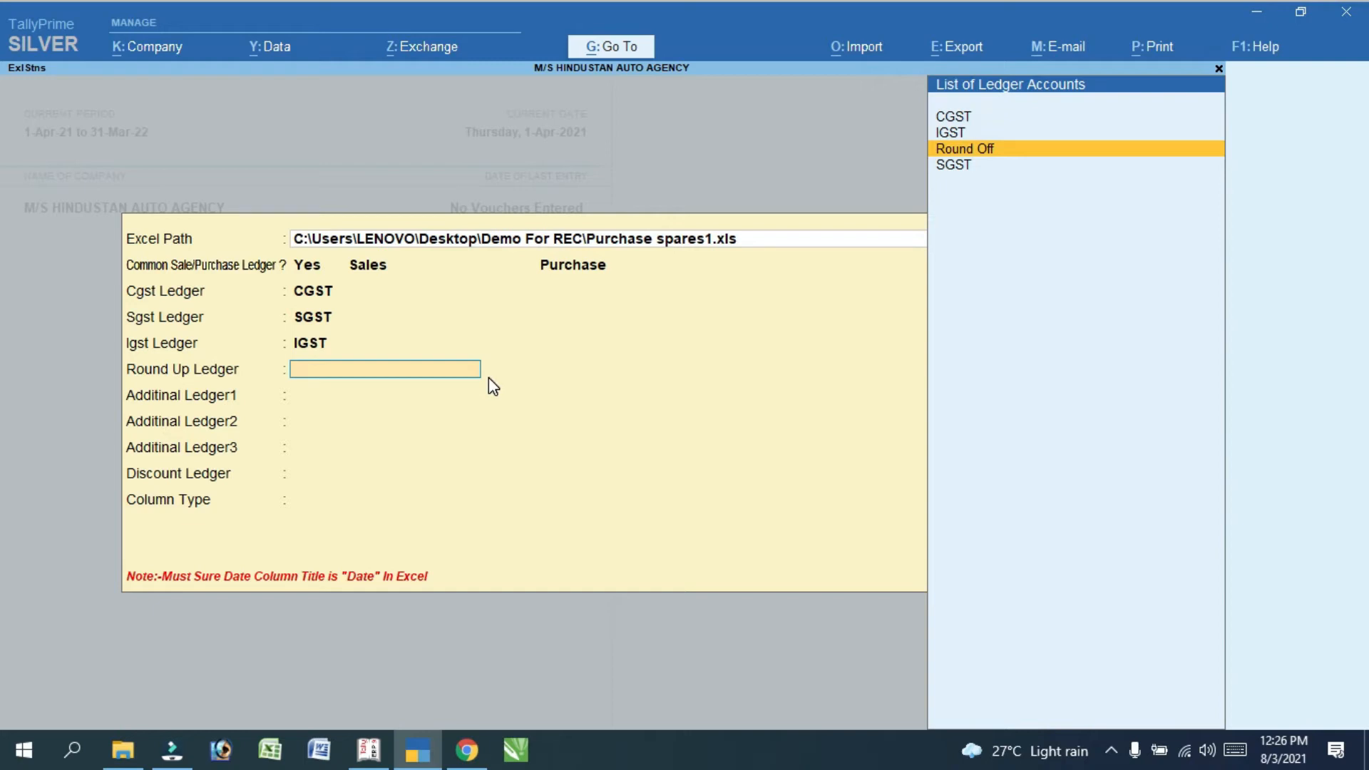
key(Return)
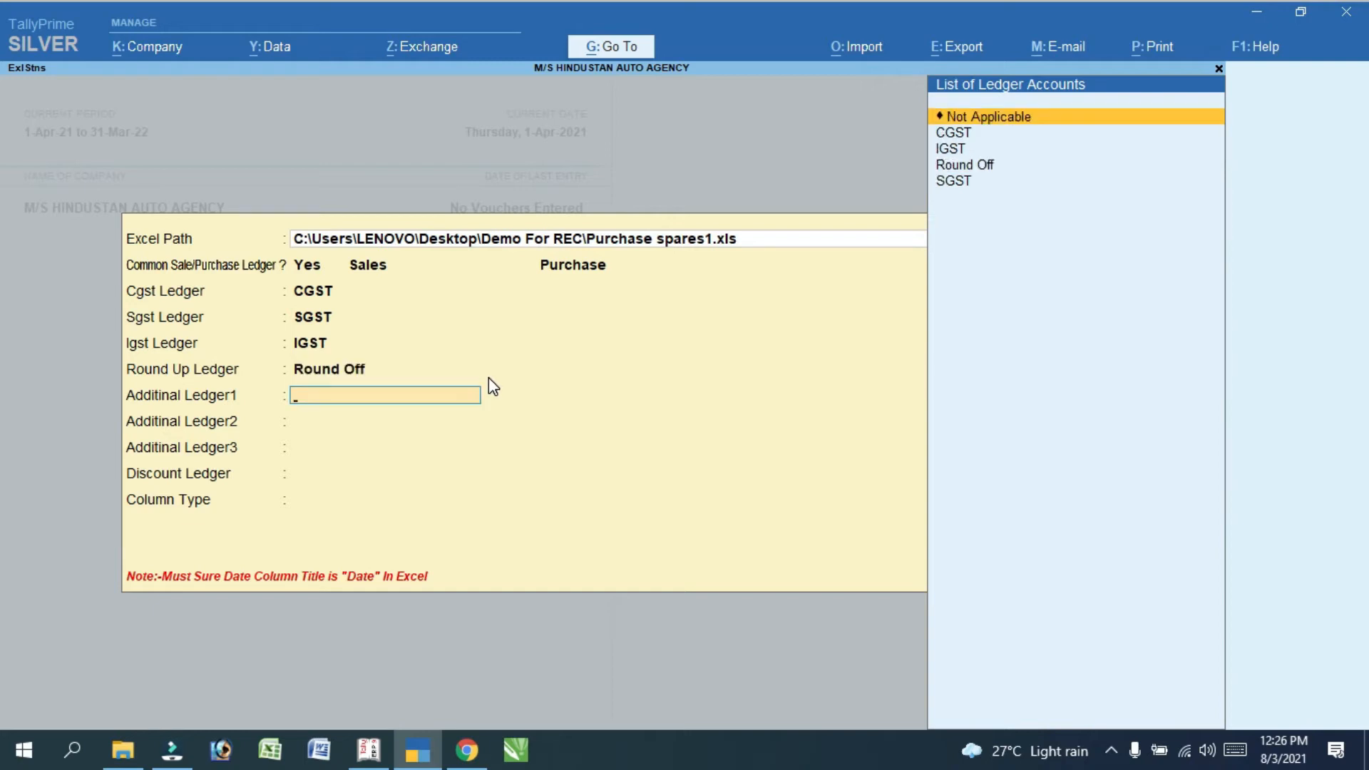
key(Return)
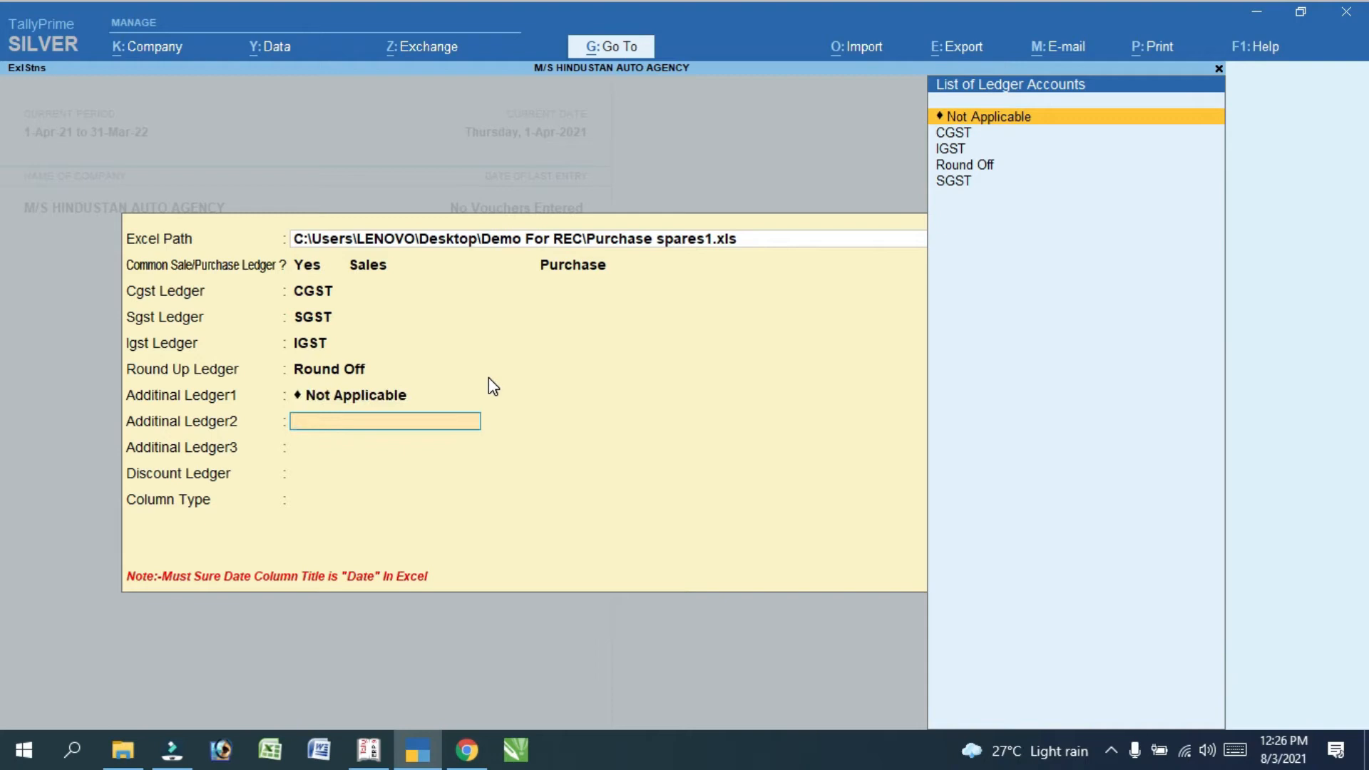
key(Return)
key(Return)
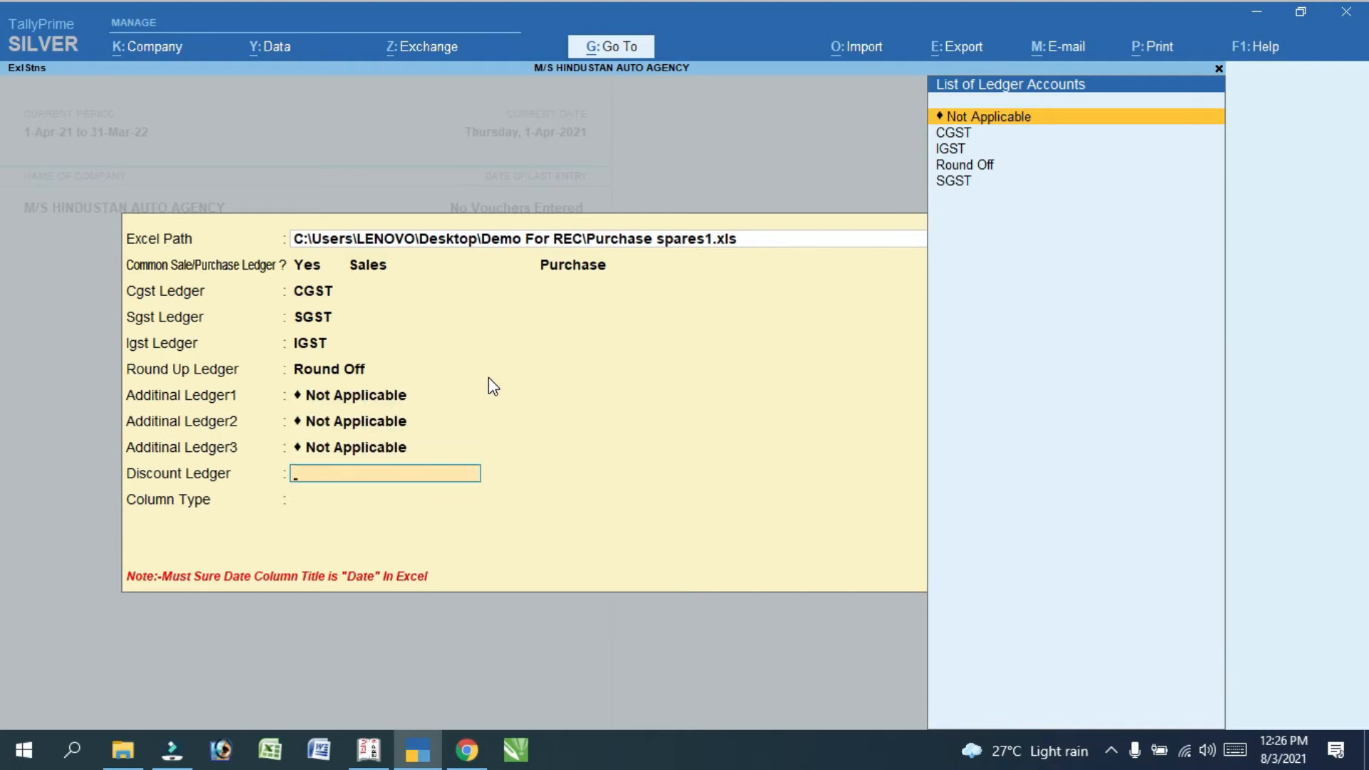
key(Return)
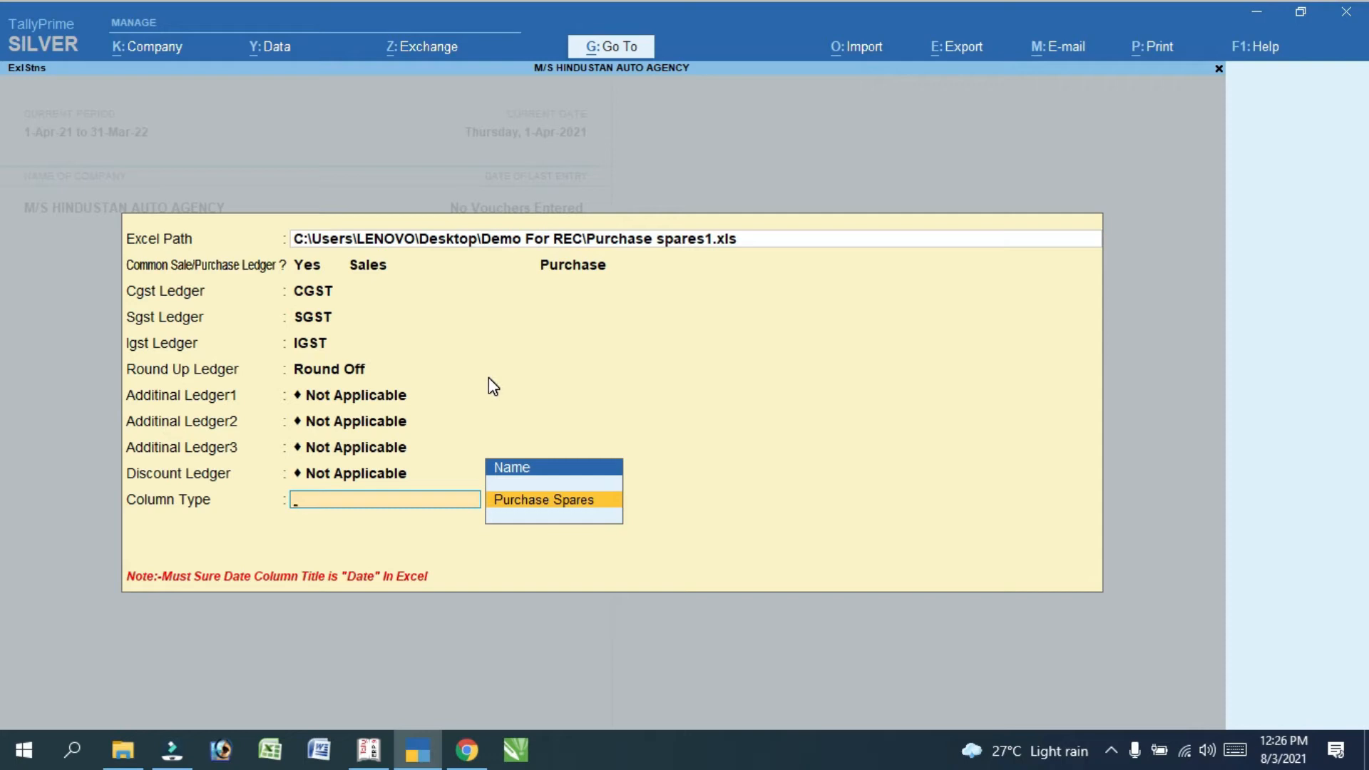
Set Column Type to Purchase Spares and load the Excel data into the import preview
key(Return)
key(Return)
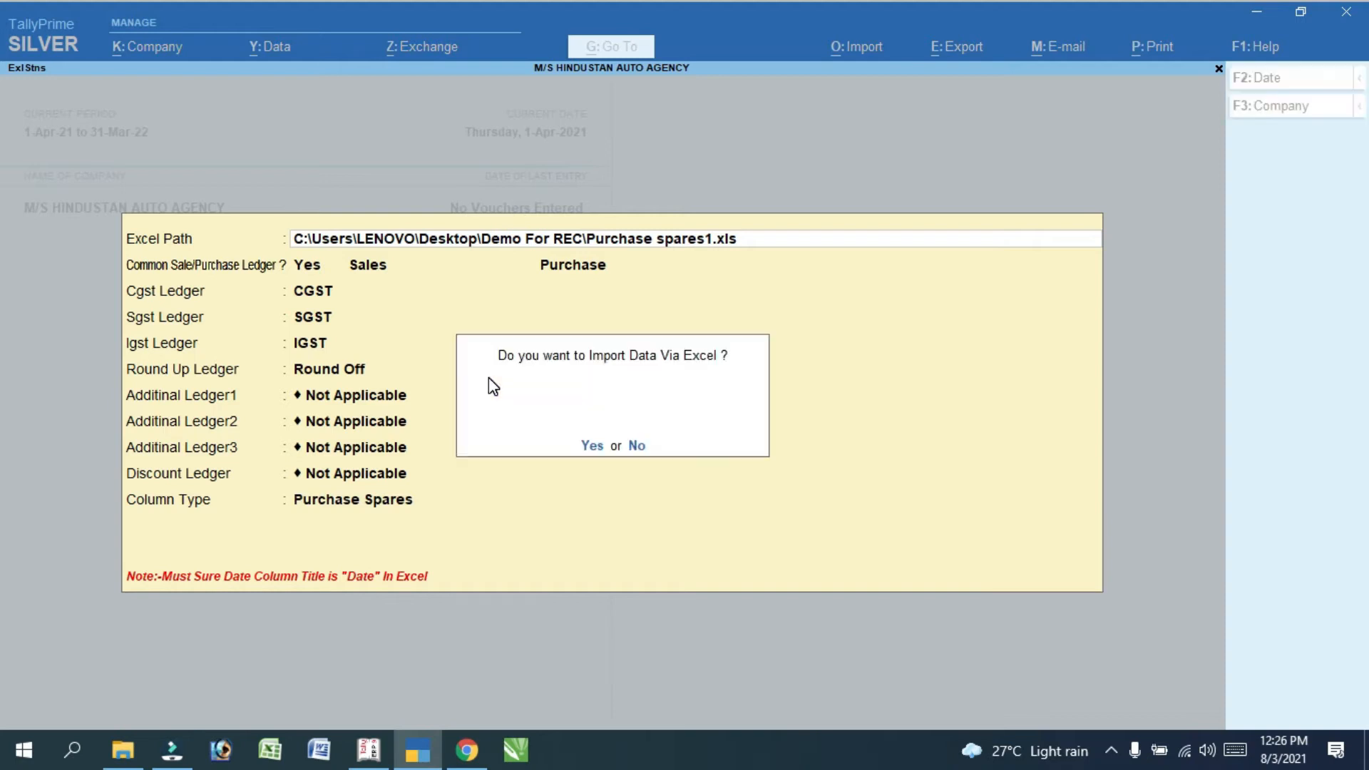
key(Return)
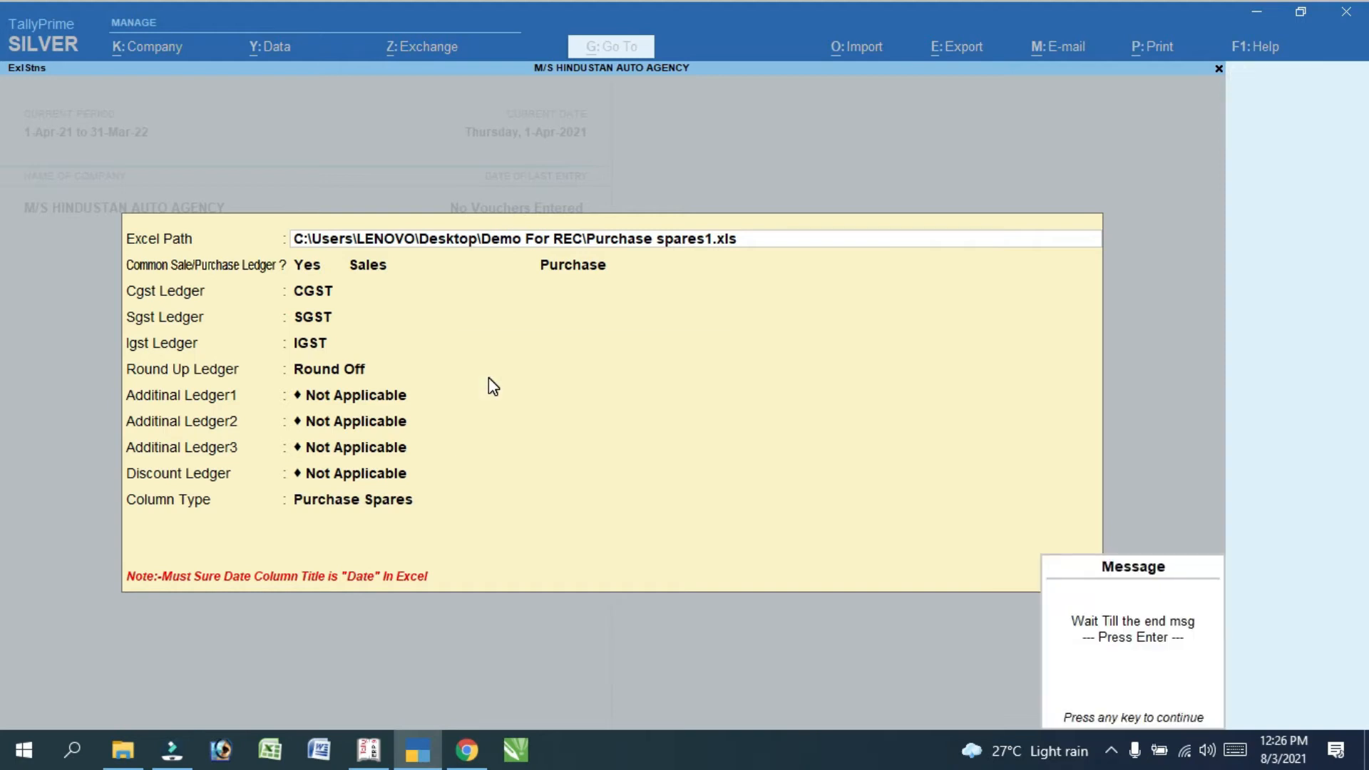
key(Return)
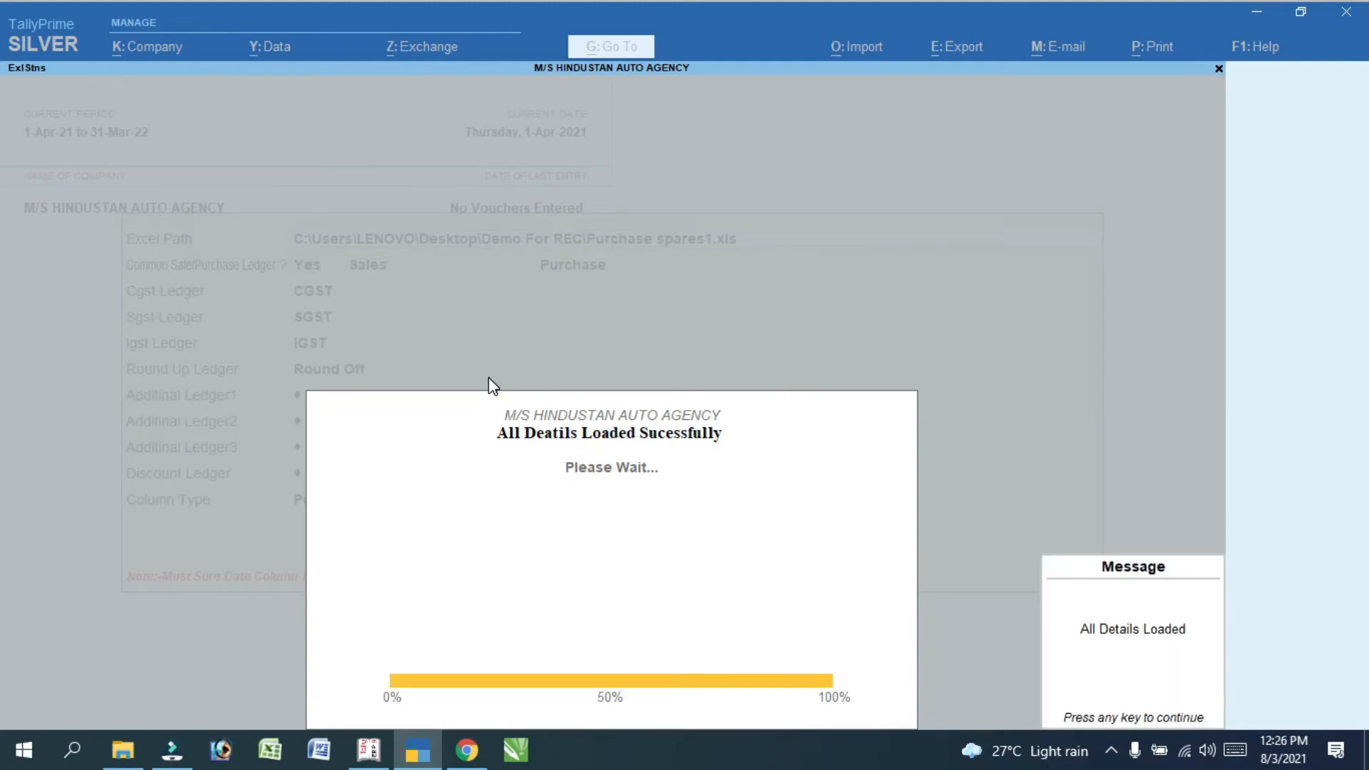
key(Return)
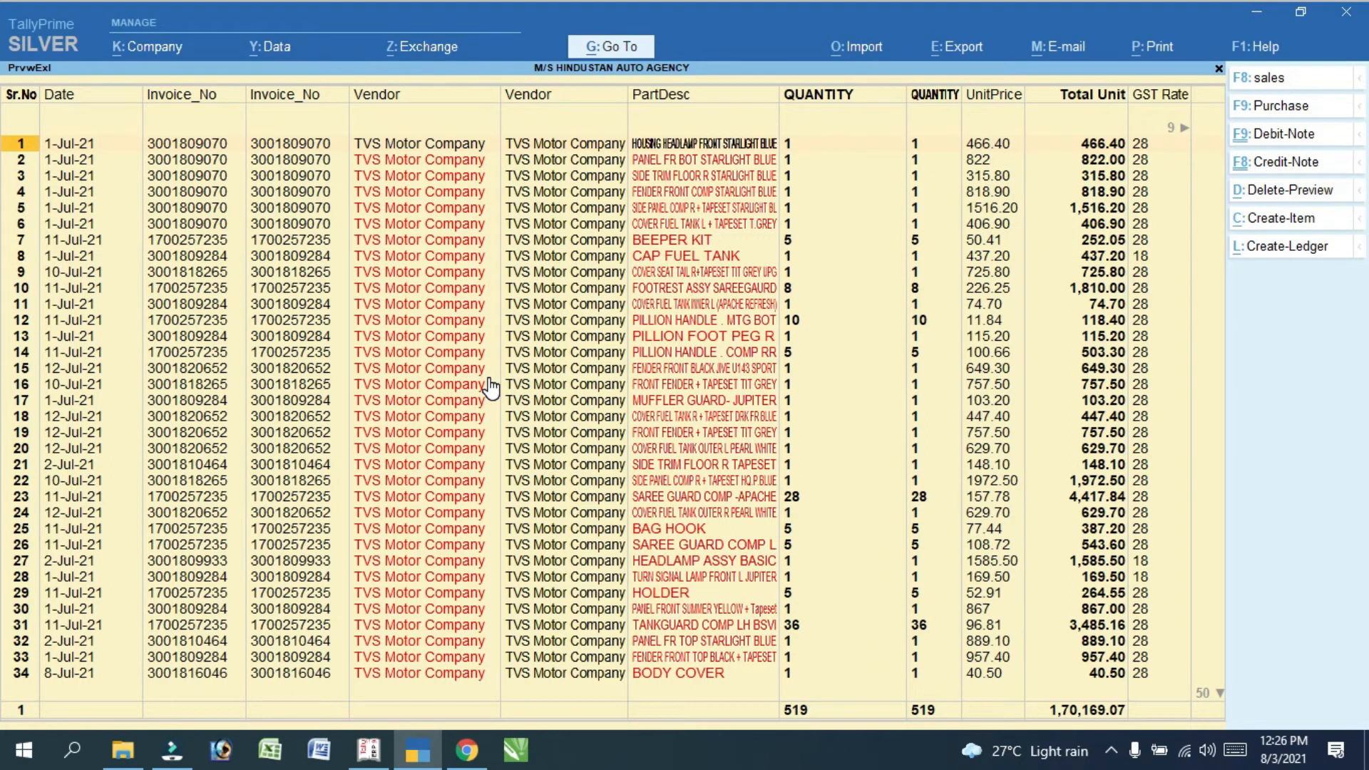
Examine the Vendor and invoice columns across the first rows of the import preview
key(Right)
key(Right)
key(Right)
key(Right)
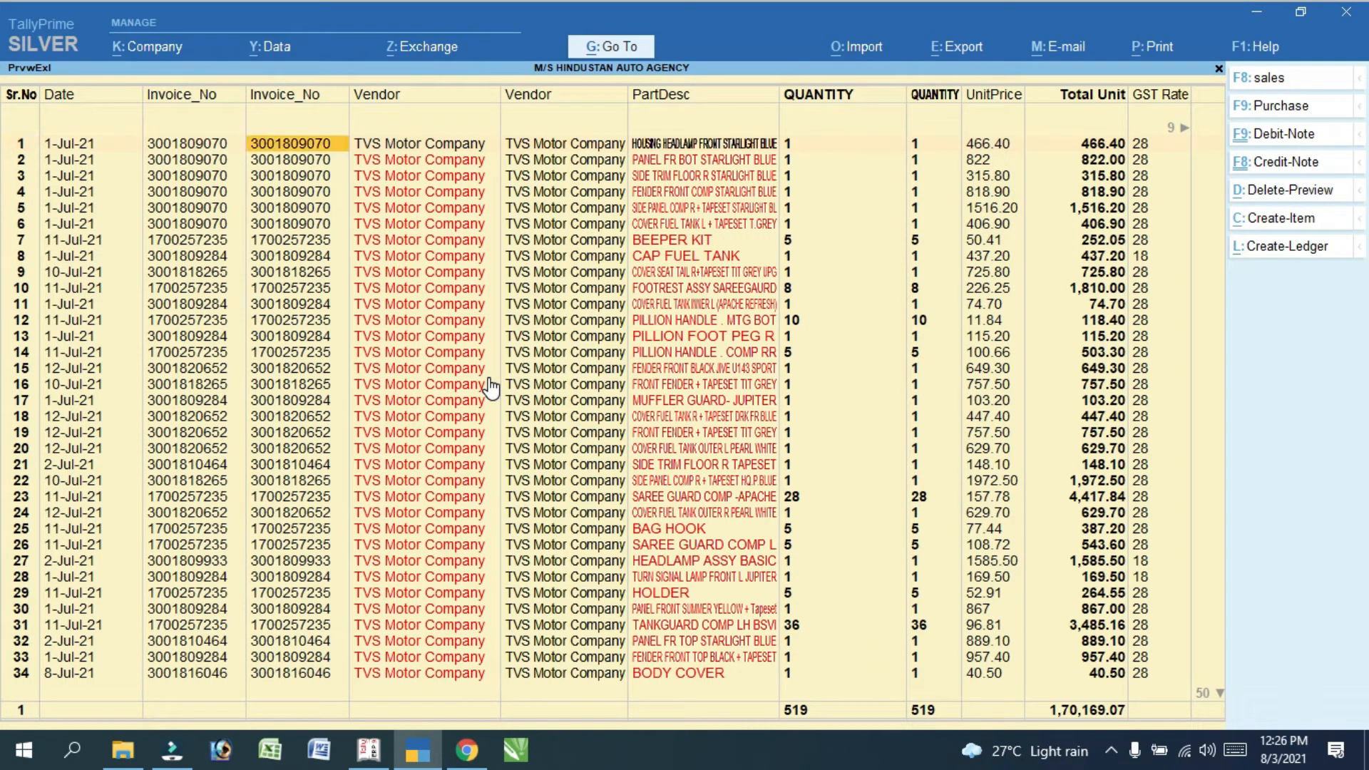
key(Down)
key(Down)
key(Down)
key(Down)
key(Down)
key(Down)
key(Down)
key(Down)
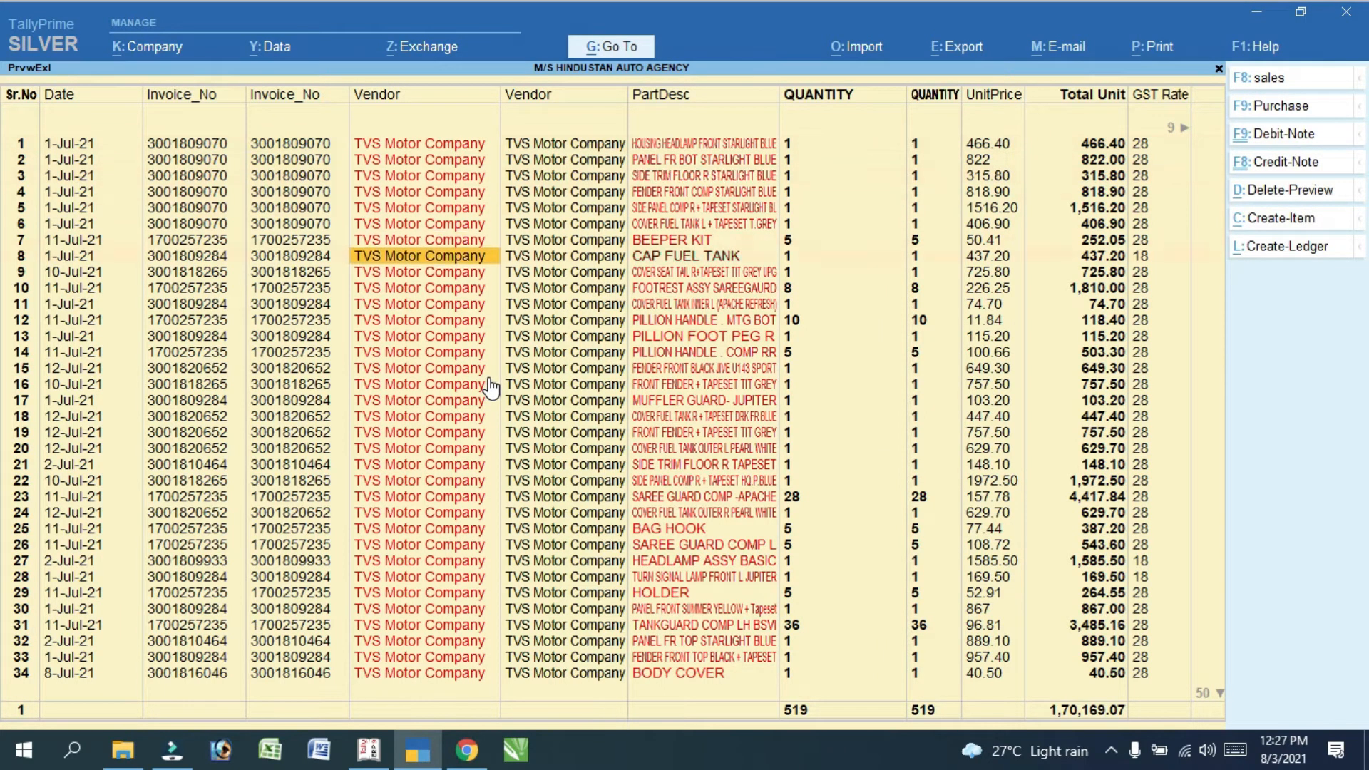
key(Up)
key(Up)
key(Up)
key(Up)
key(Up)
key(Up)
key(Up)
key(Up)
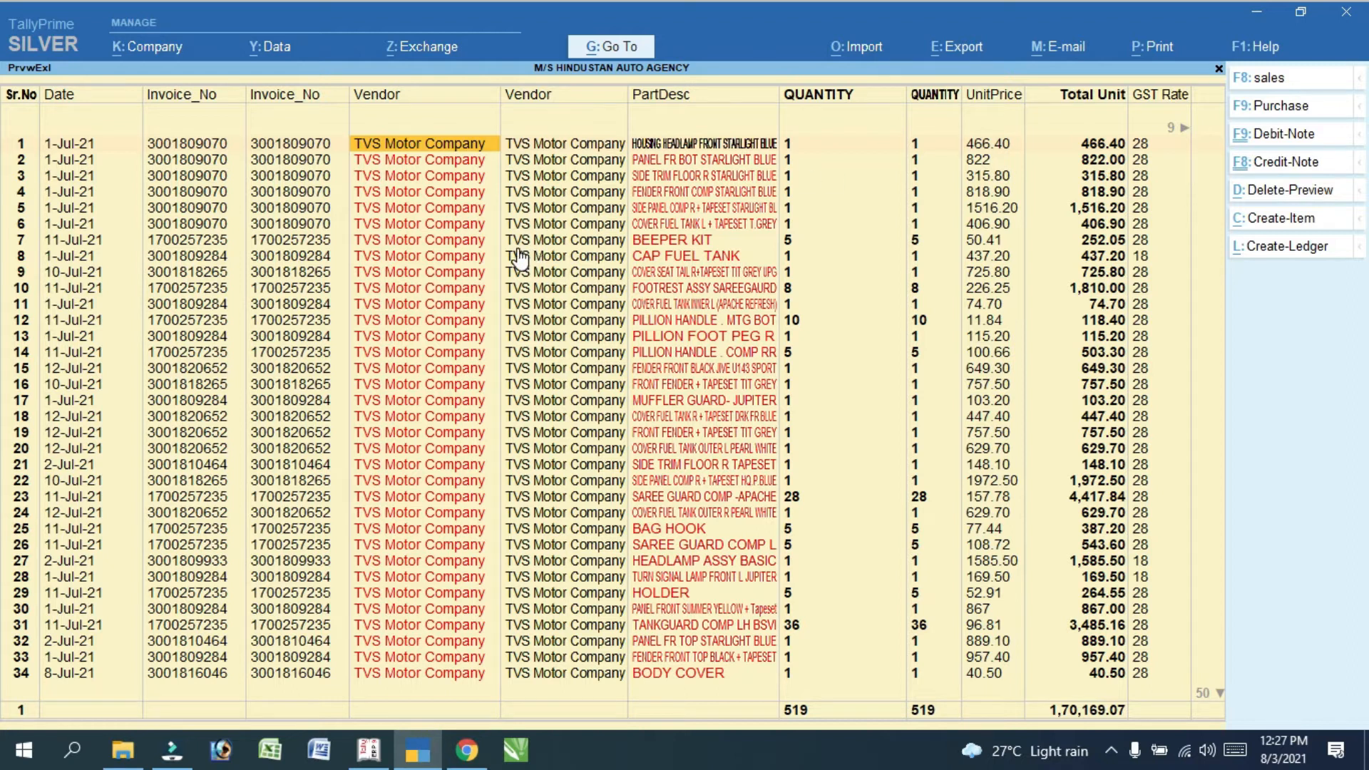
Create the missing vendor ledgers from the preview under the Sundry Creditors group
click(1278, 249)
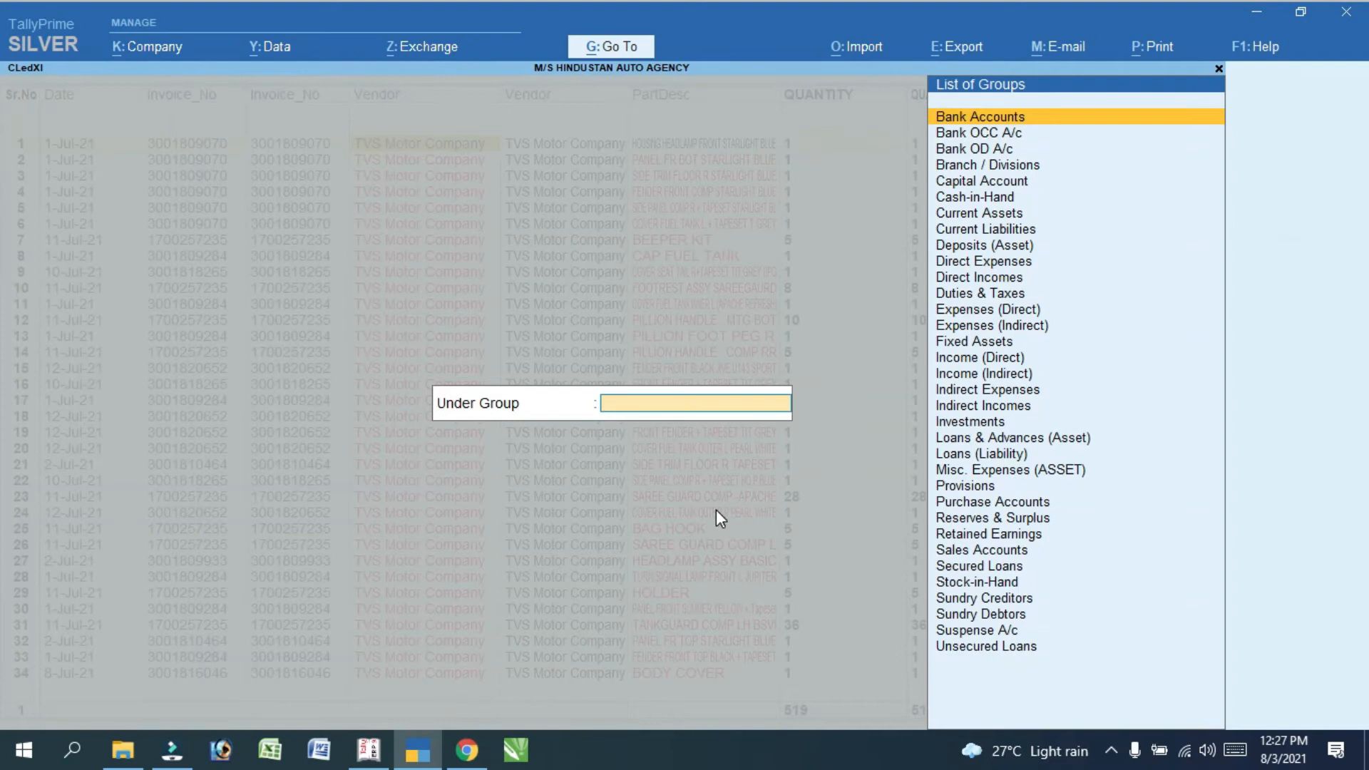
text(Sun)
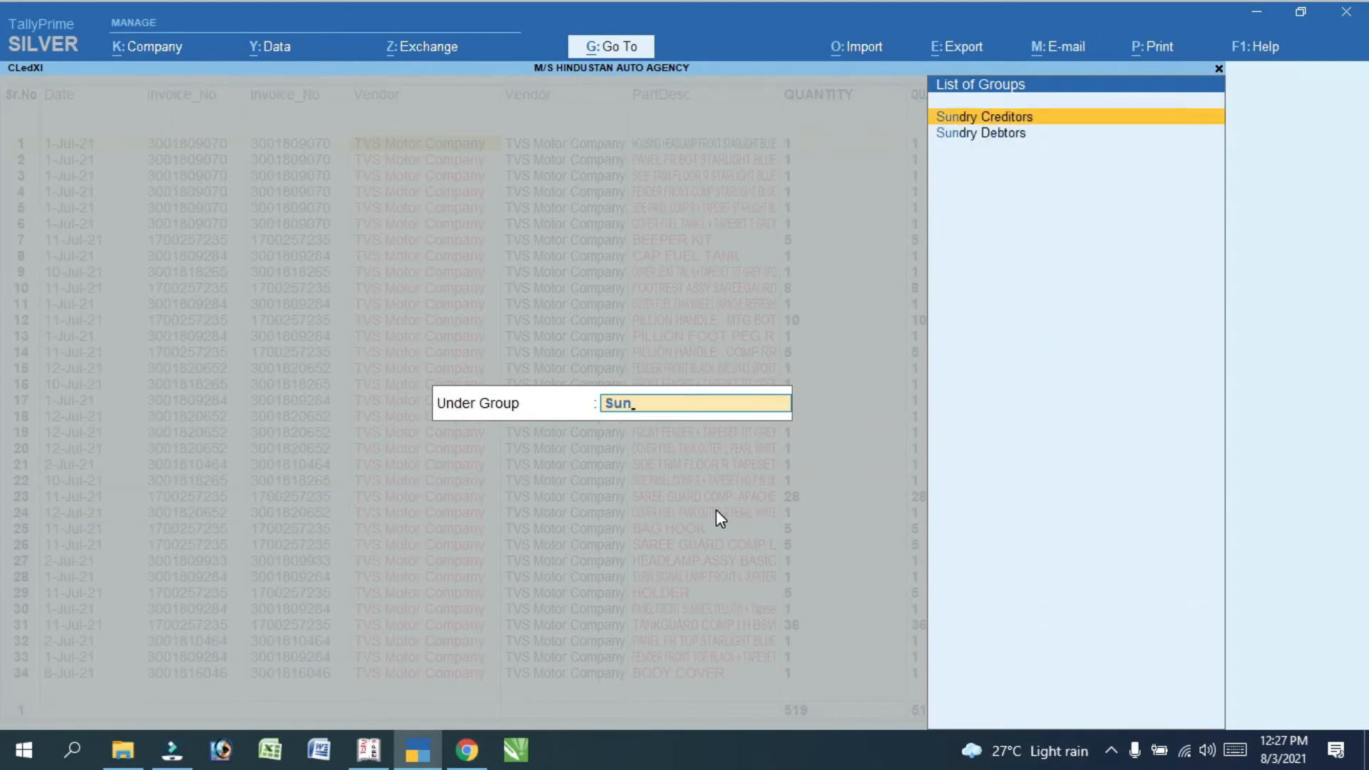
key(Return)
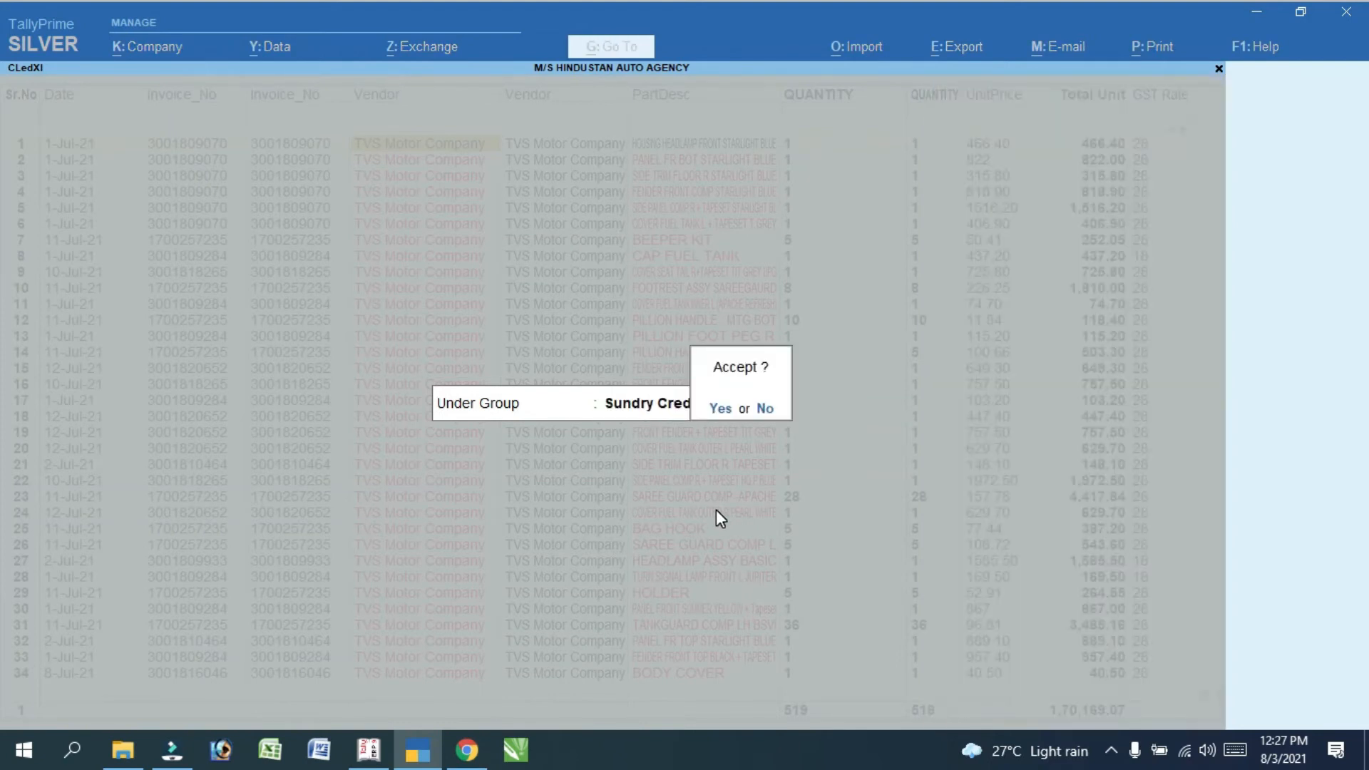
key(Return)
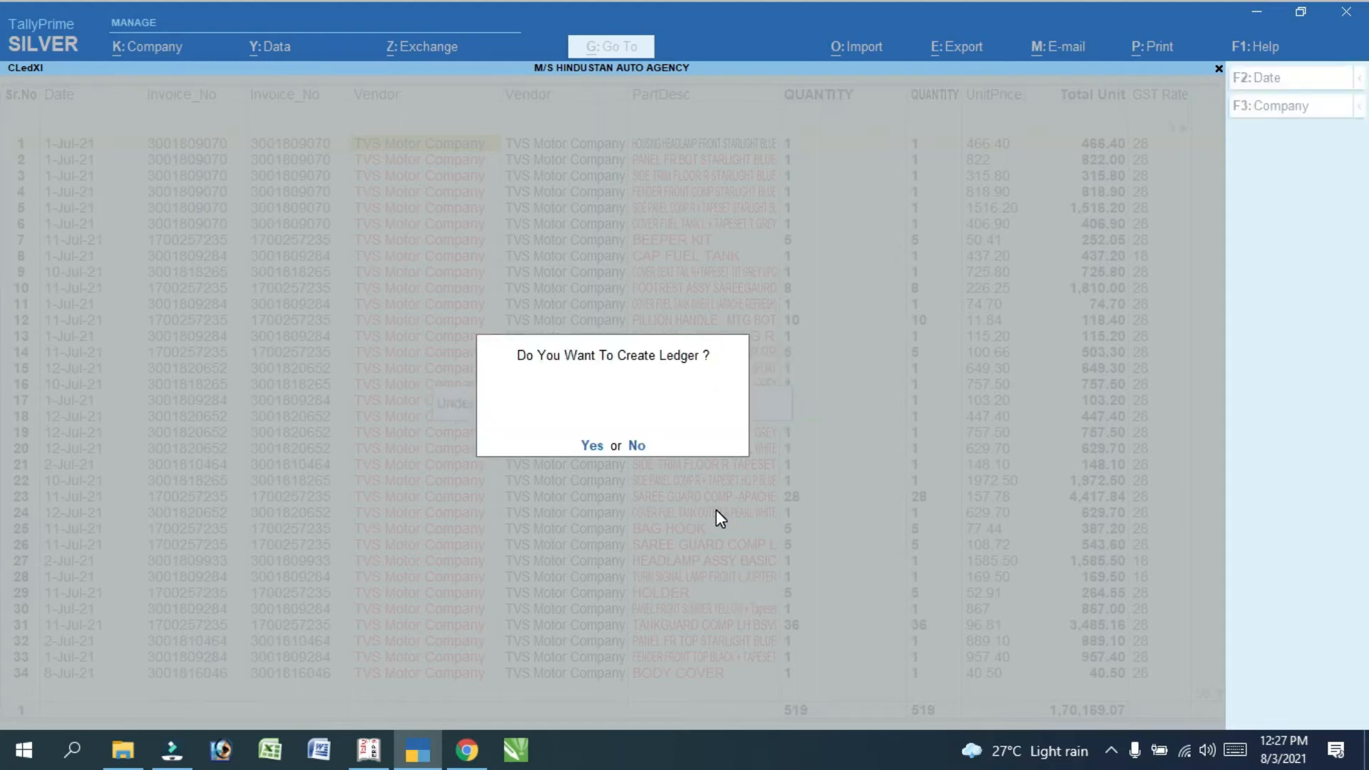
key(Return)
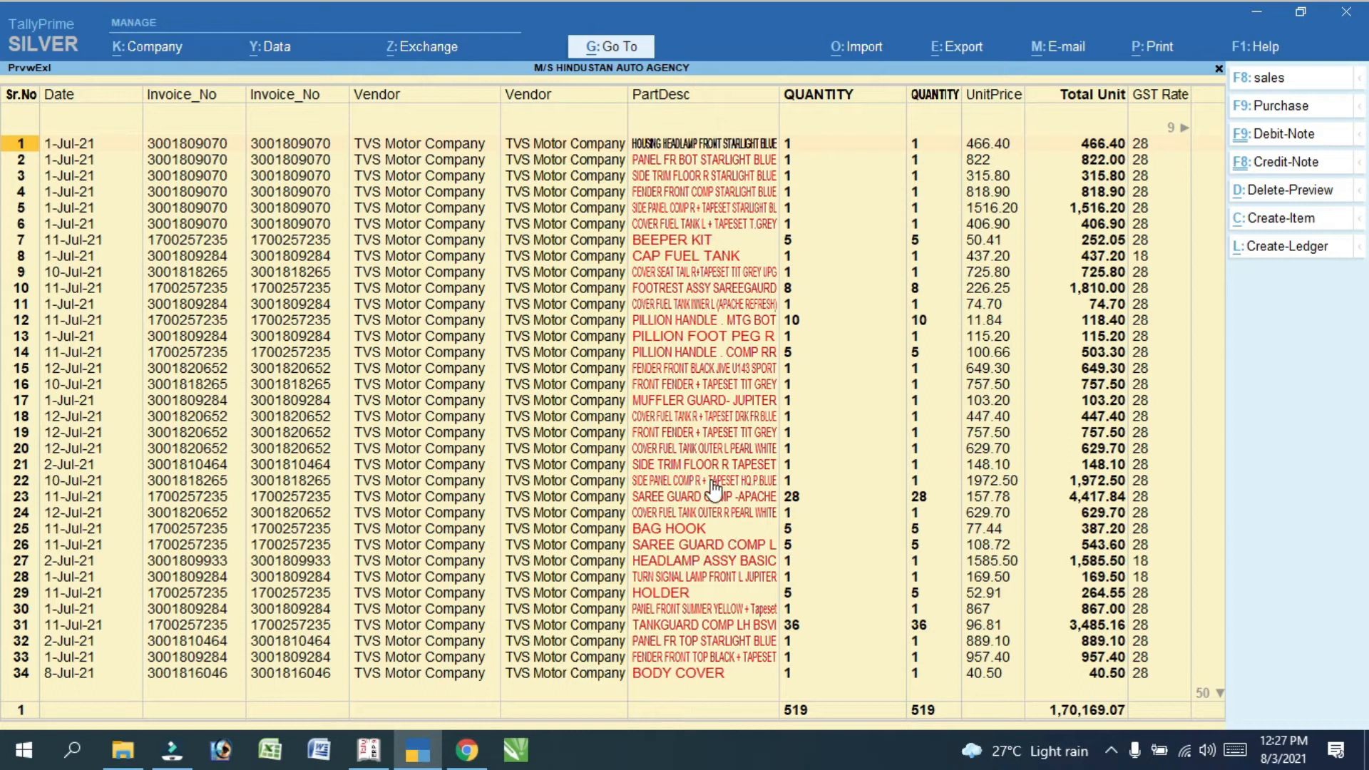
Create the missing stock items from the preview in stock group SPARES, with unit From PC set to Pcs, applicable from 1-Apr-21
click(1282, 219)
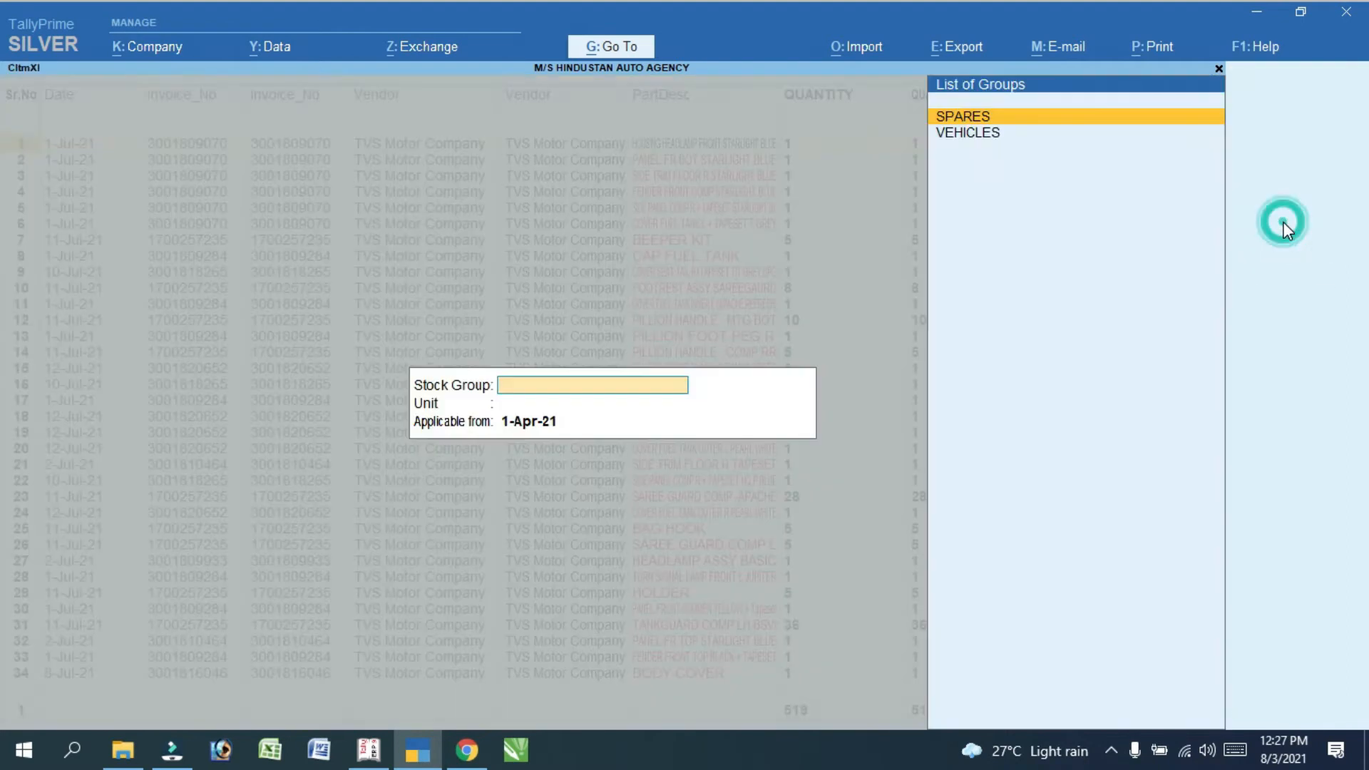
key(Down)
key(Up)
key(Return)
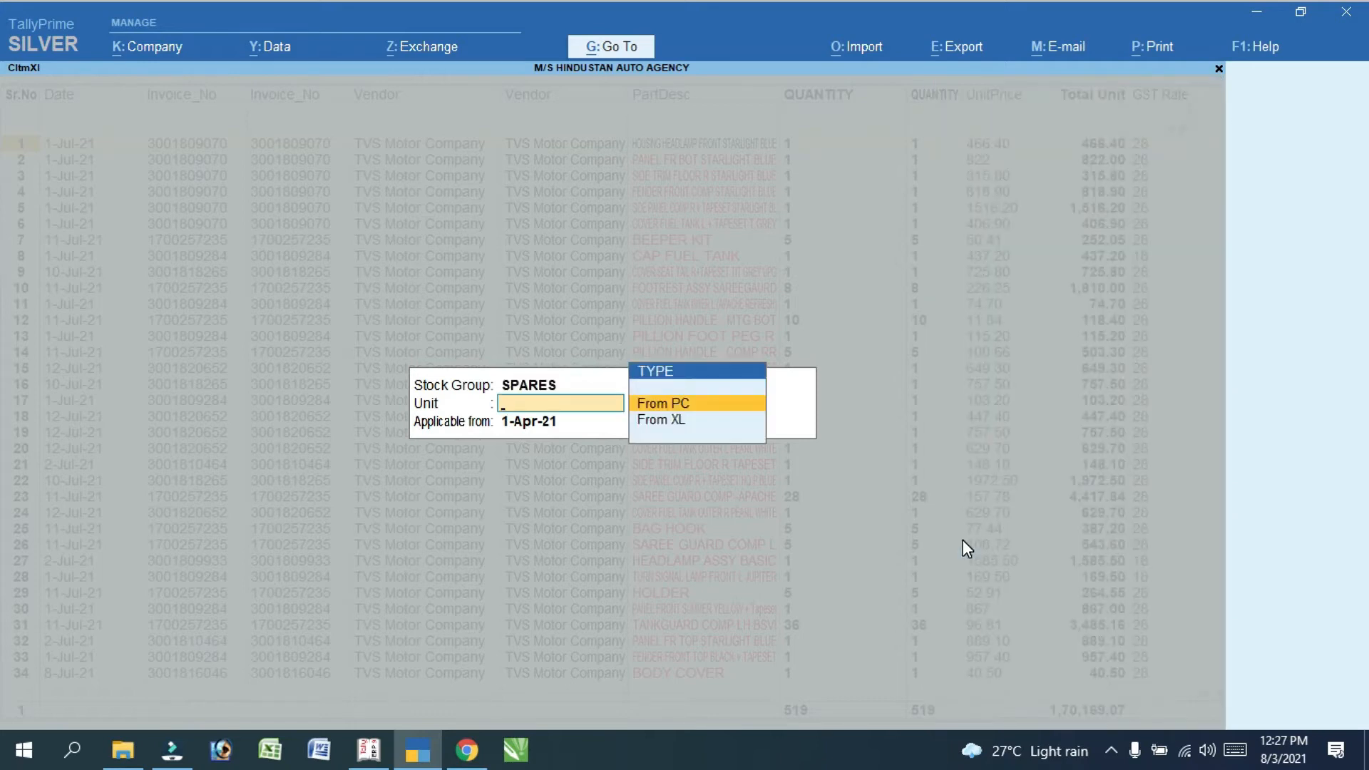
key(Return)
key(Down)
key(Down)
key(Down)
key(Down)
key(Down)
key(Down)
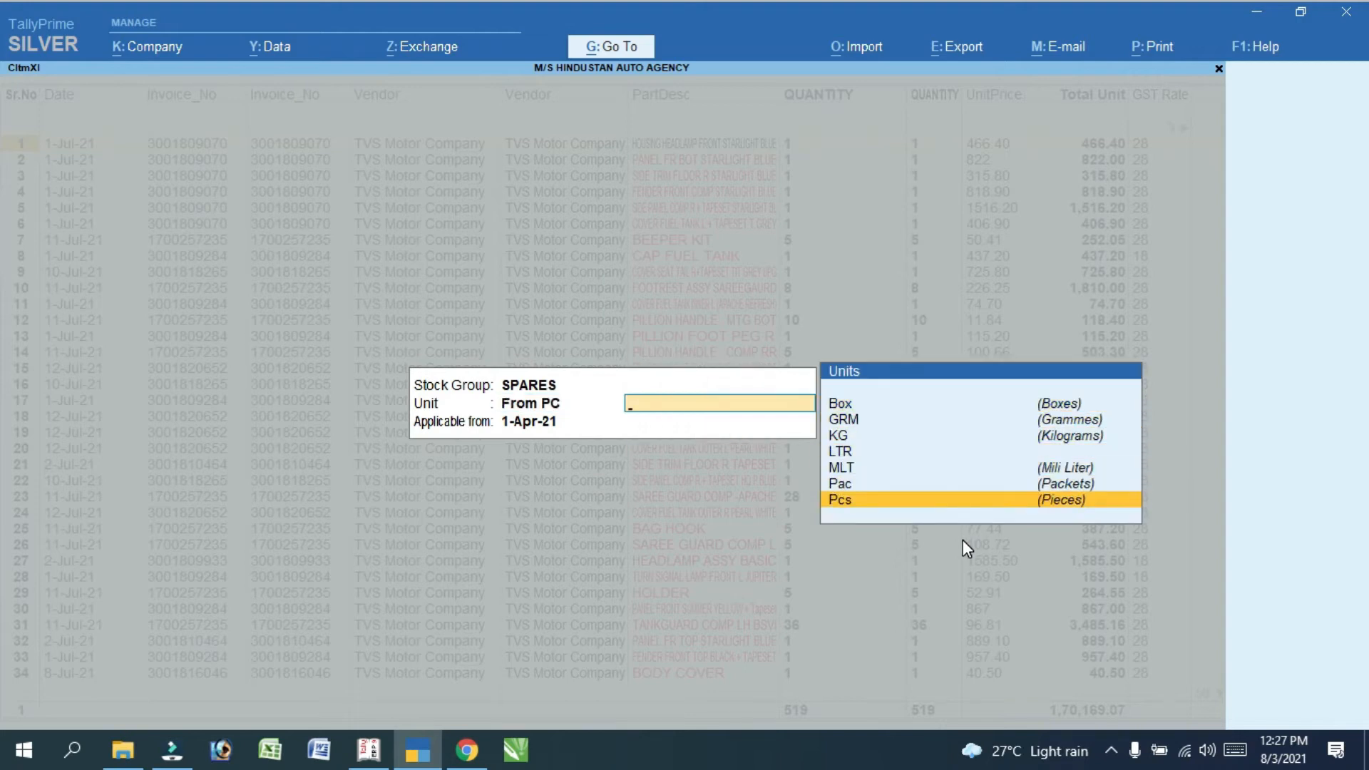
key(Return)
key(Return)
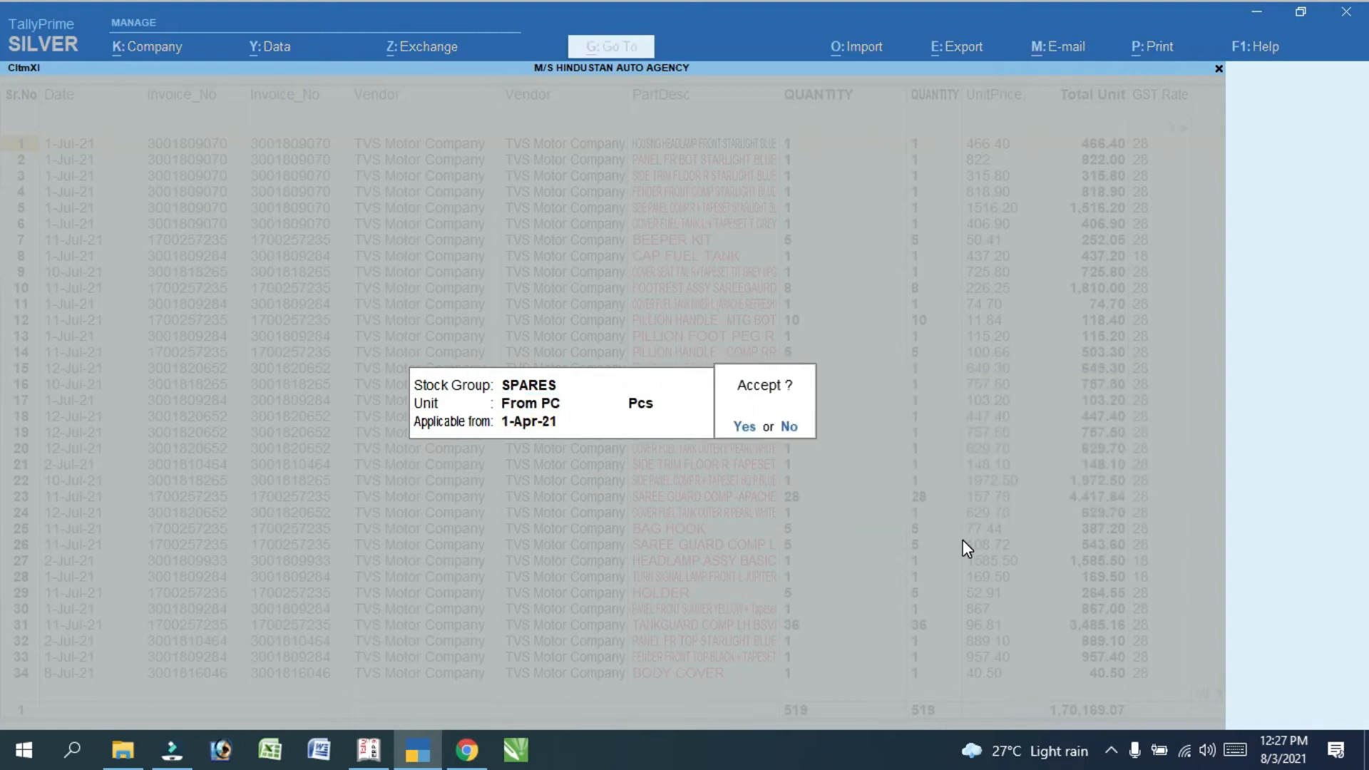
key(Return)
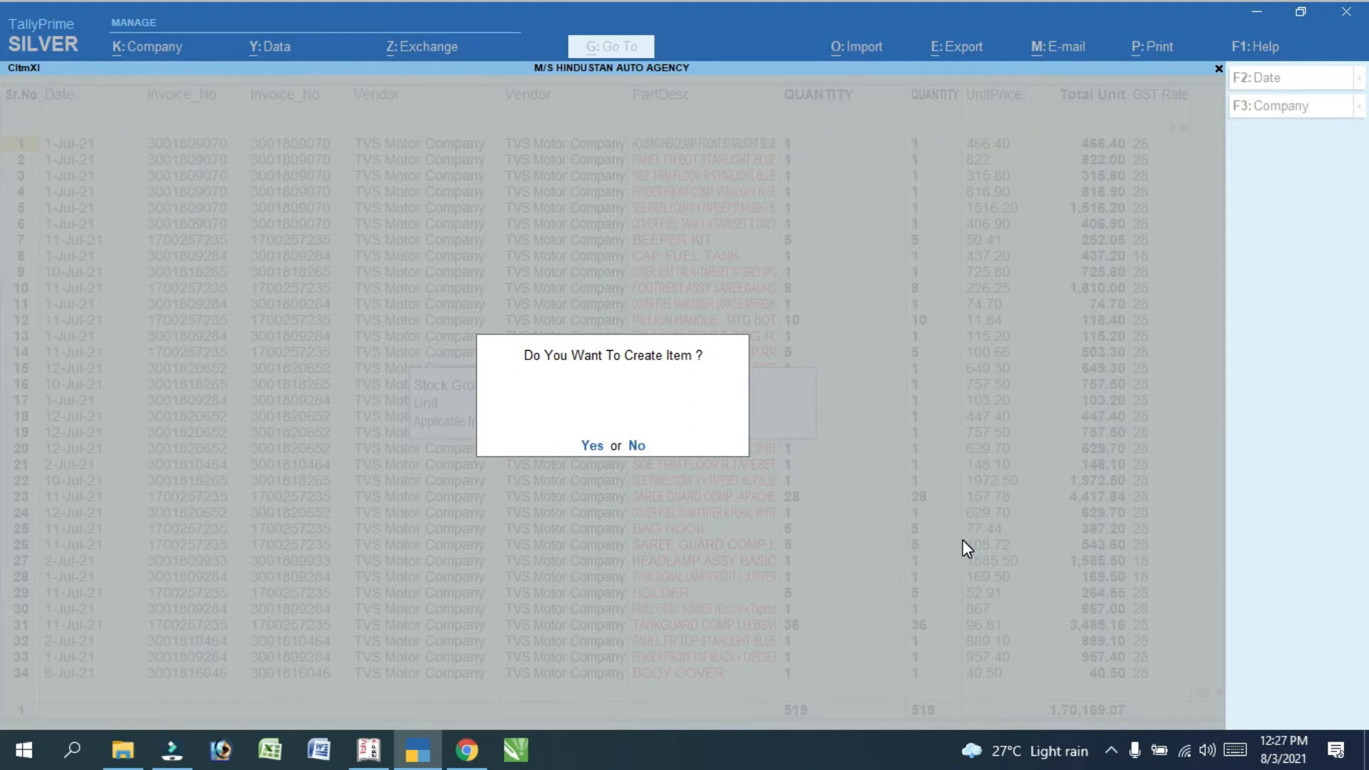
key(Return)
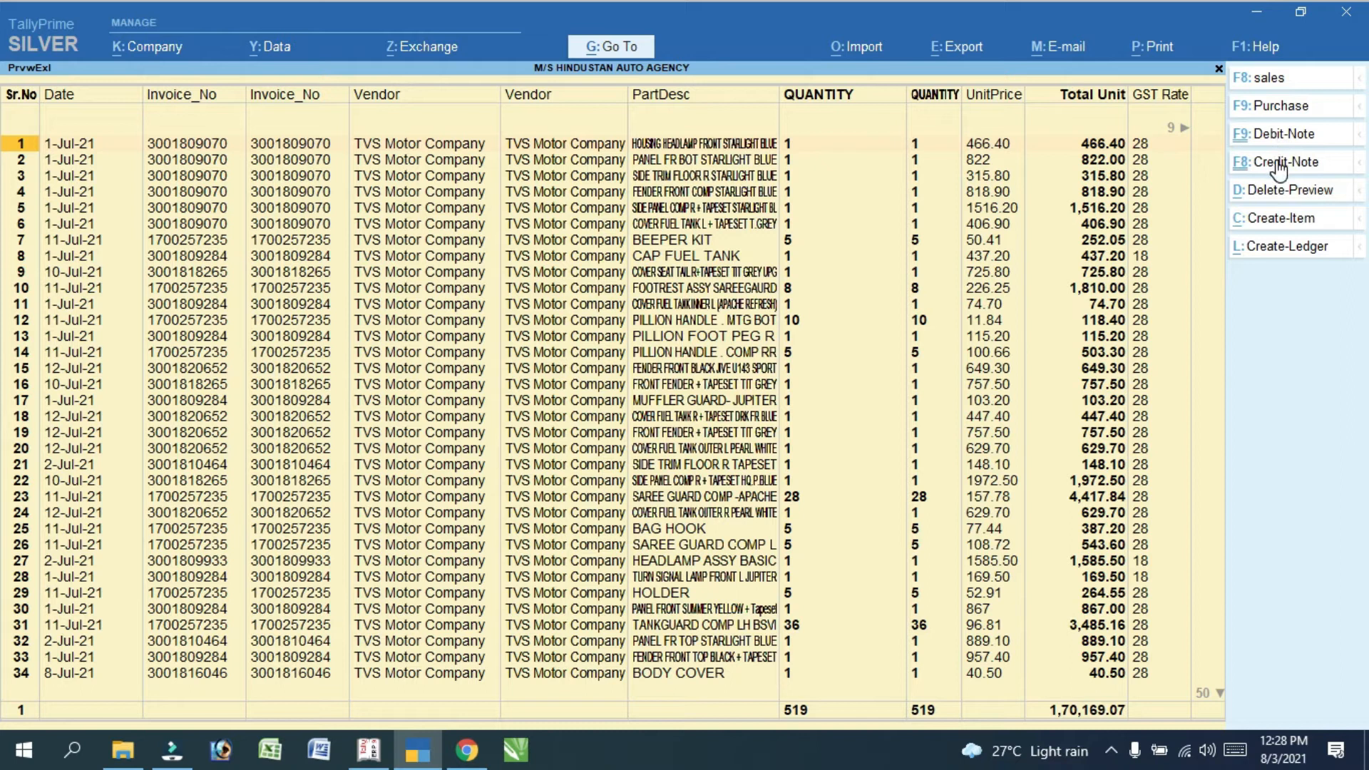
Generate the purchase vouchers from the preview with voucher type Purchase, and return to the Gateway of Tally
click(1281, 106)
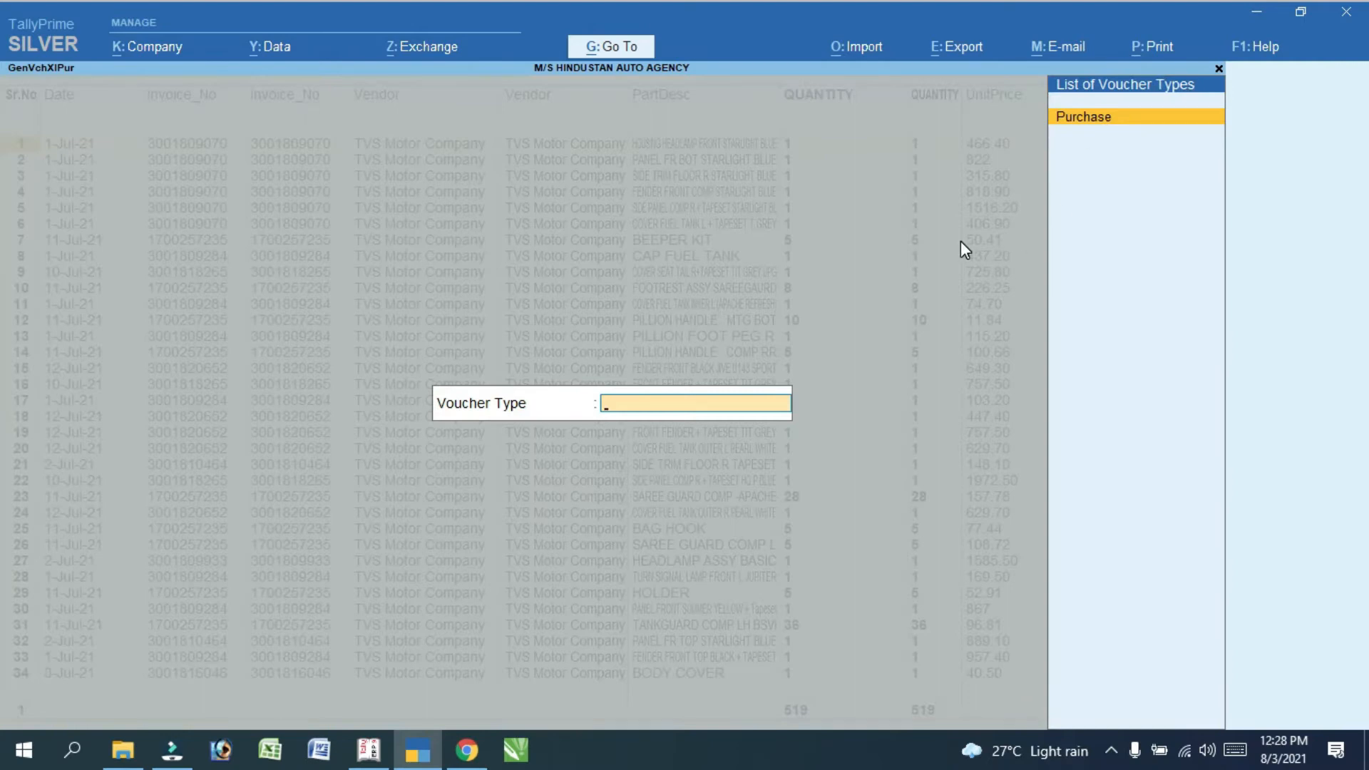
key(Return)
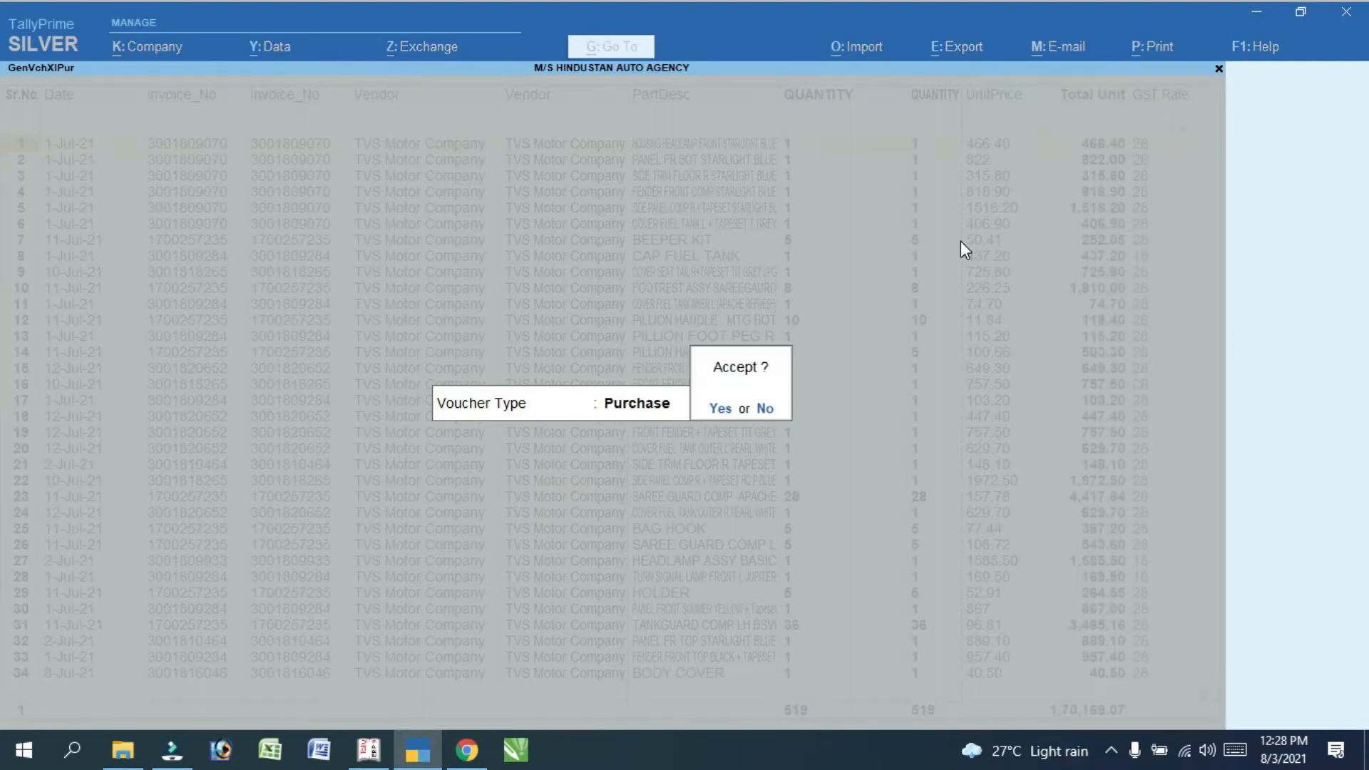
key(Return)
key(Return)
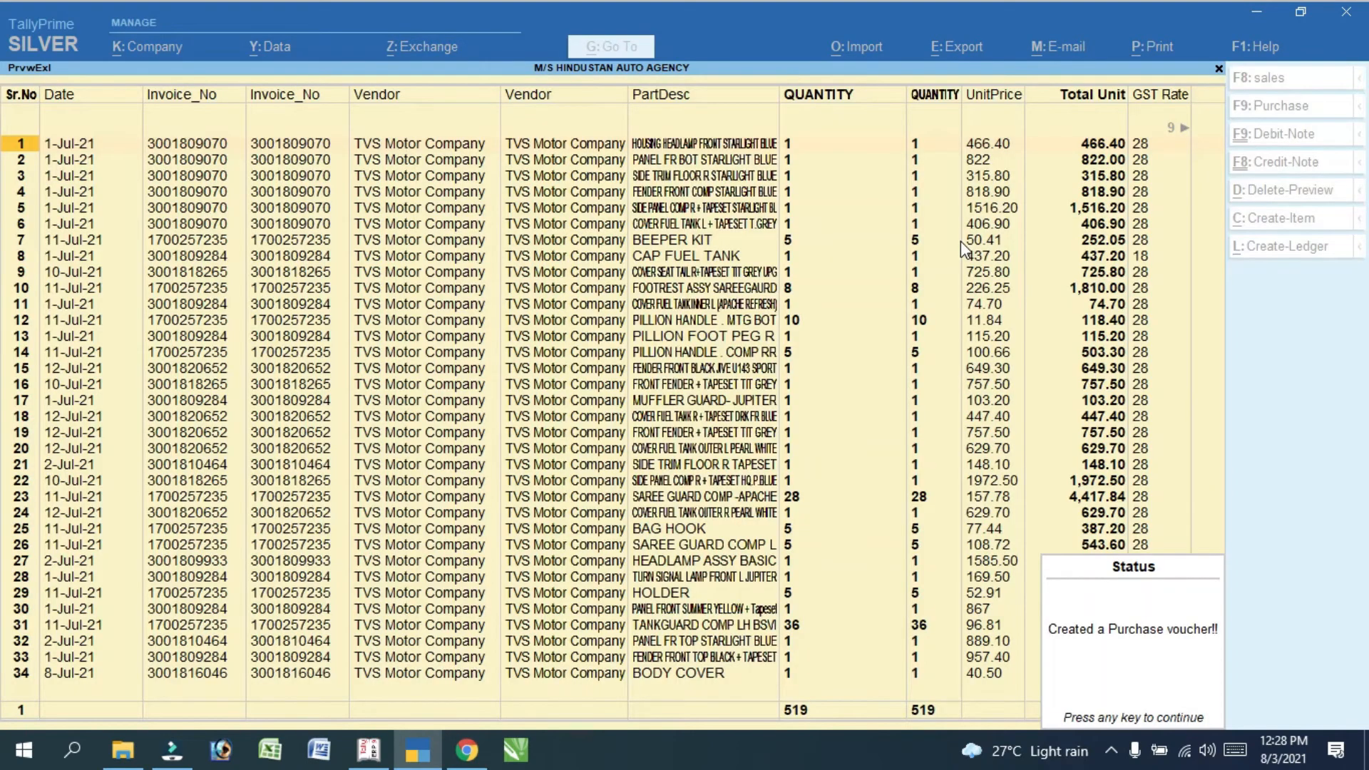
key(Return)
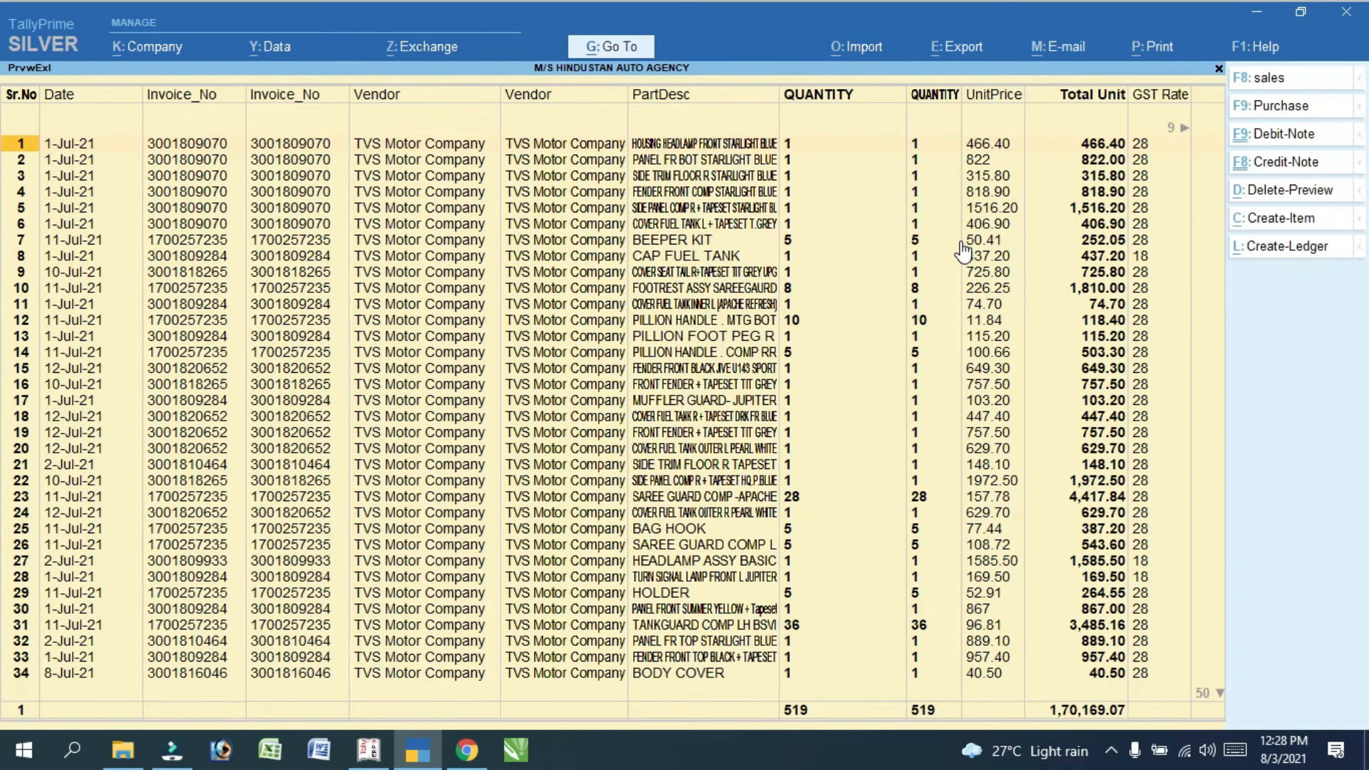
key(Escape)
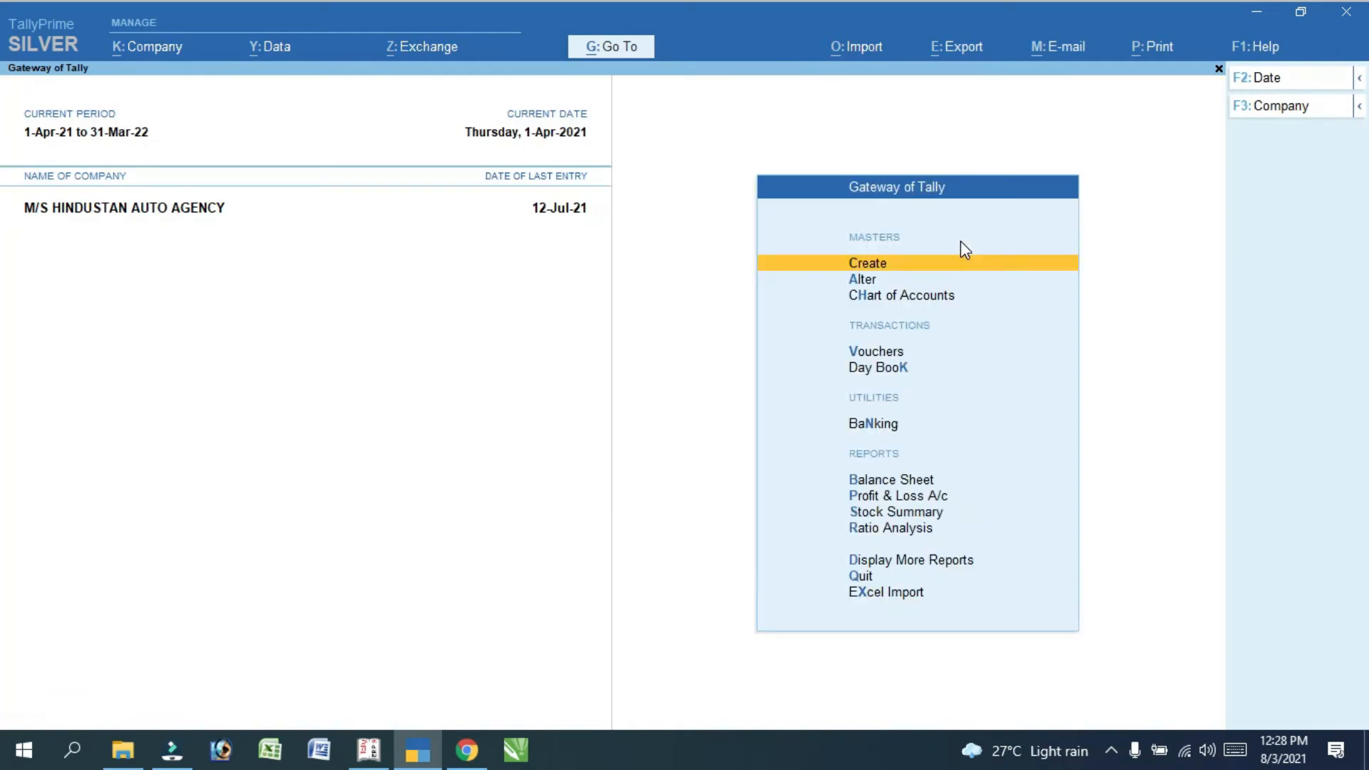
Open the Statistics report and drill down from Purchase to the July 2021 list of purchase vouchers
key(d)
key(s)
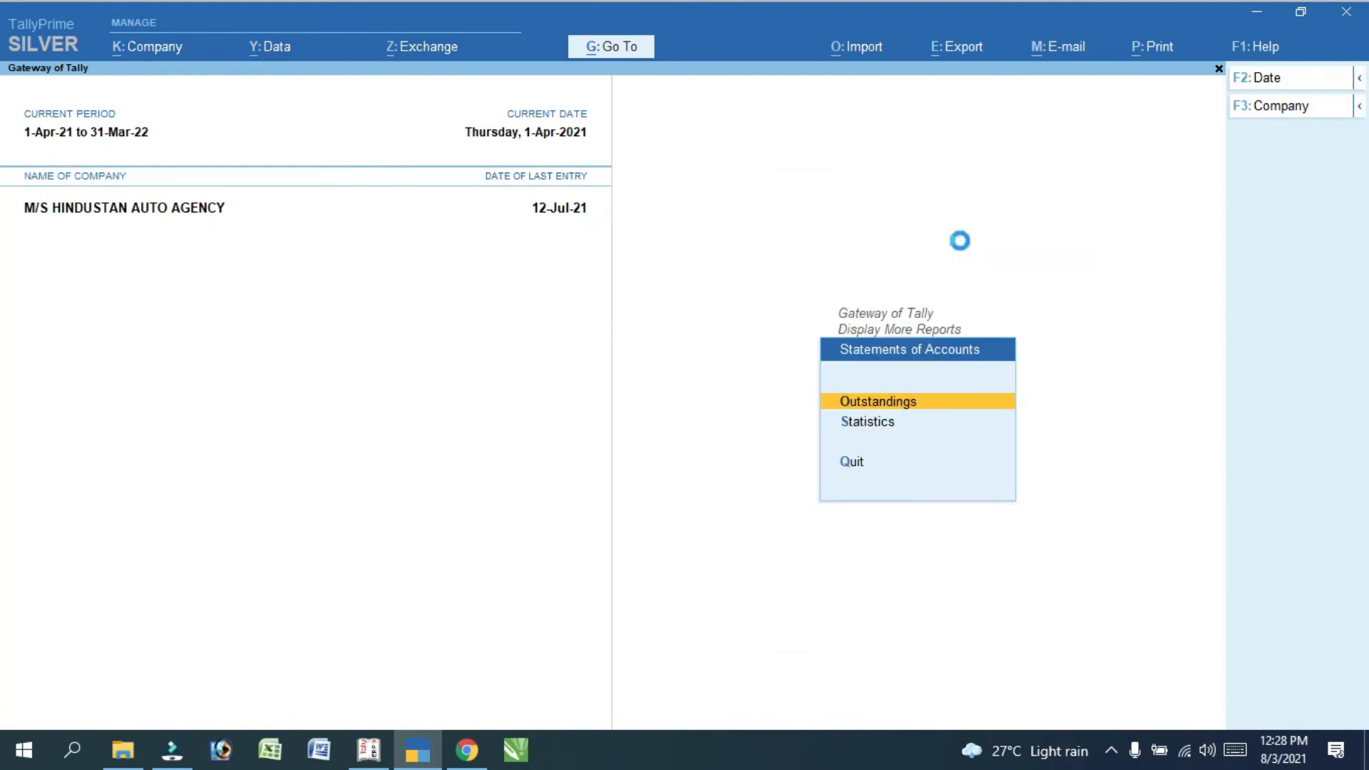
key(s)
key(Down)
key(Down)
key(Down)
key(Down)
key(Down)
key(Down)
key(Down)
key(Down)
key(Down)
key(Down)
key(Down)
key(Down)
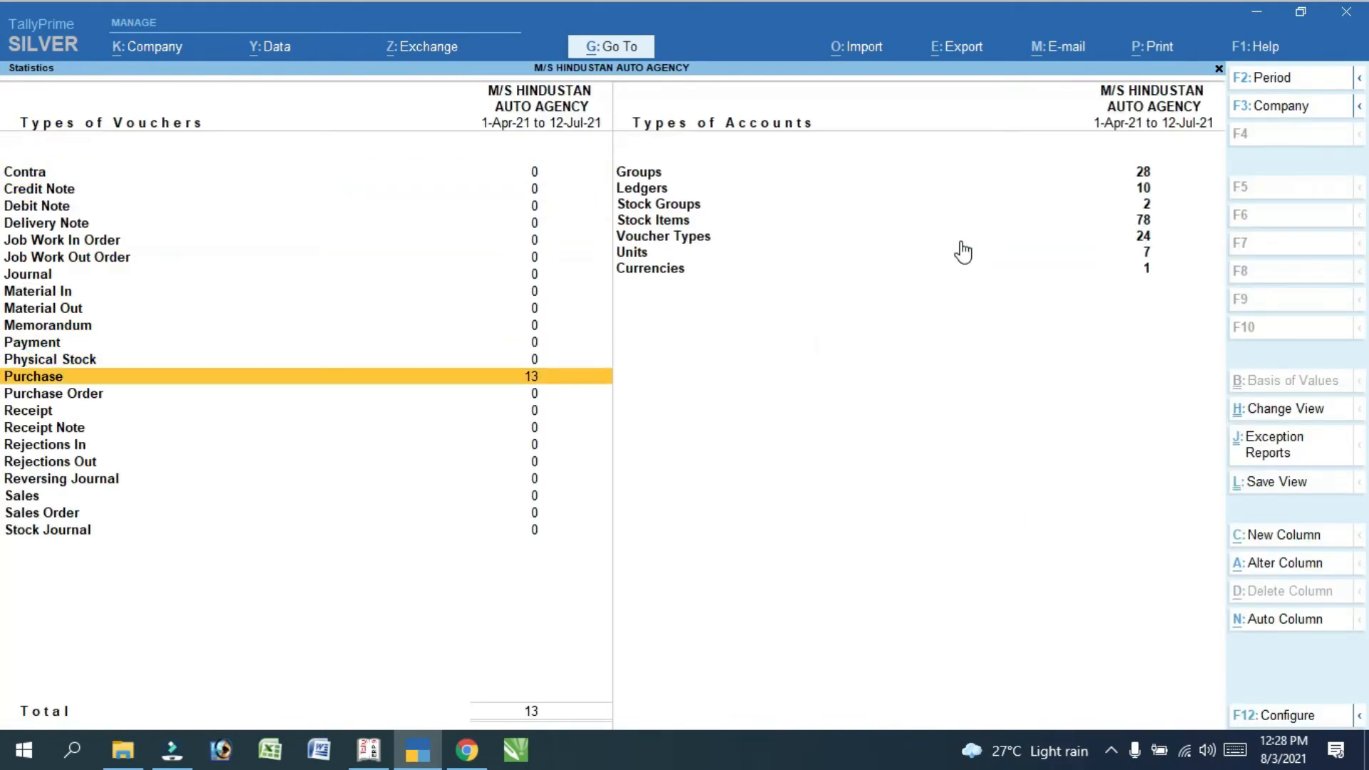
key(Return)
key(Return)
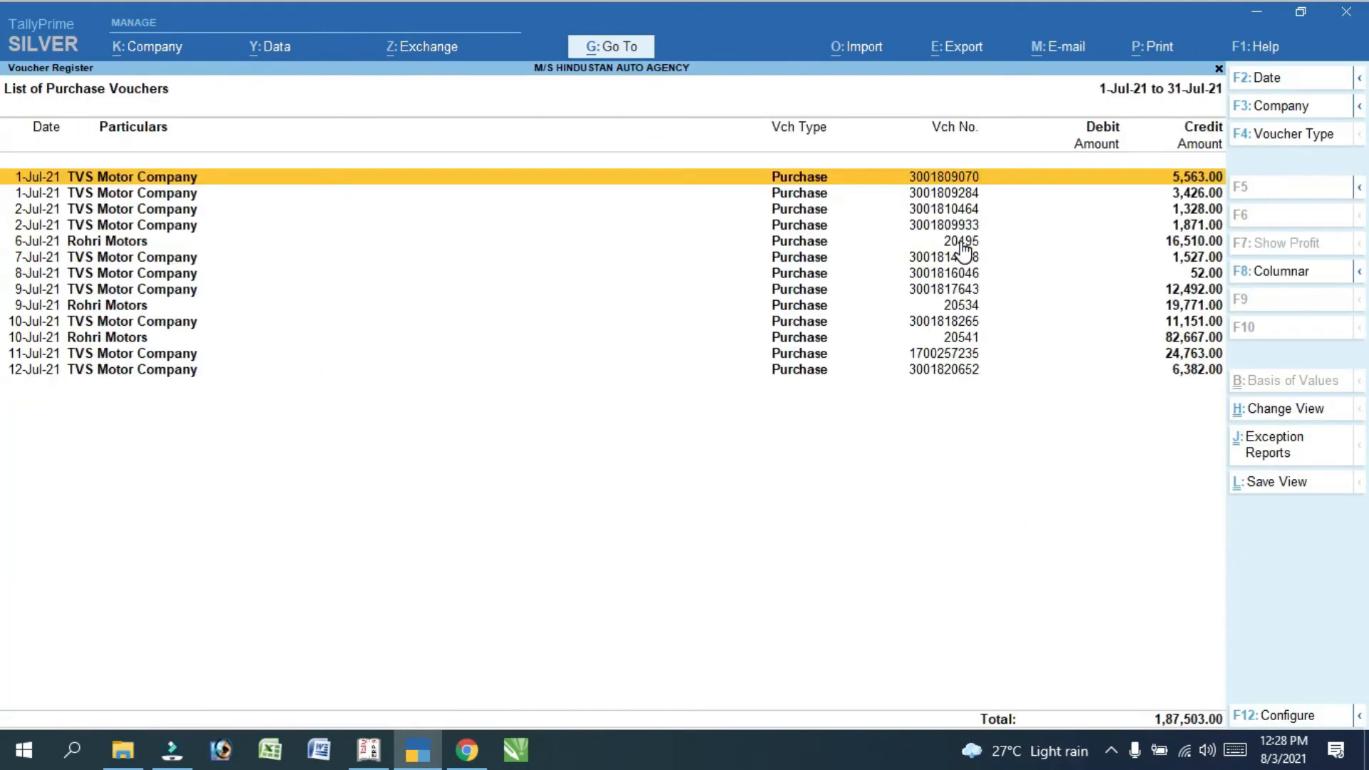
Examine the parties, voucher numbers and amounts in the July list of purchase vouchers
key(Down)
key(Down)
key(Down)
key(Down)
key(Down)
key(Down)
key(Down)
key(Down)
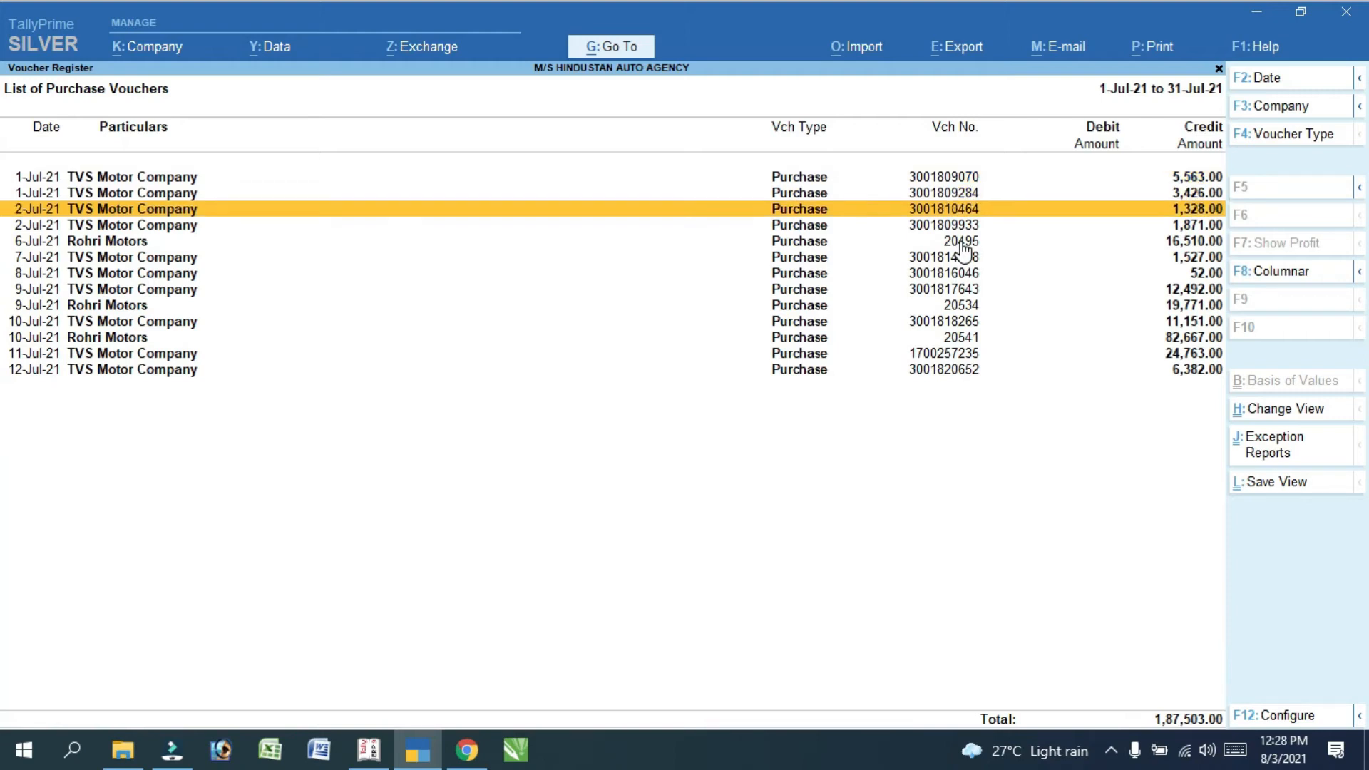
key(Down)
key(Up)
key(Up)
key(Up)
key(Up)
key(Up)
key(Up)
key(Up)
key(Up)
key(Up)
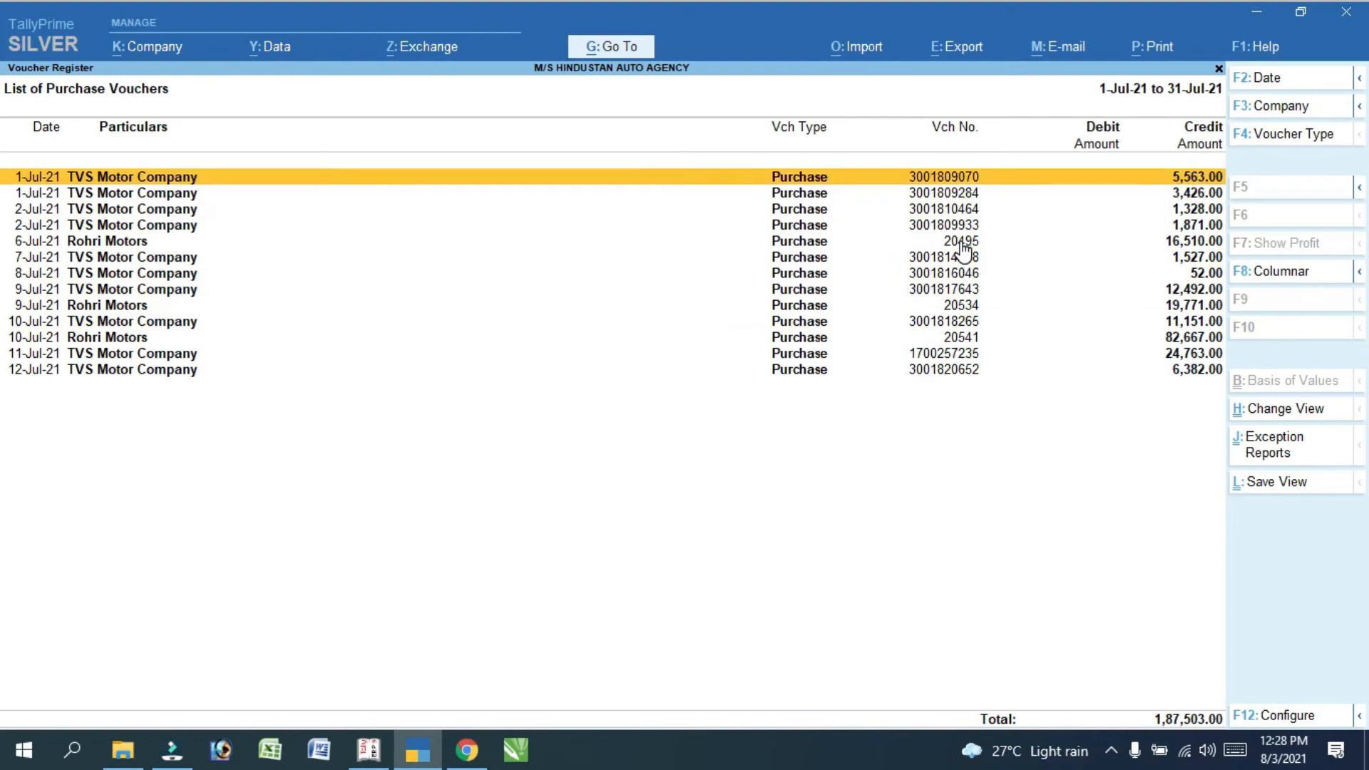
Inspect the items, IGST and round-off in the first 1-Jul-21 TVS Motor Company purchase voucher, then close it without changes
click(960, 240)
key(Return)
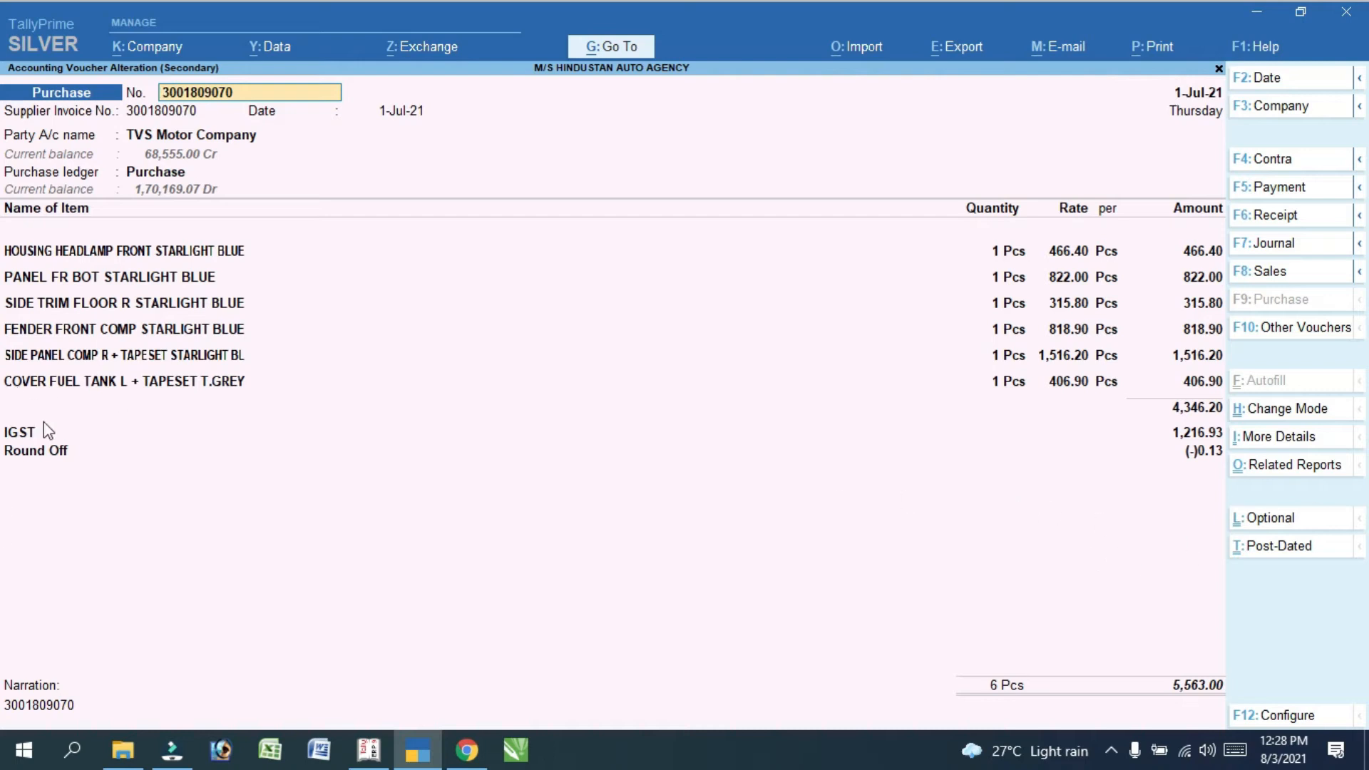
key(BackSpace)
key(Escape)
Inspect the items, CGST and SGST in the 6-Jul-21 Rohri Motors purchase voucher, and return to the Gateway of Tally
key(Down)
key(Down)
key(Down)
key(Down)
key(Return)
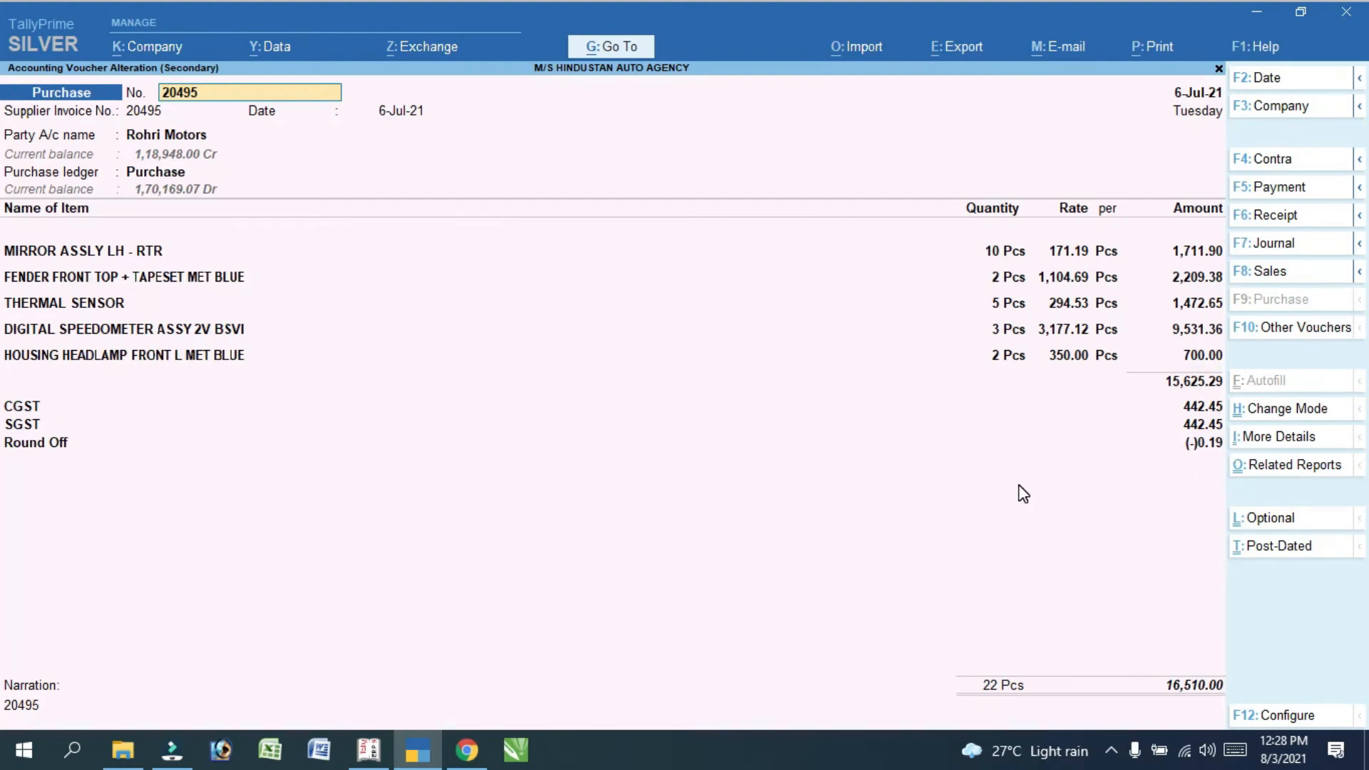
key(Escape)
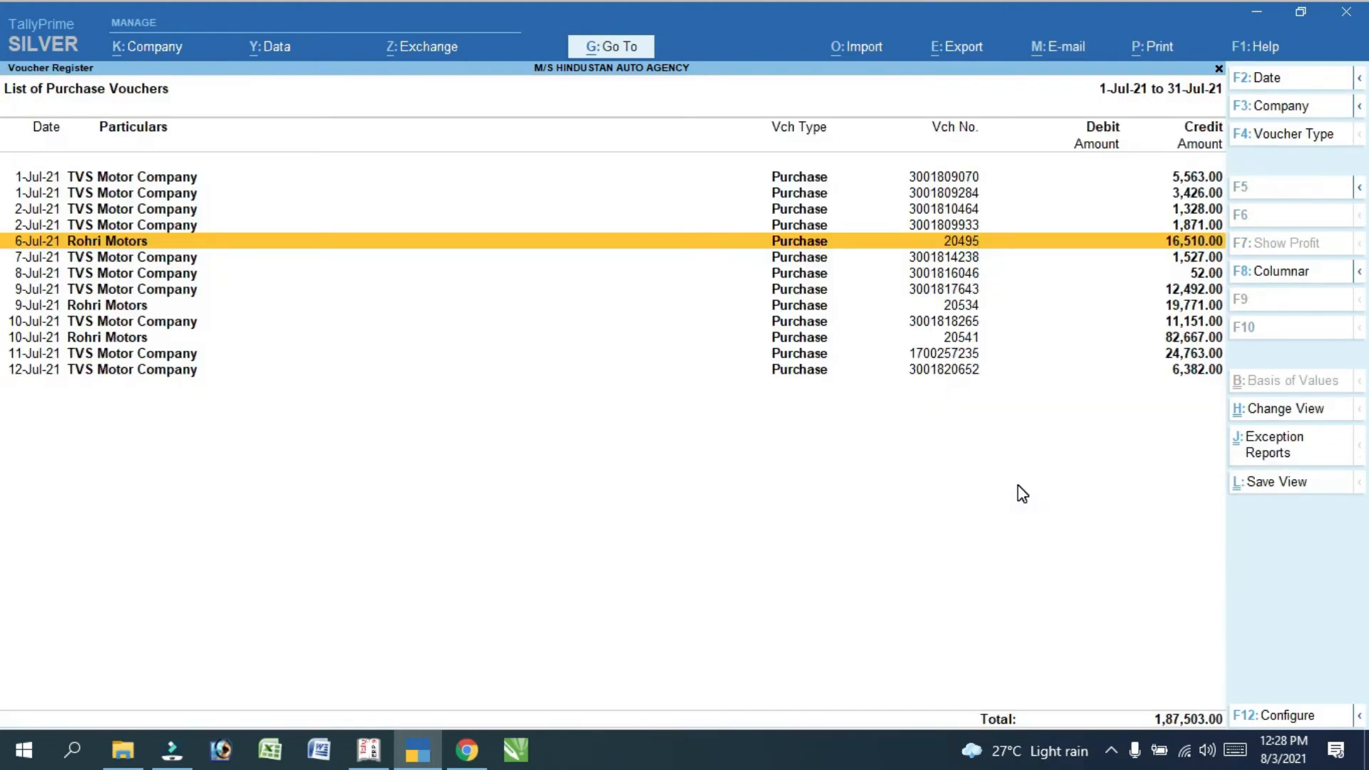
key(Escape)
key(Escape)
key(Escape)
key(Escape)
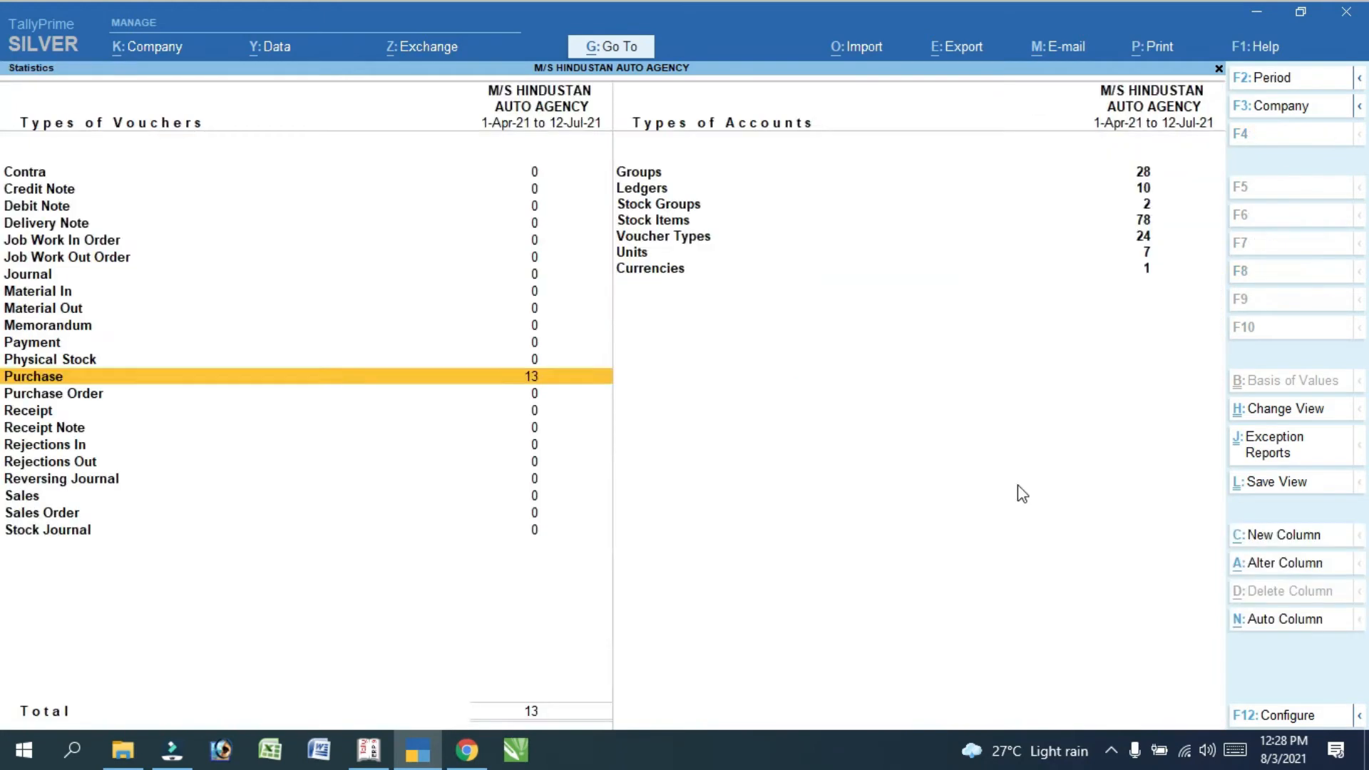
key(Escape)
key(Escape)
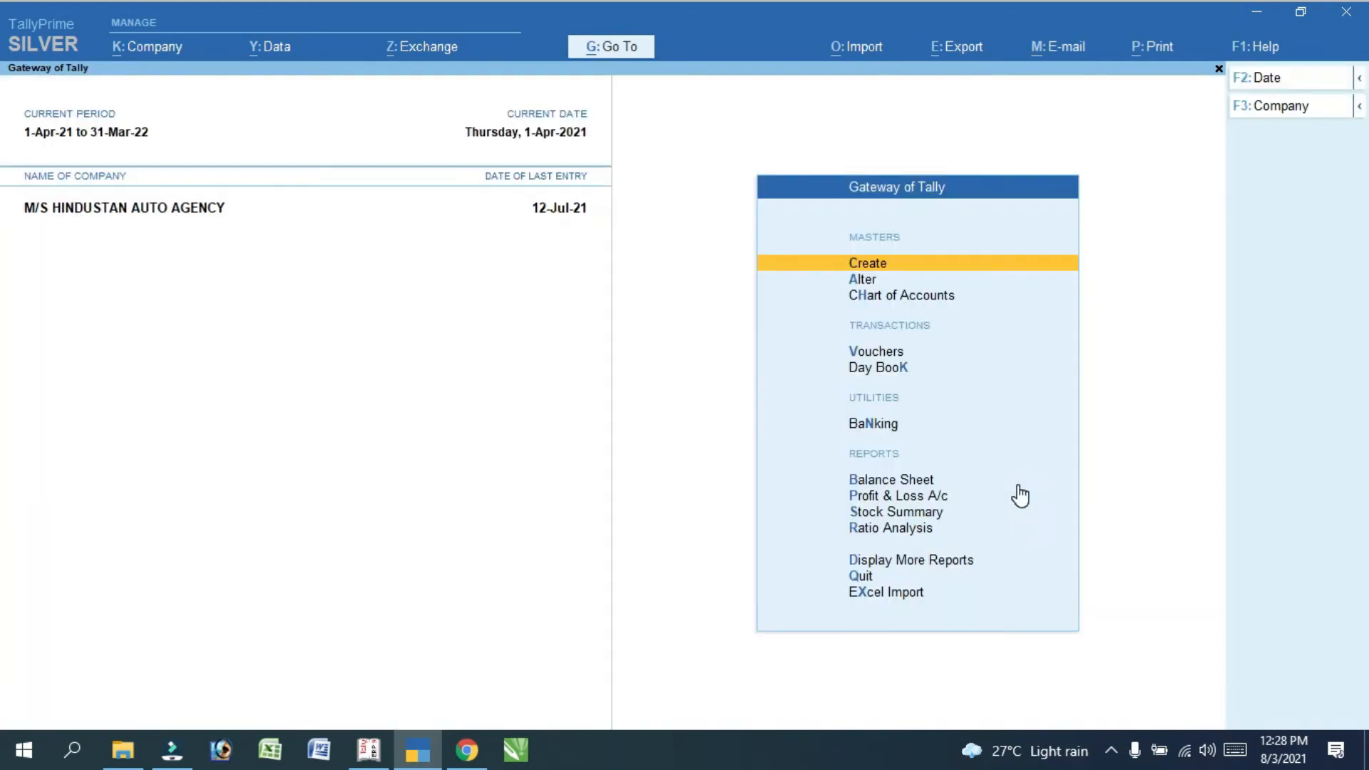
Review the Purchase Spares column mapping in the Excel Import column settings, and return to the Settings menu without changes
key(Up)
key(Return)
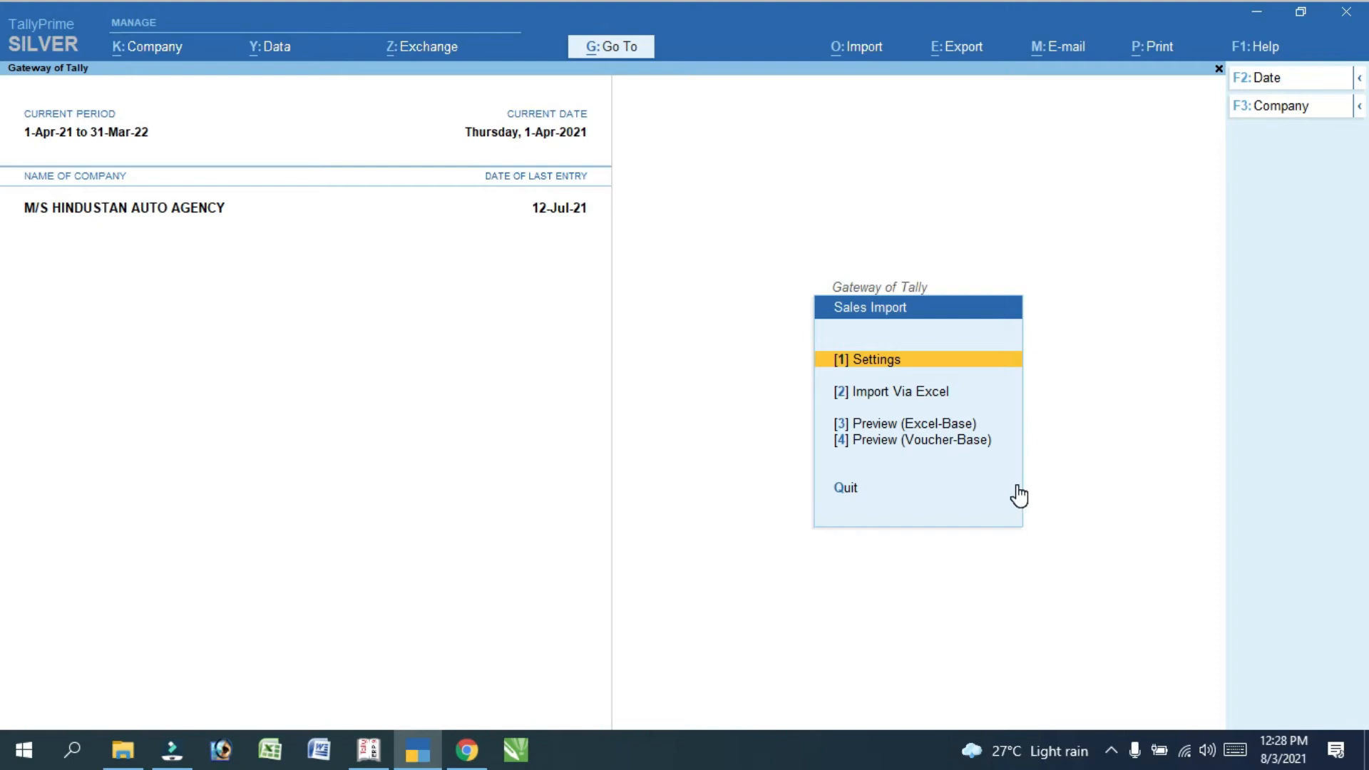
key(Return)
key(Return)
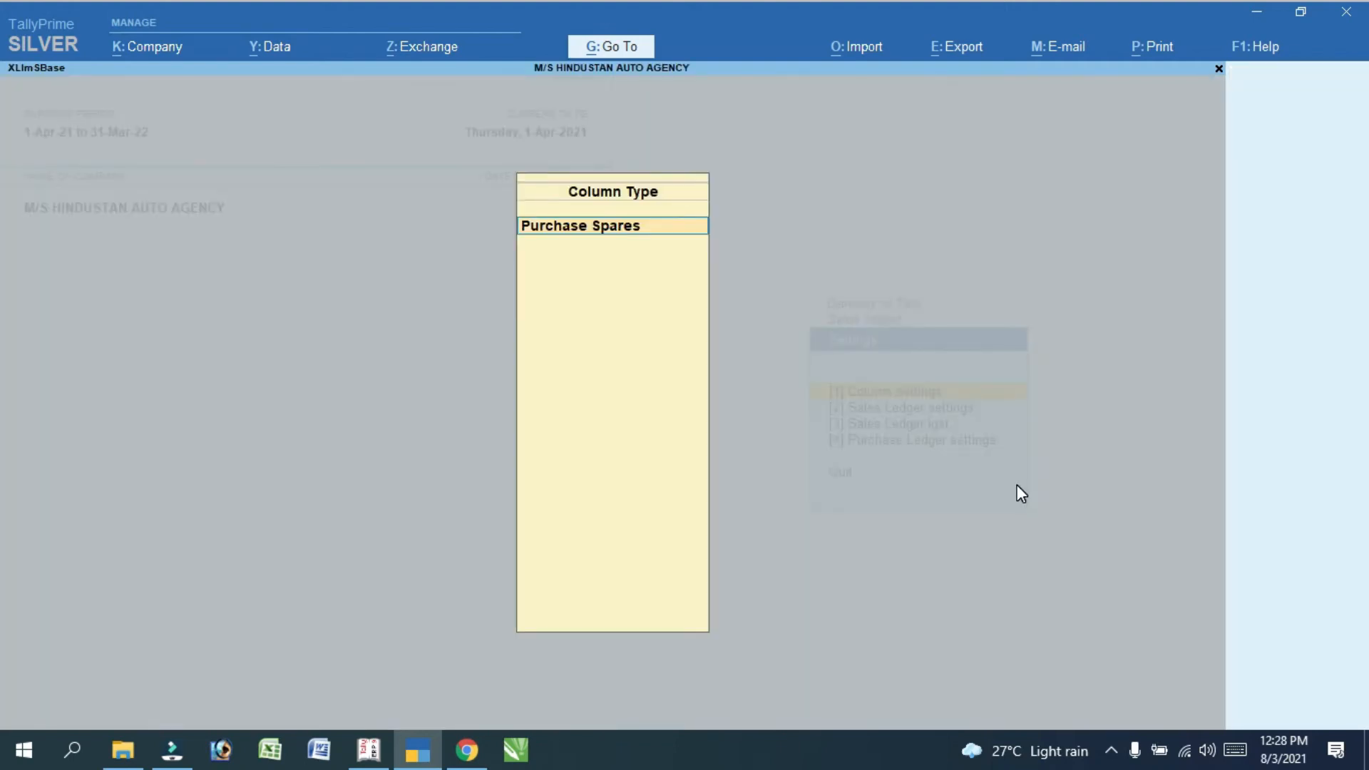
key(Return)
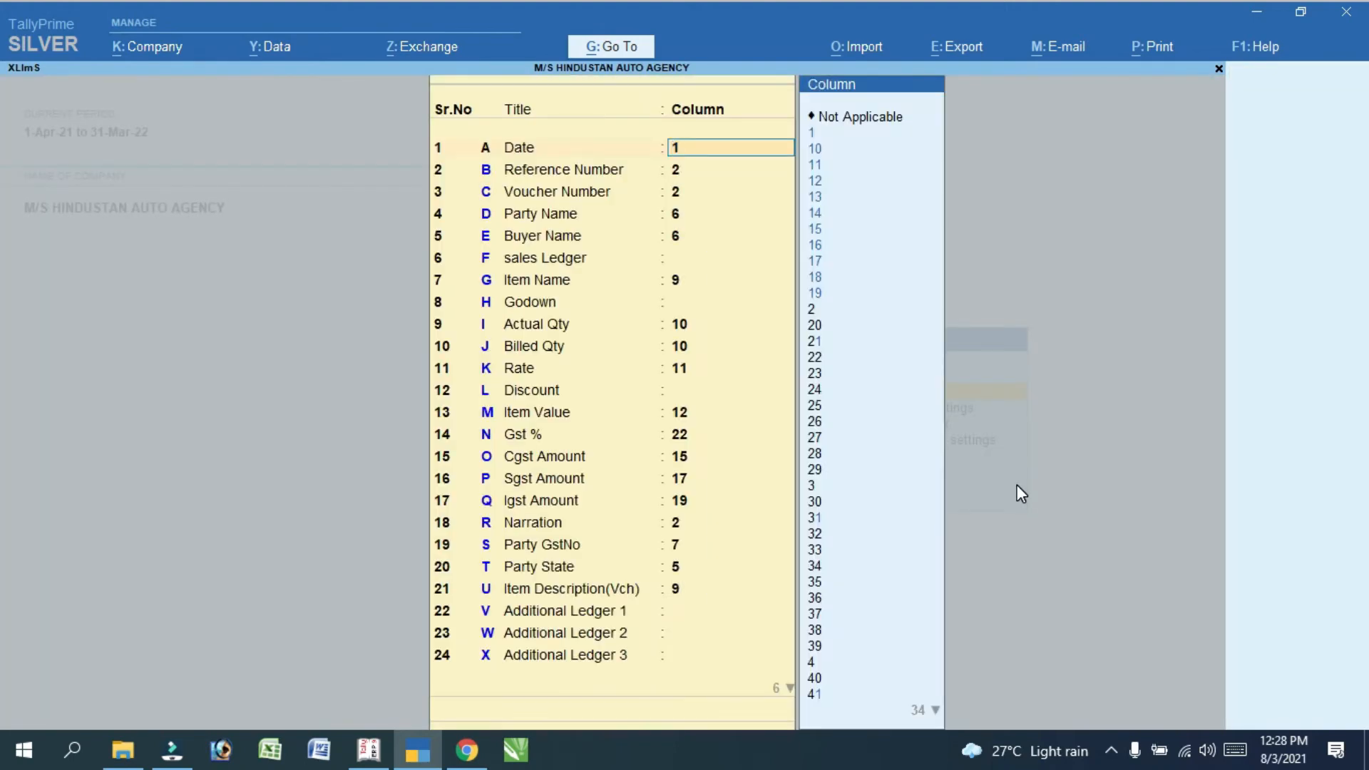
key(Escape)
key(Escape)
key(Escape)
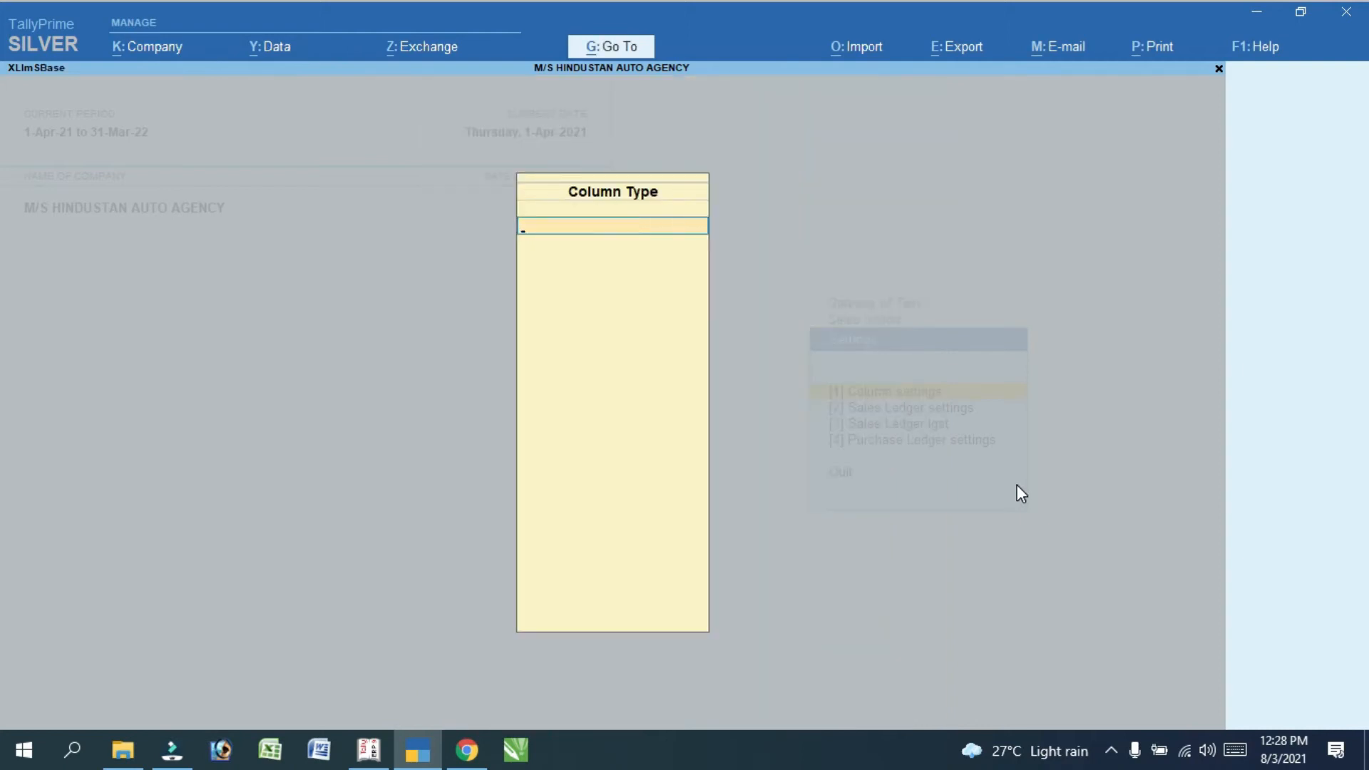
key(Escape)
key(Return)
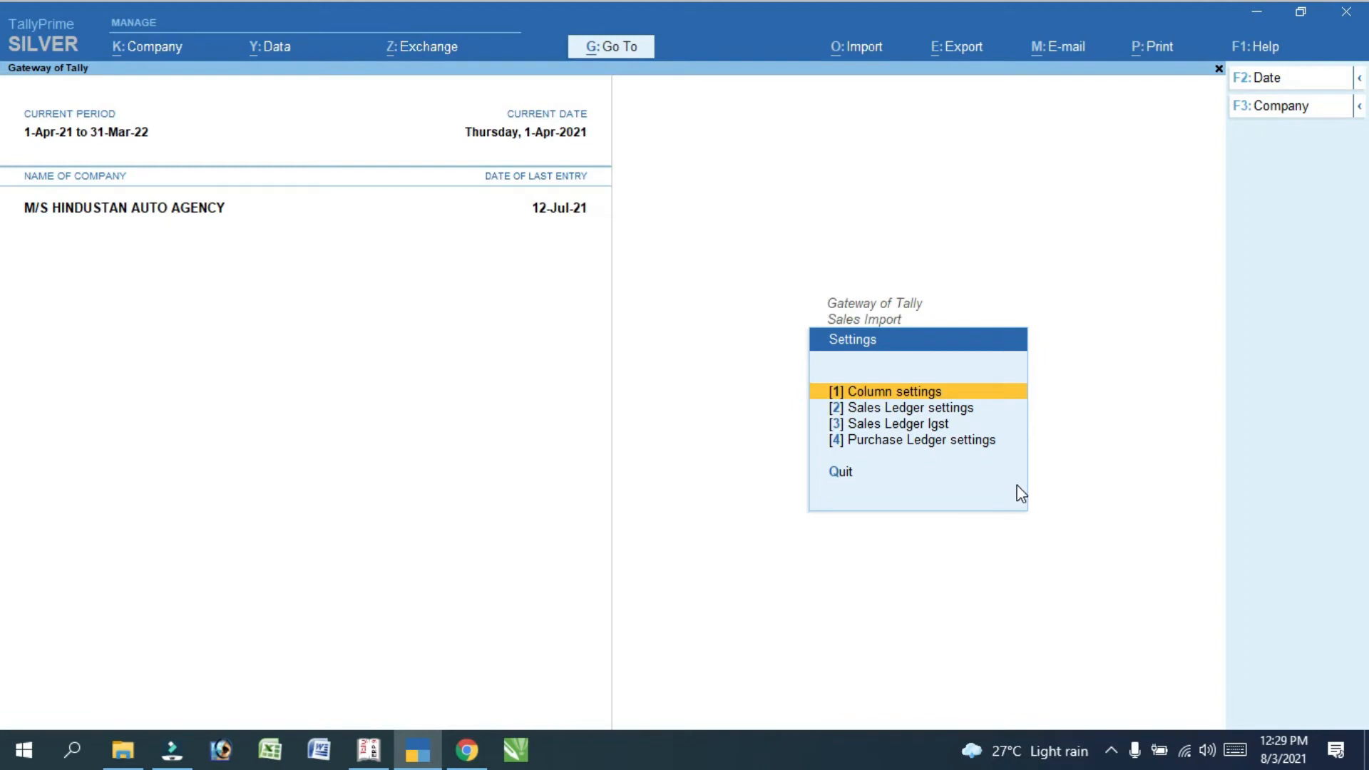
Open the sales spares 1 workbook in Excel and review its Date, Customer_Name and Part_No column headings
click(1260, 14)
double_click(397, 353)
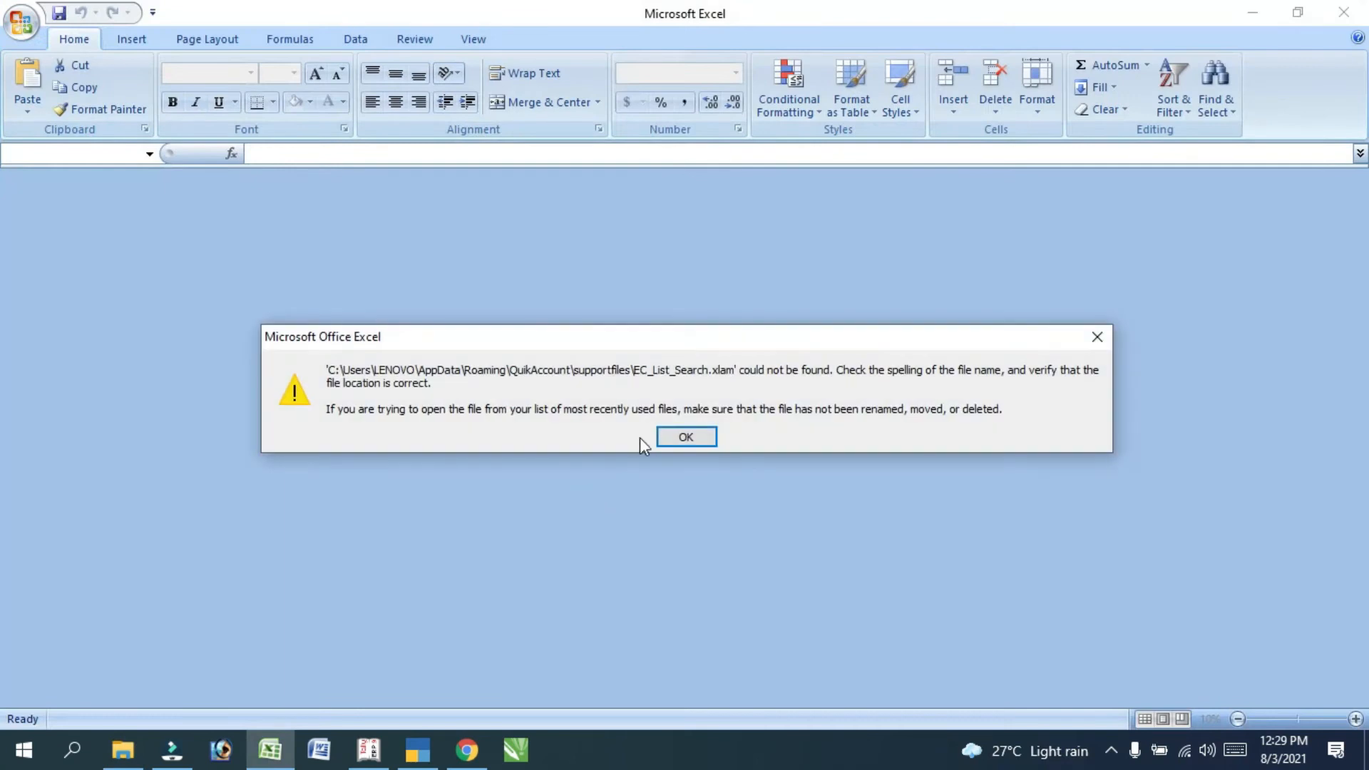
click(663, 435)
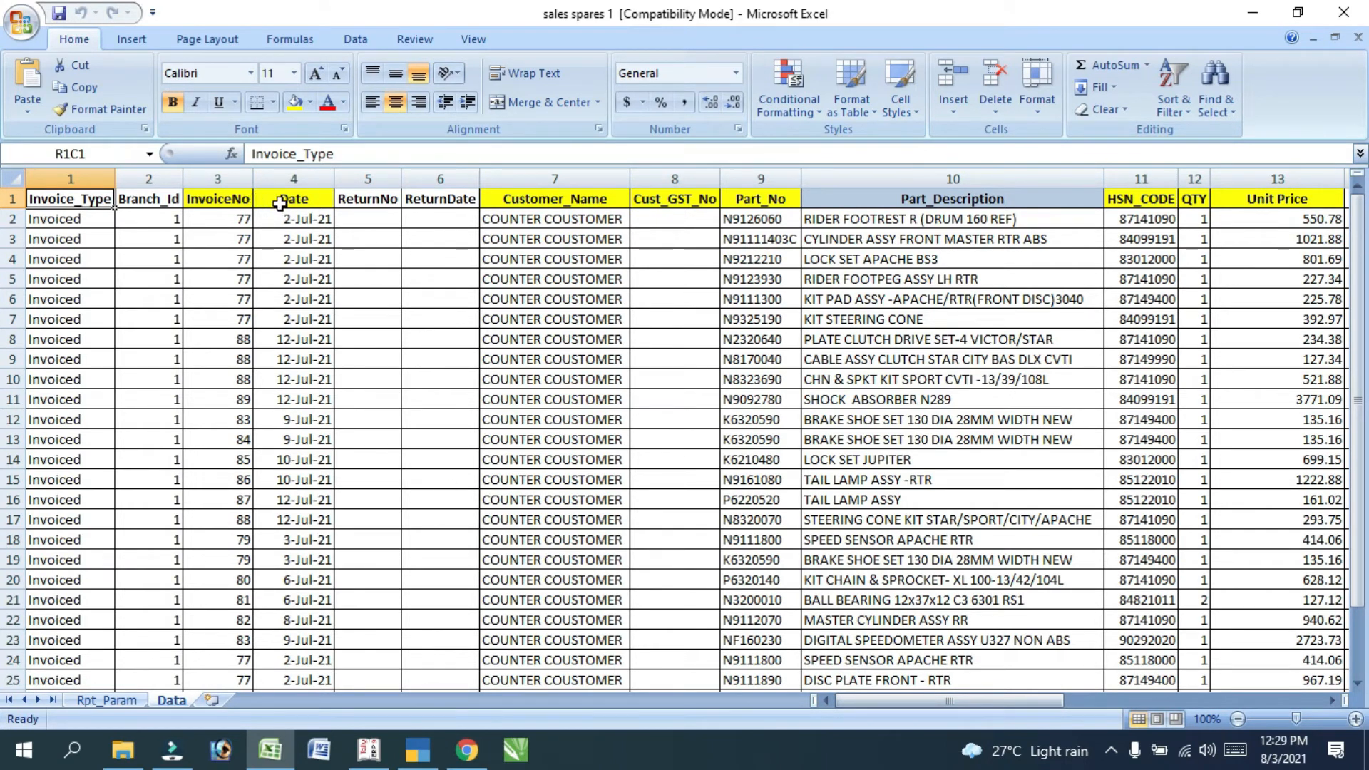
click(320, 203)
click(511, 204)
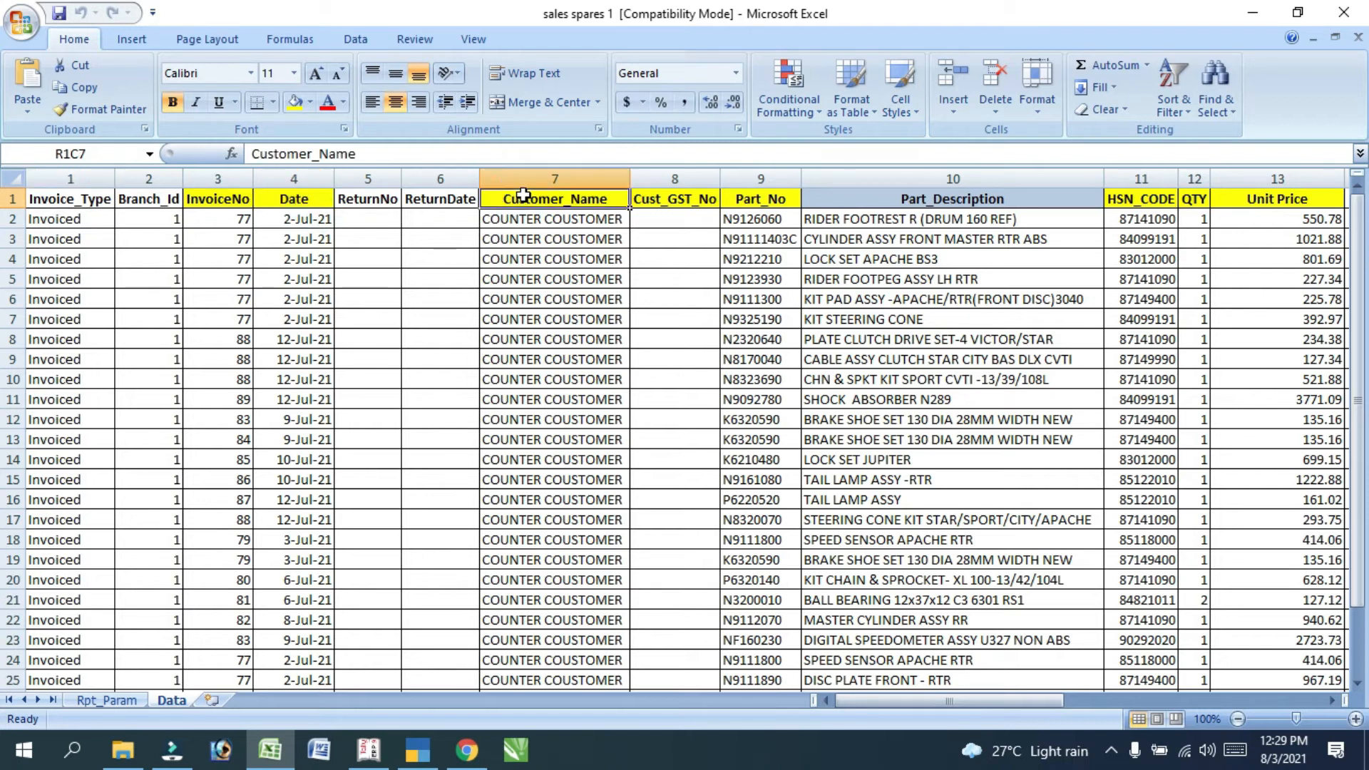
click(753, 199)
drag(999, 701, 789, 741)
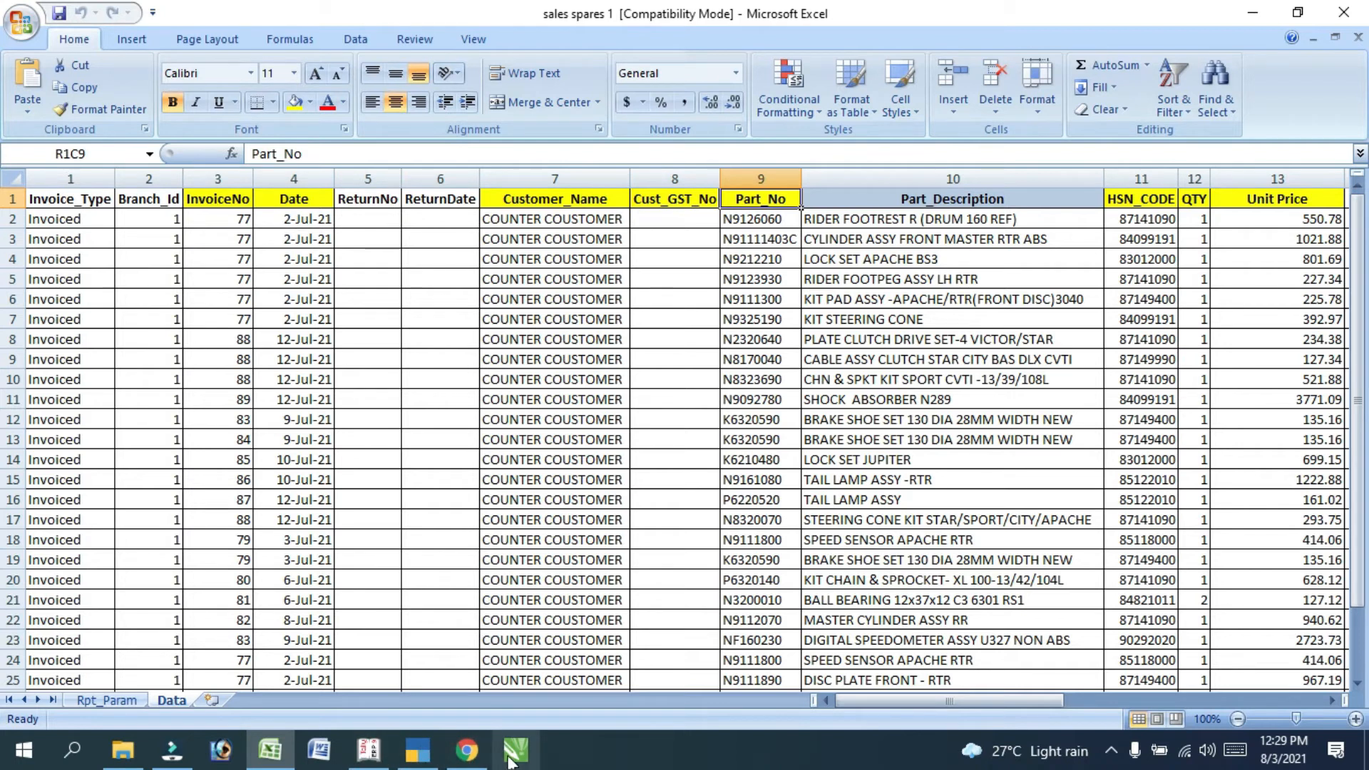
In TallyPrime, open the column settings for the Sales type and map Date to Excel column 4
click(418, 750)
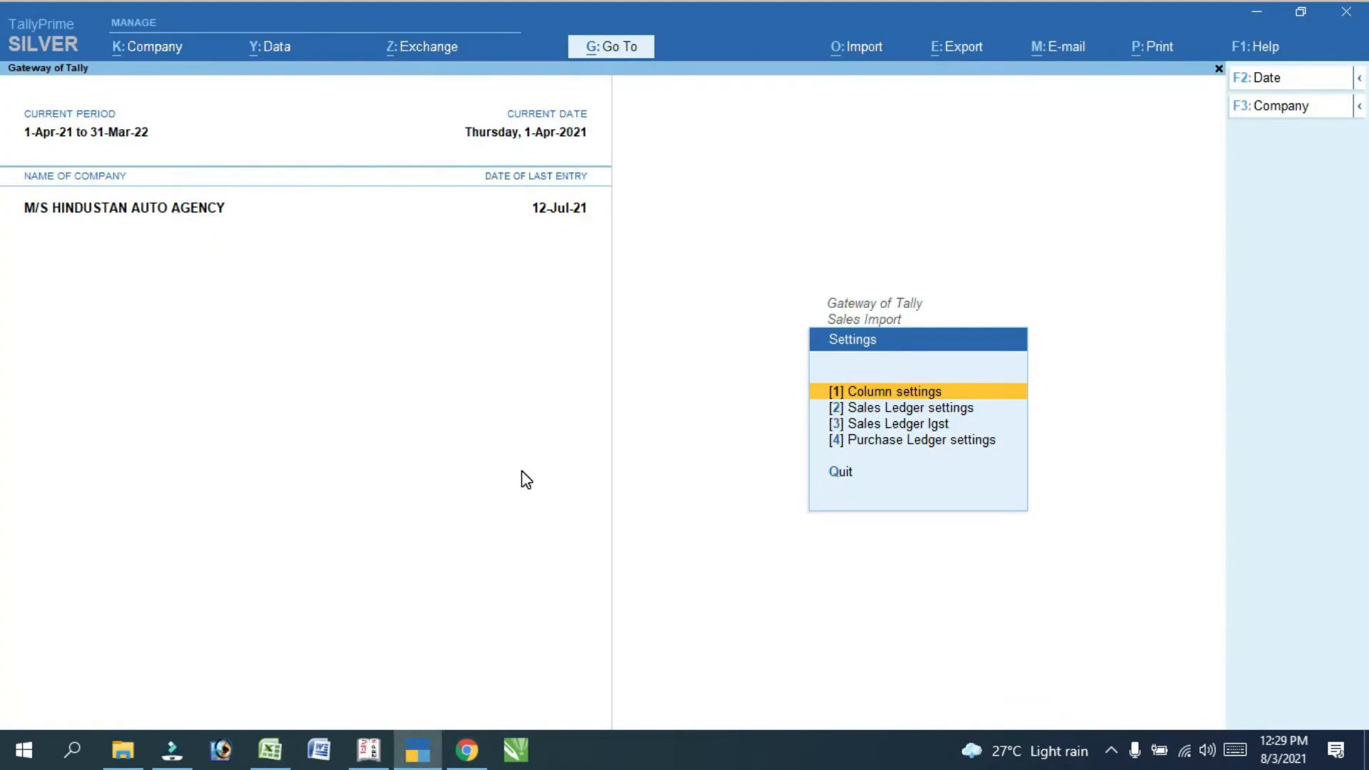
key(Return)
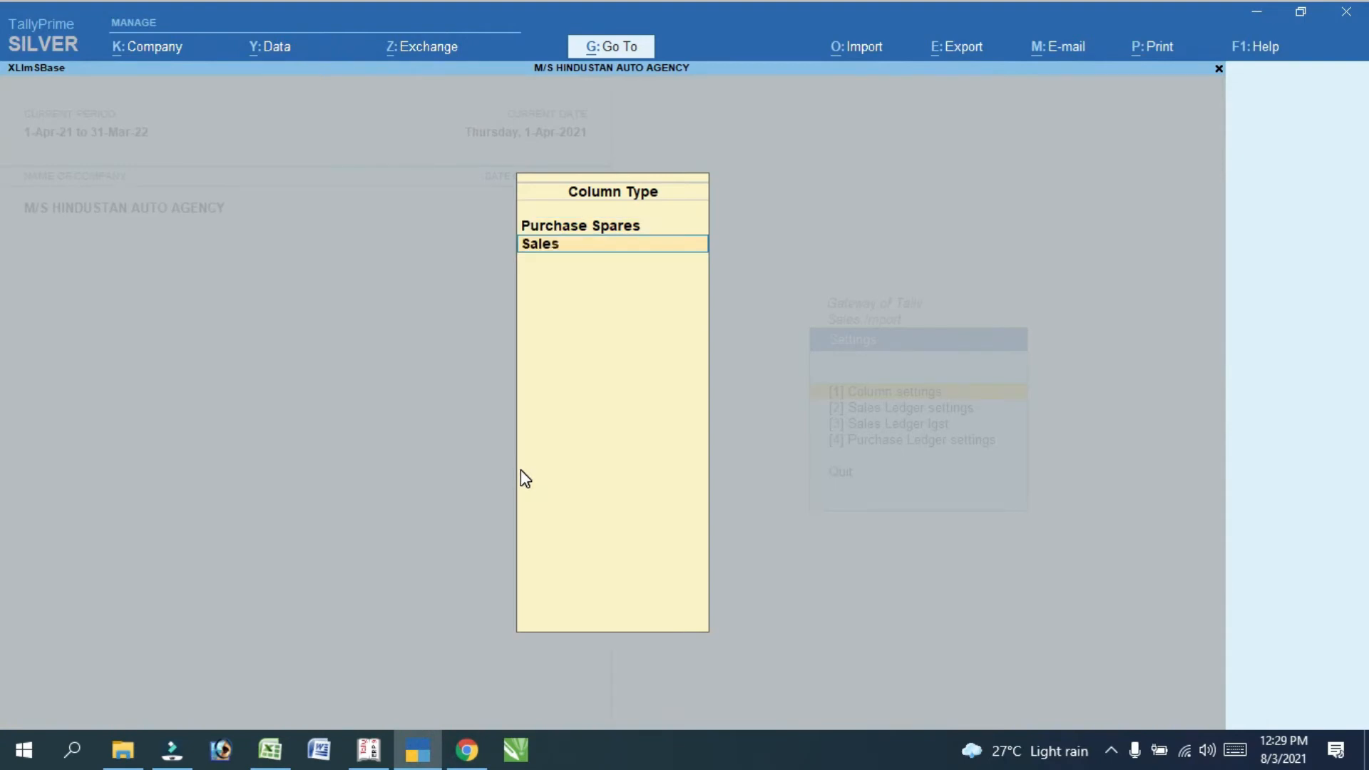
key(Return)
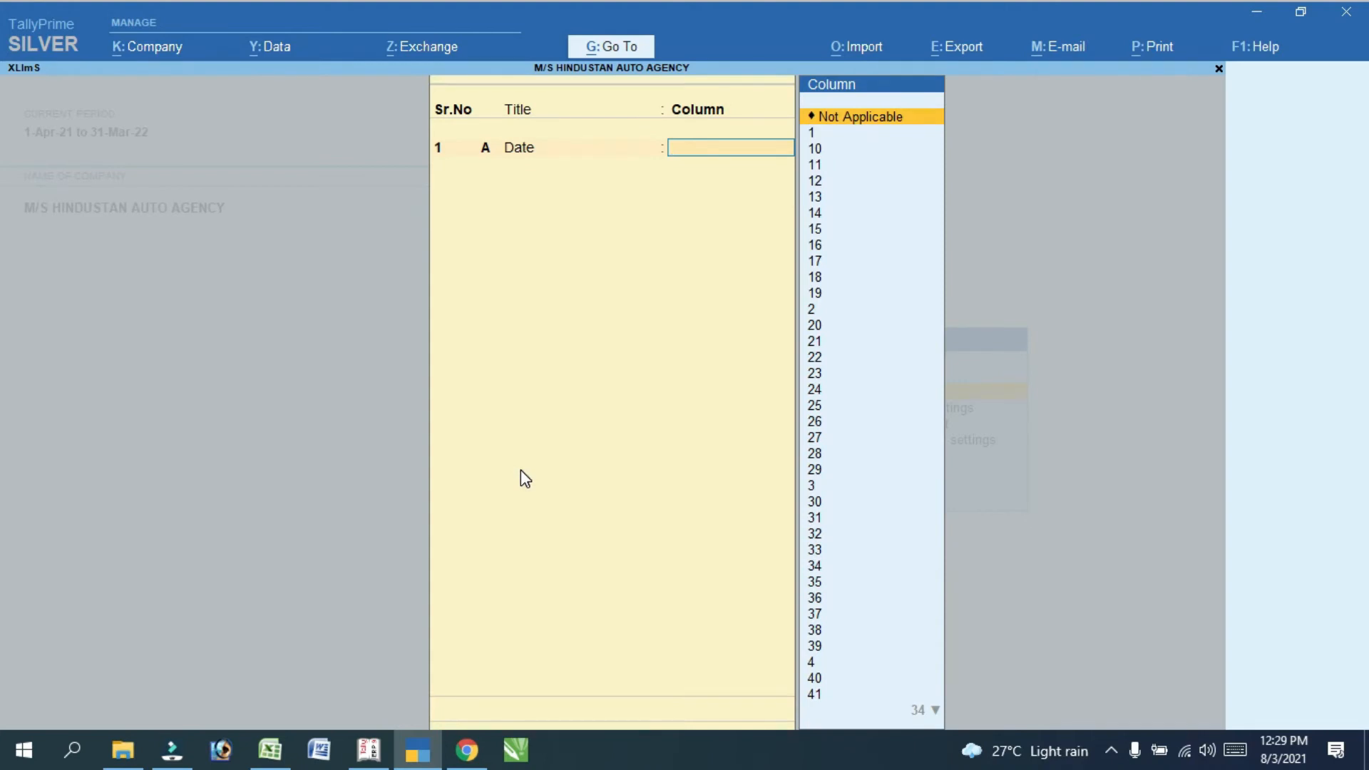
key(alt+Tab)
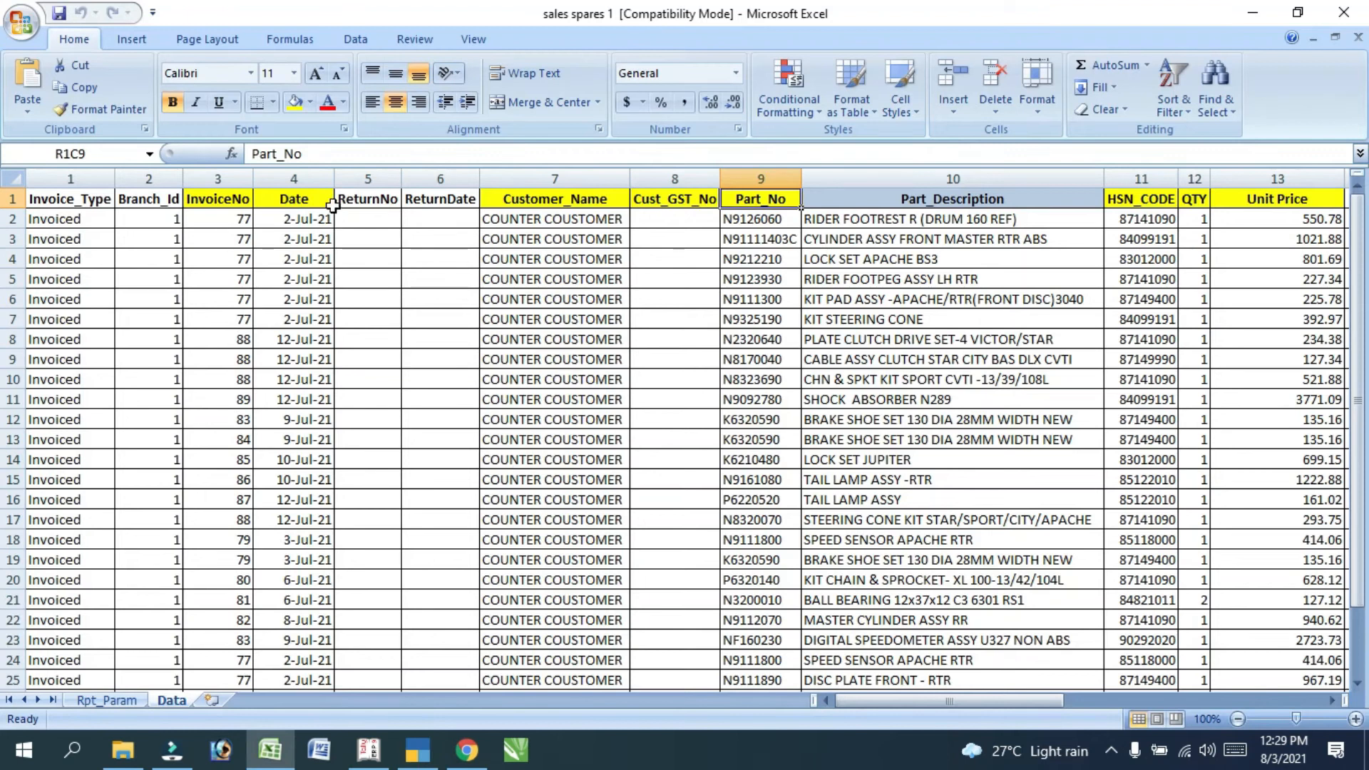
key(alt+Tab)
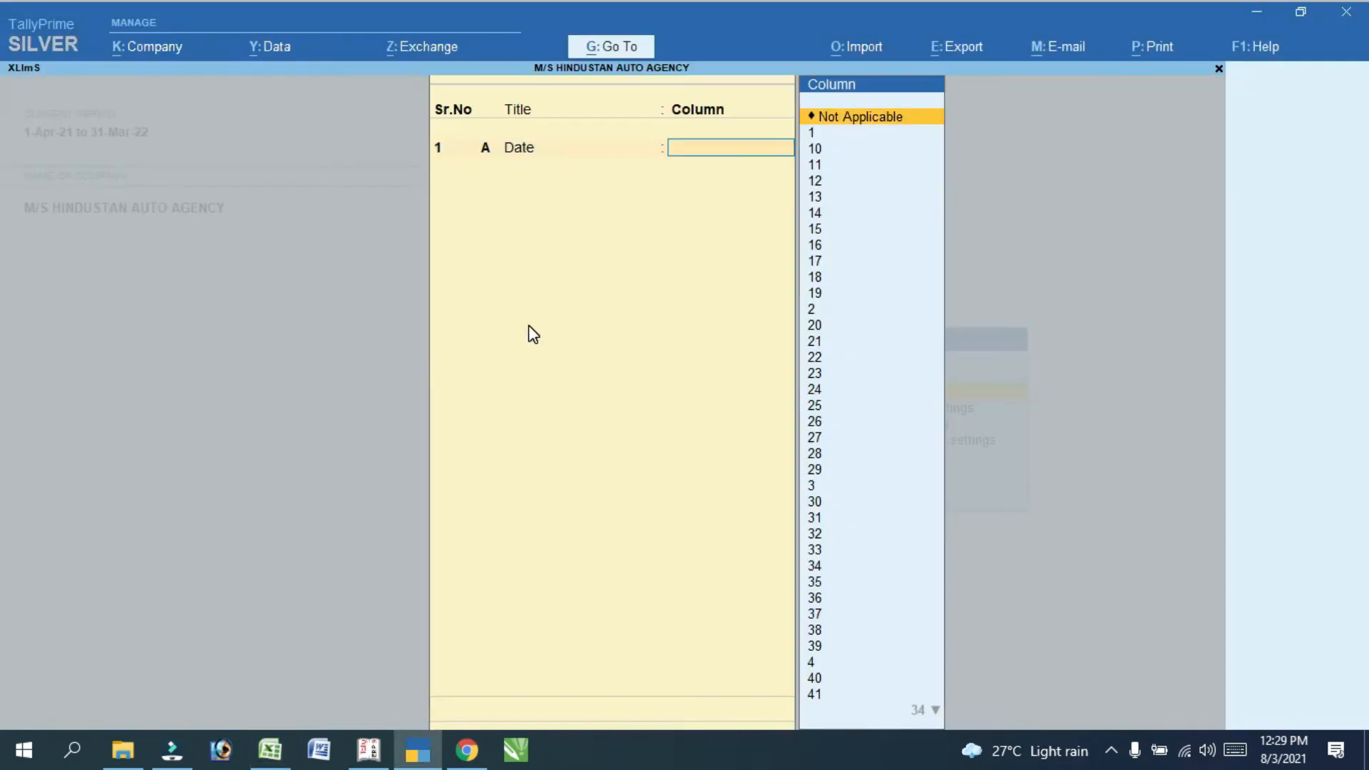
text(4)
key(Return)
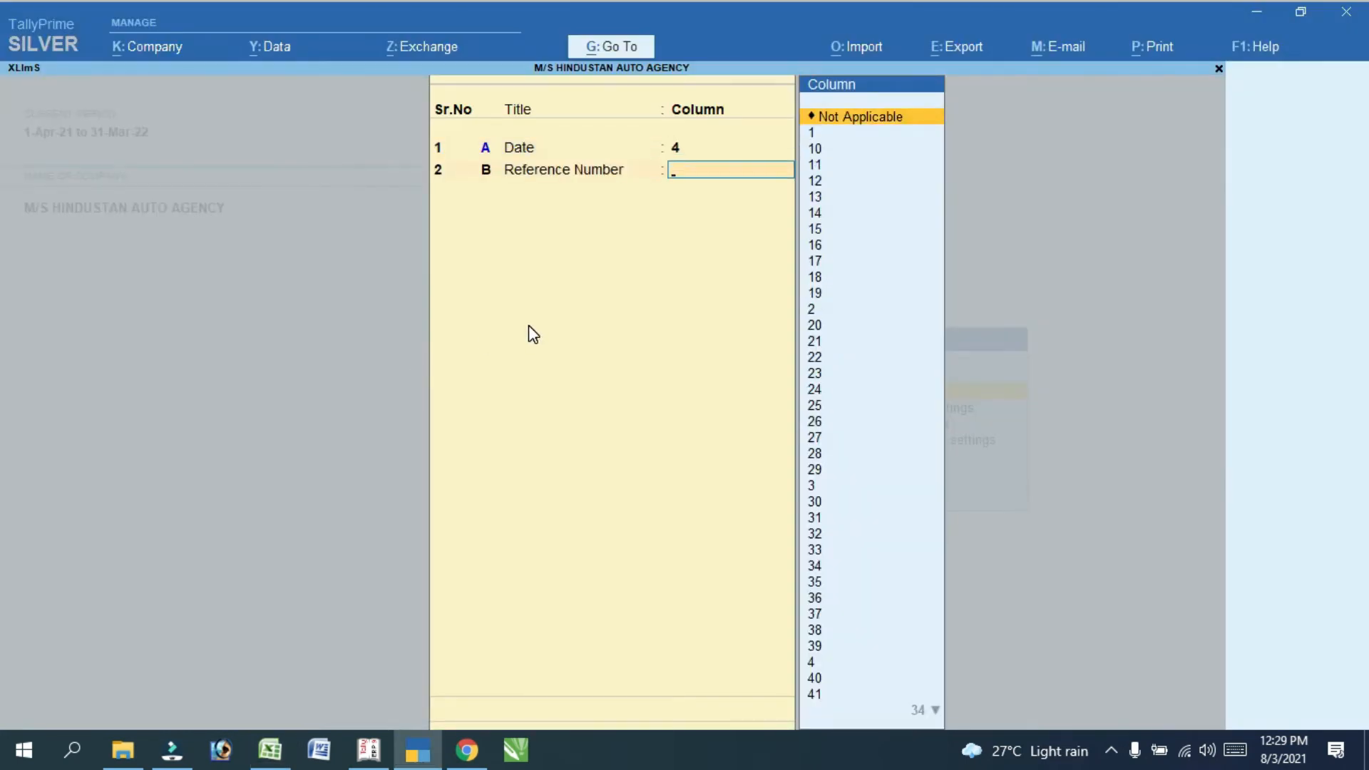
Map both Reference Number and Voucher Number to the InvoiceNo column, 3
key(alt+Tab)
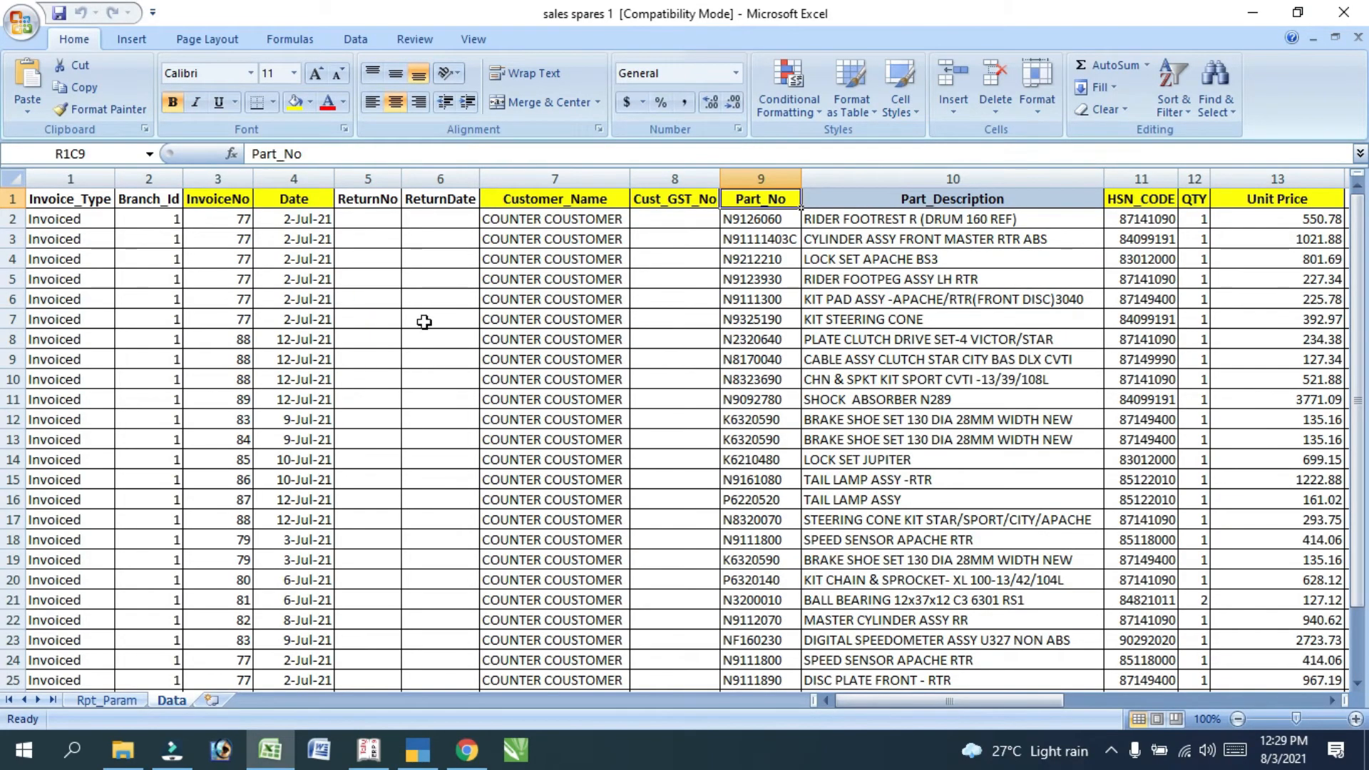
key(alt+Tab)
text(3)
key(Return)
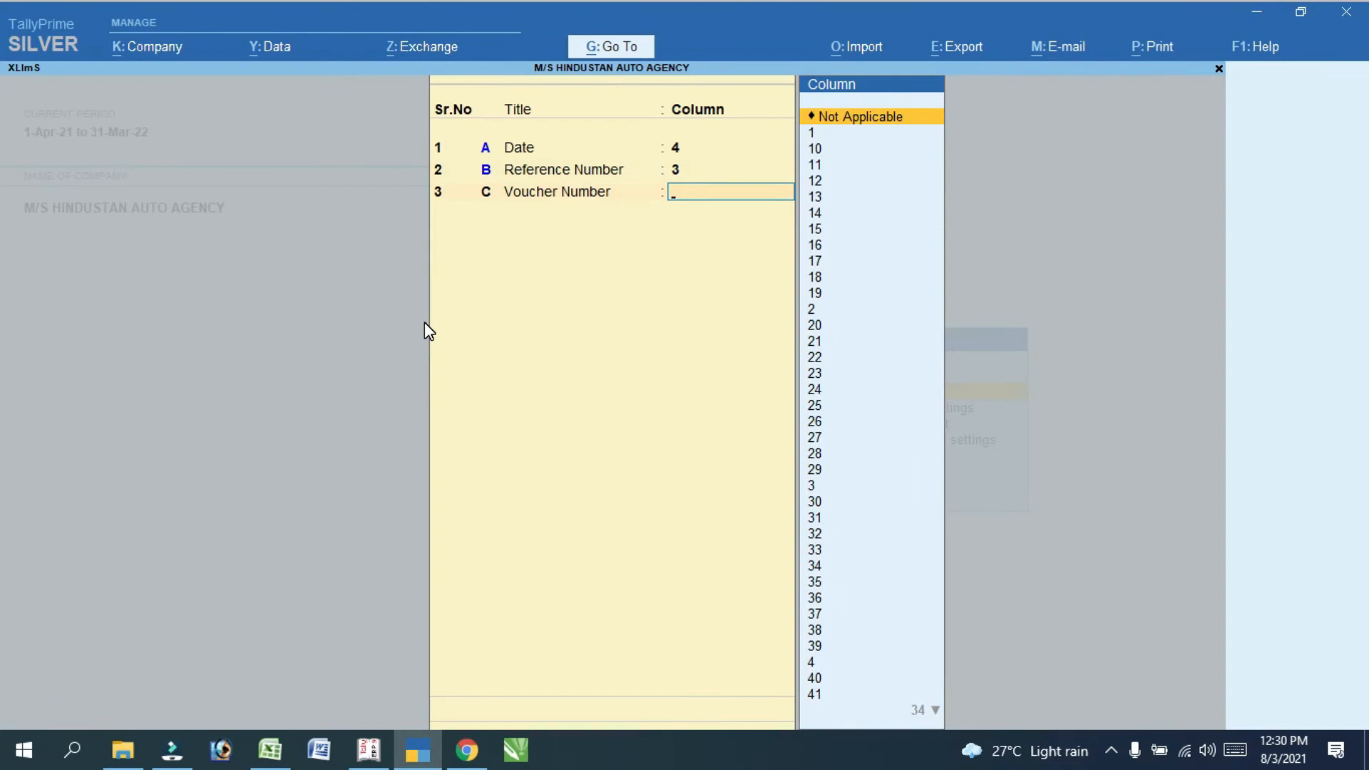
text(3)
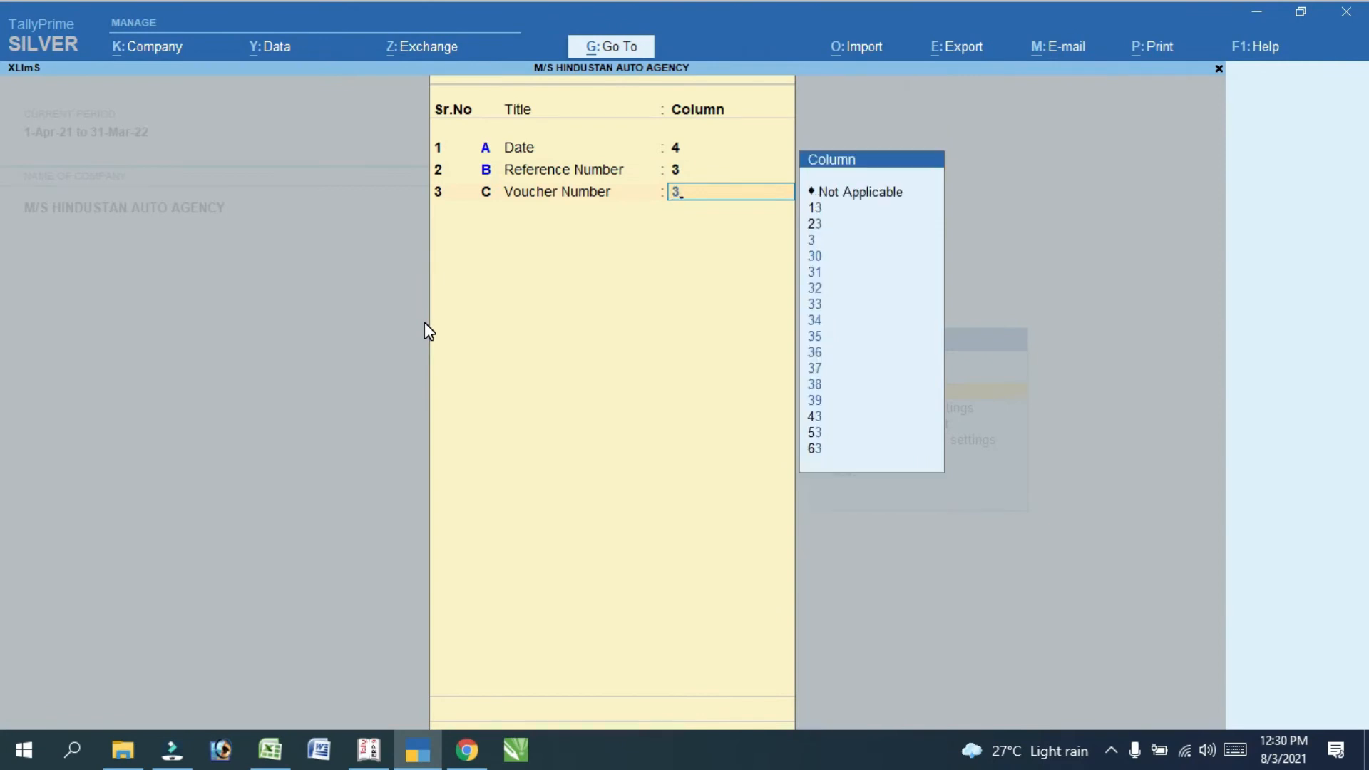
key(Return)
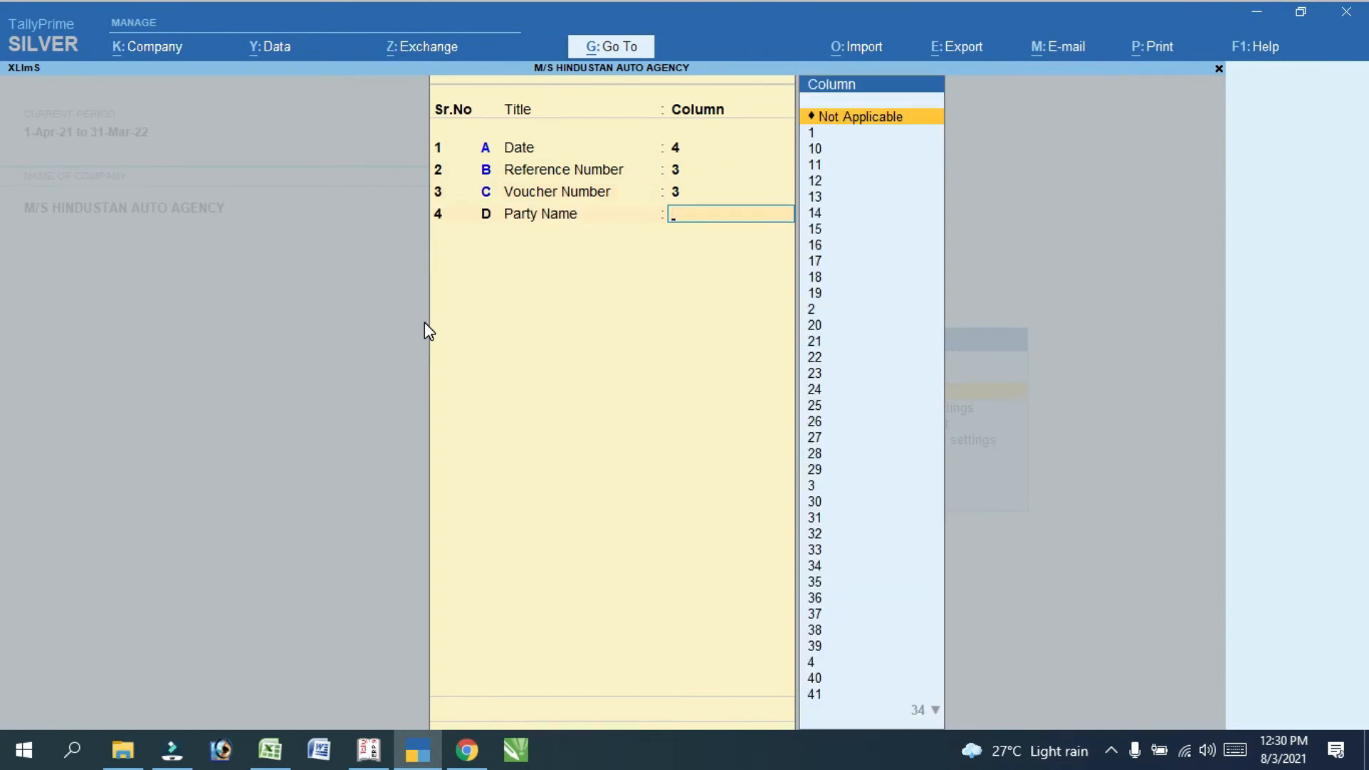
Map Party Name and Buyer Name to the Customer_Name column, 7, and set sales Ledger to Not Applicable
key(alt+Tab)
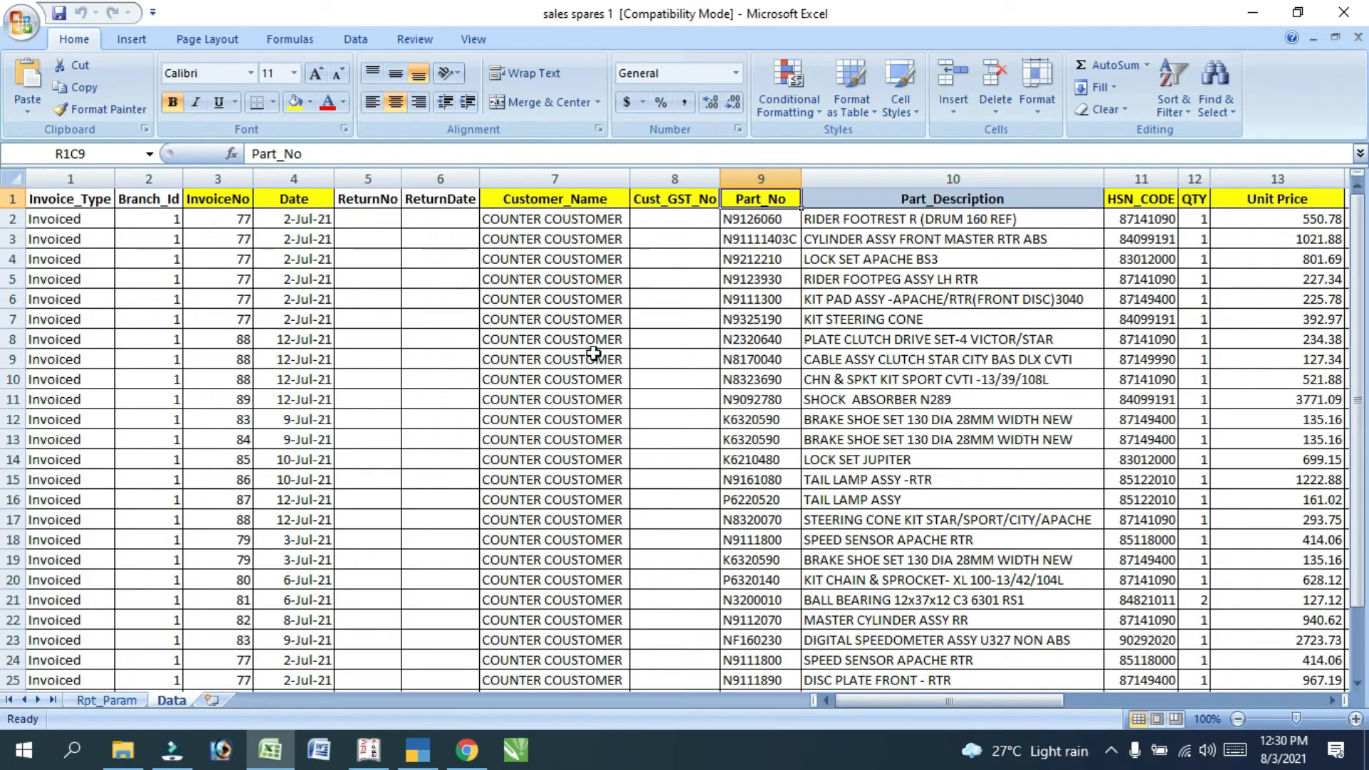
key(alt+Tab)
text(7)
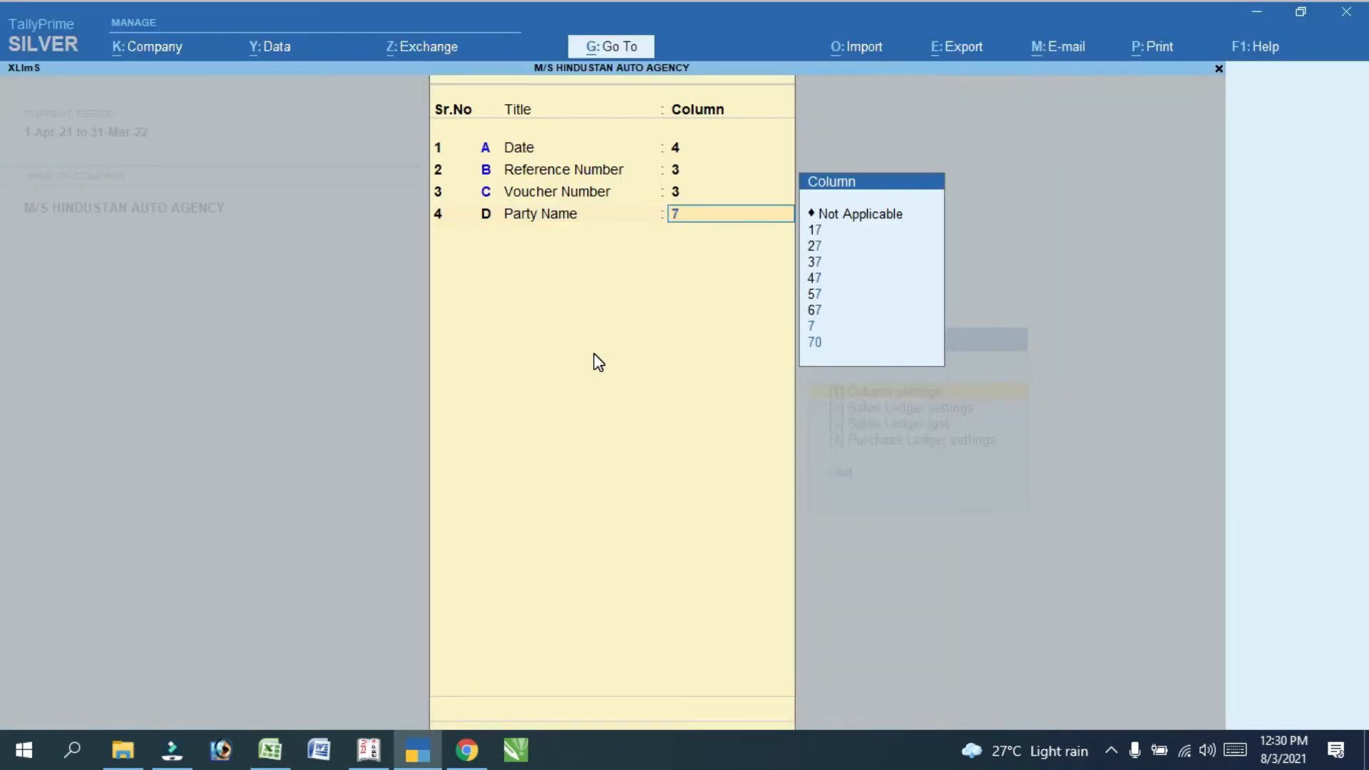
key(Return)
text(7)
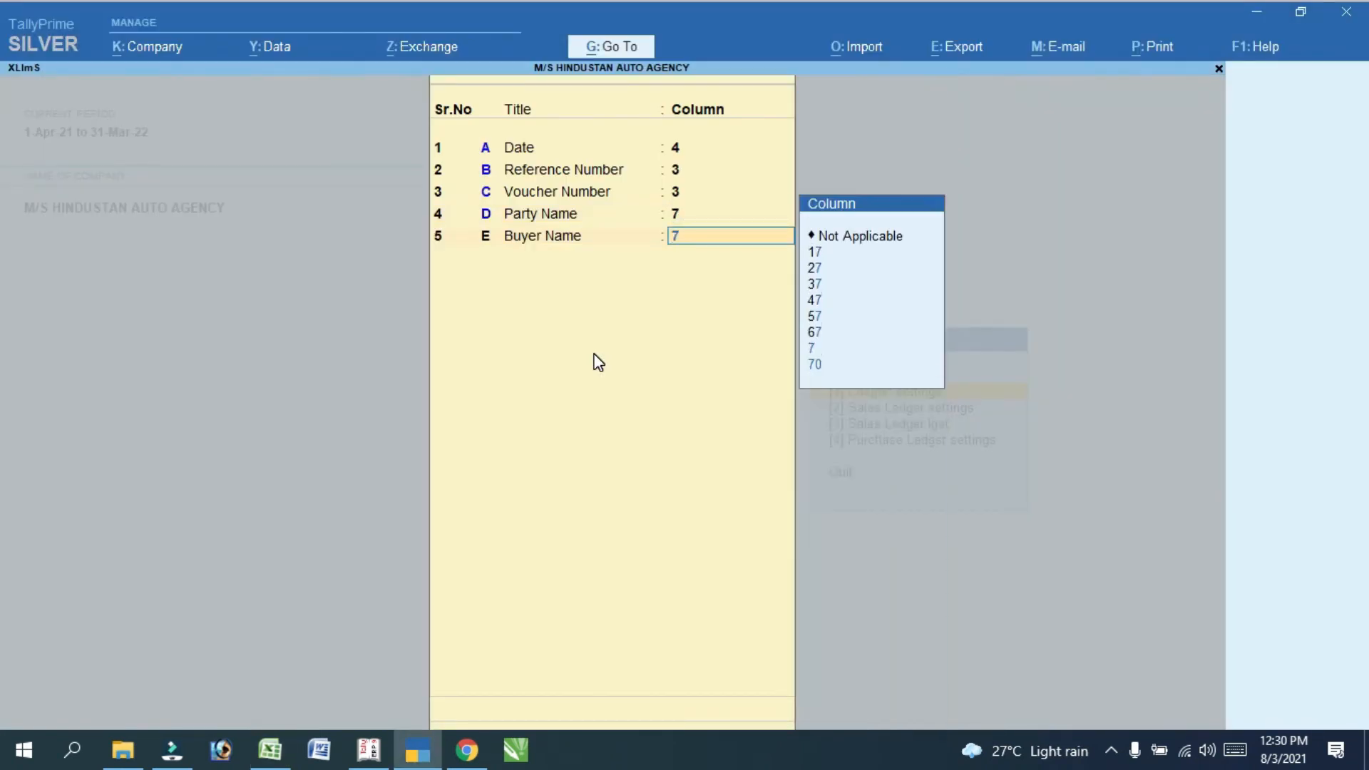
key(Return)
key(Return)
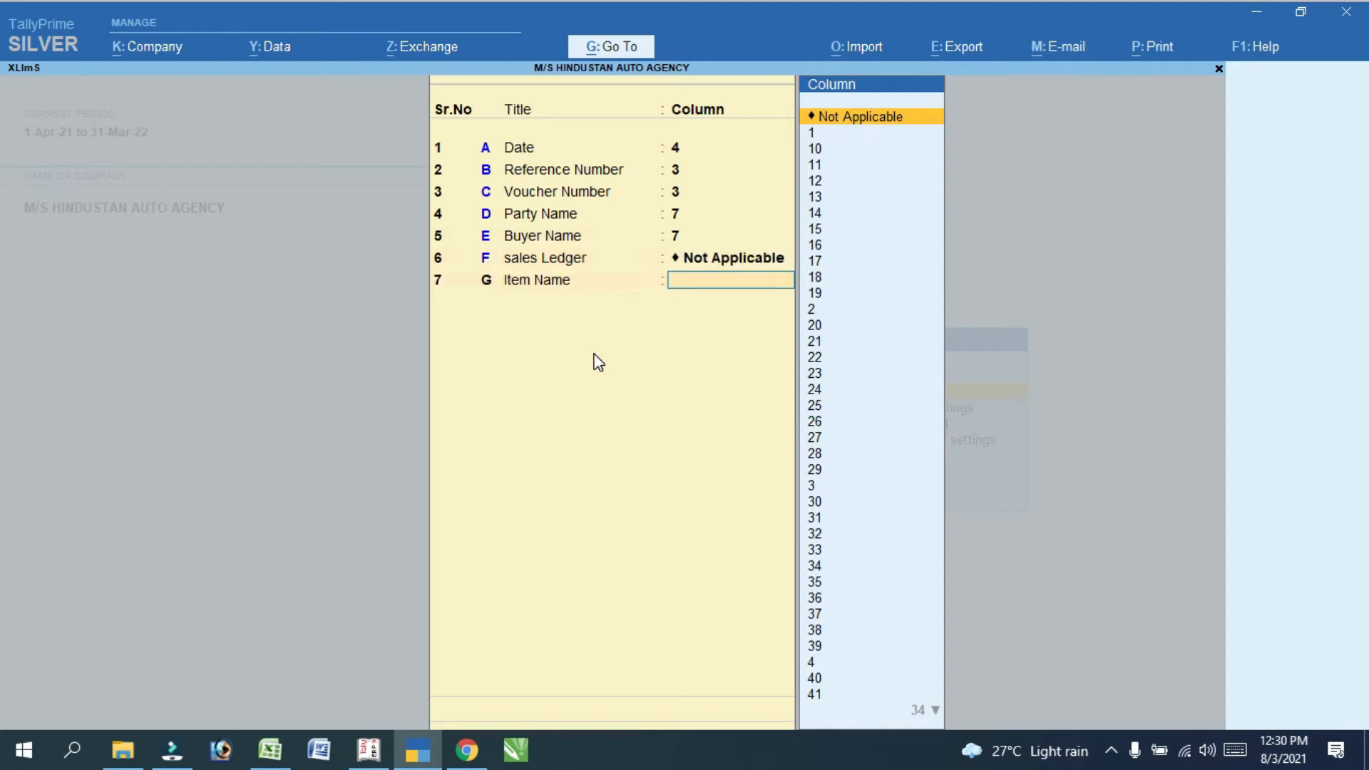
Compare Part_No with Part_Description in the sales sheet, map Item Name to column 10, and set Godown to Not Applicable
key(alt+Tab)
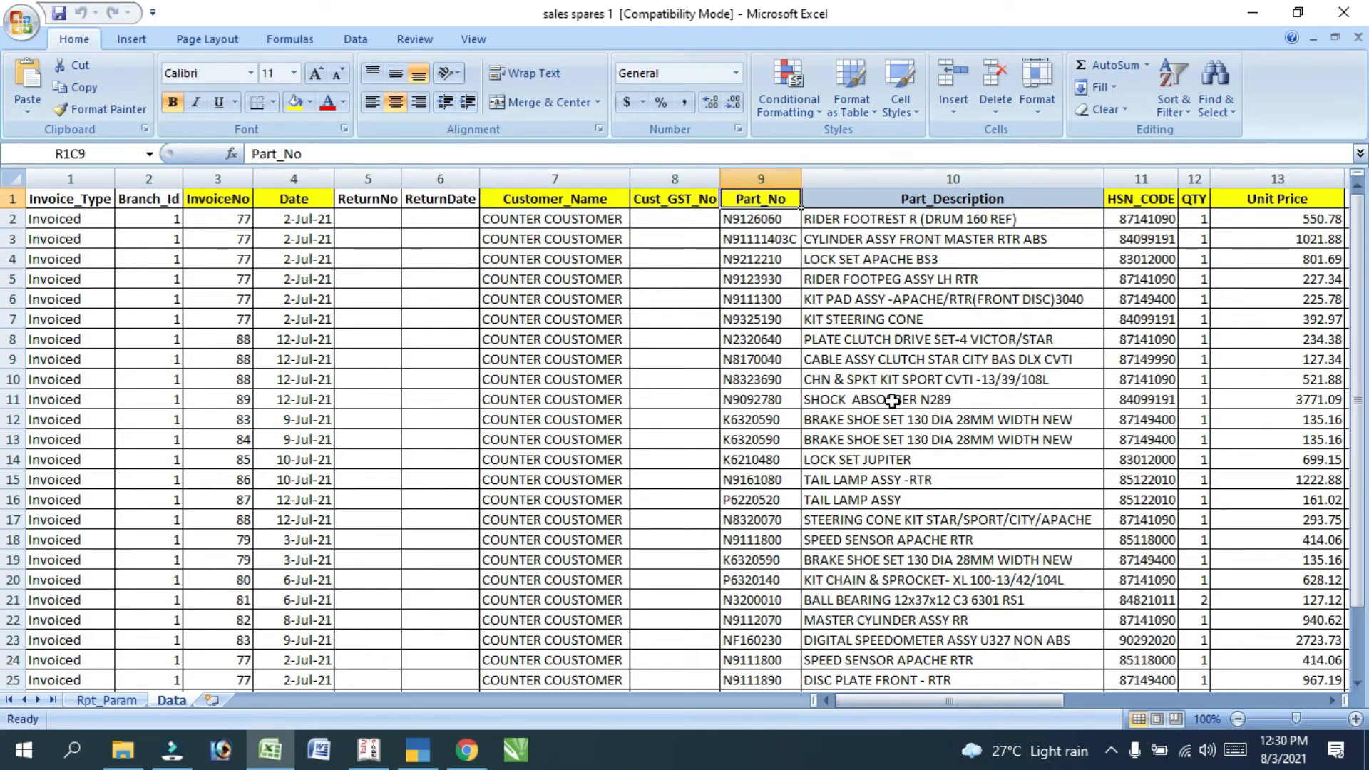
click(955, 199)
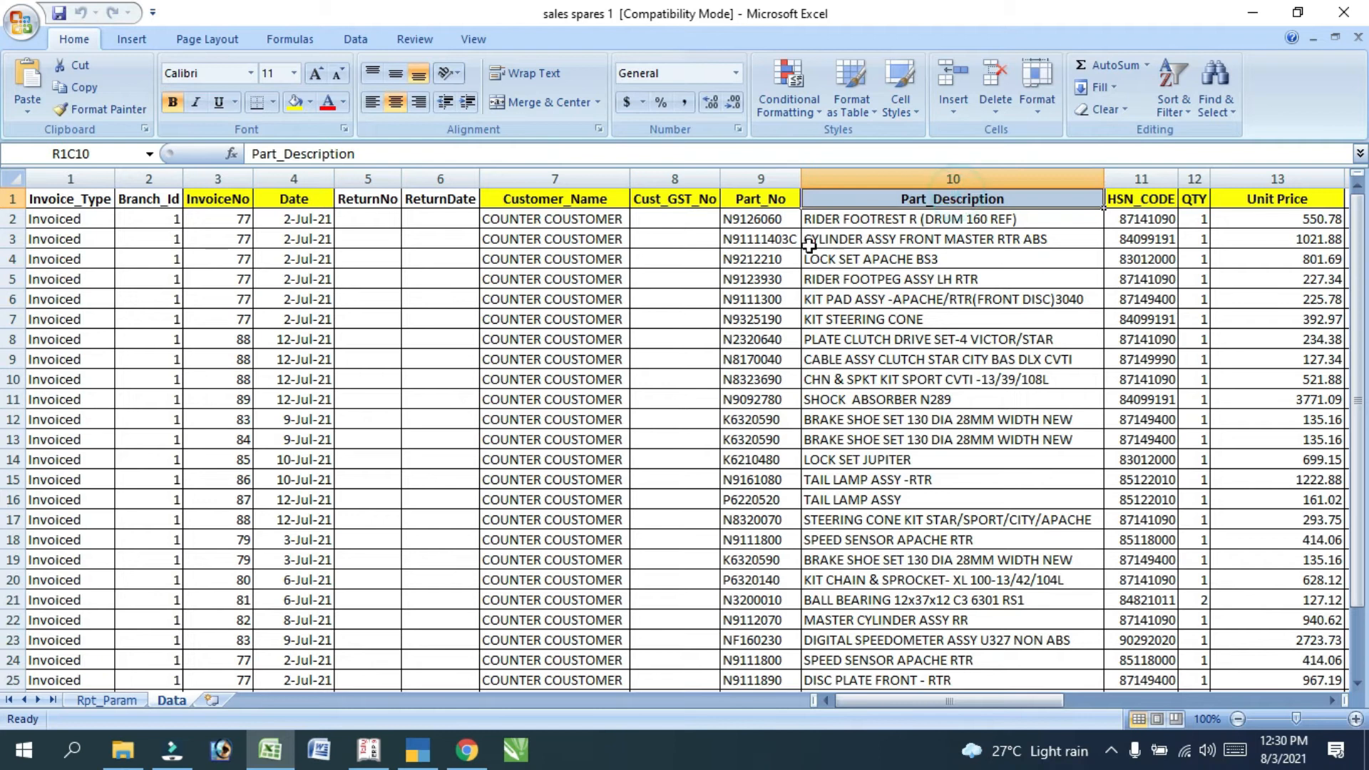
click(759, 203)
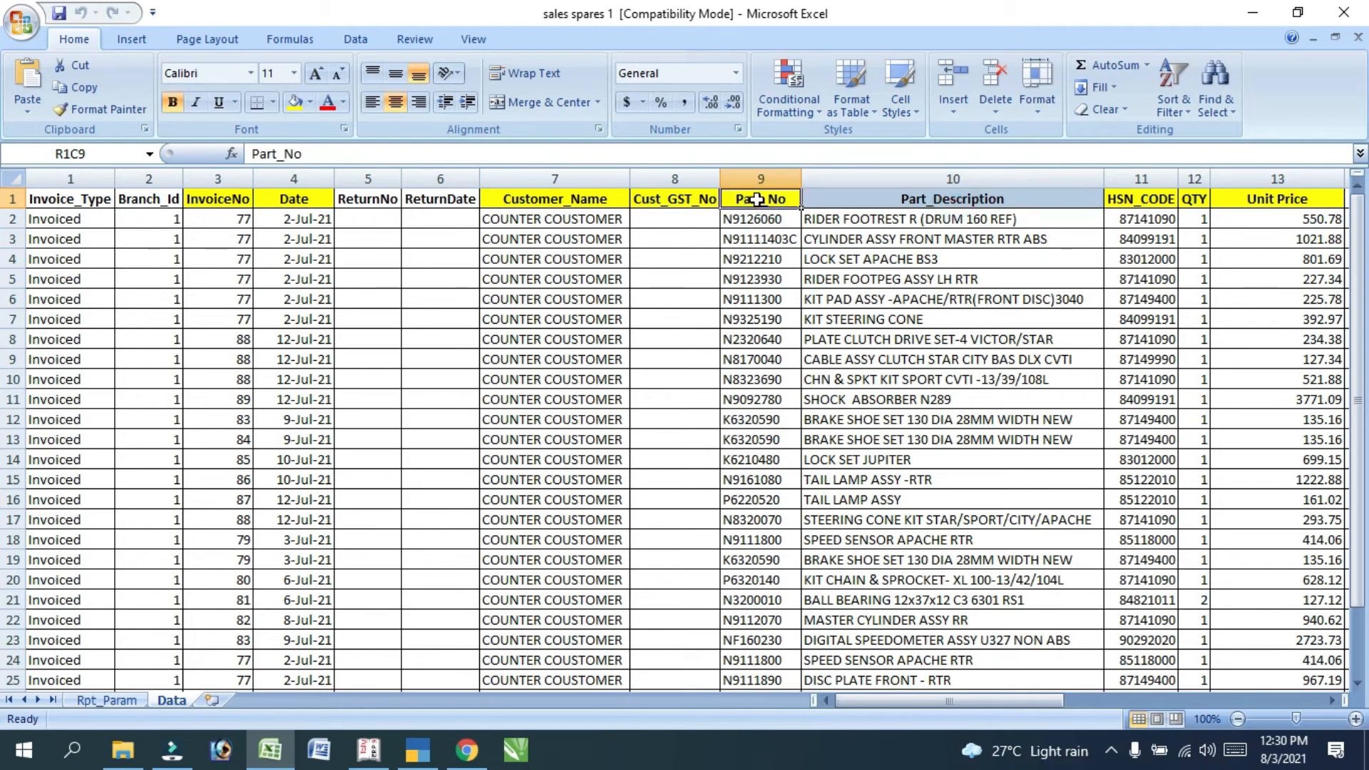
click(940, 201)
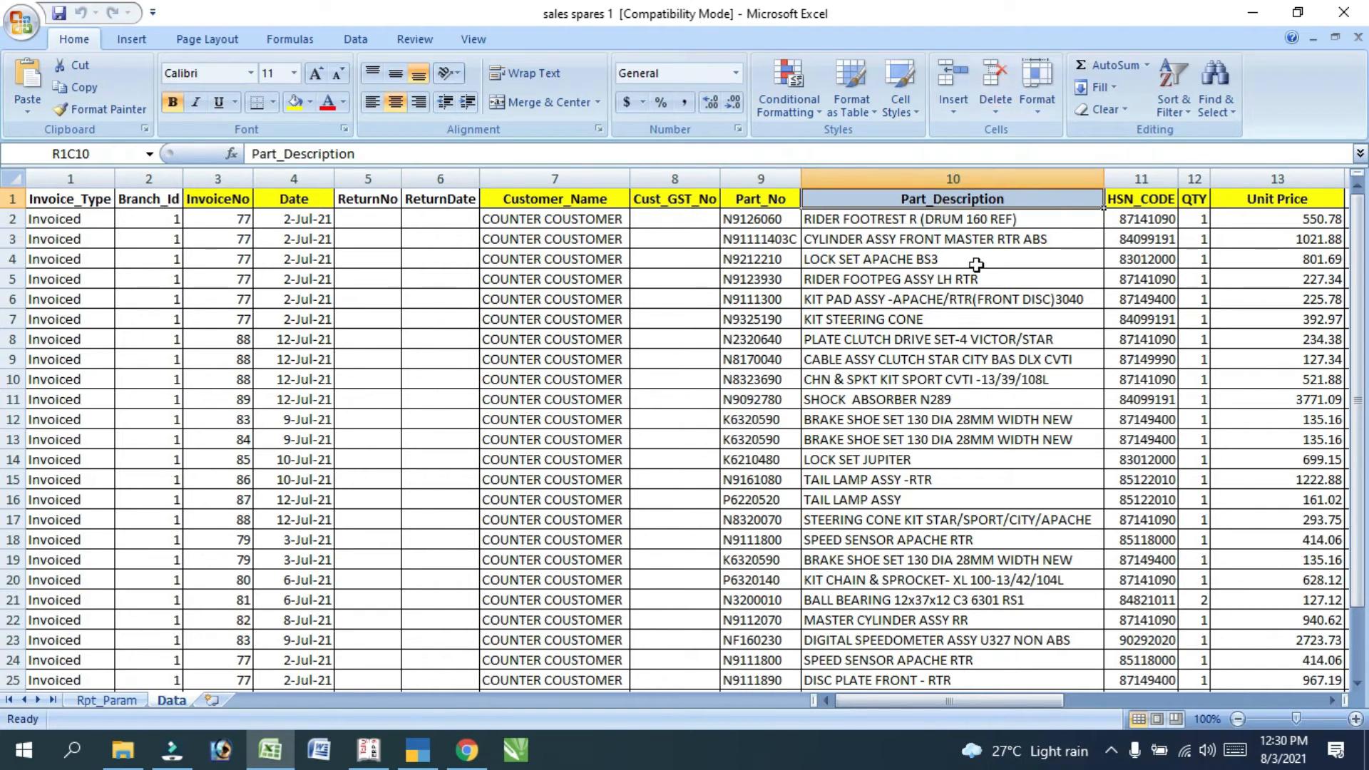
key(alt+Tab)
text(10)
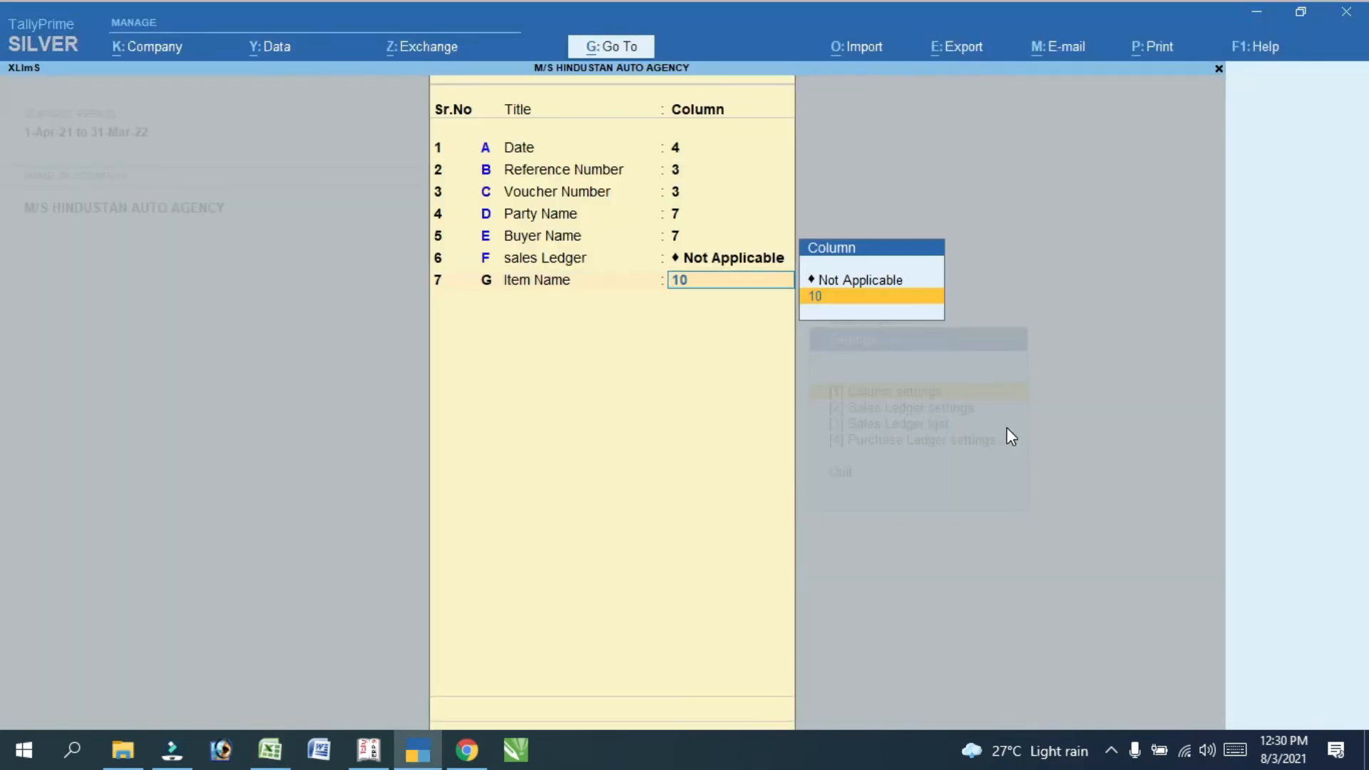
key(Return)
key(Return)
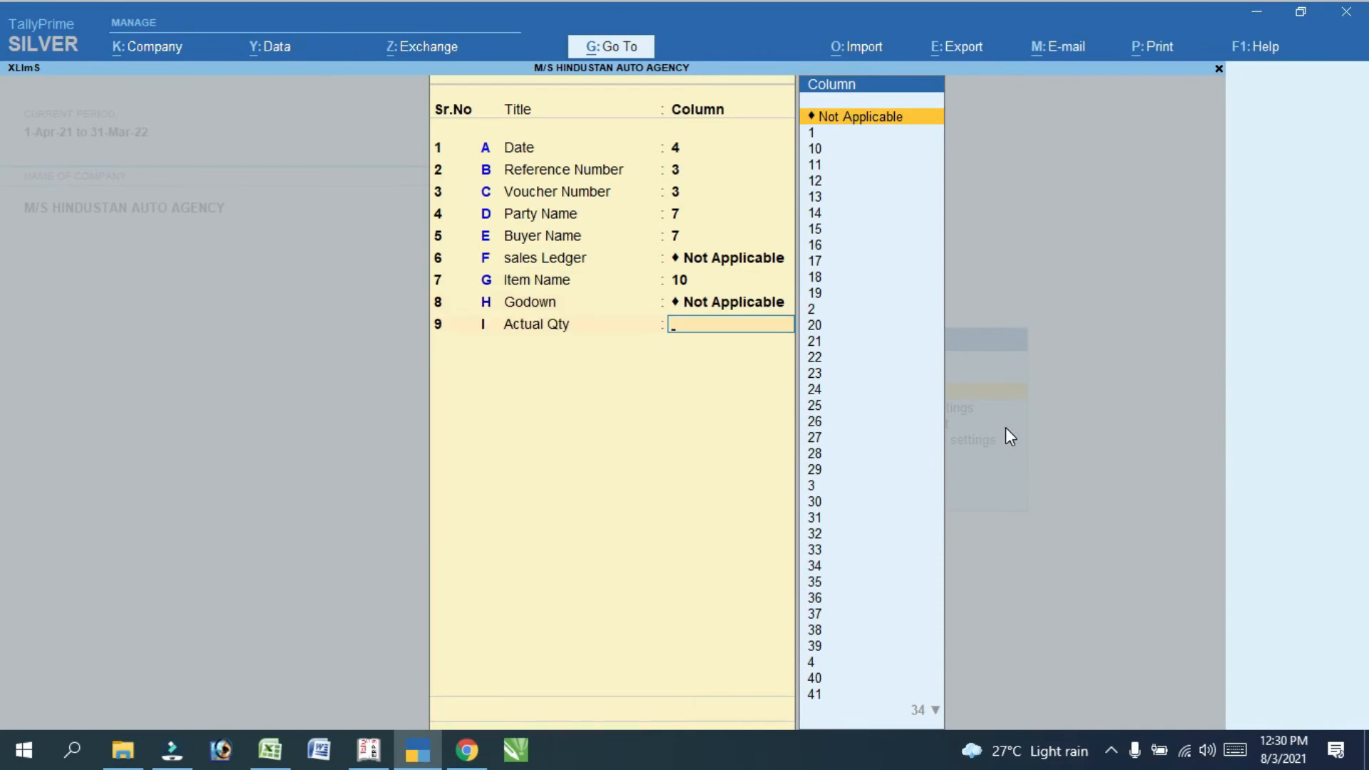
Map both Actual Qty and Billed Qty to the sales sheet's QTY column, 12
key(alt+Tab)
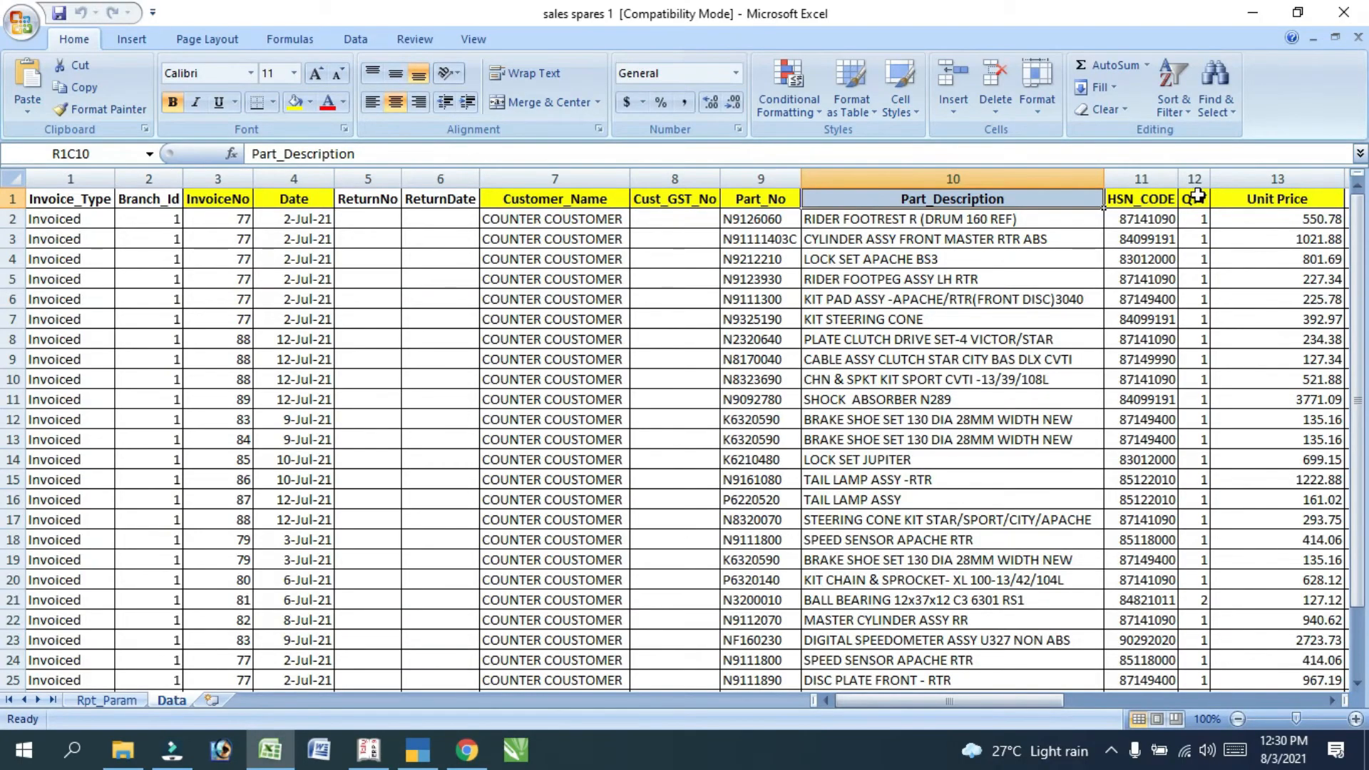
key(alt+Tab)
text(12)
key(Return)
text(12)
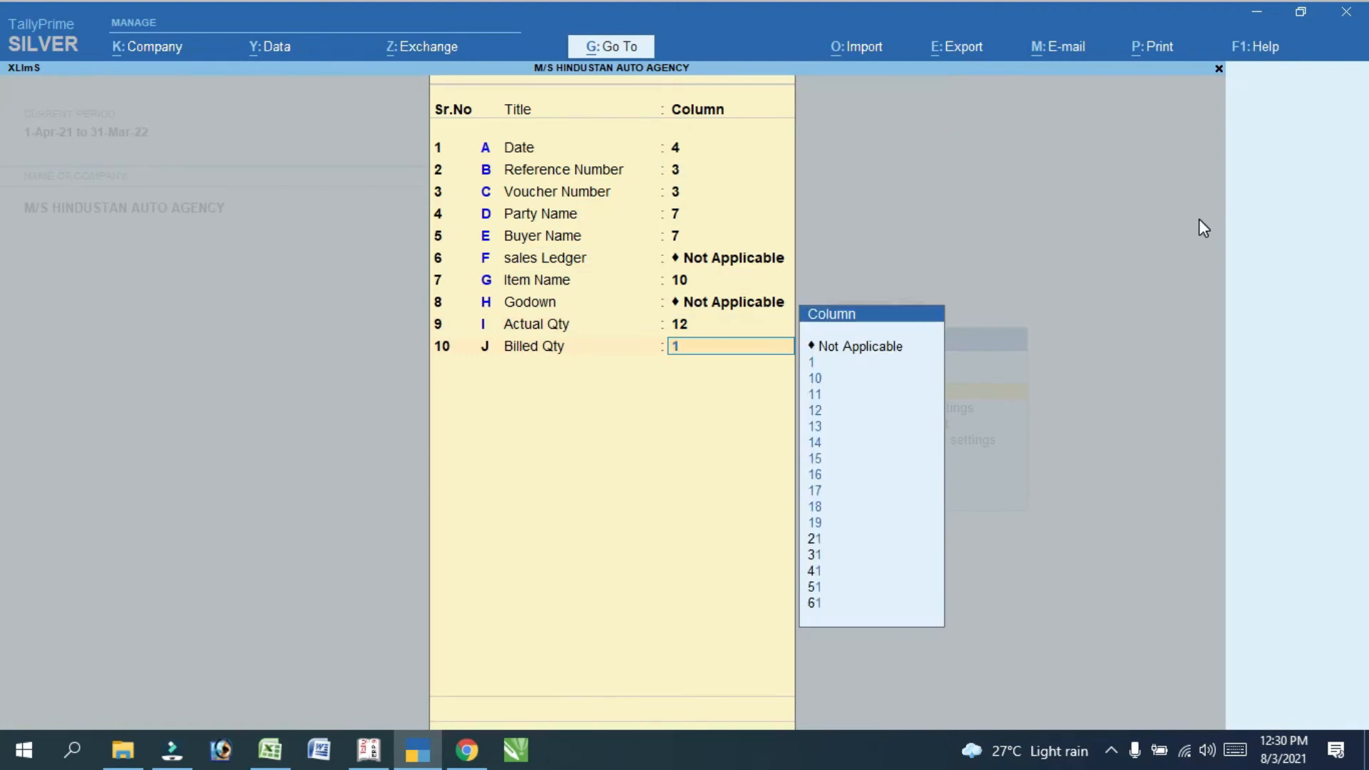
key(Return)
Map Rate to the Unit Price column, 13, and set Discount to Not Applicable
key(alt+Tab)
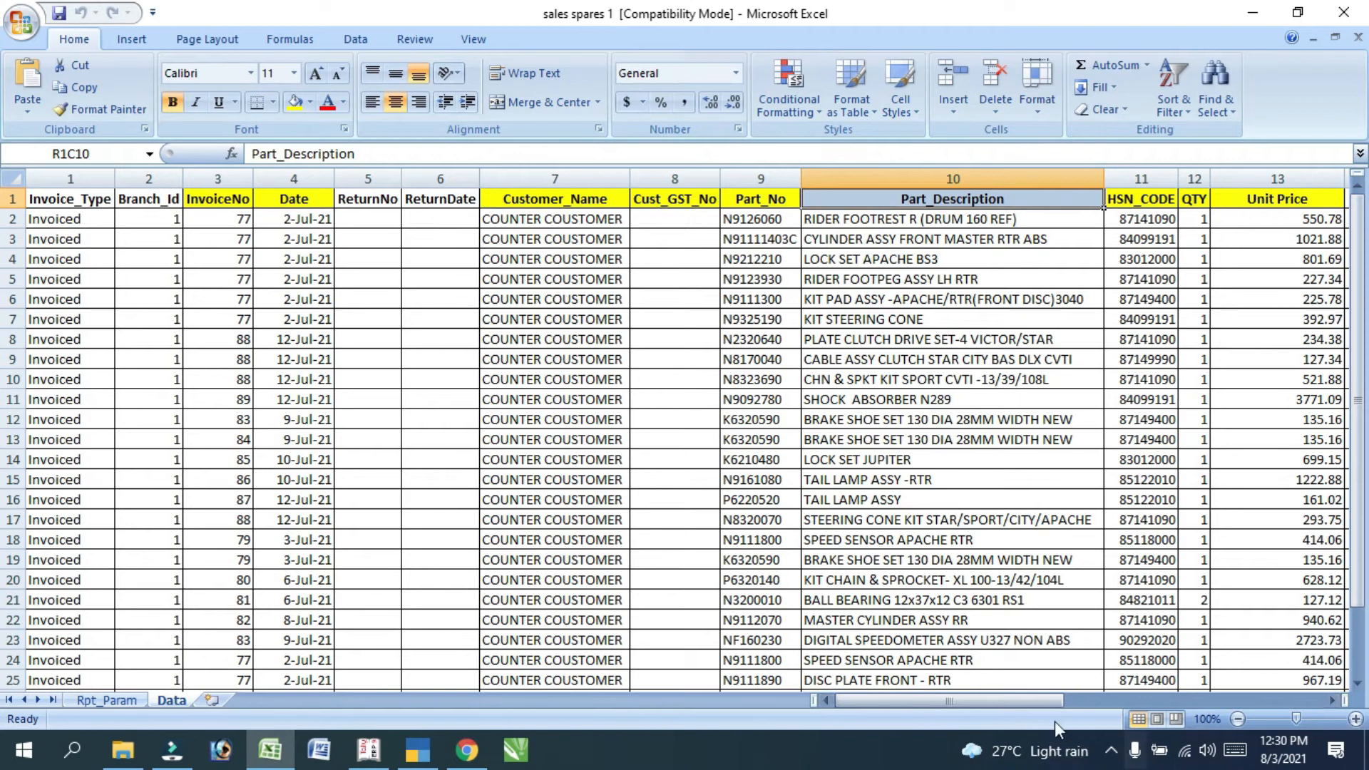
drag(1023, 700, 1083, 706)
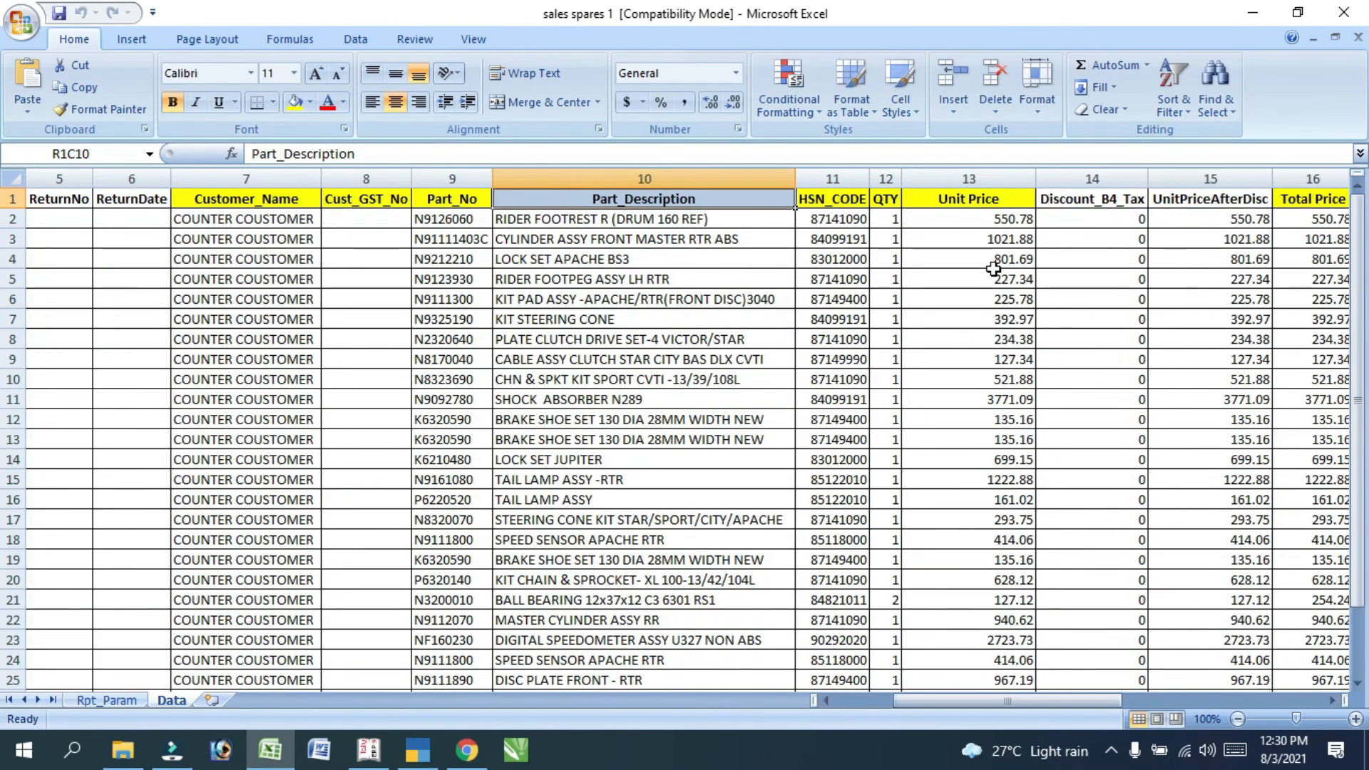
key(alt+Tab)
text(13)
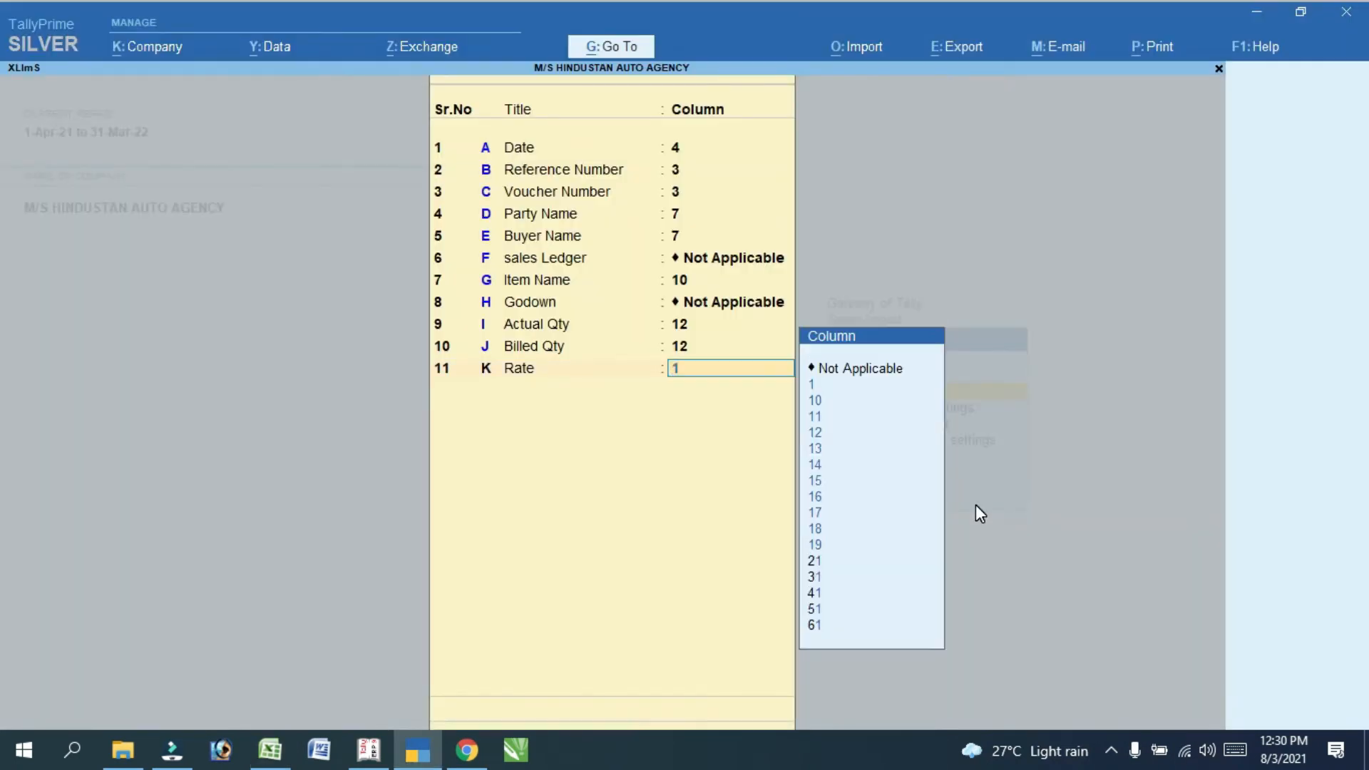
key(Return)
key(Return)
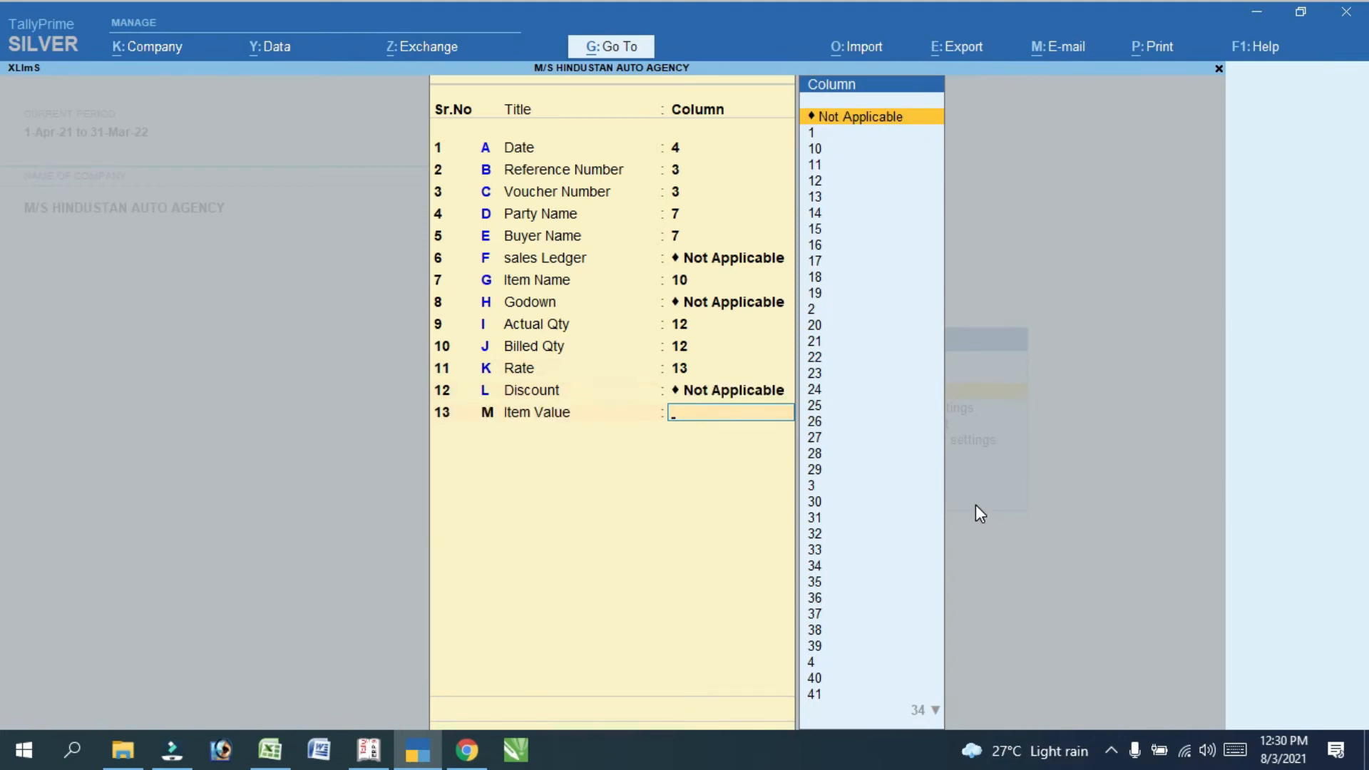
Find the Total Price column in the sales sheet and map Item Value to column 16
key(alt+Tab)
drag(1032, 699, 1078, 702)
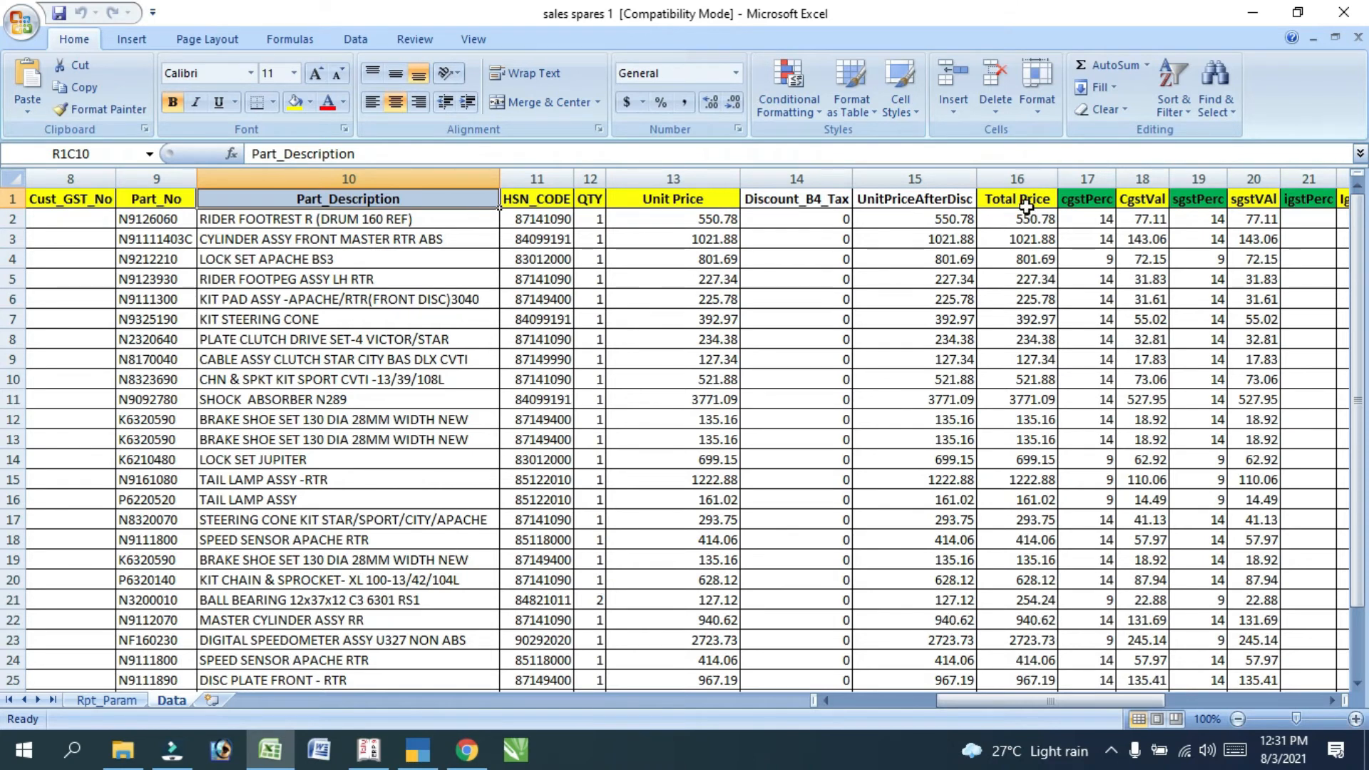
key(alt+Tab)
text(16)
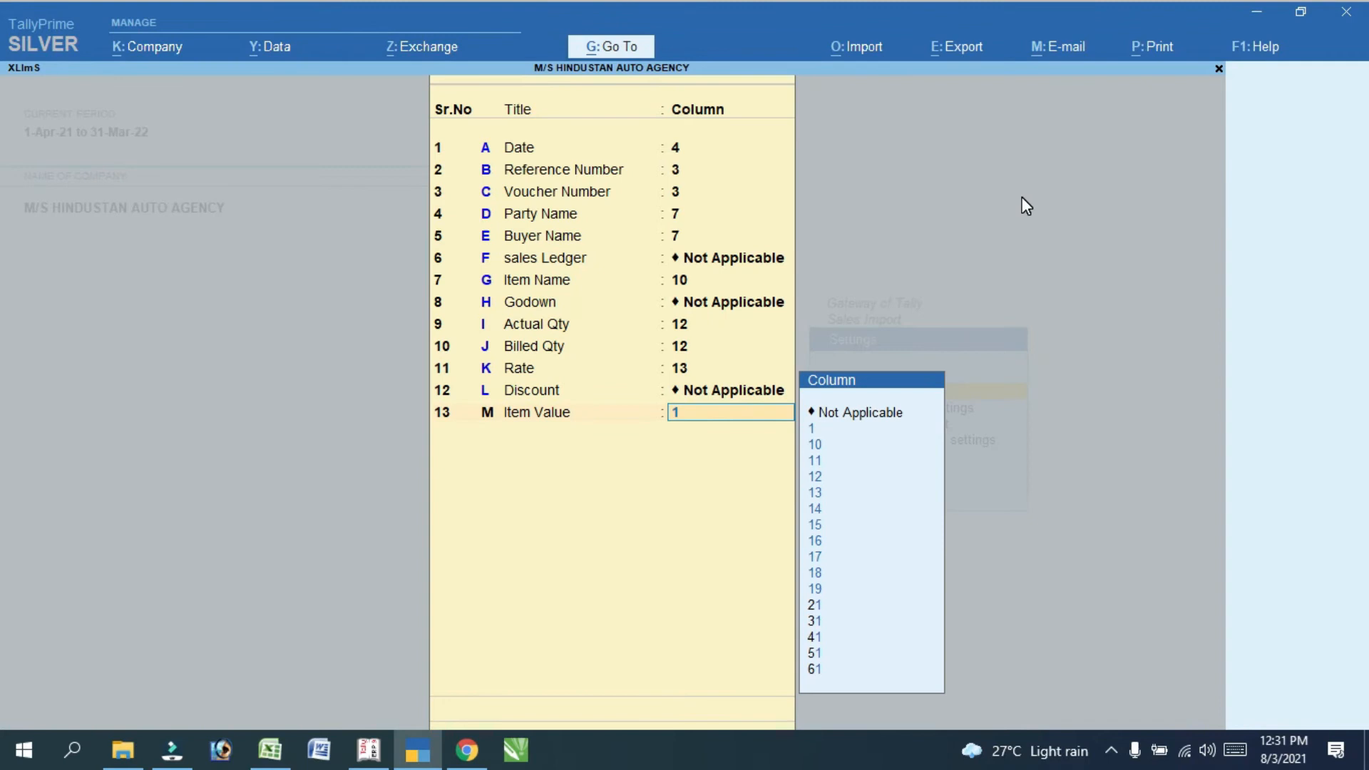
key(Return)
Find the GST Rate column in the sales sheet and map Gst % to column 23
key(alt+Tab)
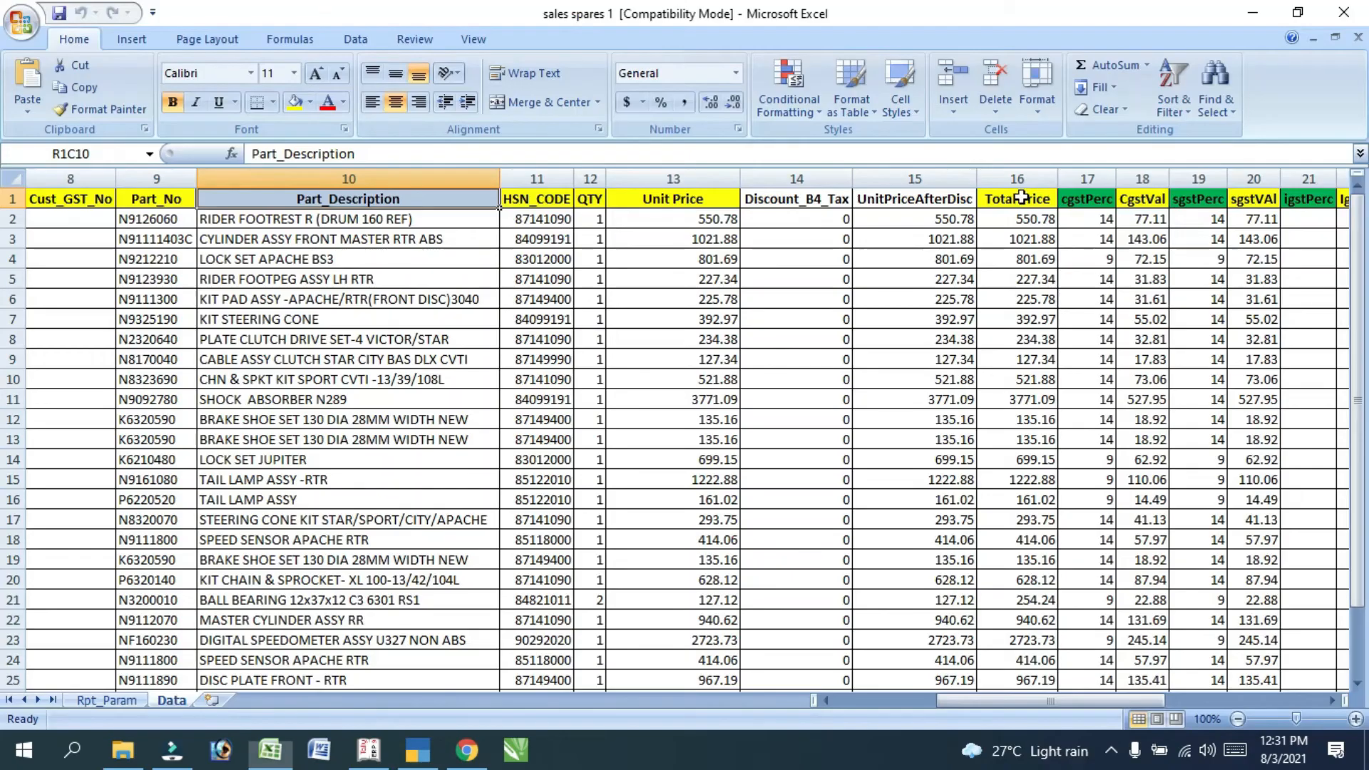
drag(1117, 696, 1199, 695)
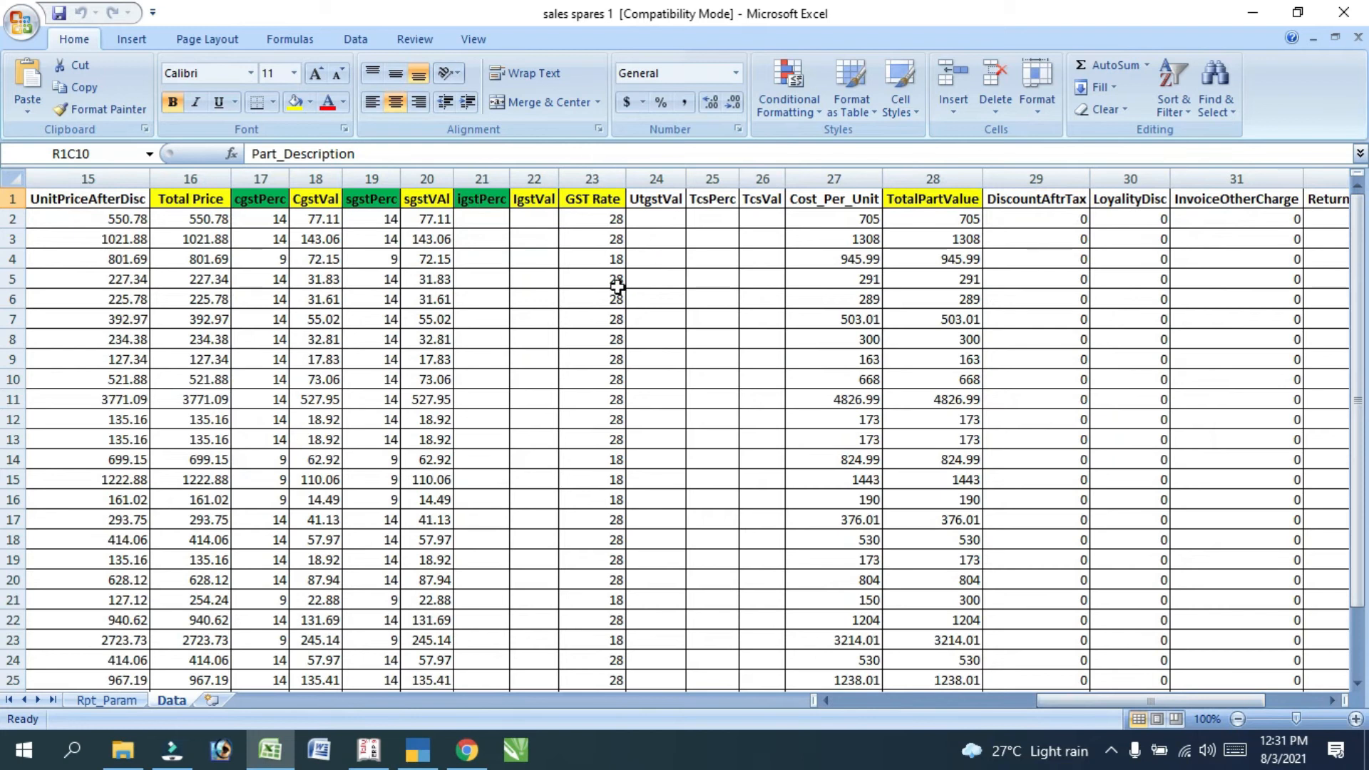
key(alt+Tab)
text(23)
key(Return)
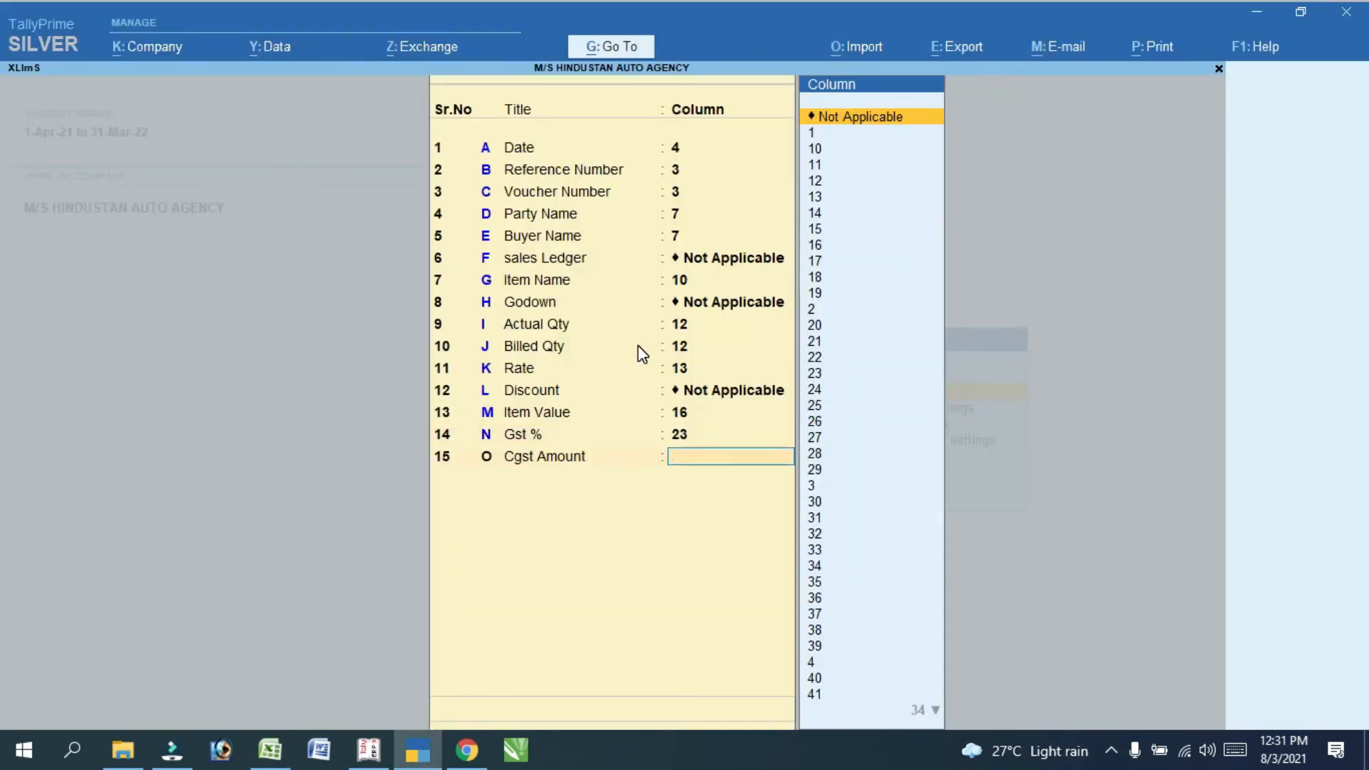
Map Cgst Amount to the sales sheet's CgstVal column, 18, and Sgst Amount to the sgstVAl column, 20
key(alt+Tab)
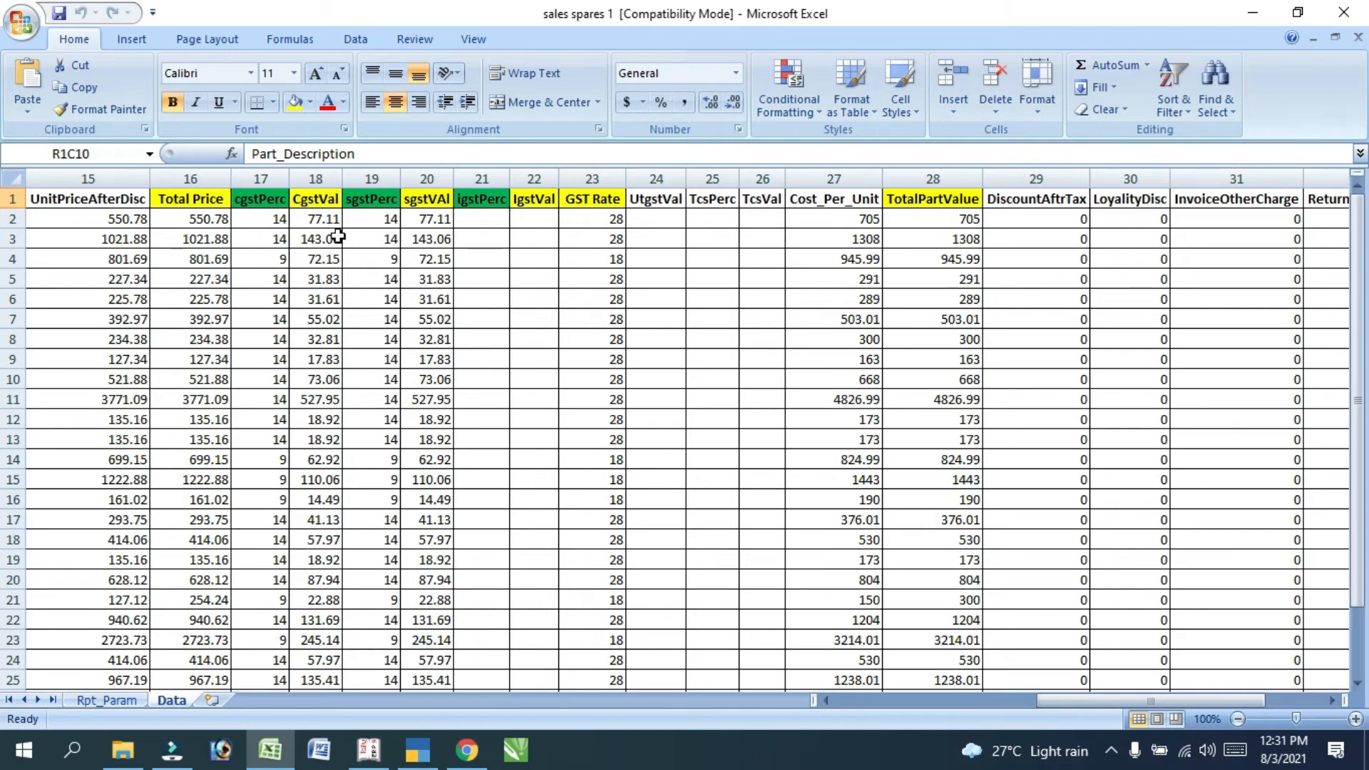
key(alt+Tab)
text(18)
key(Return)
key(alt+Tab)
key(alt+Tab)
text(2)
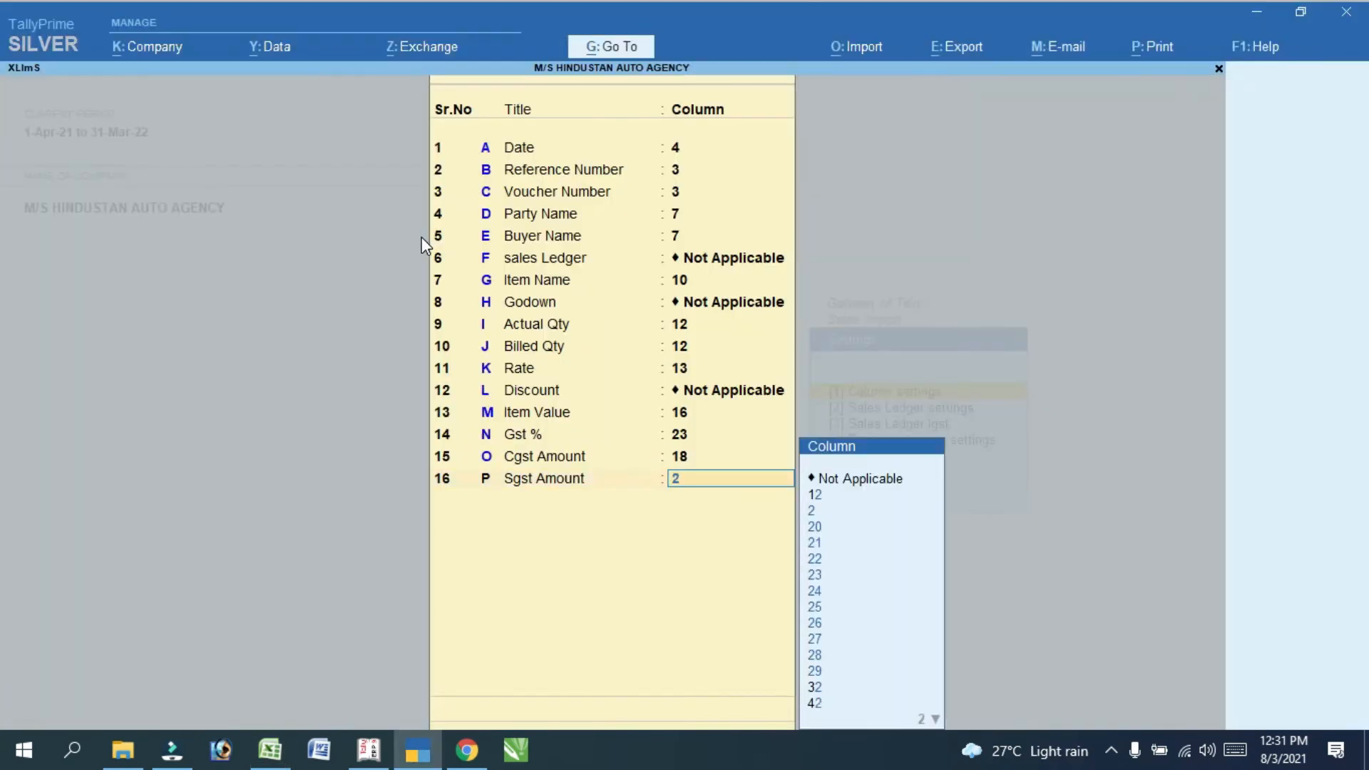
text(0)
key(Return)
Map Igst Amount to the sales sheet's IgstVal column, 22
key(alt+Tab)
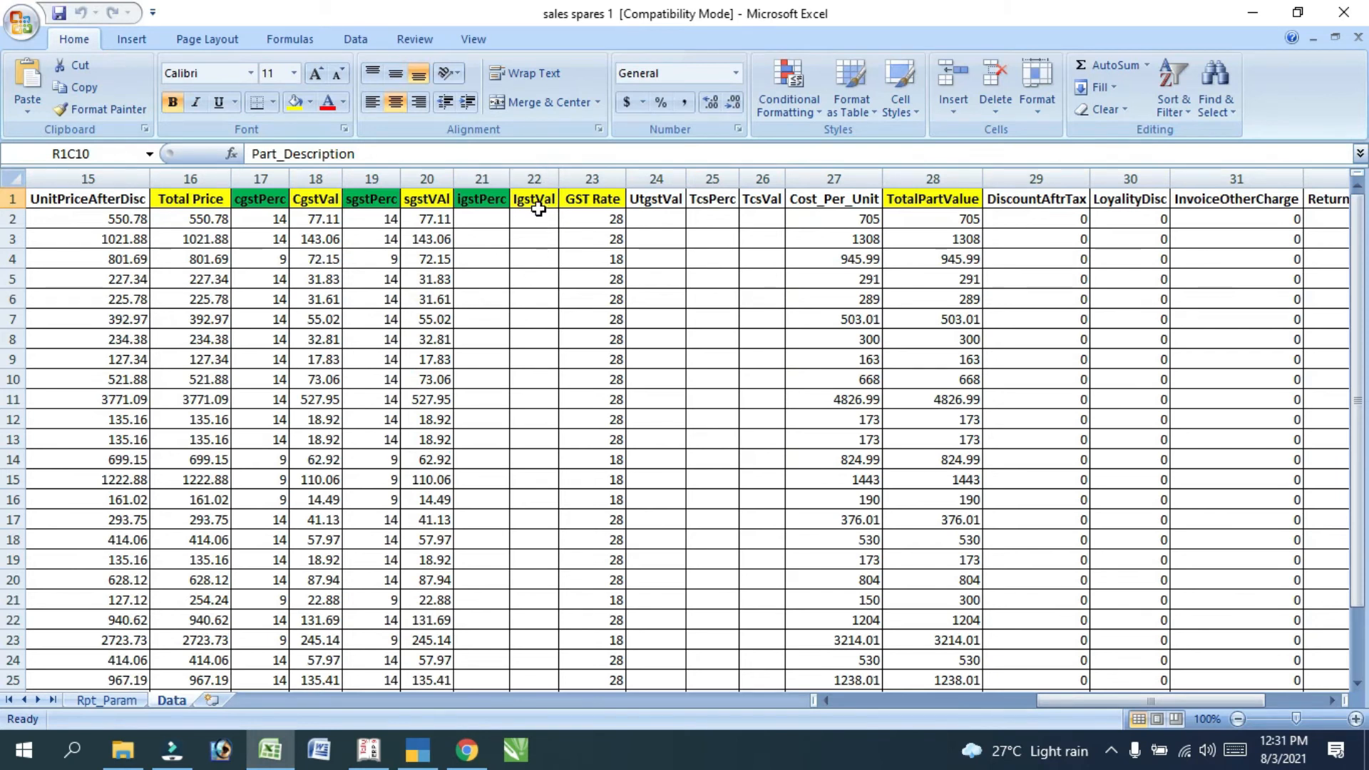
key(alt+Tab)
text(22)
key(Return)
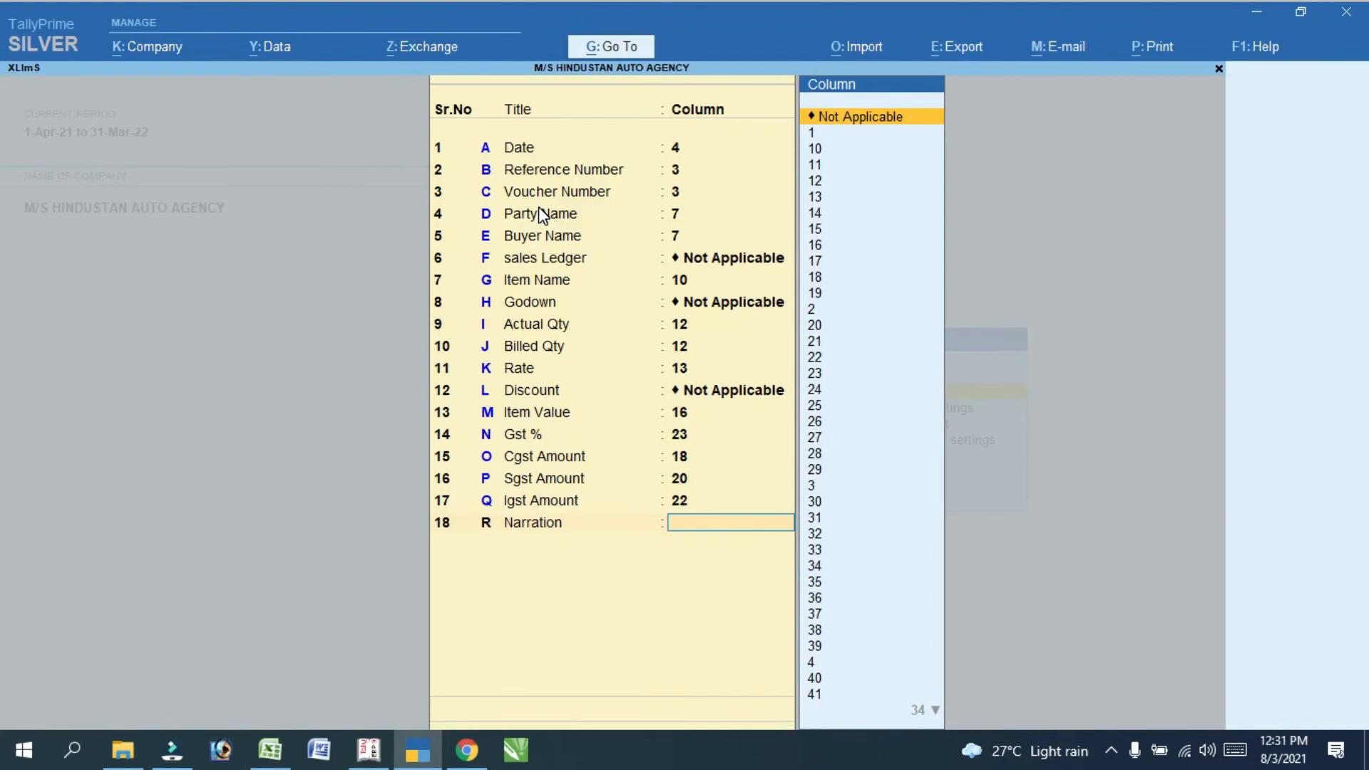
Find the Customer_Name column in the sales sheet and map Narration to column 7
key(alt+Tab)
drag(1114, 700, 883, 711)
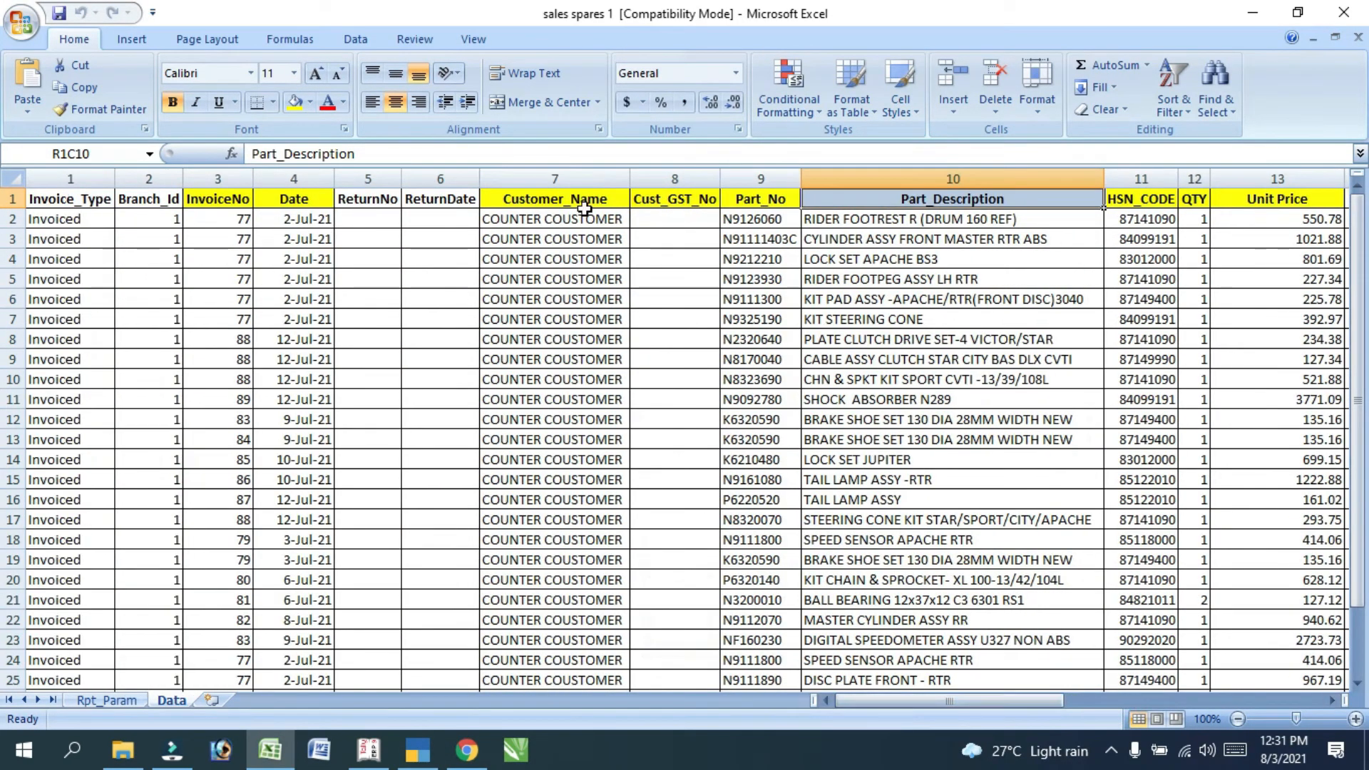
key(alt+Tab)
text(7)
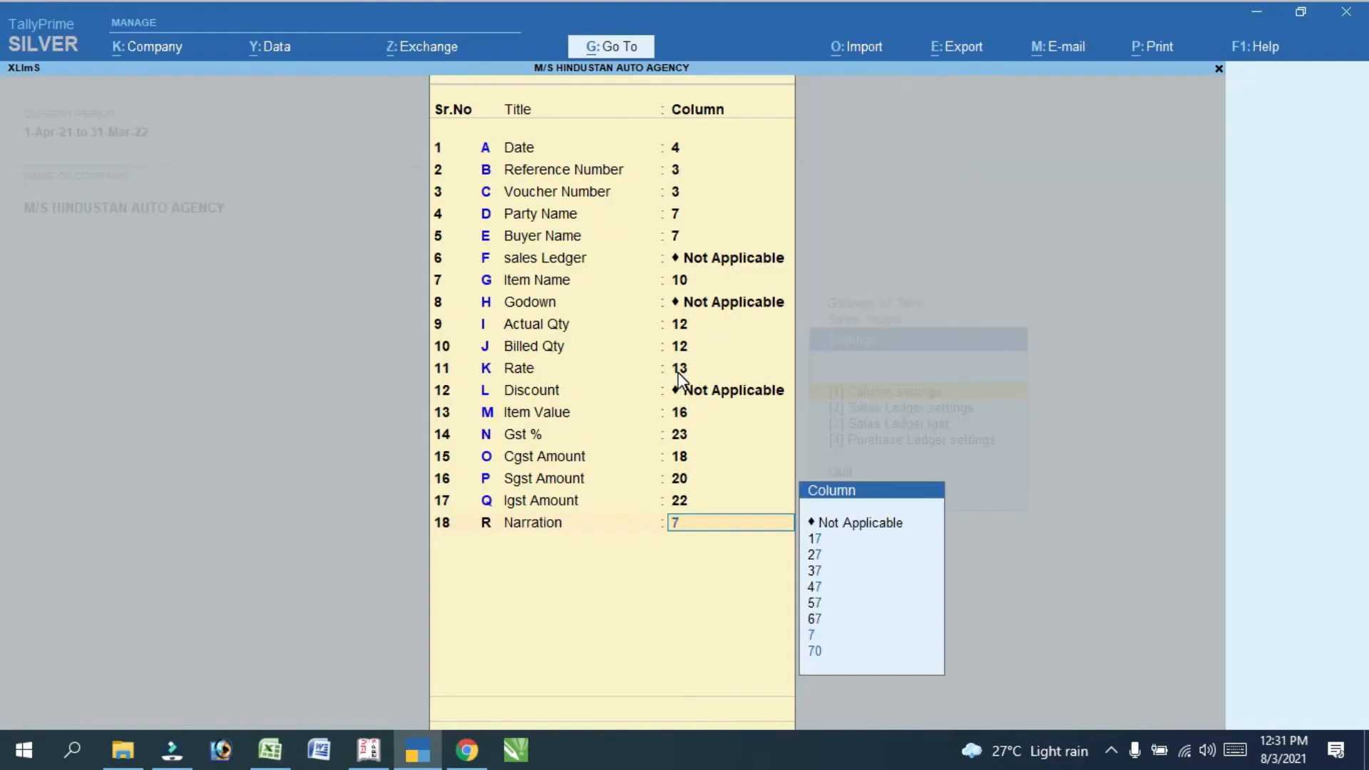
key(Return)
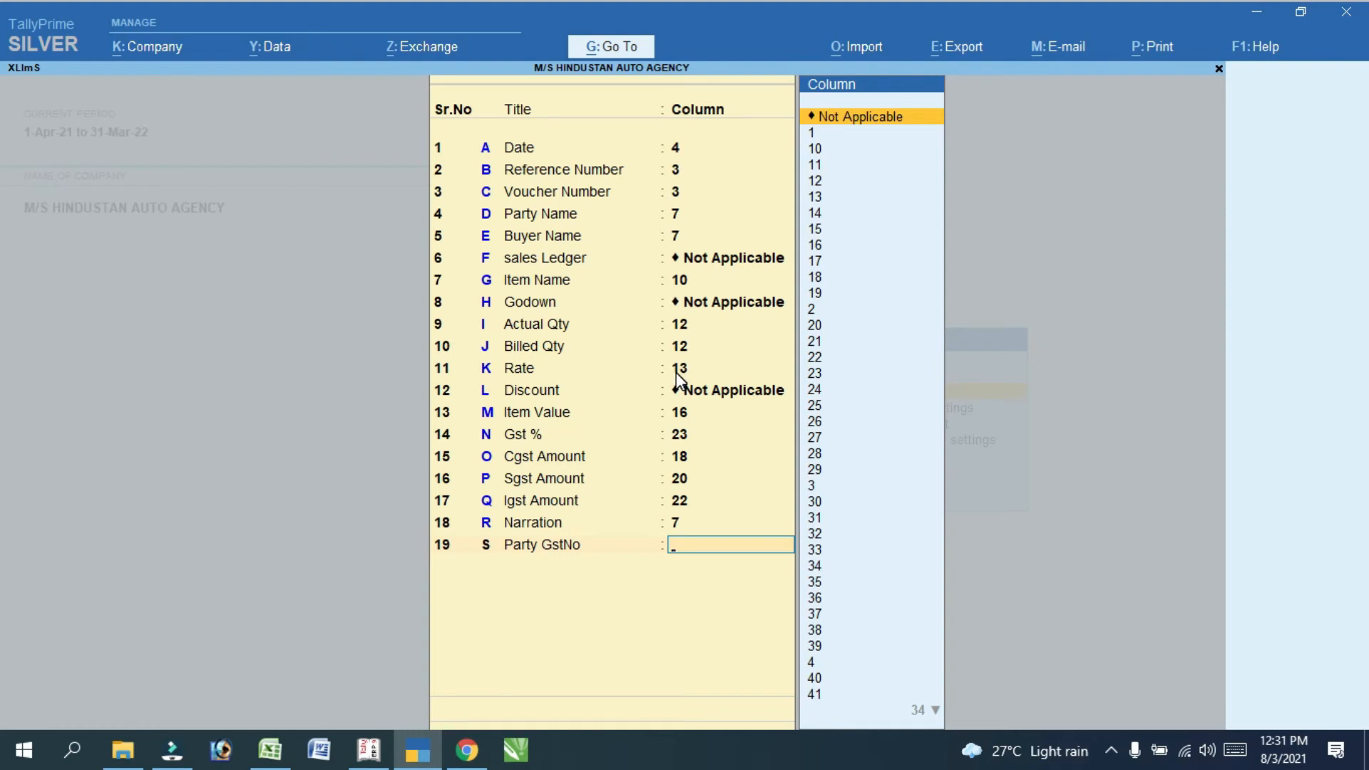
Map Party GstNo to the Cust_GST_No column, 8, and set Party State to Not Applicable
key(alt+Tab)
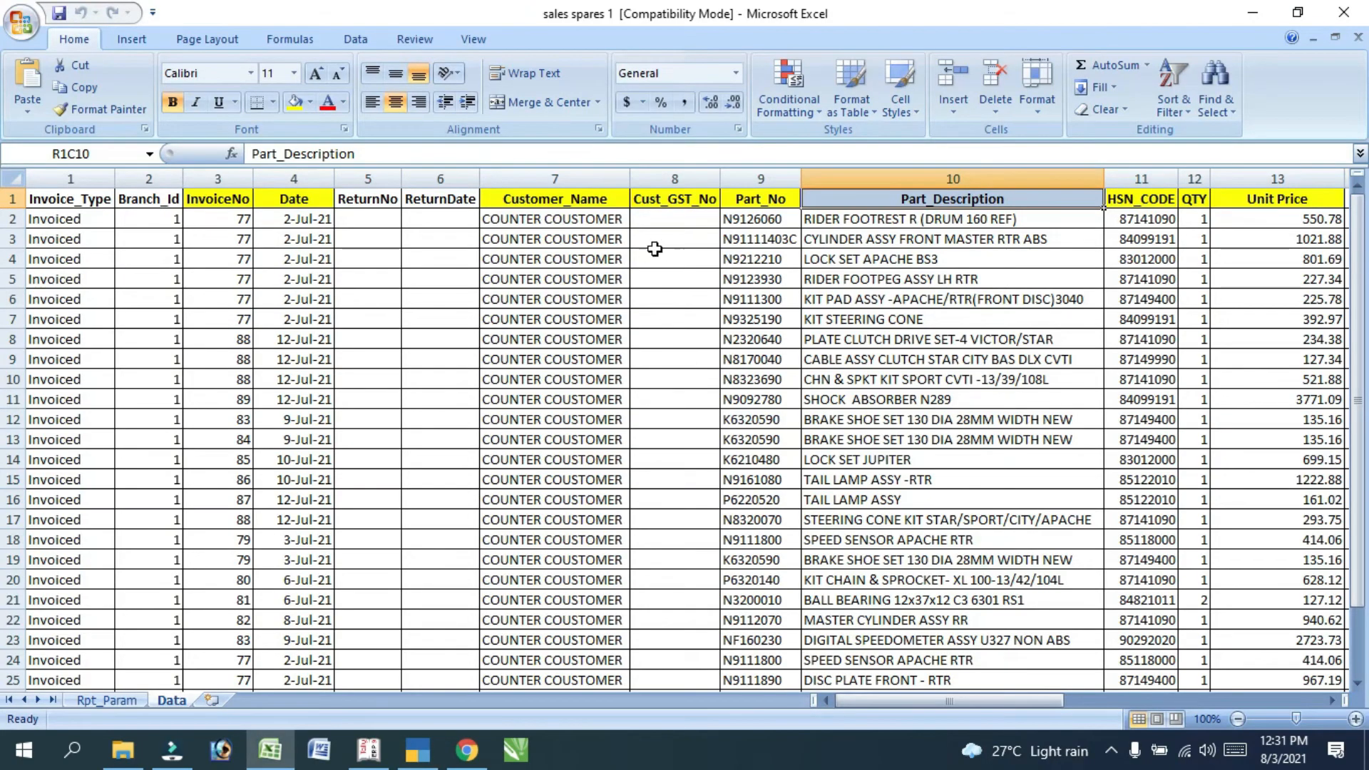
mouse_move(1360, 307)
mouse_down()
mouse_move(1362, 385)
mouse_move(1360, 292)
mouse_up()
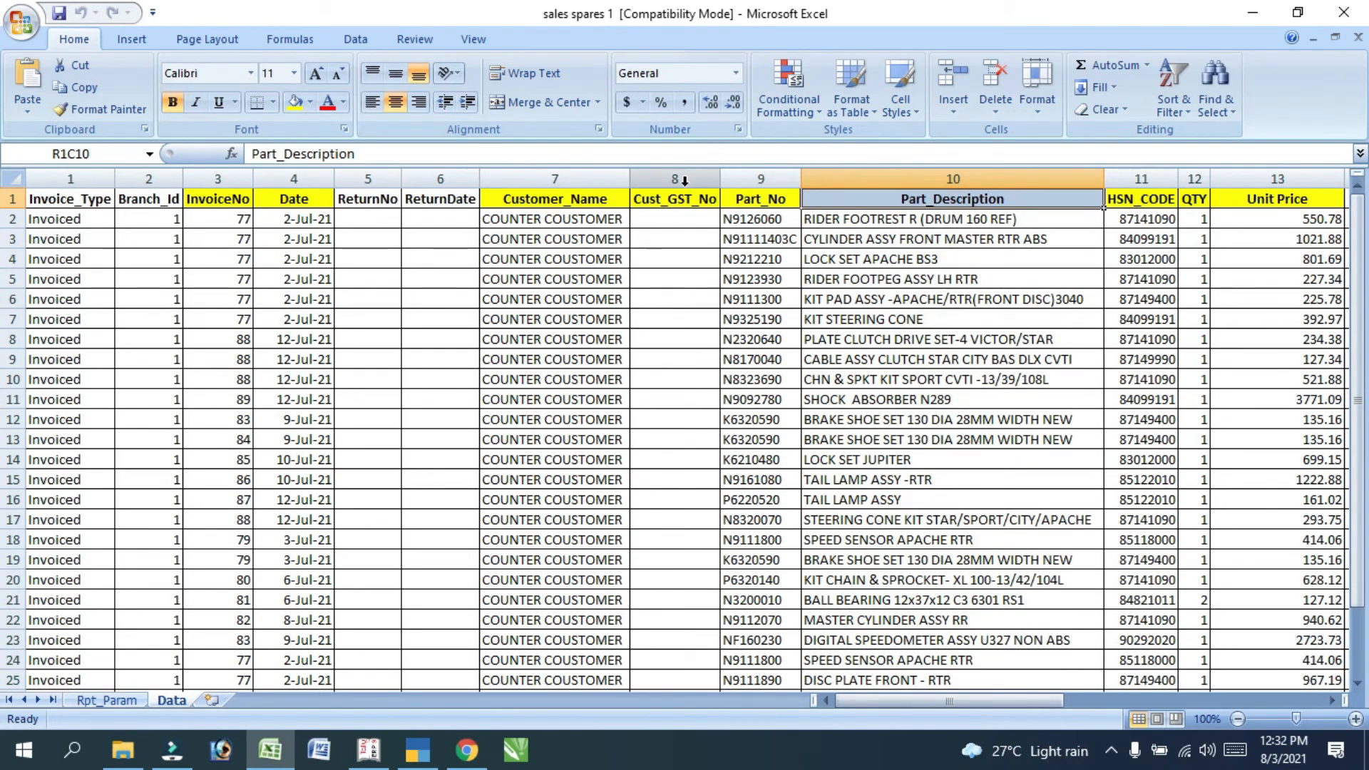
key(alt+Tab)
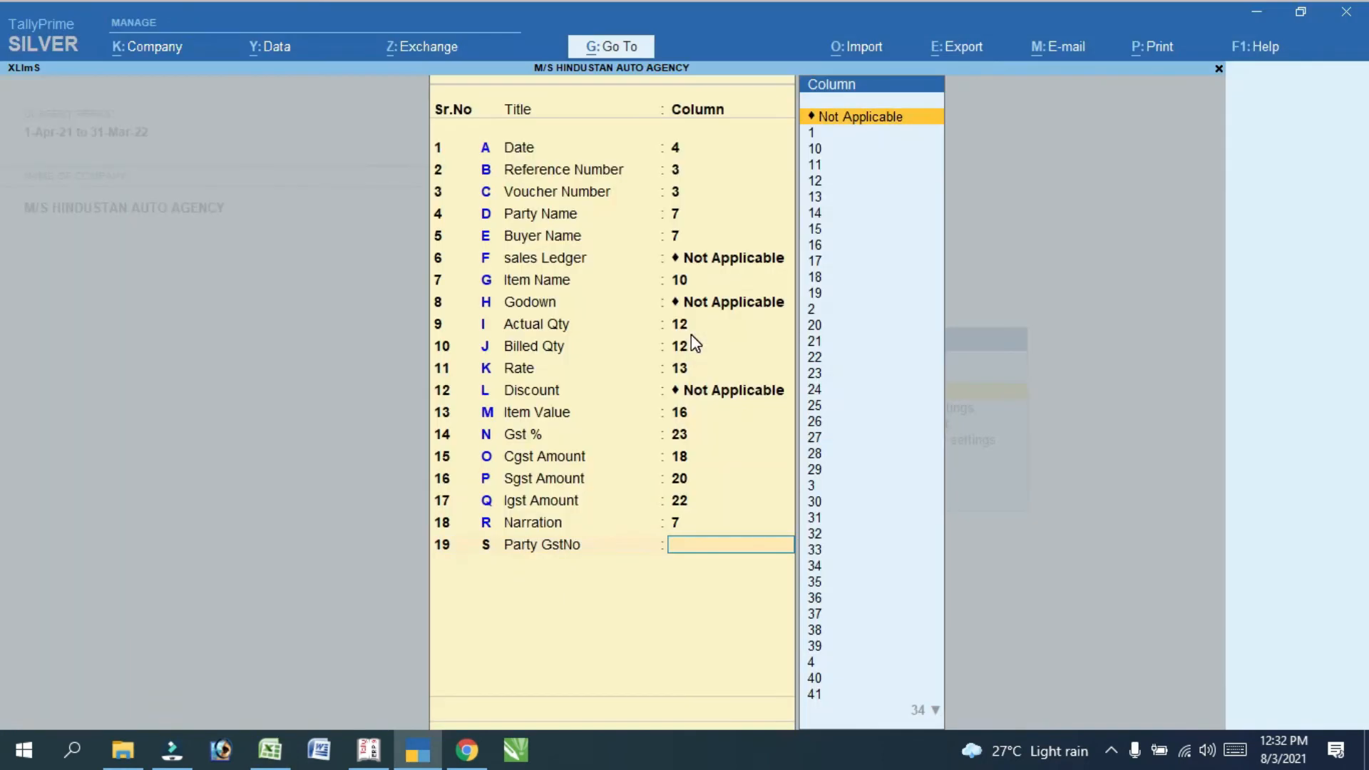
key(alt+Tab)
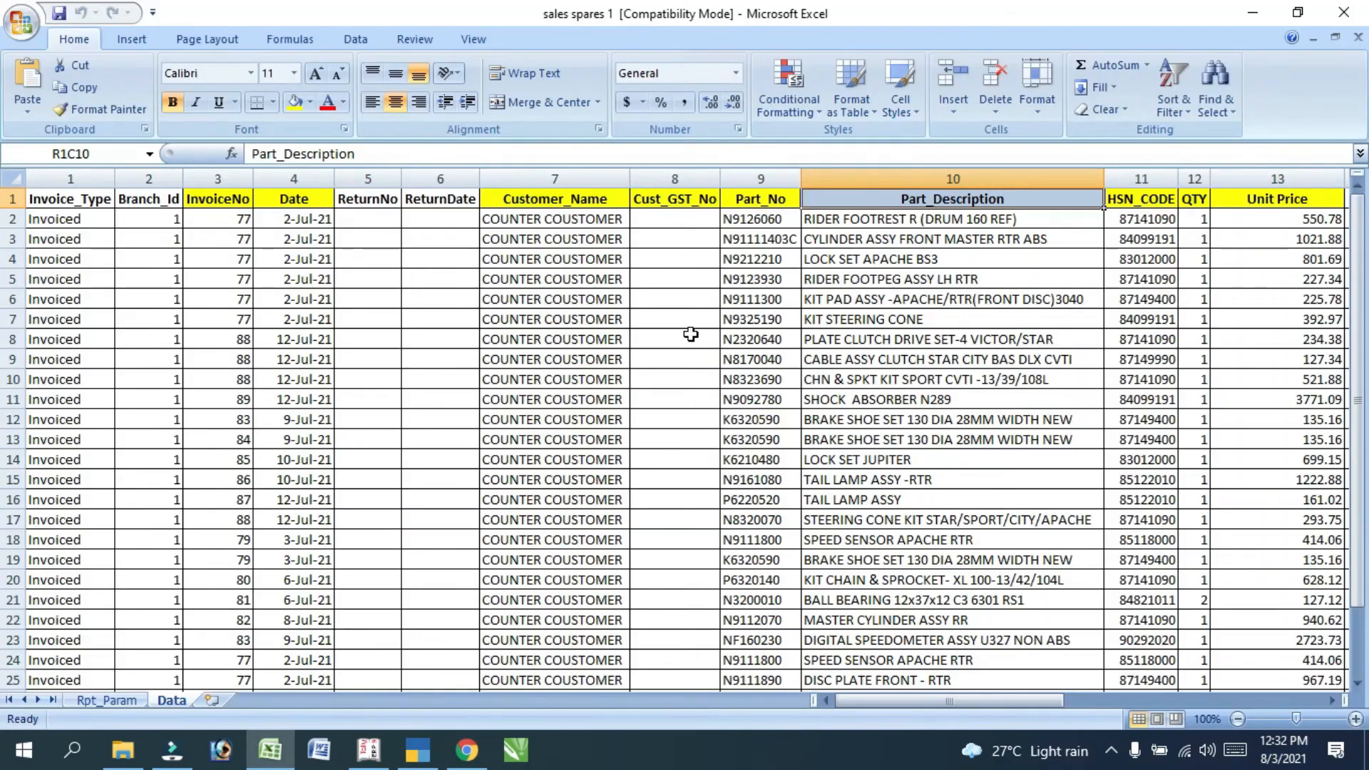
mouse_move(899, 705)
mouse_down()
mouse_move(855, 703)
mouse_move(1169, 696)
mouse_move(883, 699)
mouse_up()
key(alt+Tab)
key(Return)
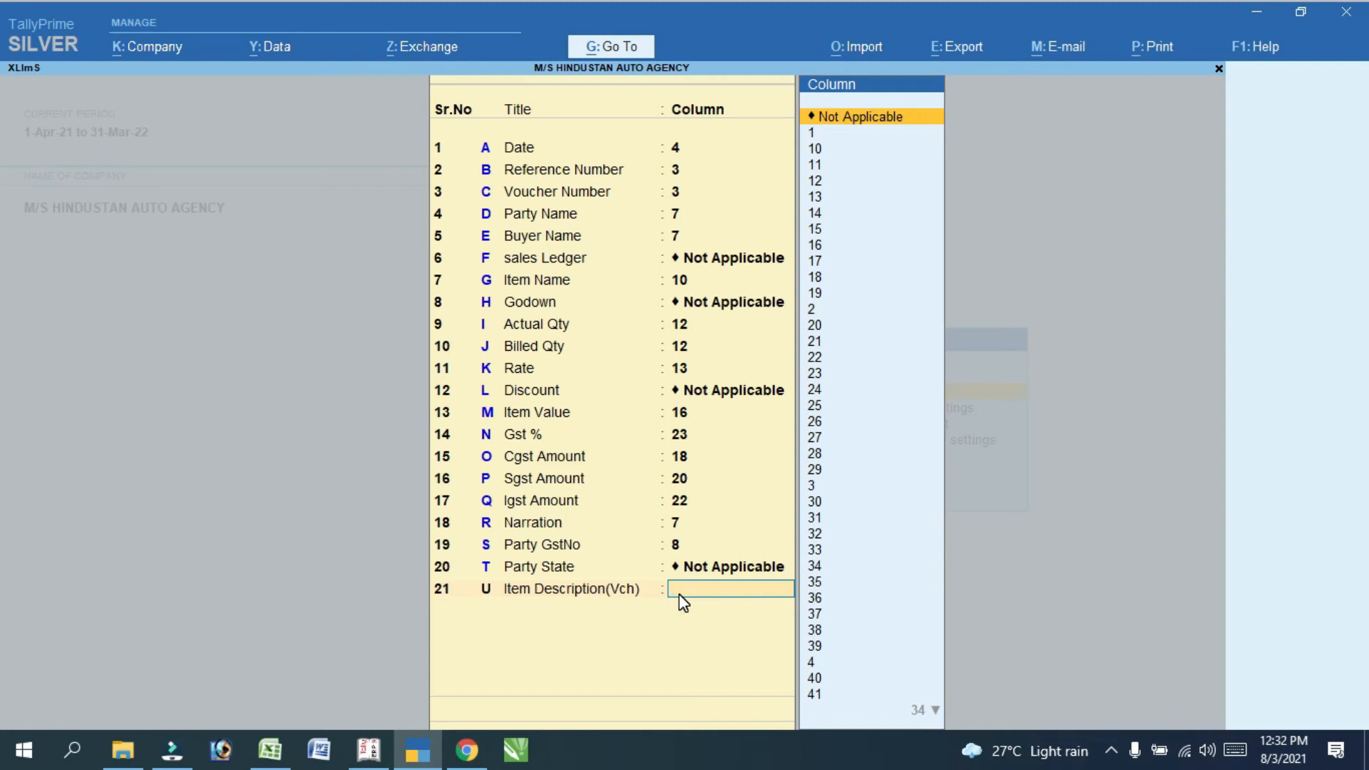
Map Item Description(Vch) to the sales sheet's Part_Description column, 10
key(alt+Tab)
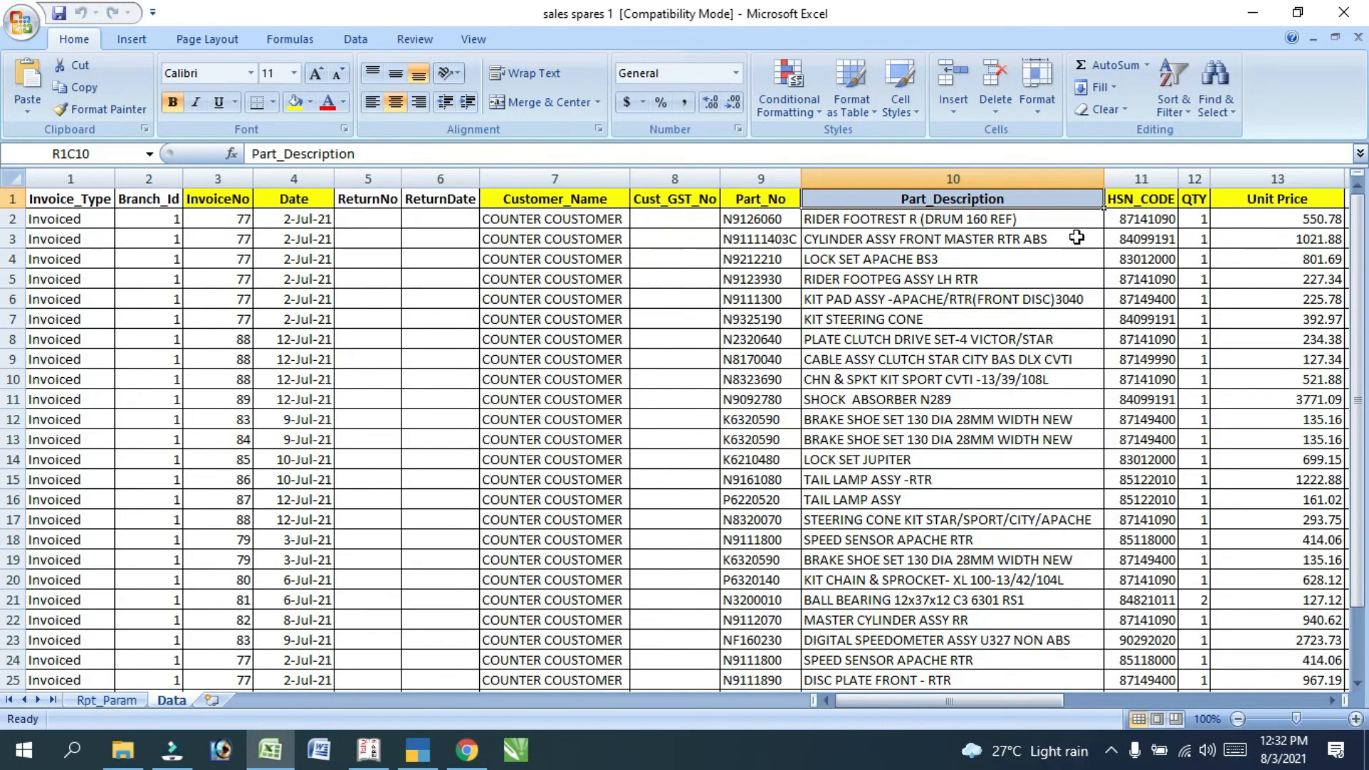
key(alt+Tab)
text(10)
key(Return)
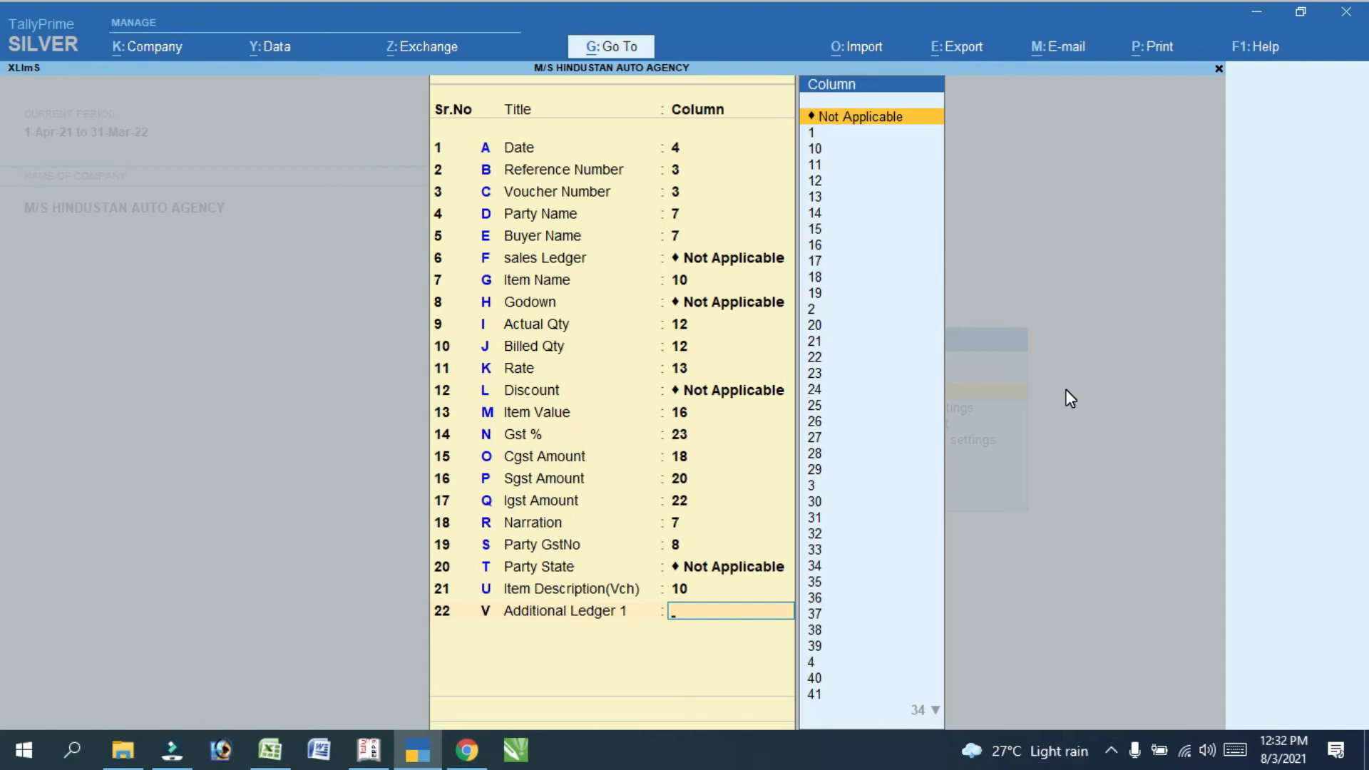
Set Additional Ledger 1, 2 and 3 to Not Applicable
key(Return)
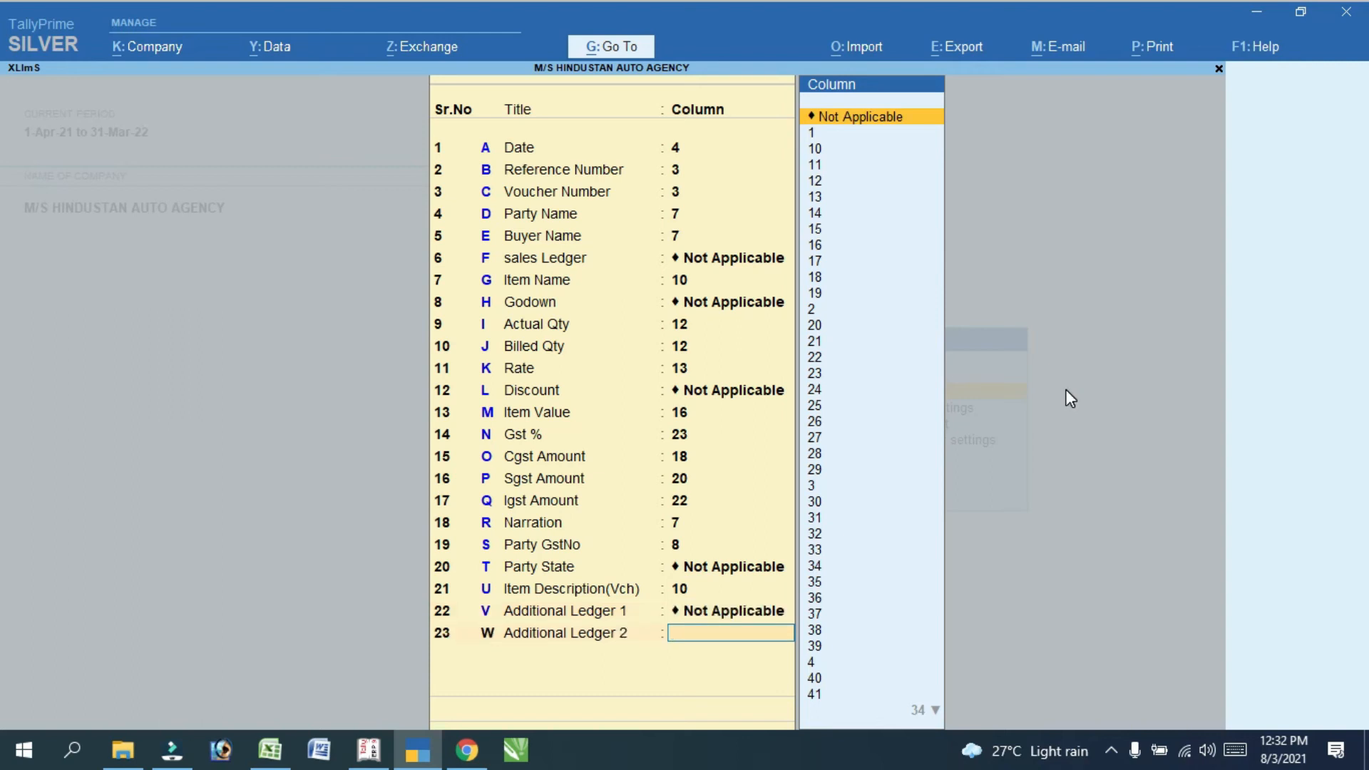
key(Return)
key(Return)
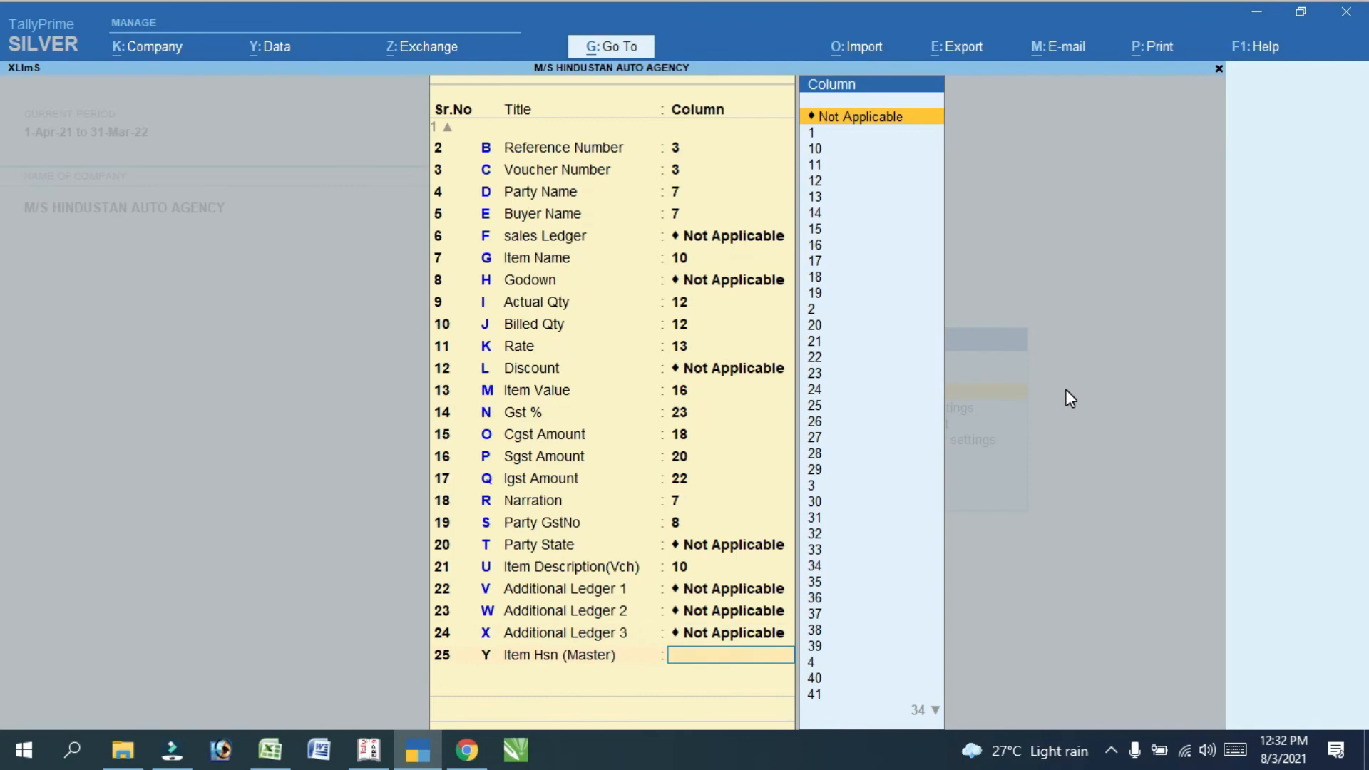
Find the HSN_CODE column in the sales sheet and map Item Hsn (Master) to column 11
key(alt+Tab)
drag(998, 703, 1057, 705)
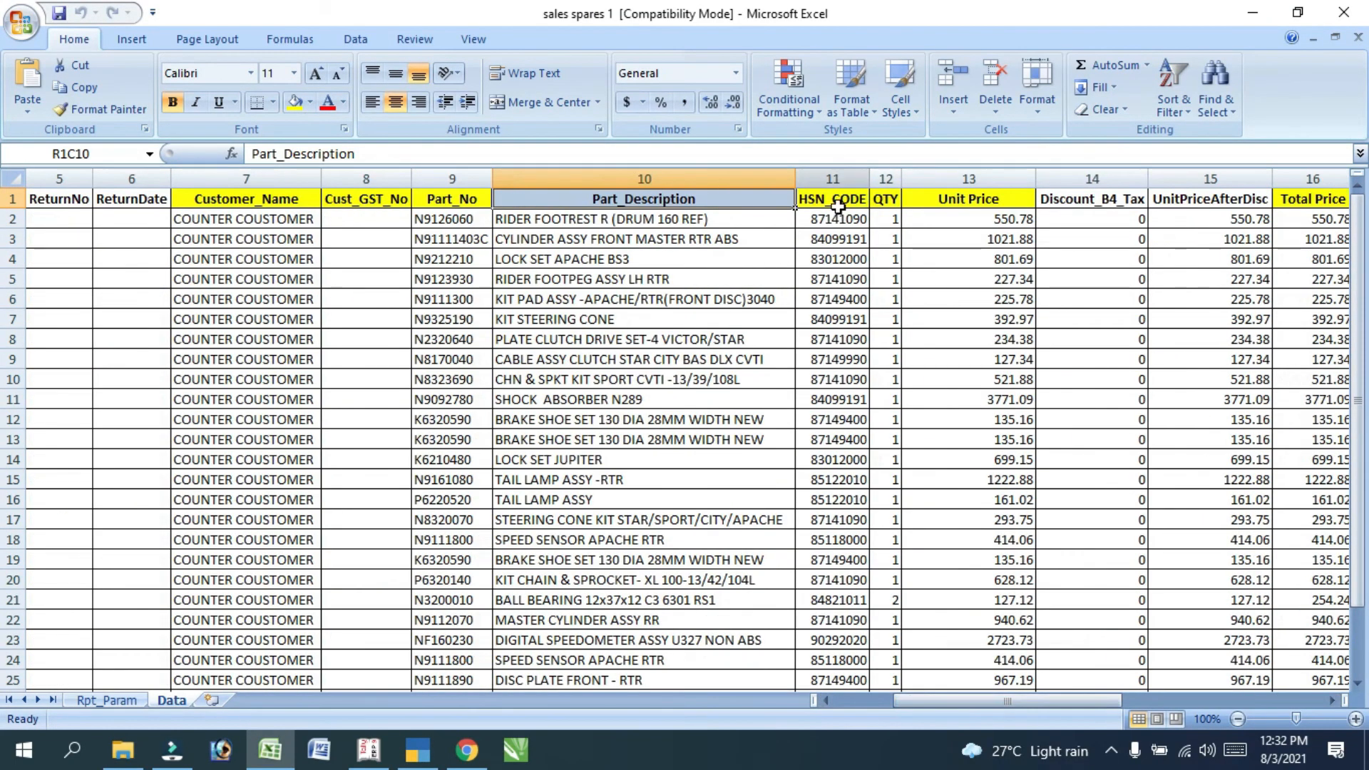
key(alt+Tab)
text(11)
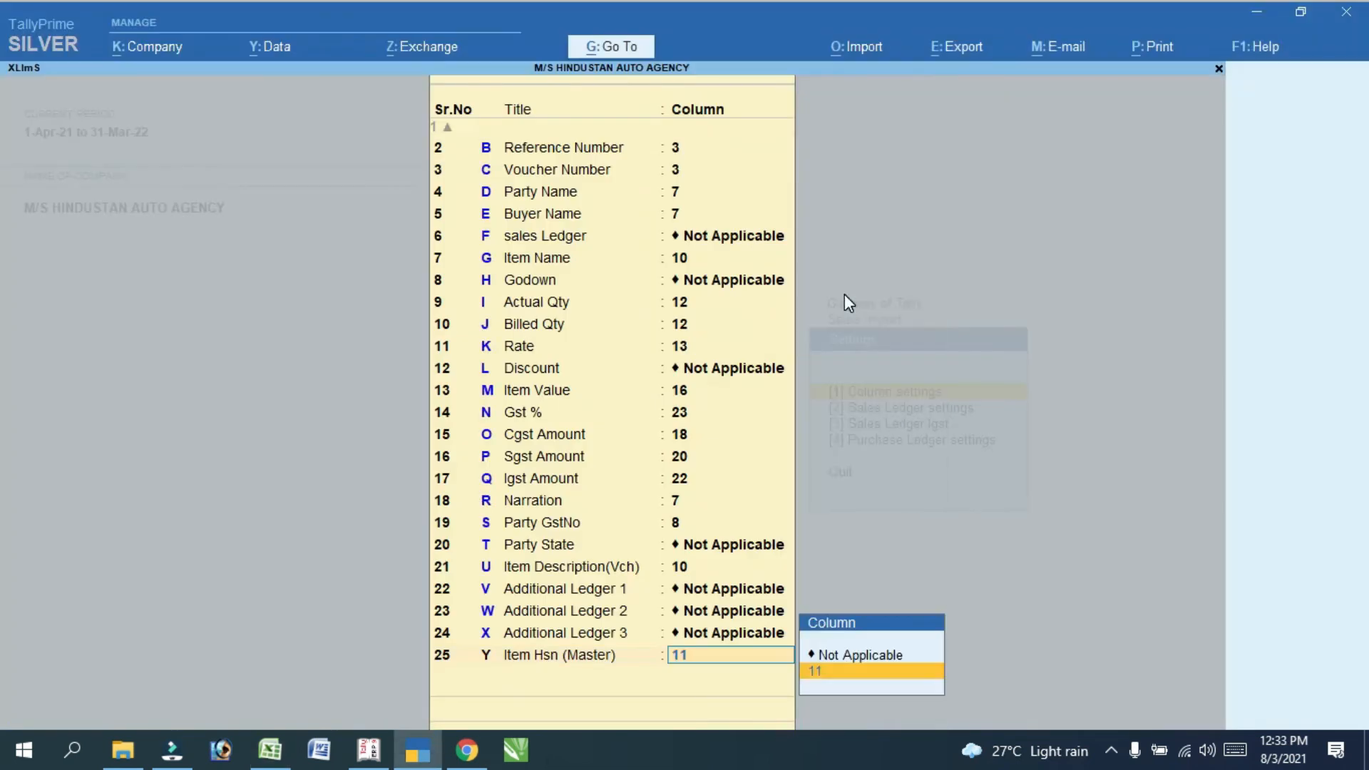
key(Return)
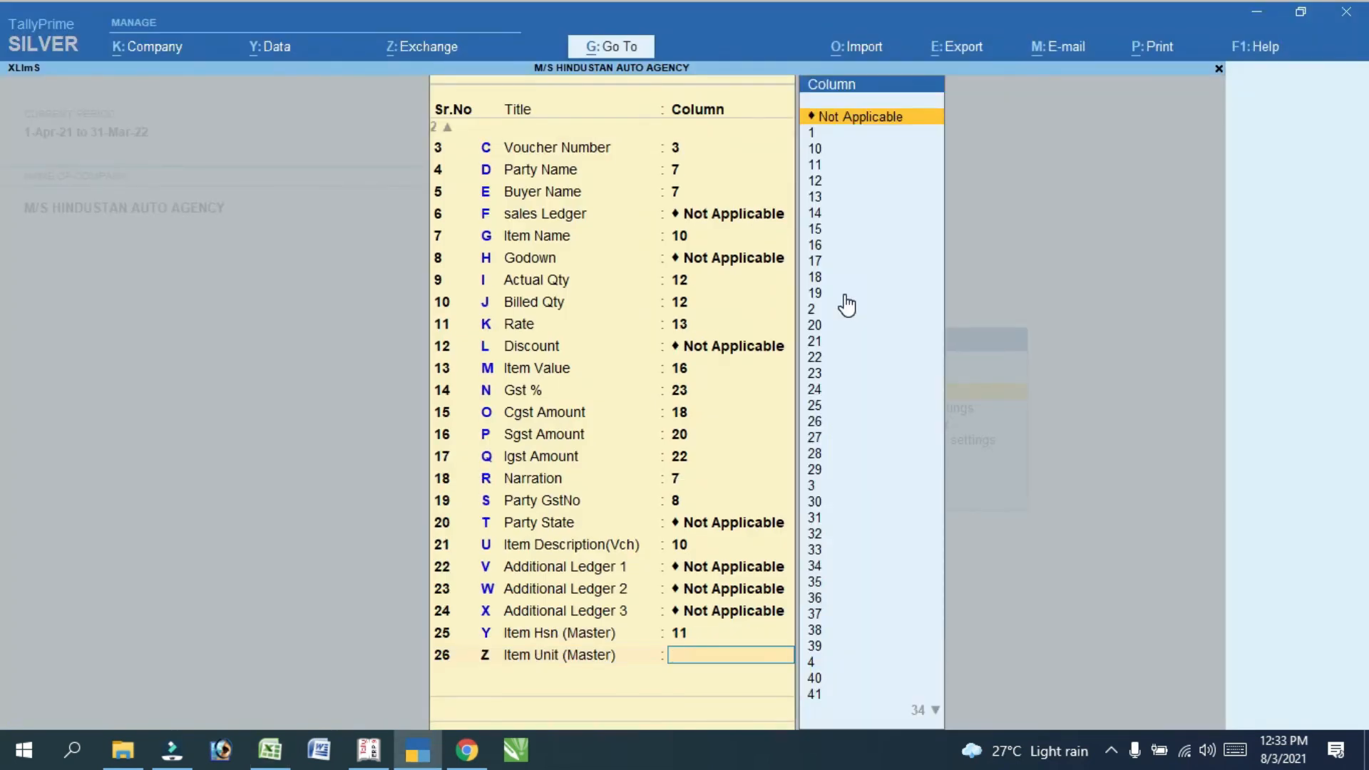
Set Item Unit (Master), Purchase Date, Discount ledger, Item Part-No(Master) and Item Description(Master) to Not Applicable
key(Return)
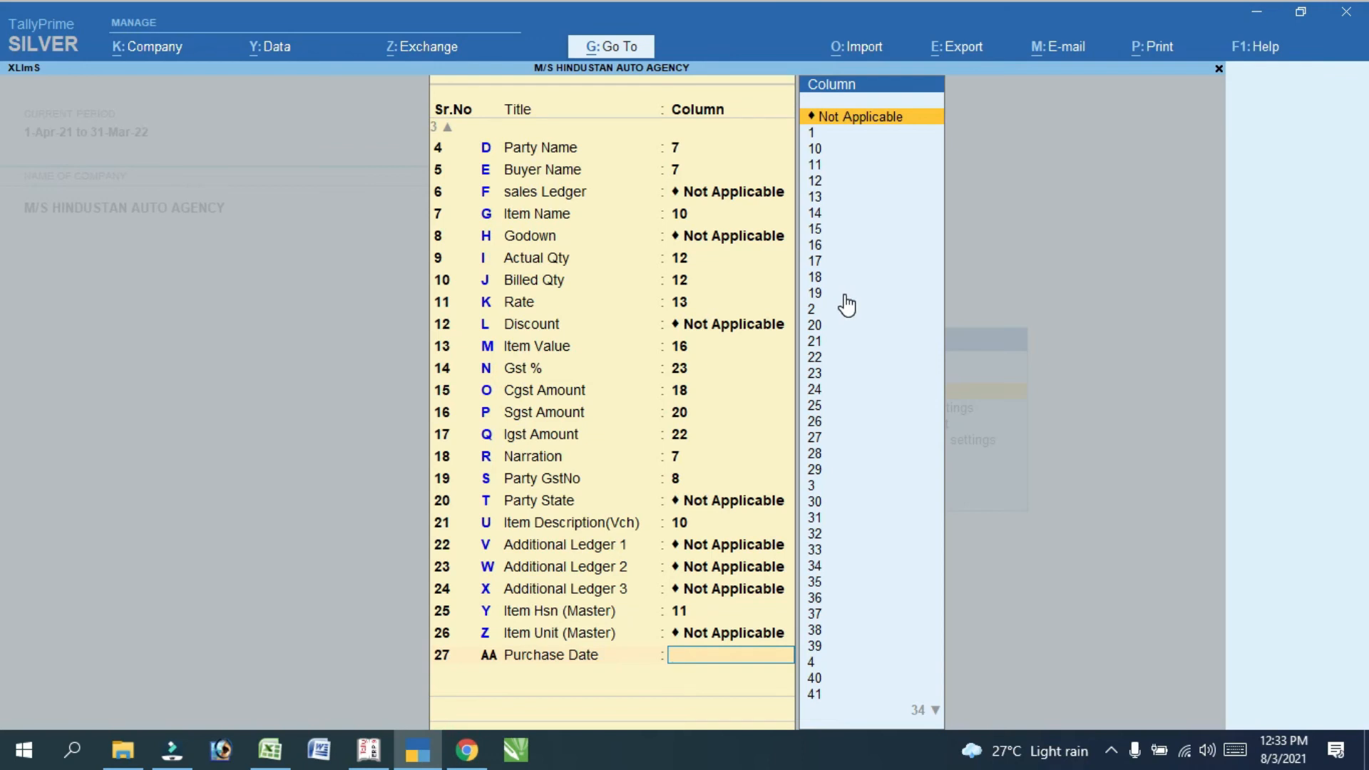
key(Return)
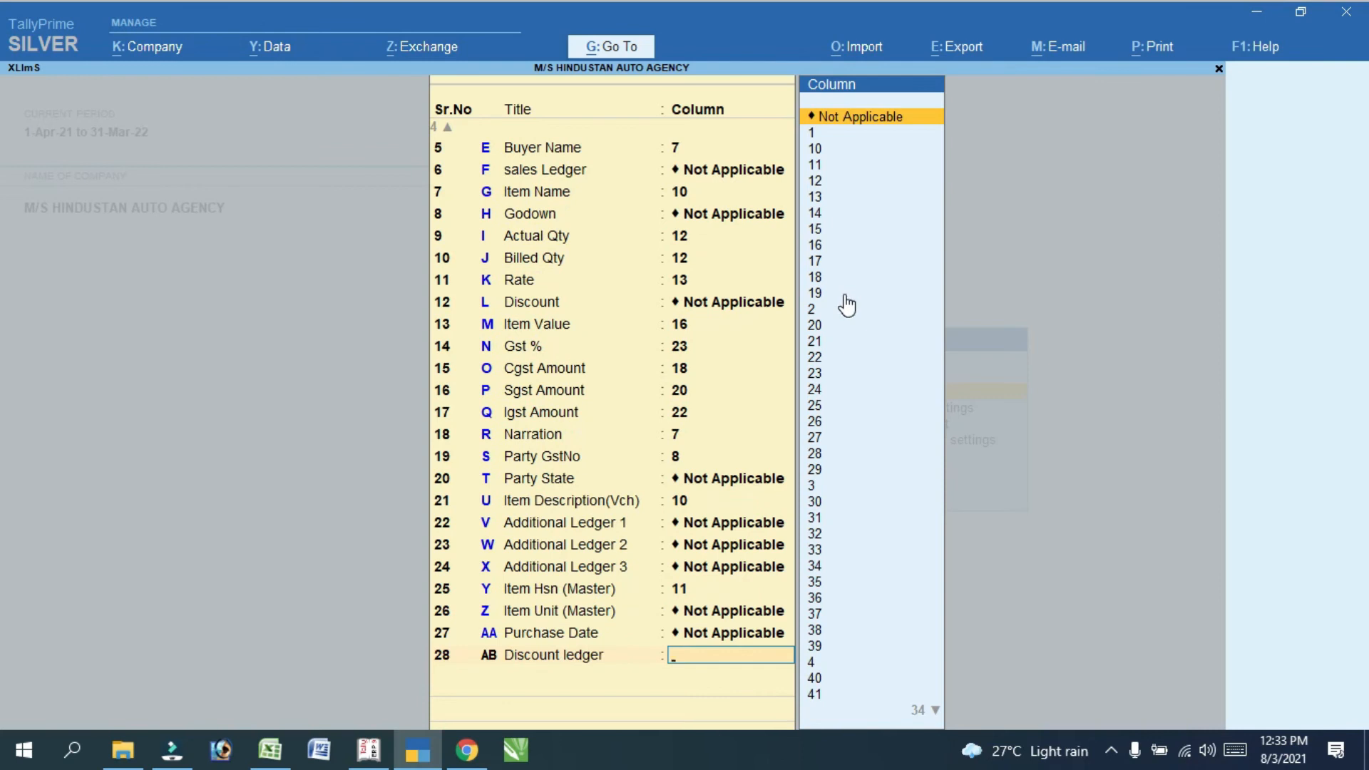
key(Return)
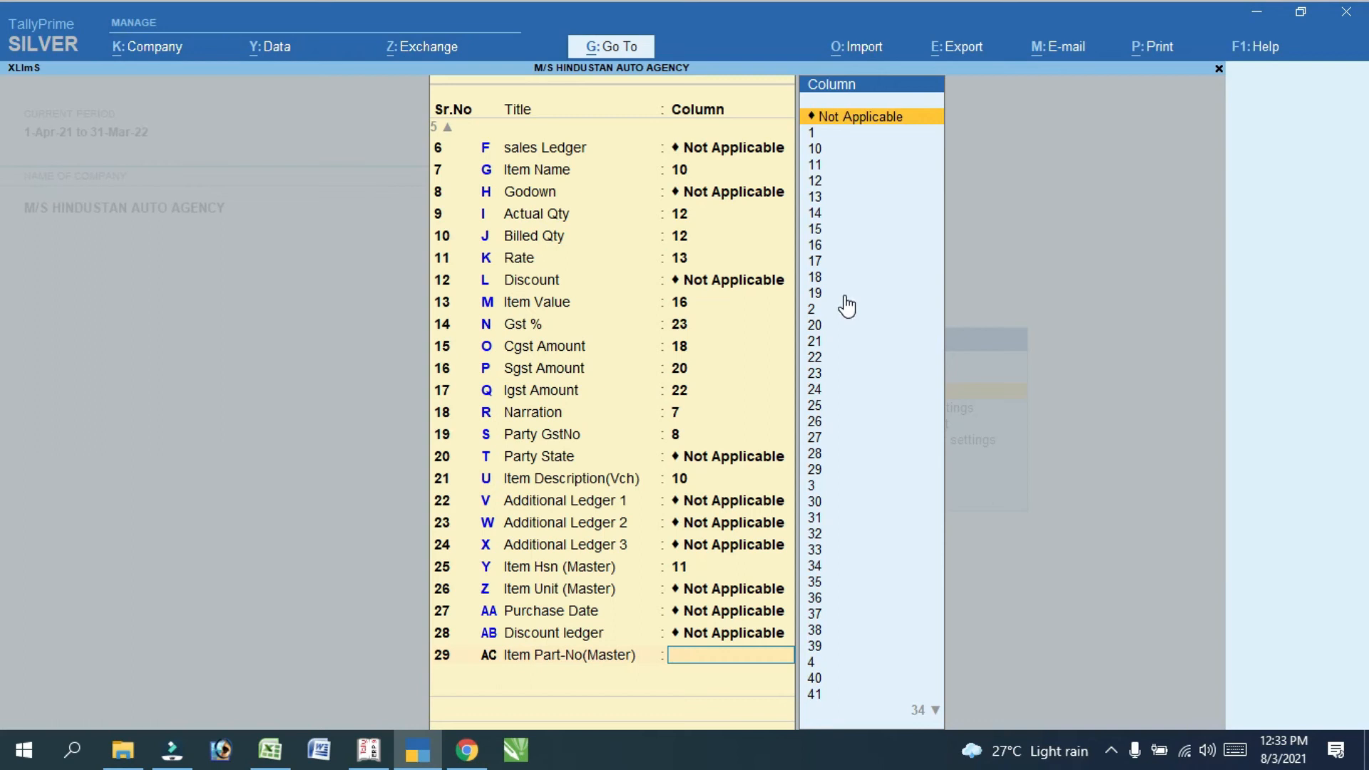
key(Return)
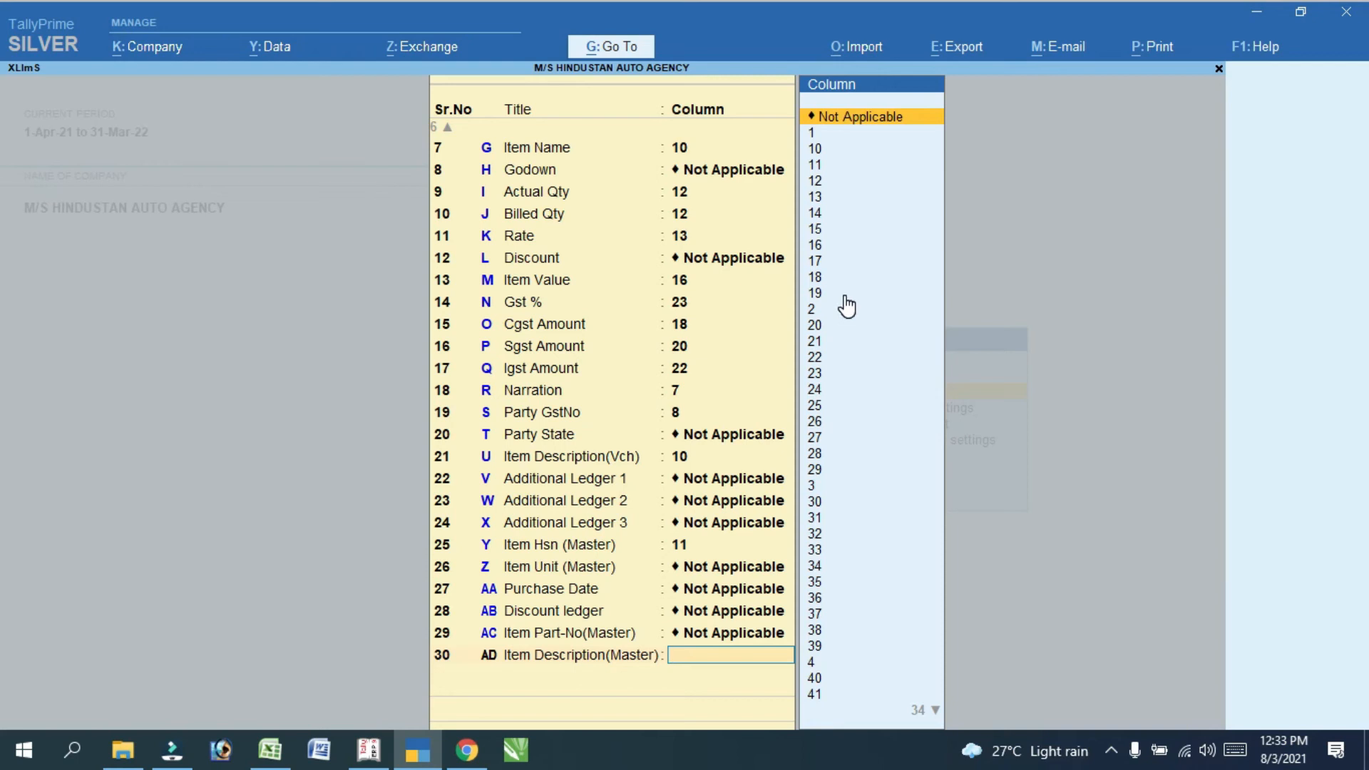
key(Return)
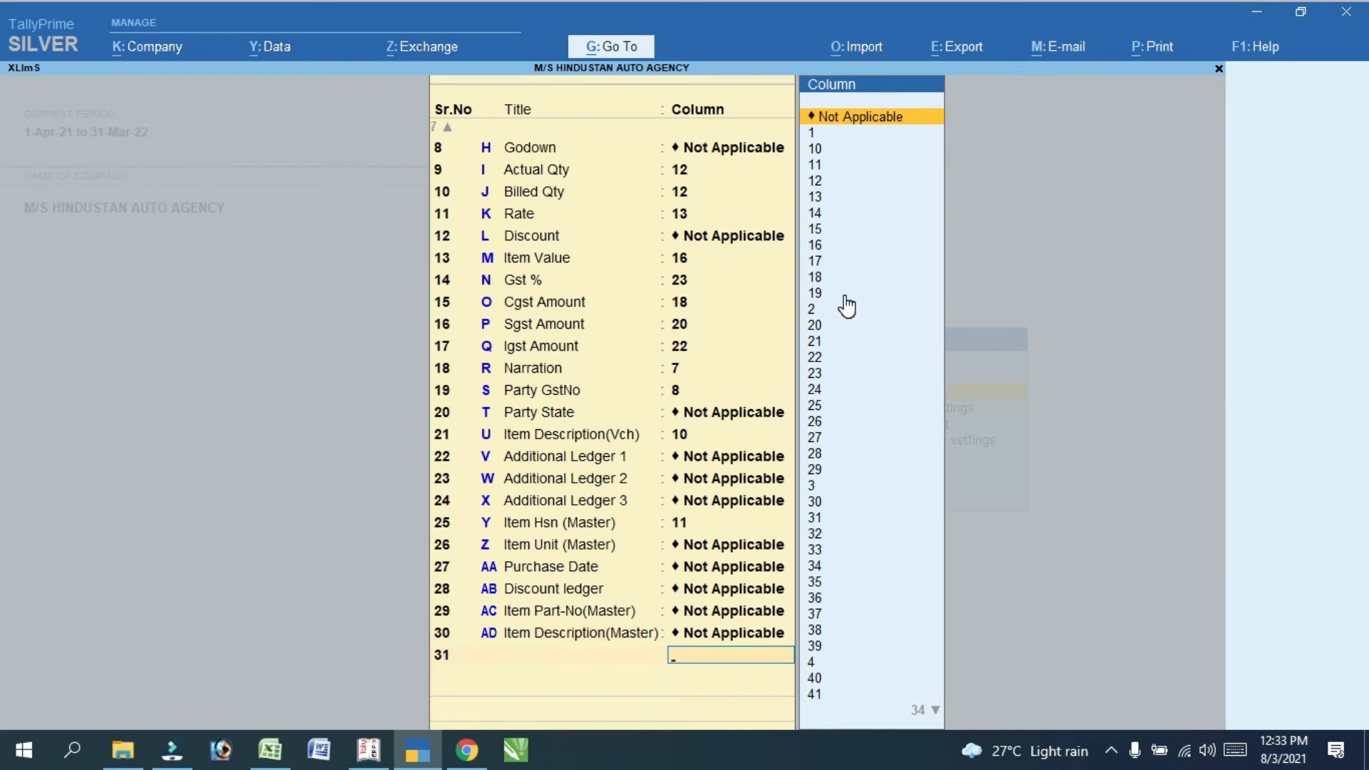
Save the Sales column mapping and open the import configuration form containing the Excel path and ledgers
key(Return)
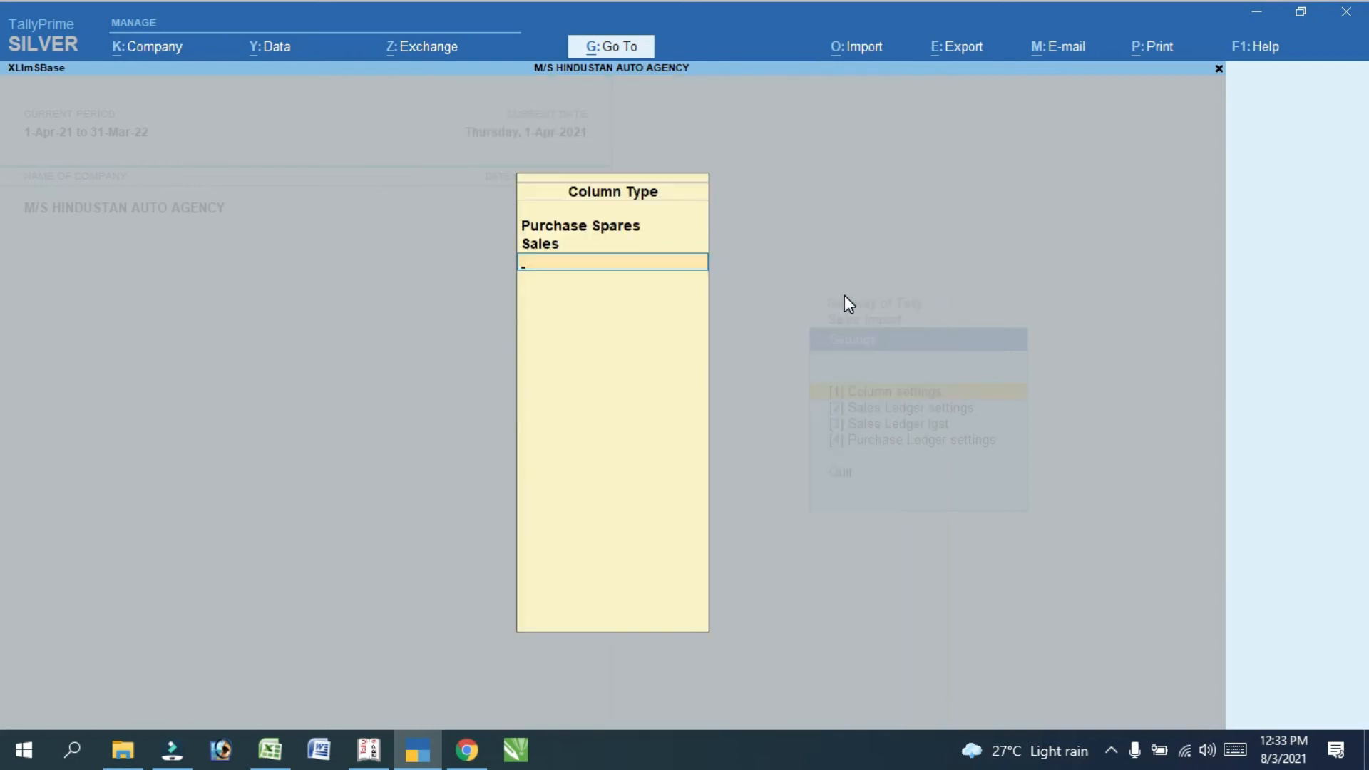
key(Return)
key(Return)
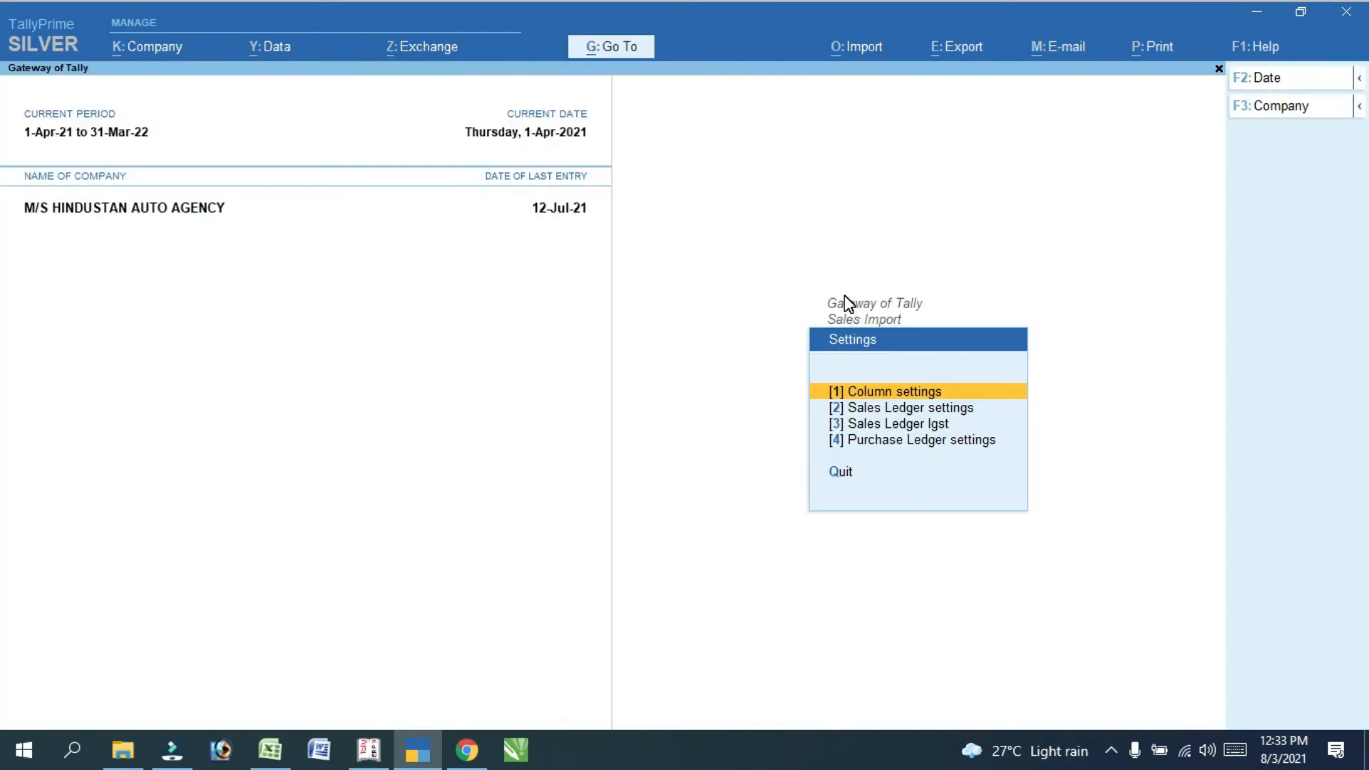
key(Escape)
key(Down)
key(Return)
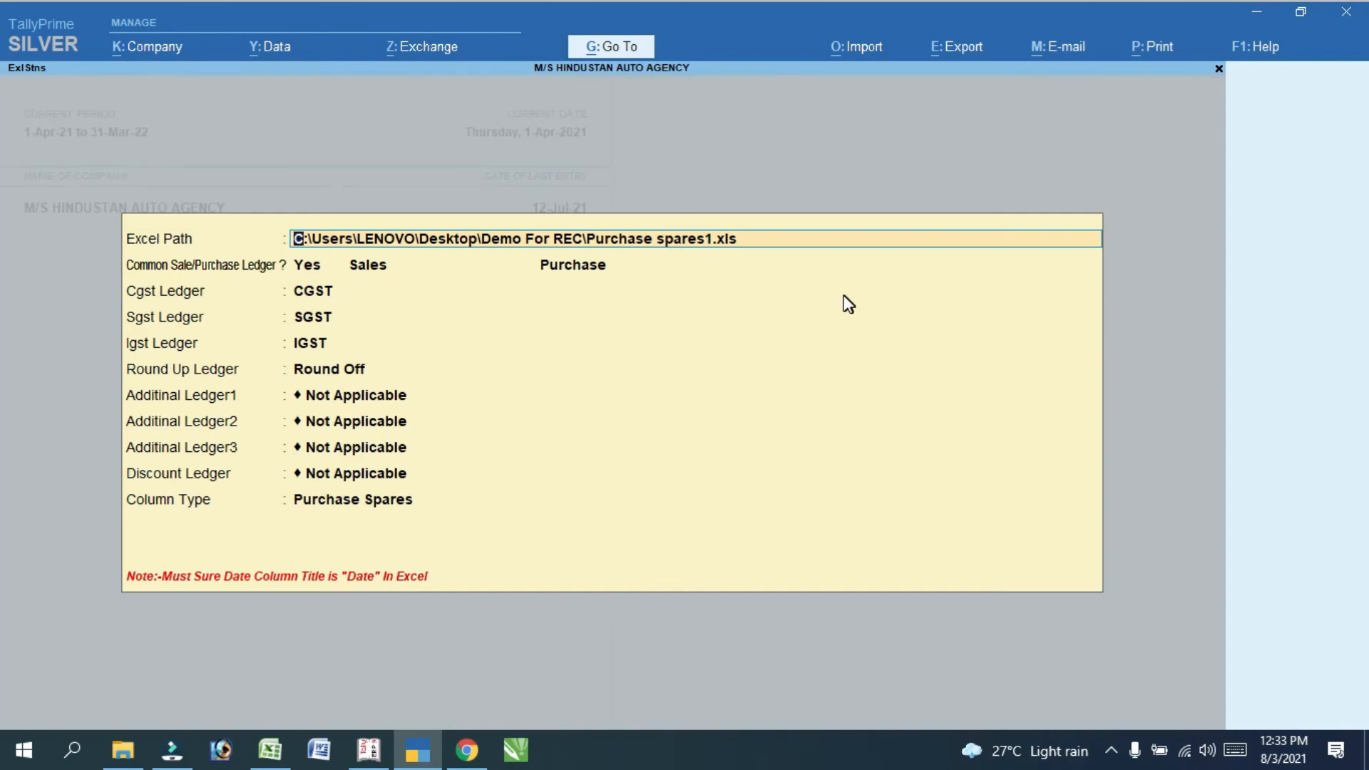
Close the sales spares 1 workbook and copy its full file path from the file's properties in the Demo For REC folder
click(1253, 13)
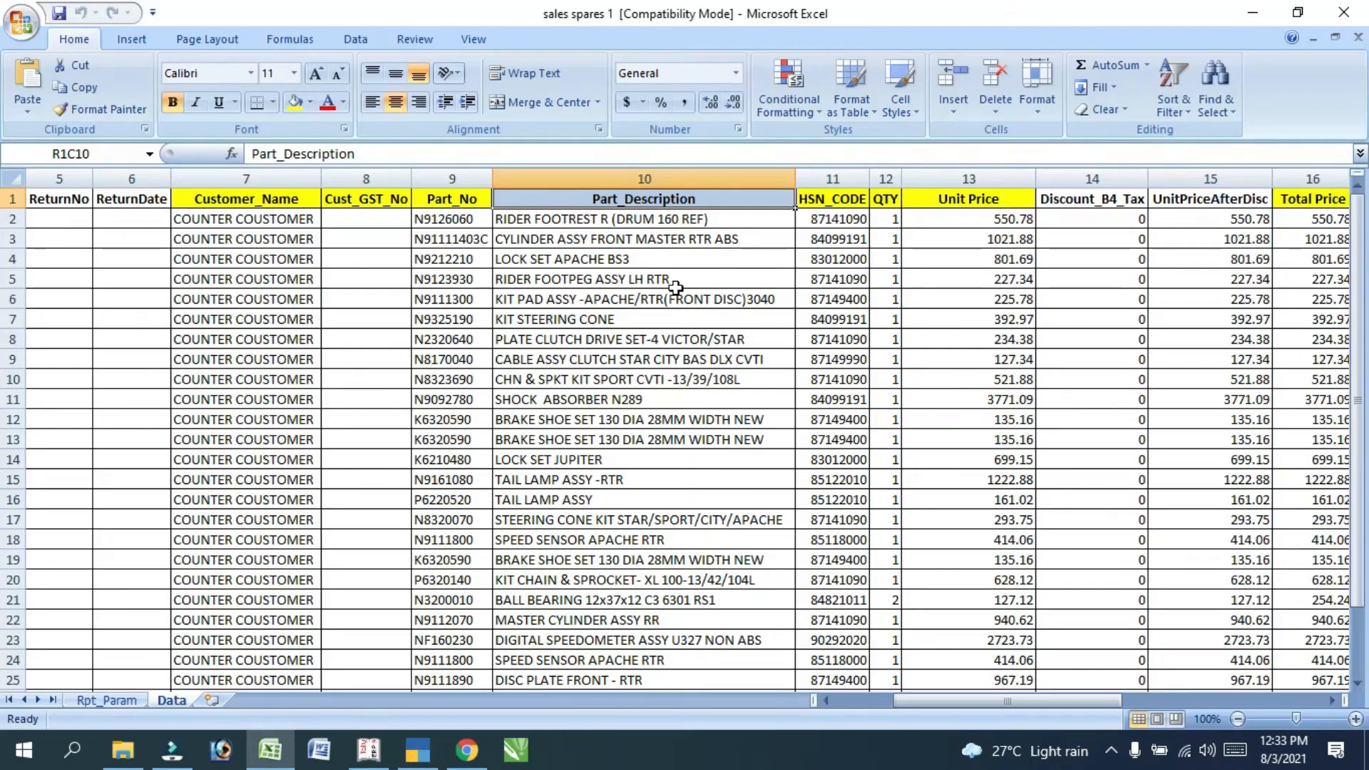
click(1344, 12)
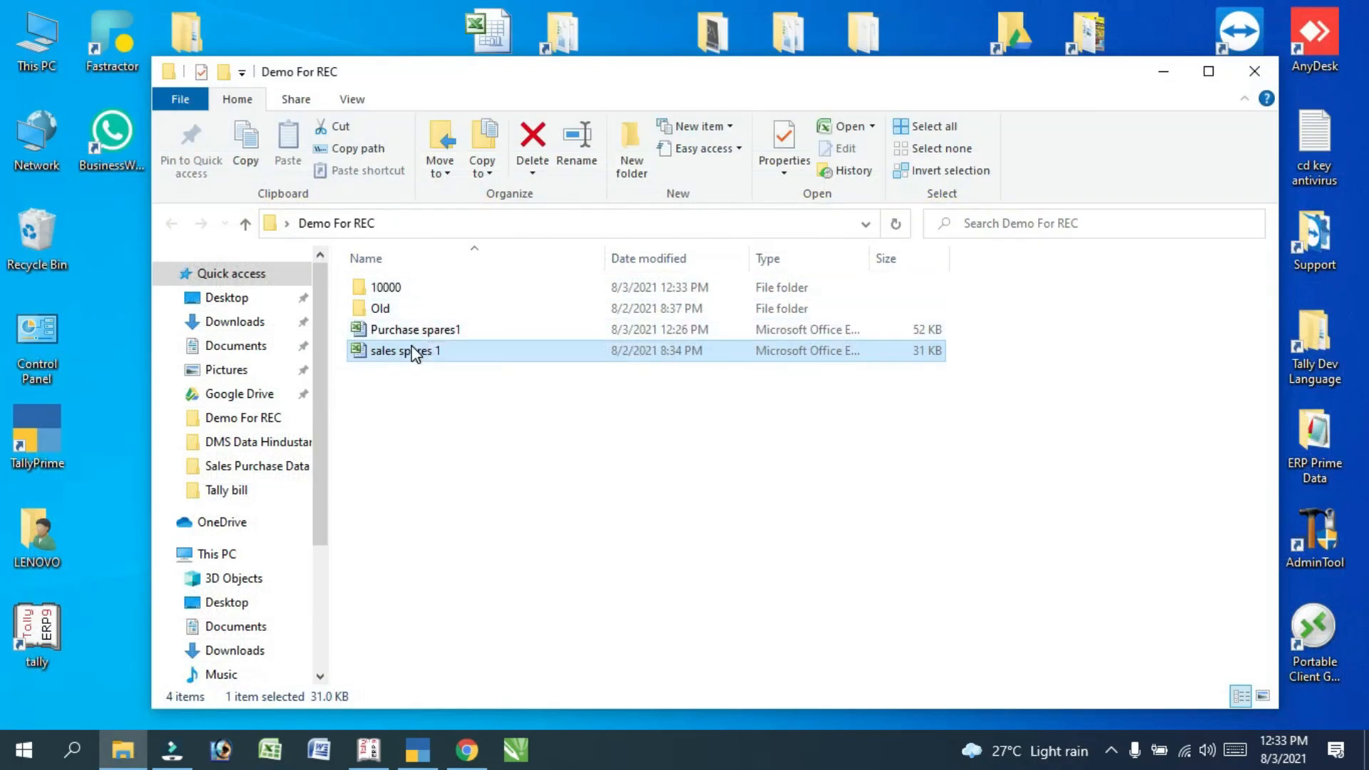
right_click(413, 352)
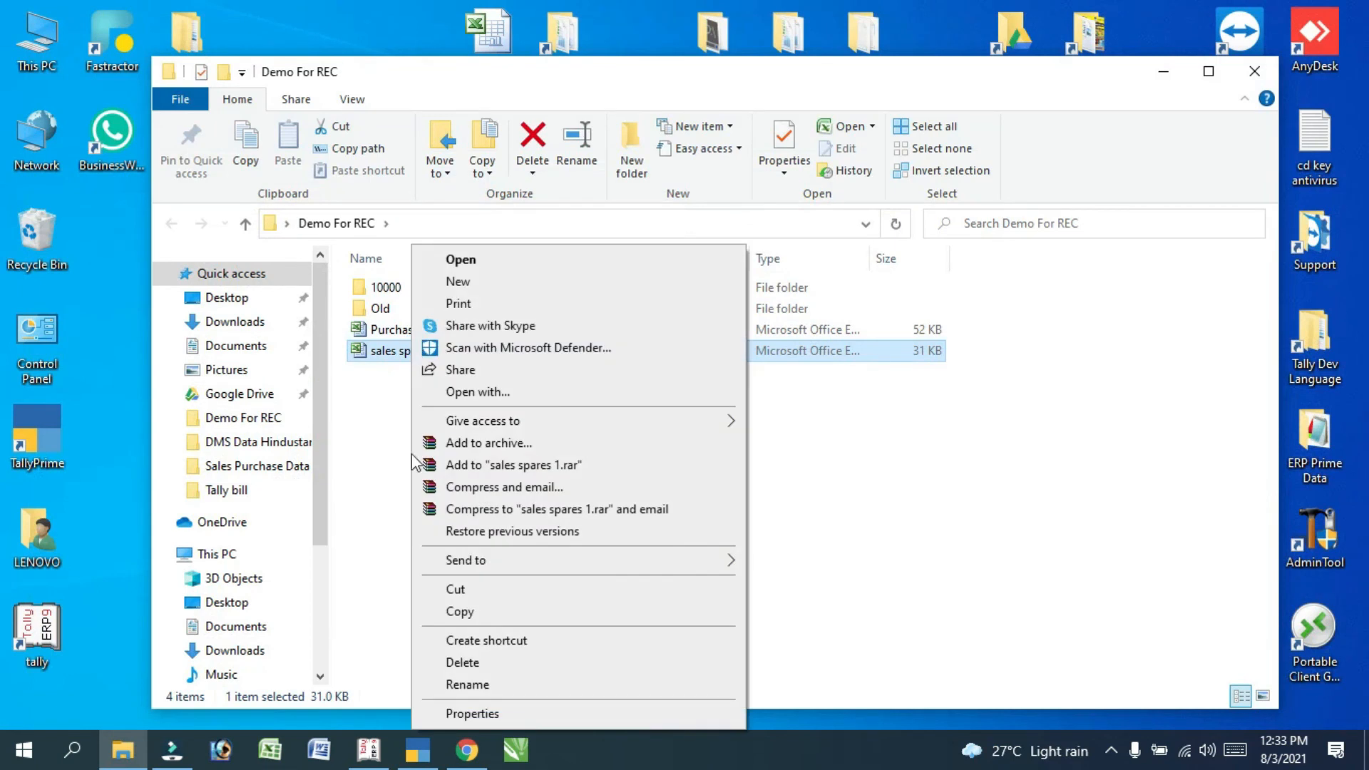
click(460, 715)
click(500, 258)
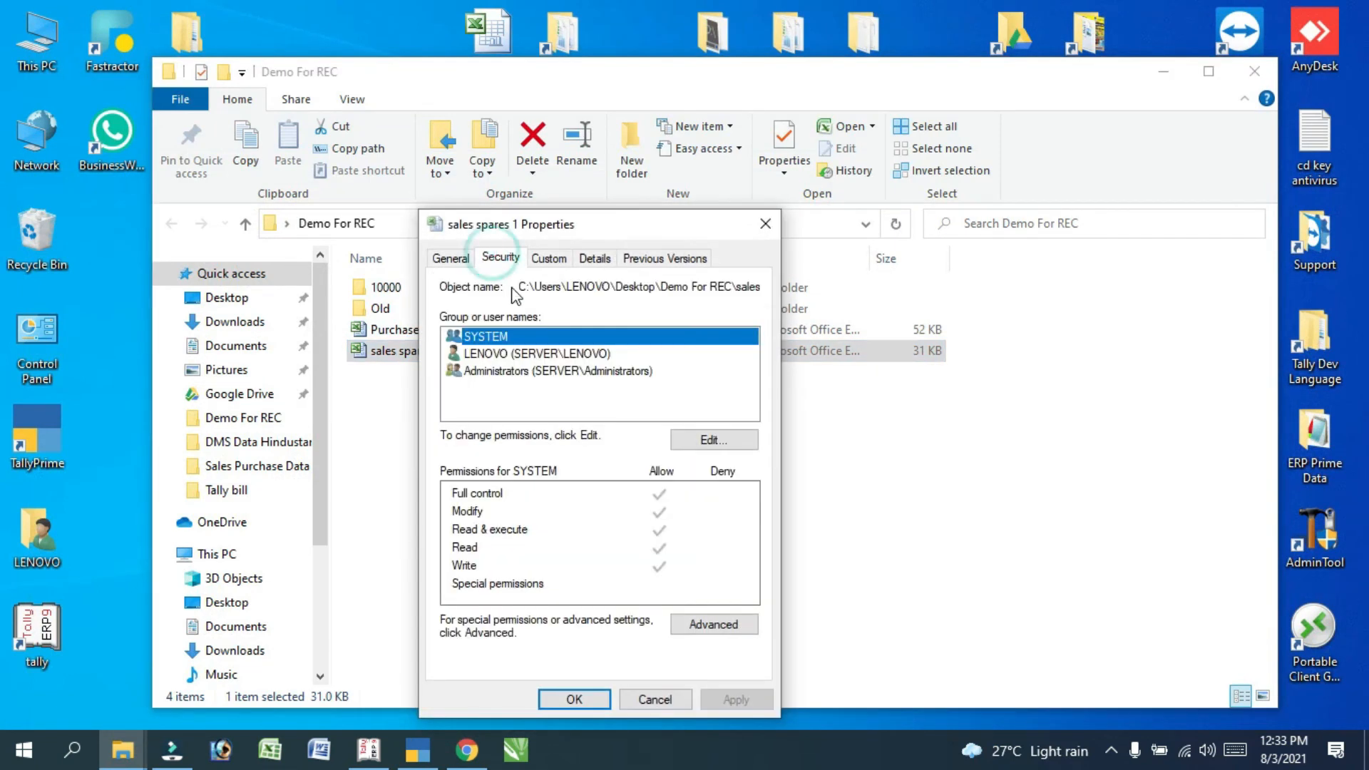
drag(520, 286, 801, 283)
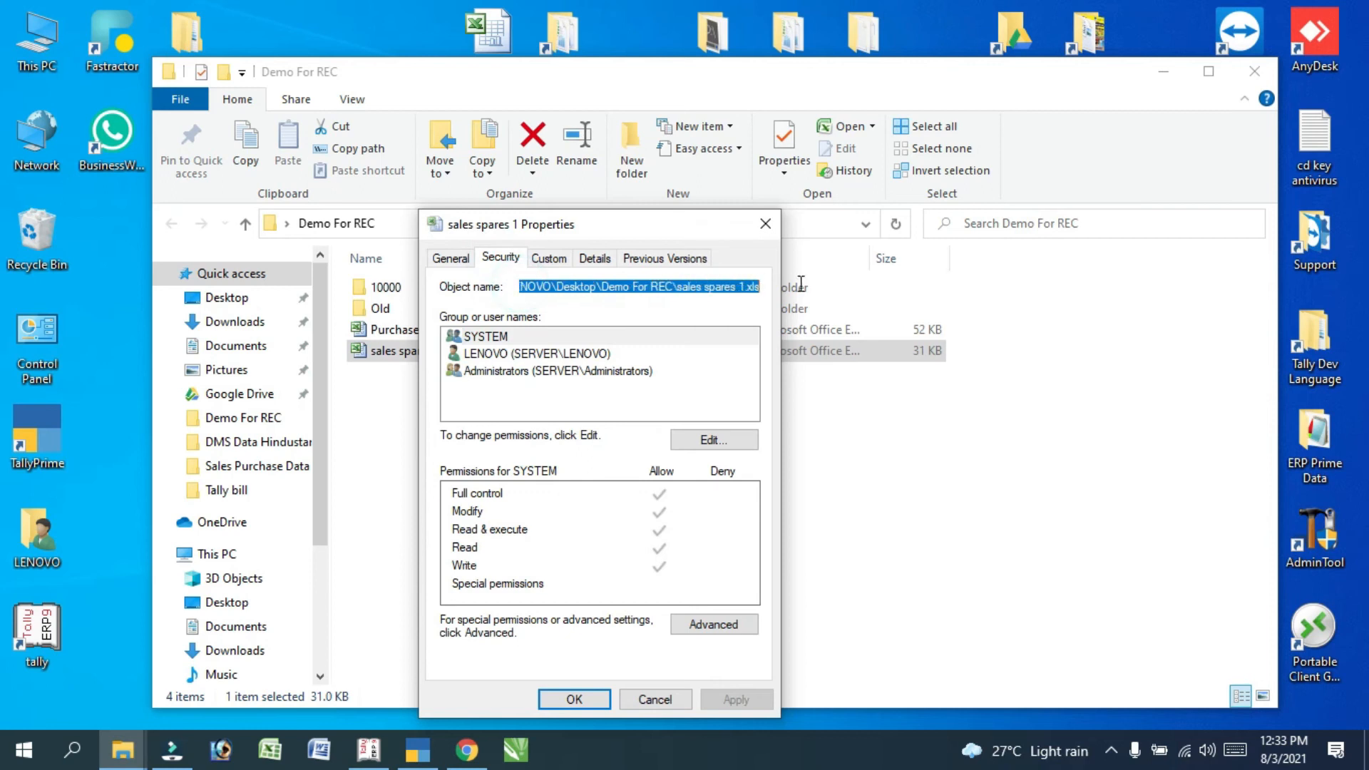
click(574, 699)
In TallyPrime, set the Excel Path to C:\Users\LENOVO\Desktop\Demo For REC\sales spares 1.xls
click(427, 752)
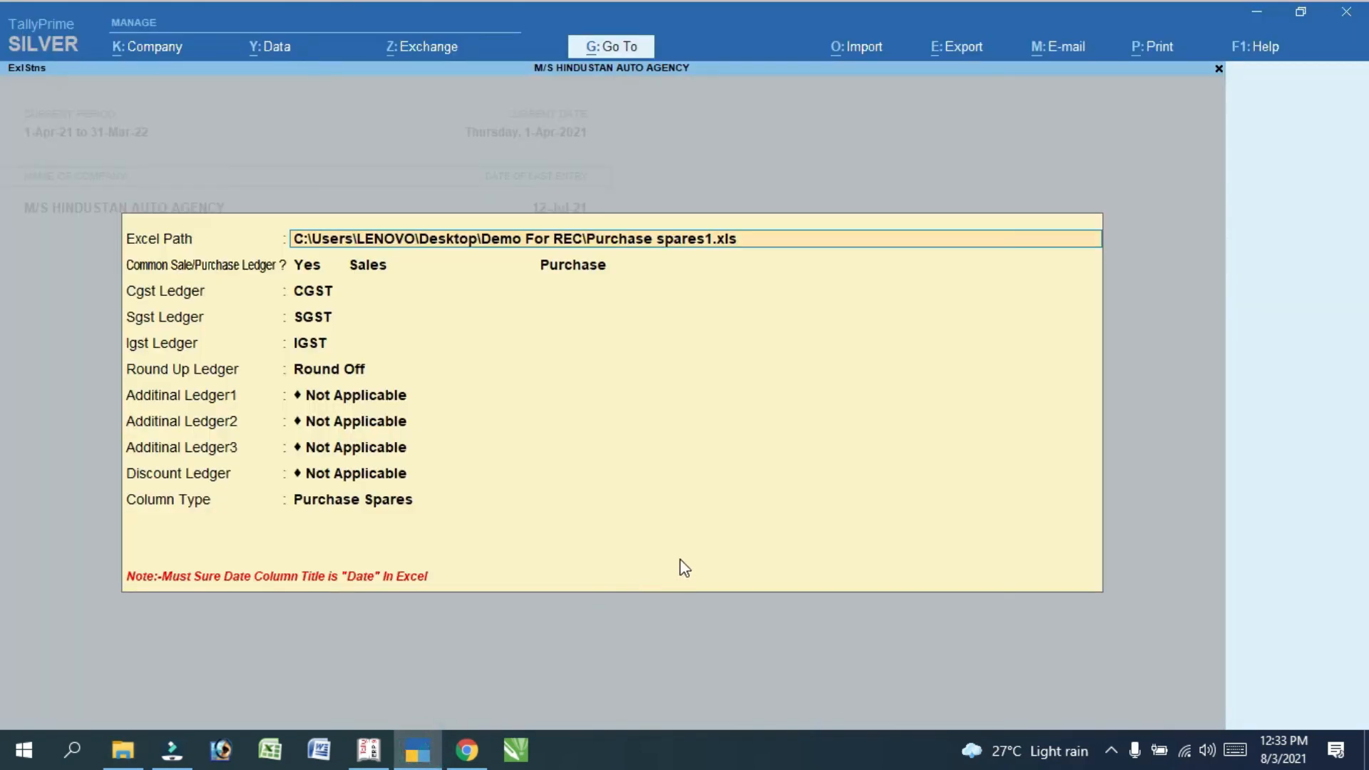
key(ctrl+alt+v)
key(Return)
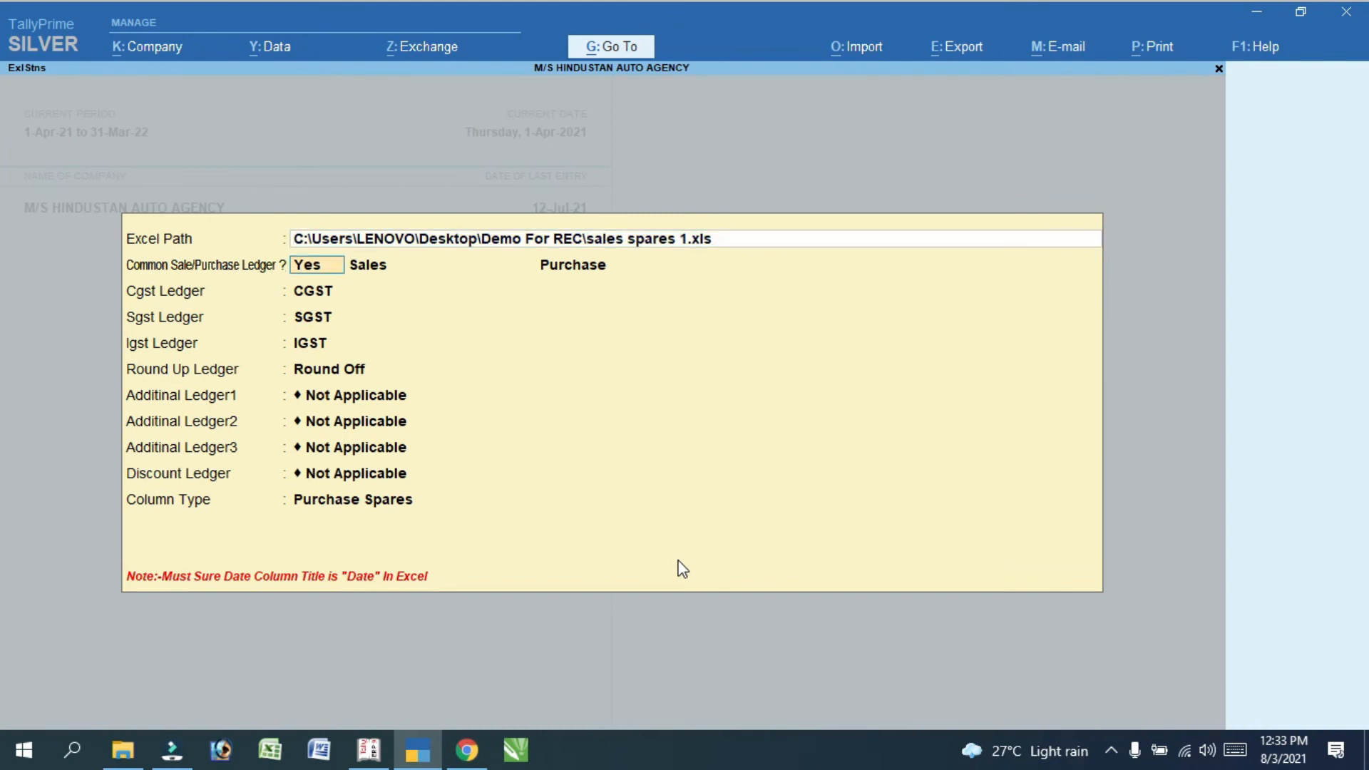
Keep the sales, purchase, GST and round-off ledgers as configured and set the Column Type to Sales
key(Return)
key(Return)
key(Return)
key(Return)
key(Return)
key(Return)
key(Return)
key(Return)
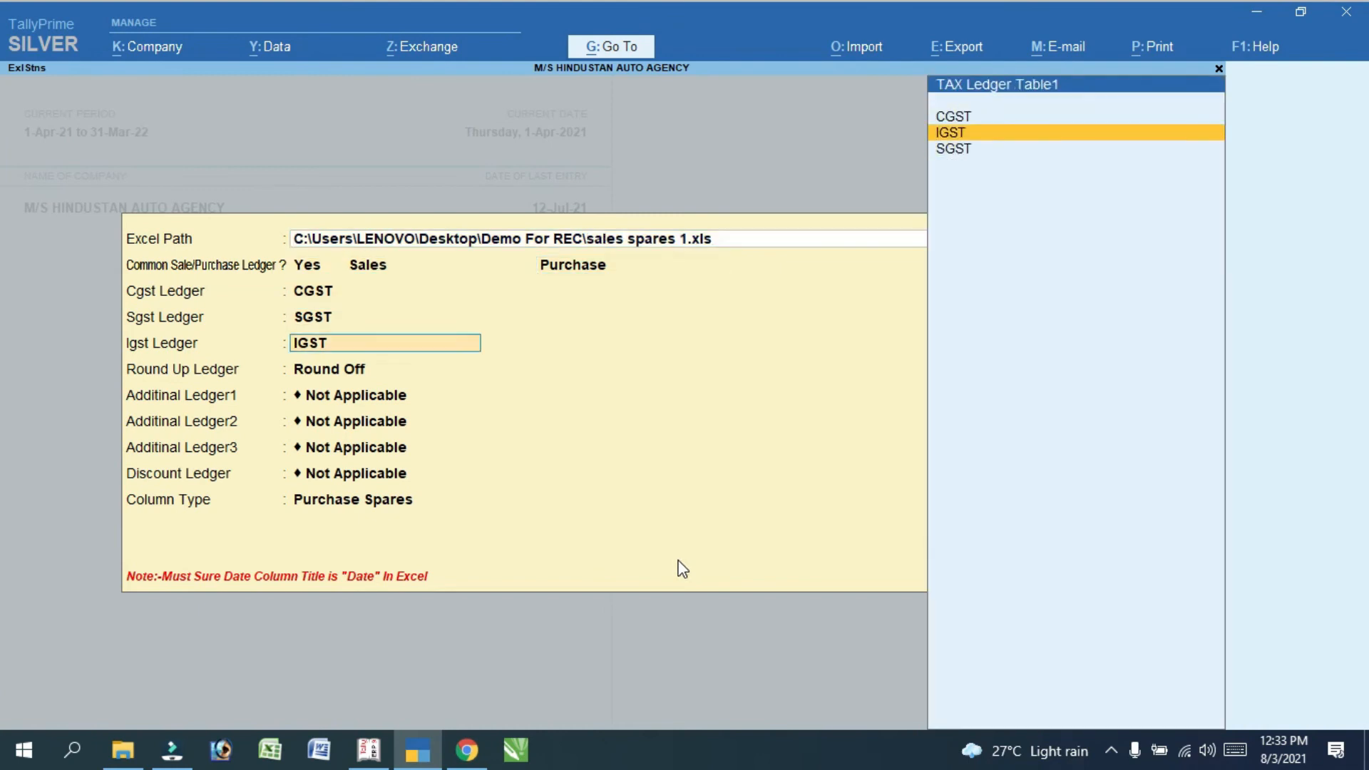
key(Return)
key(Return)
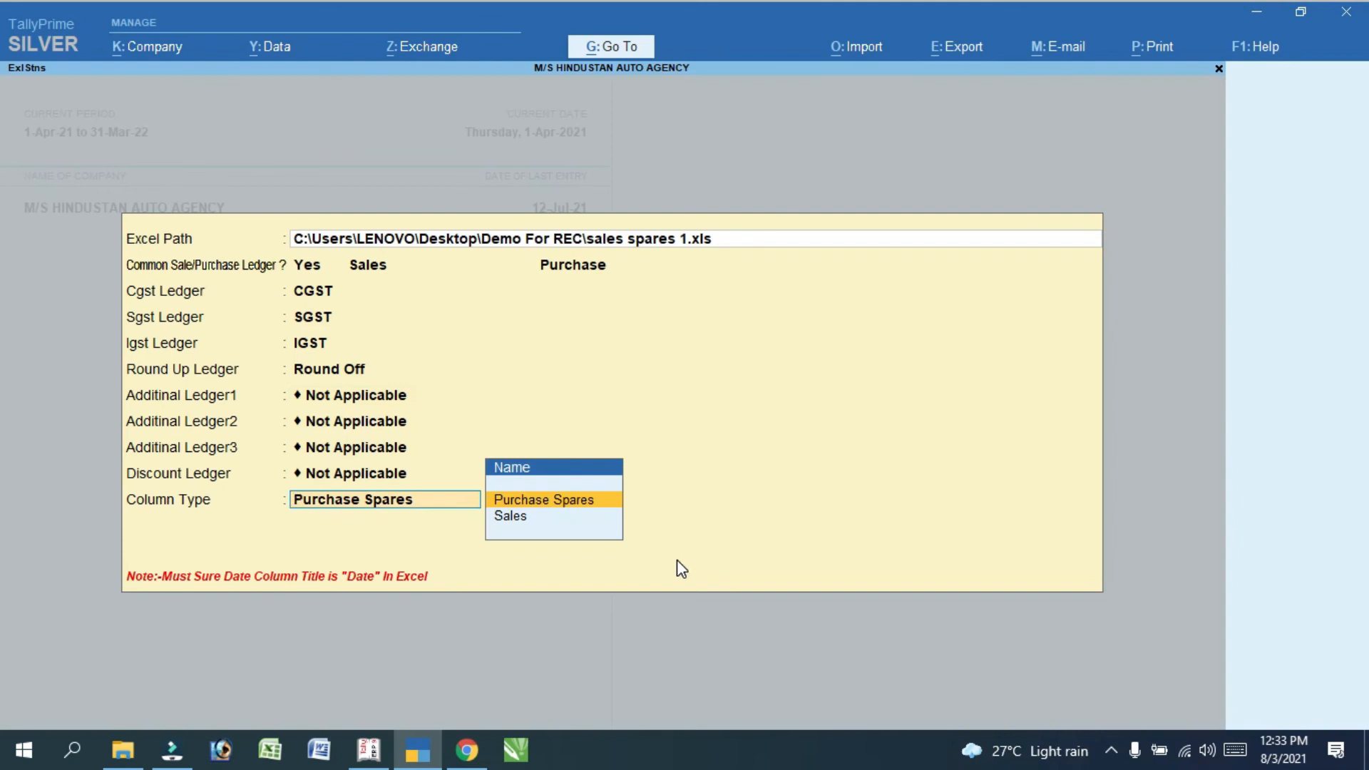
key(Down)
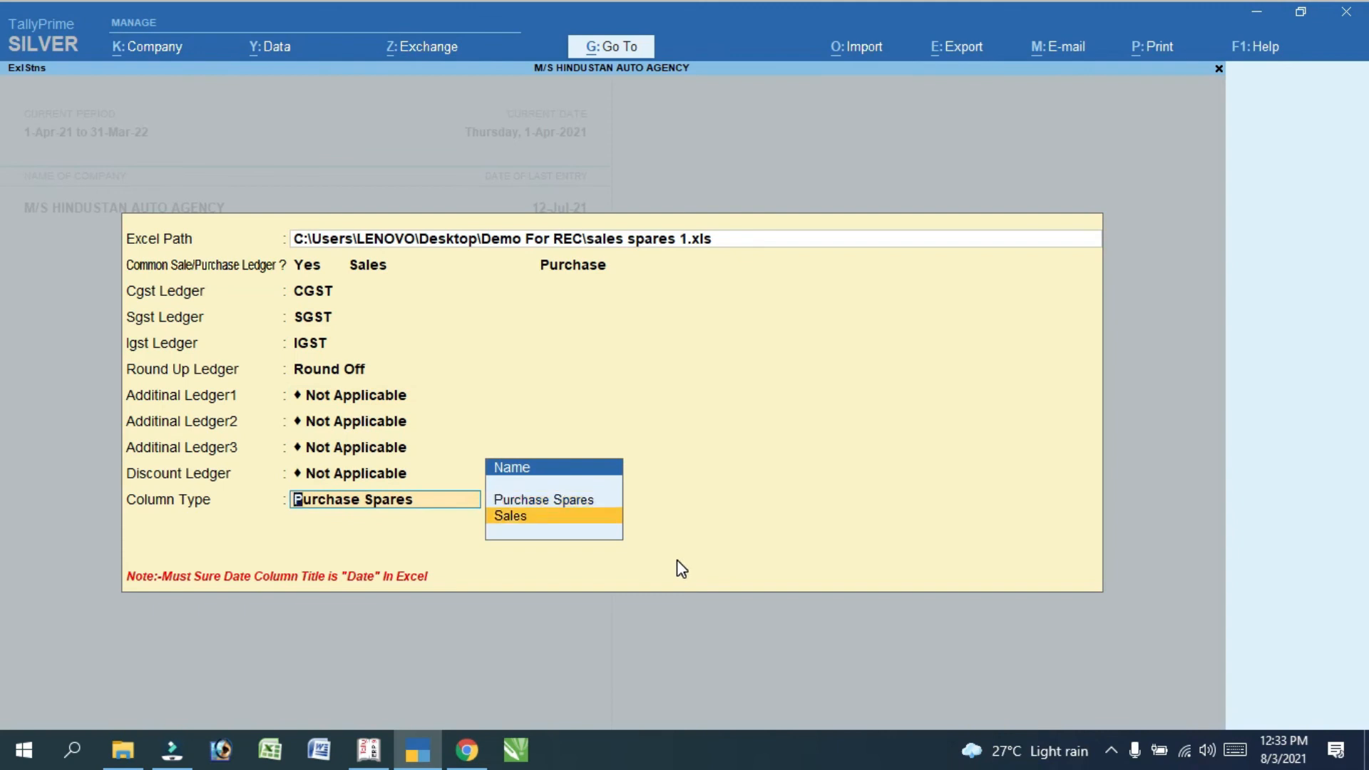
key(Return)
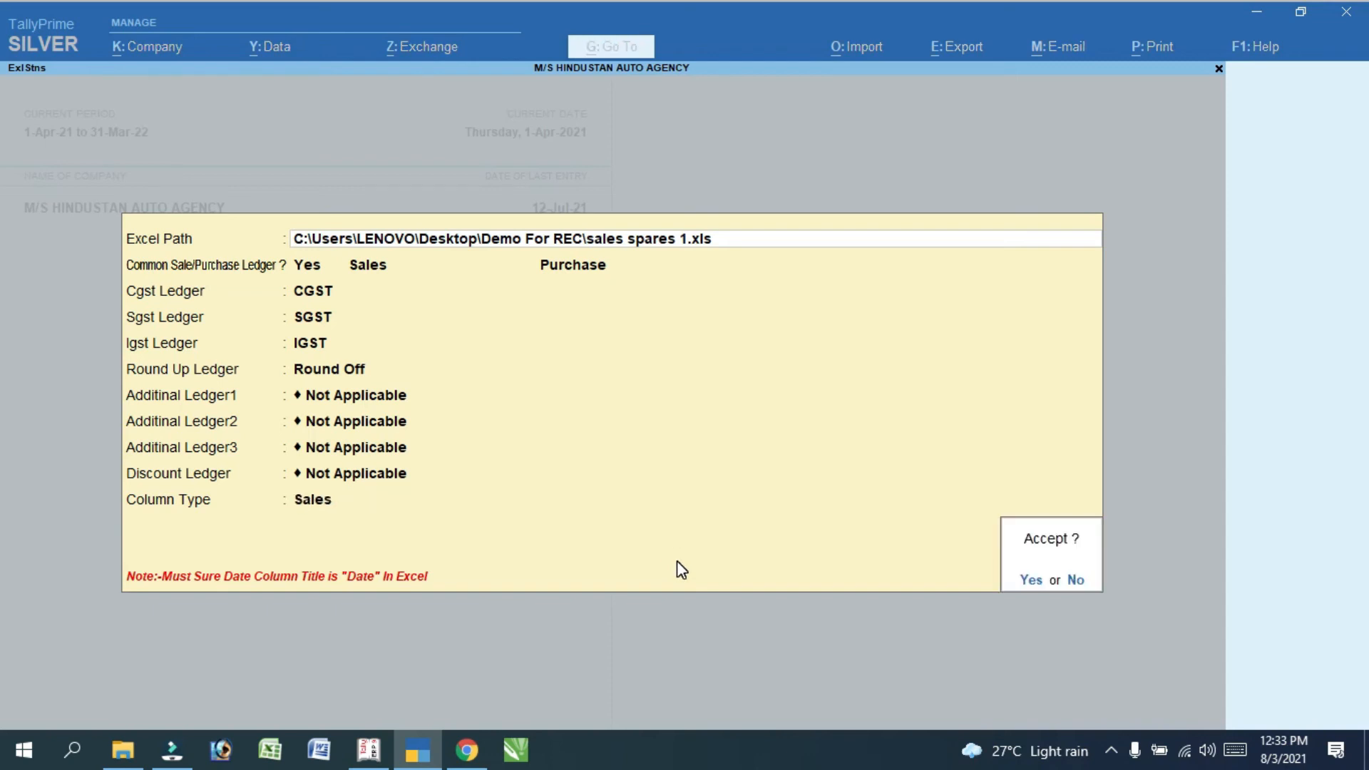
Accept the import configuration and load the sales spares 1 workbook's data into the preview
key(Return)
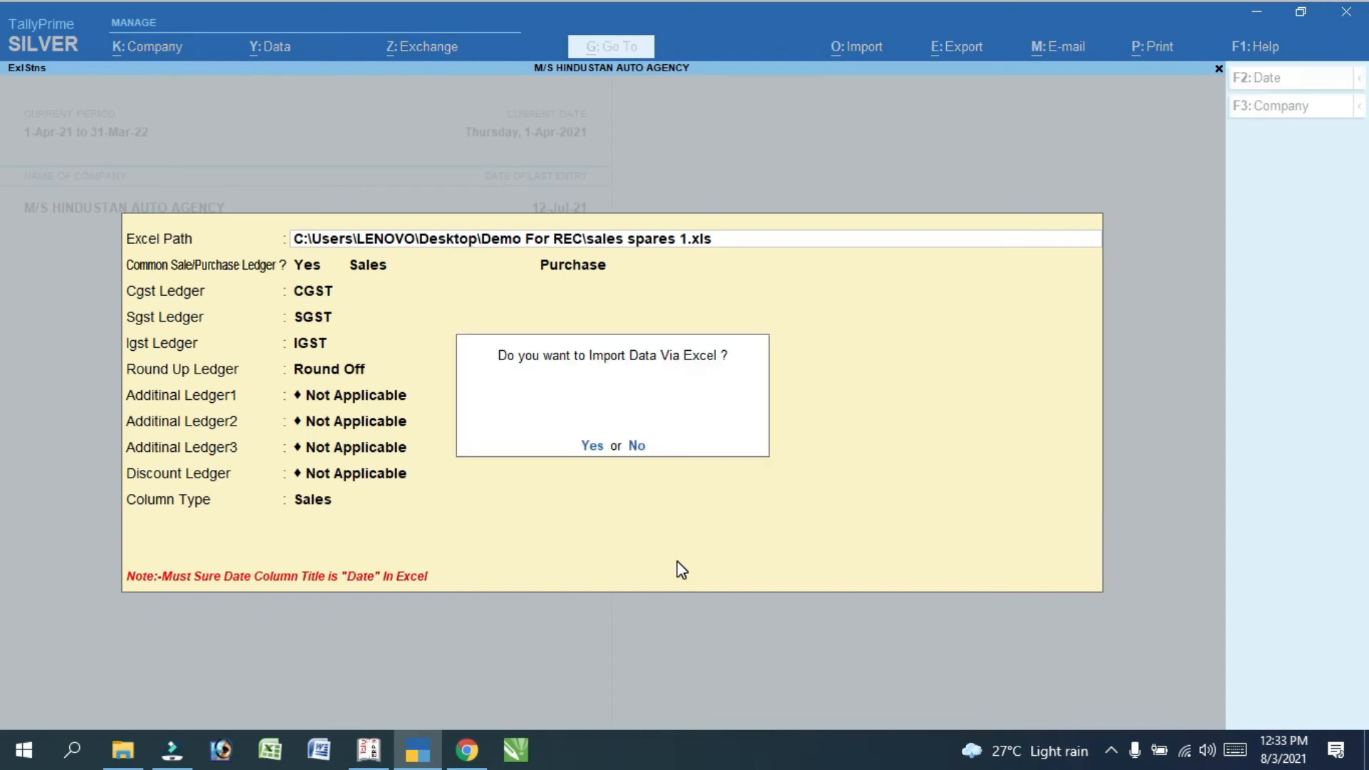
key(Return)
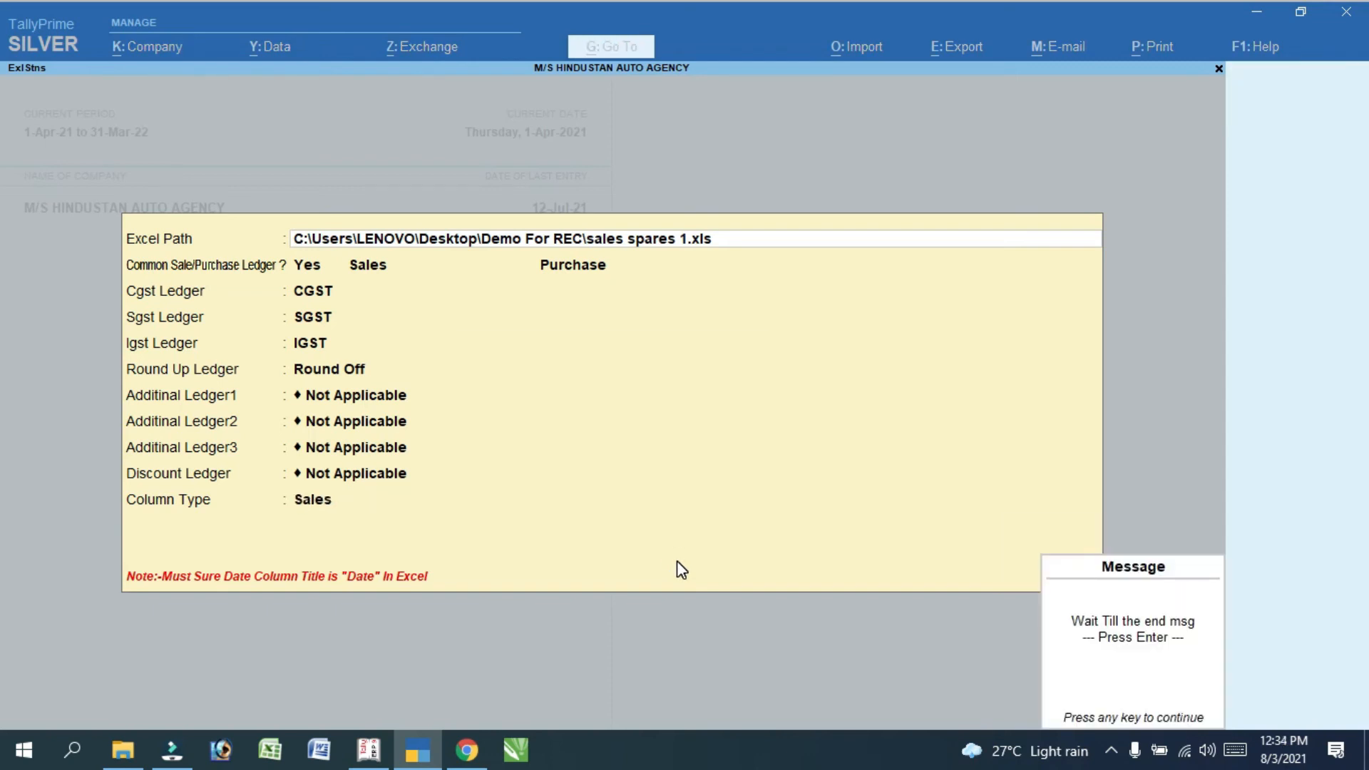
key(Return)
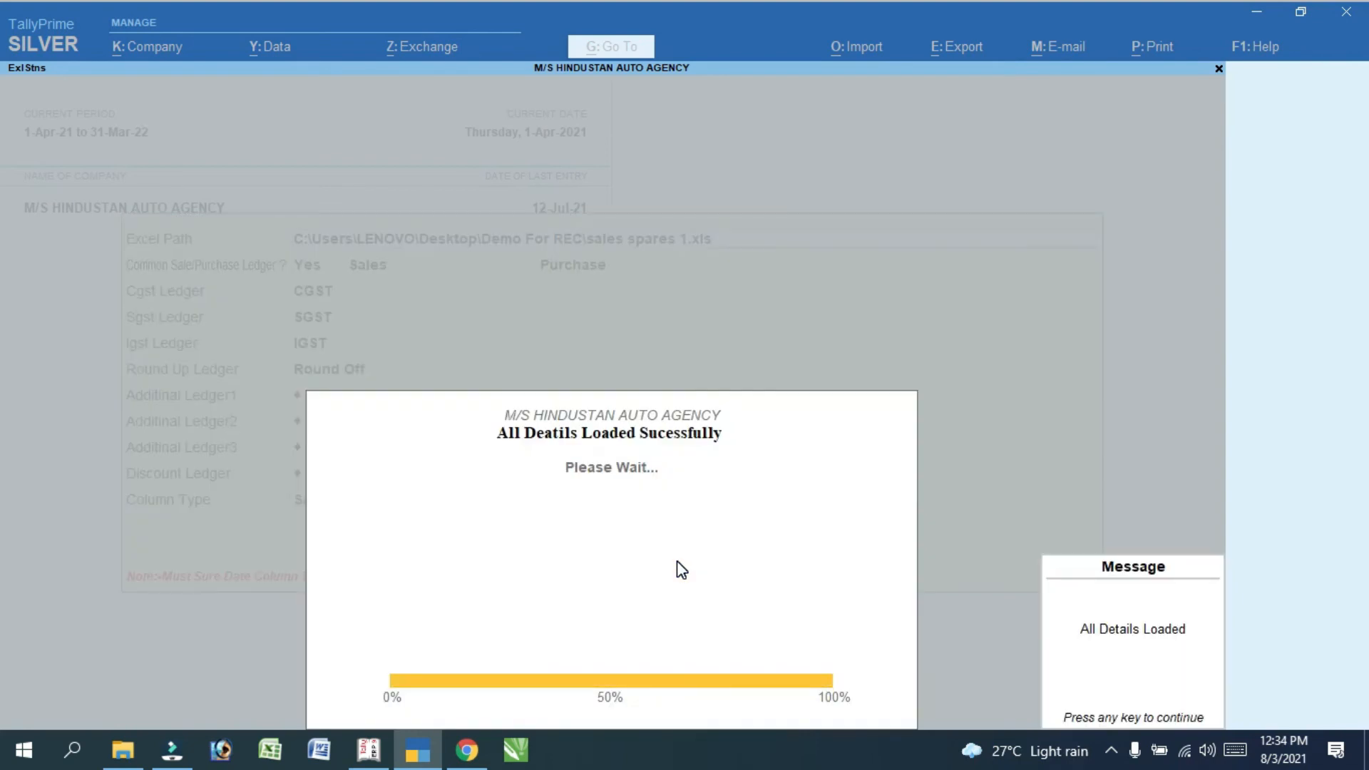
key(Return)
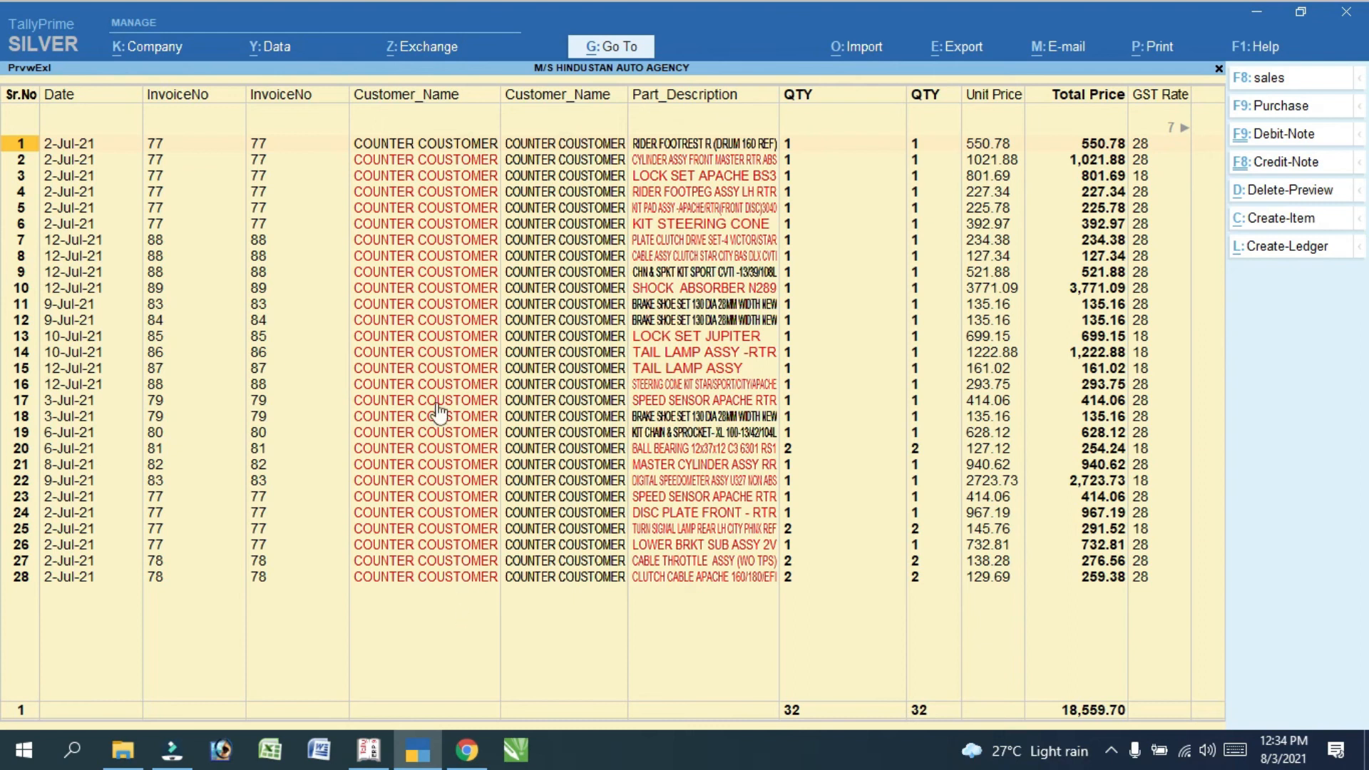
Create the missing customer ledger from the preview under the Sundry Debtors group
click(1291, 248)
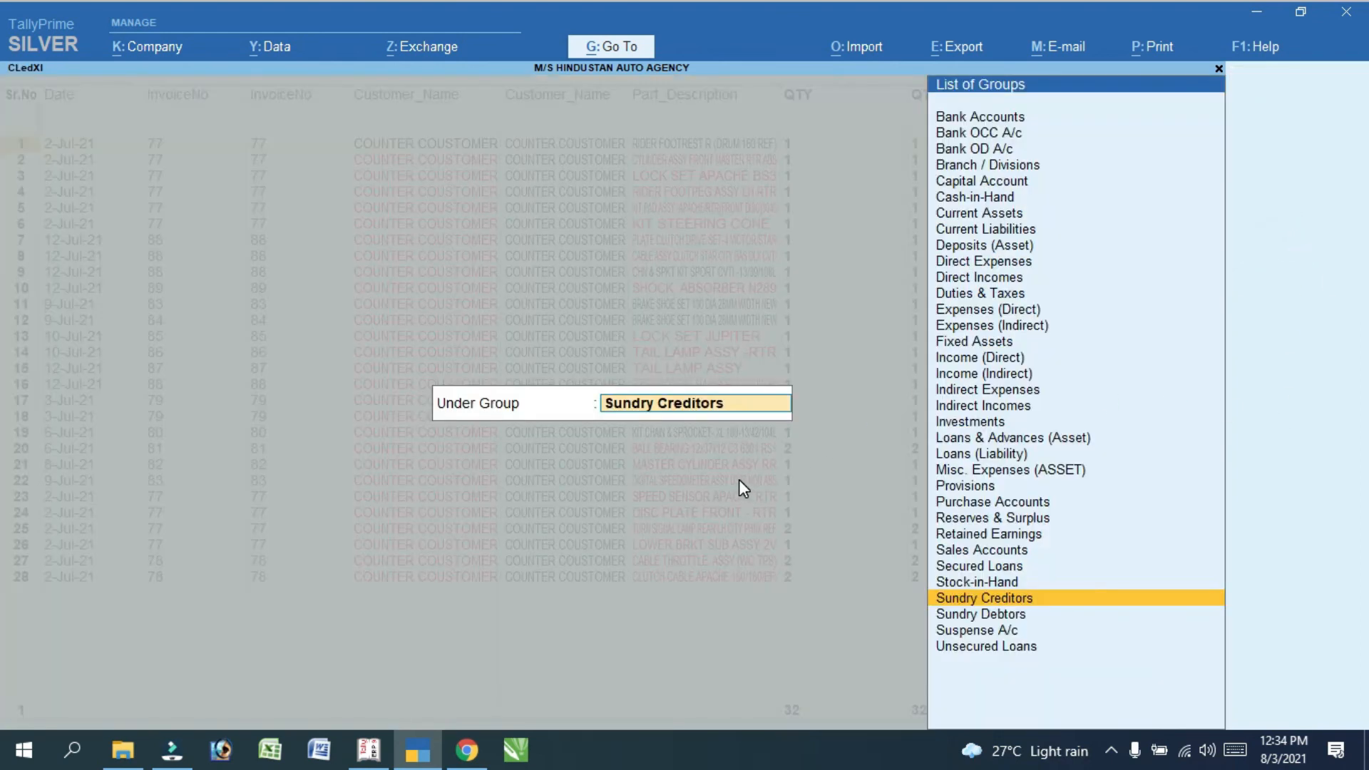
key(Down)
key(Return)
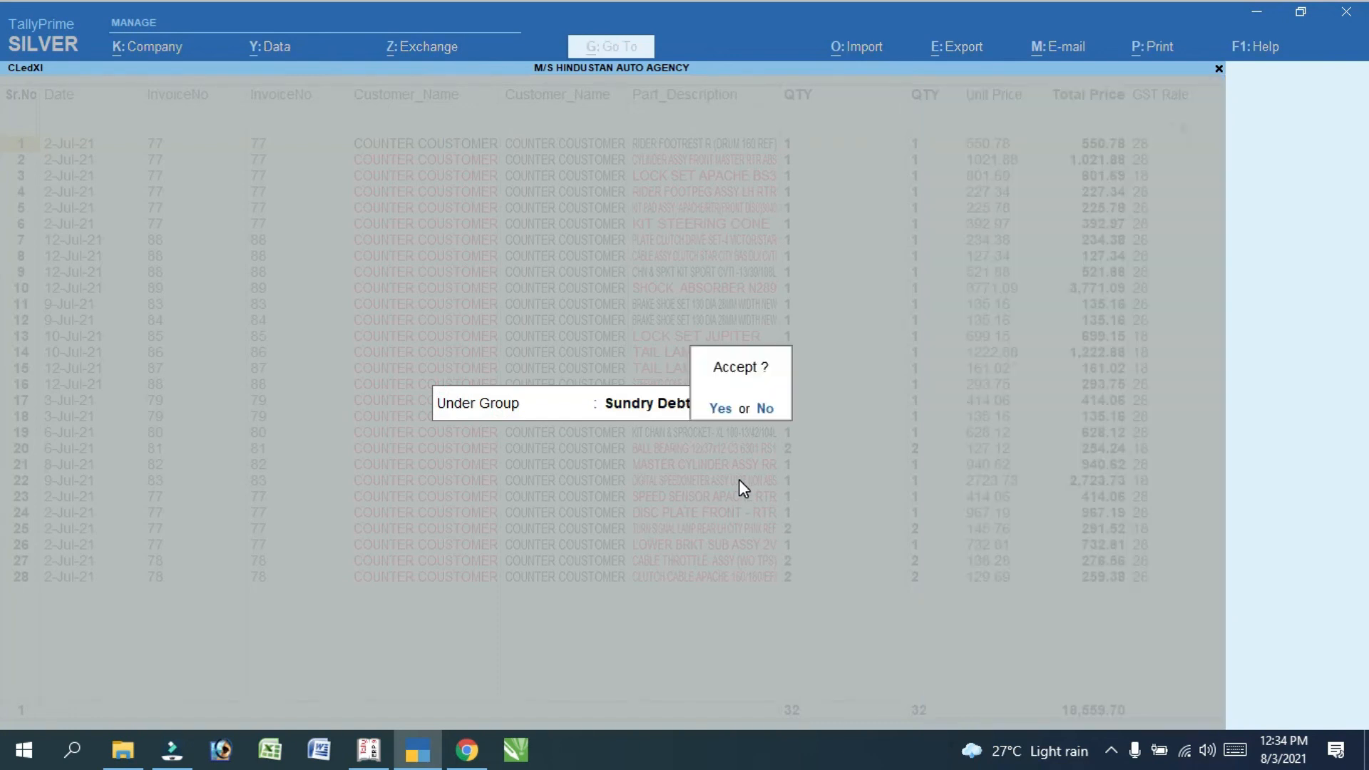
key(Return)
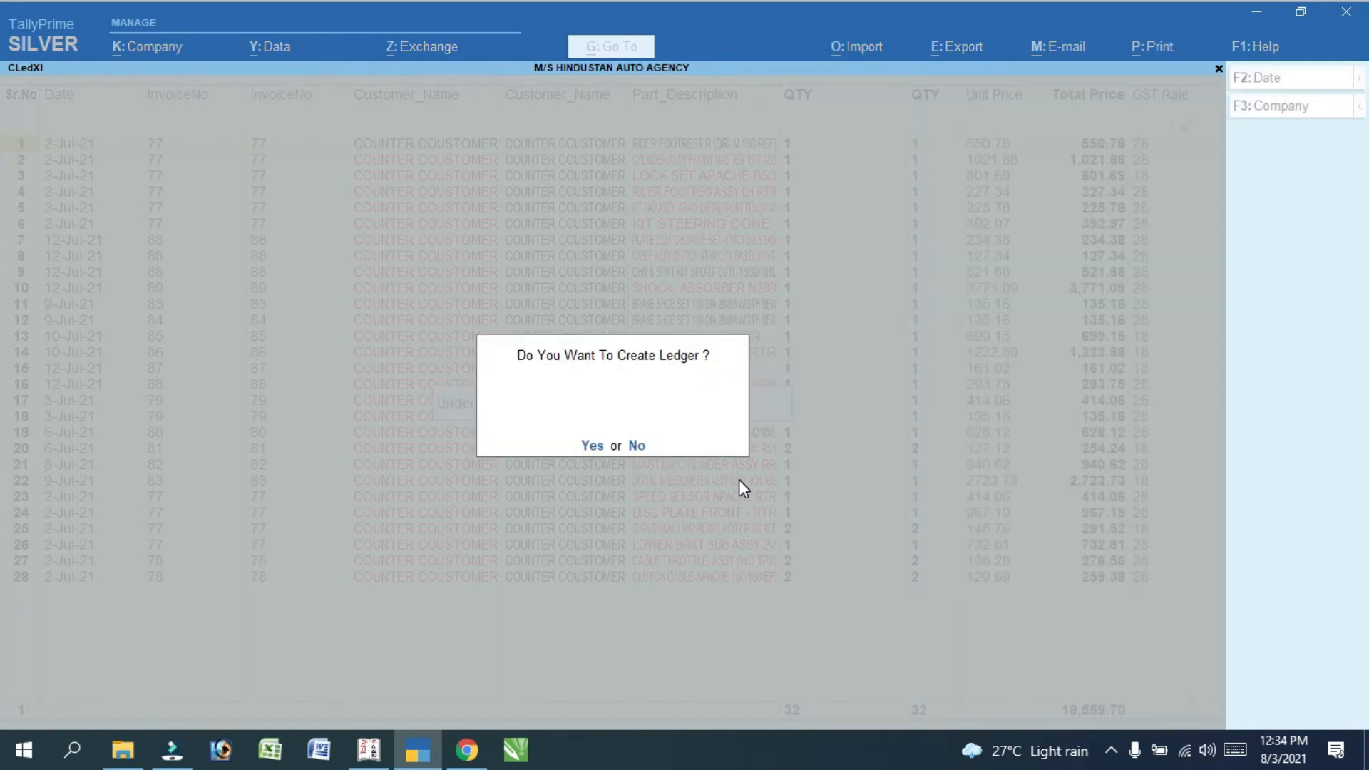
key(Return)
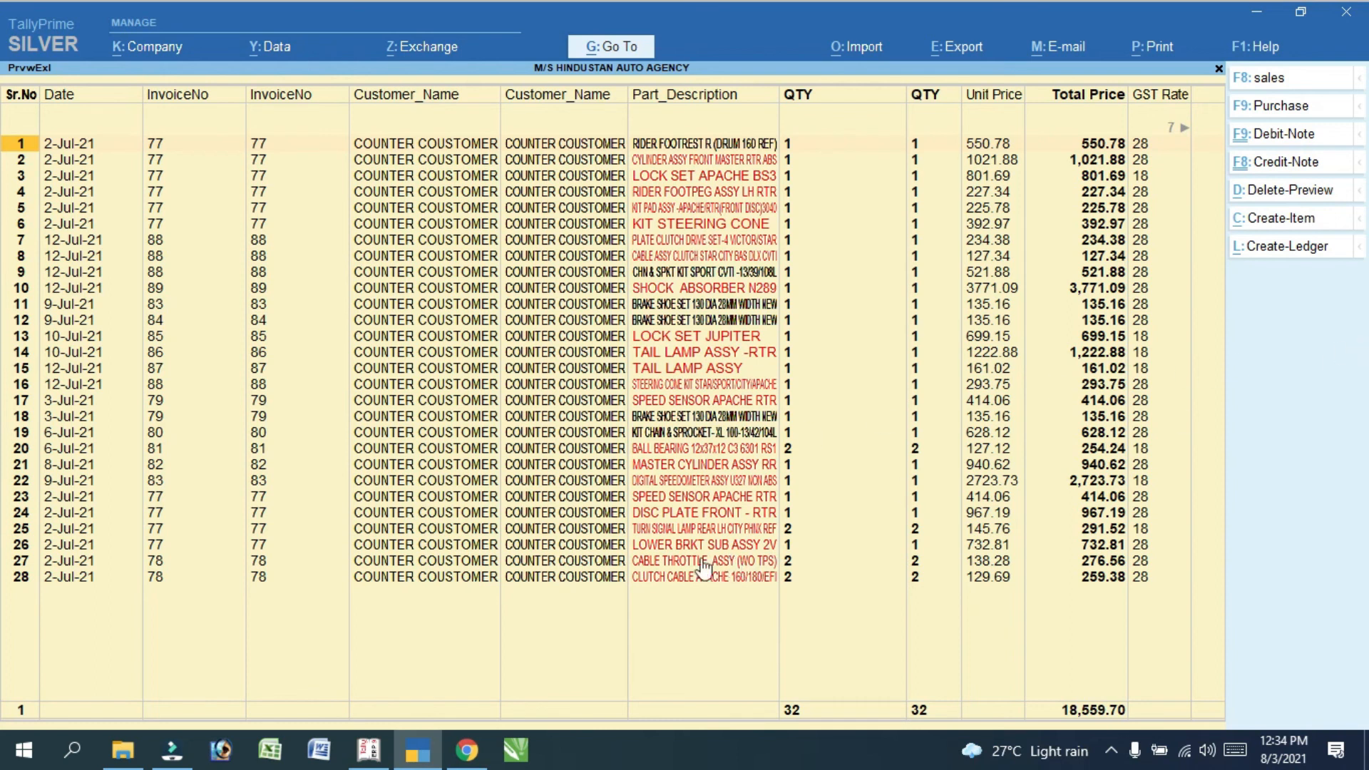
Create the missing stock items in stock group SPARES with unit From PC, Pcs, applicable from 1-Apr-21
click(1281, 219)
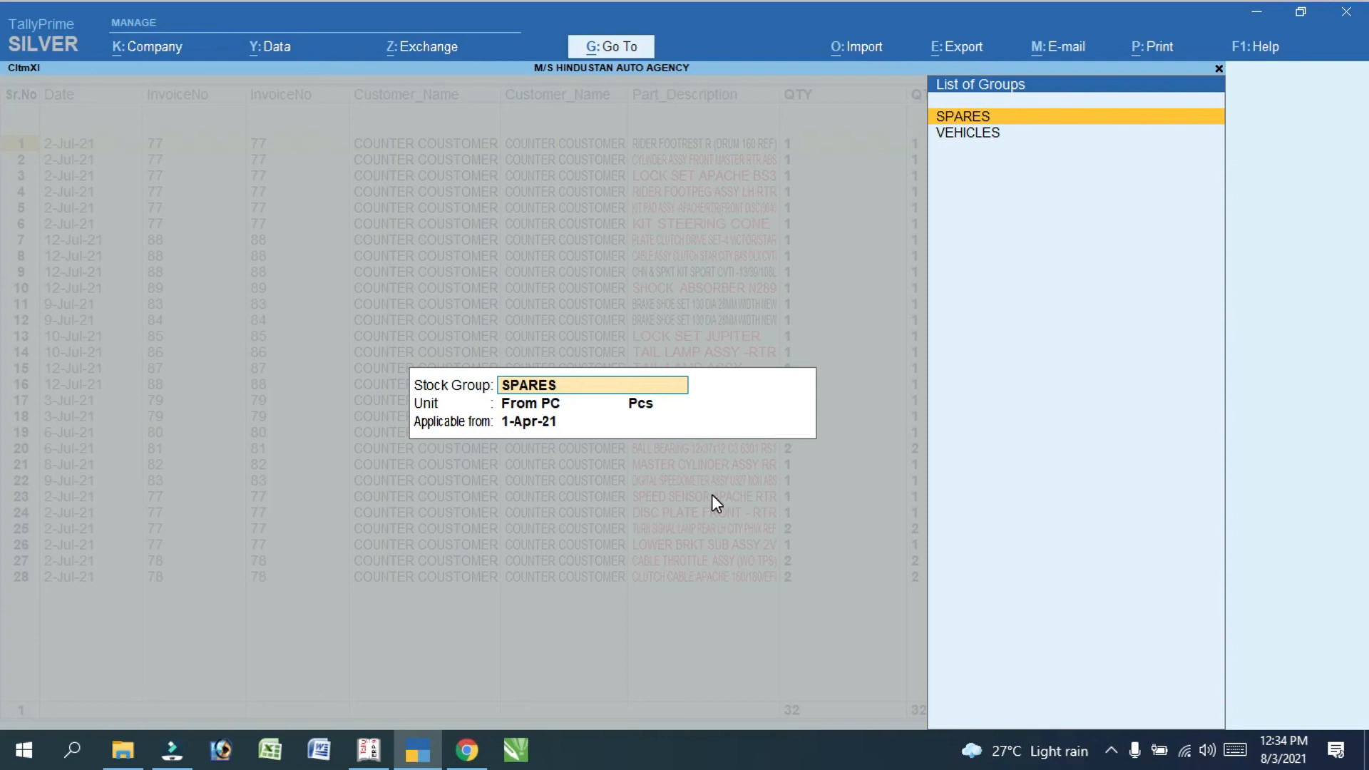
key(Return)
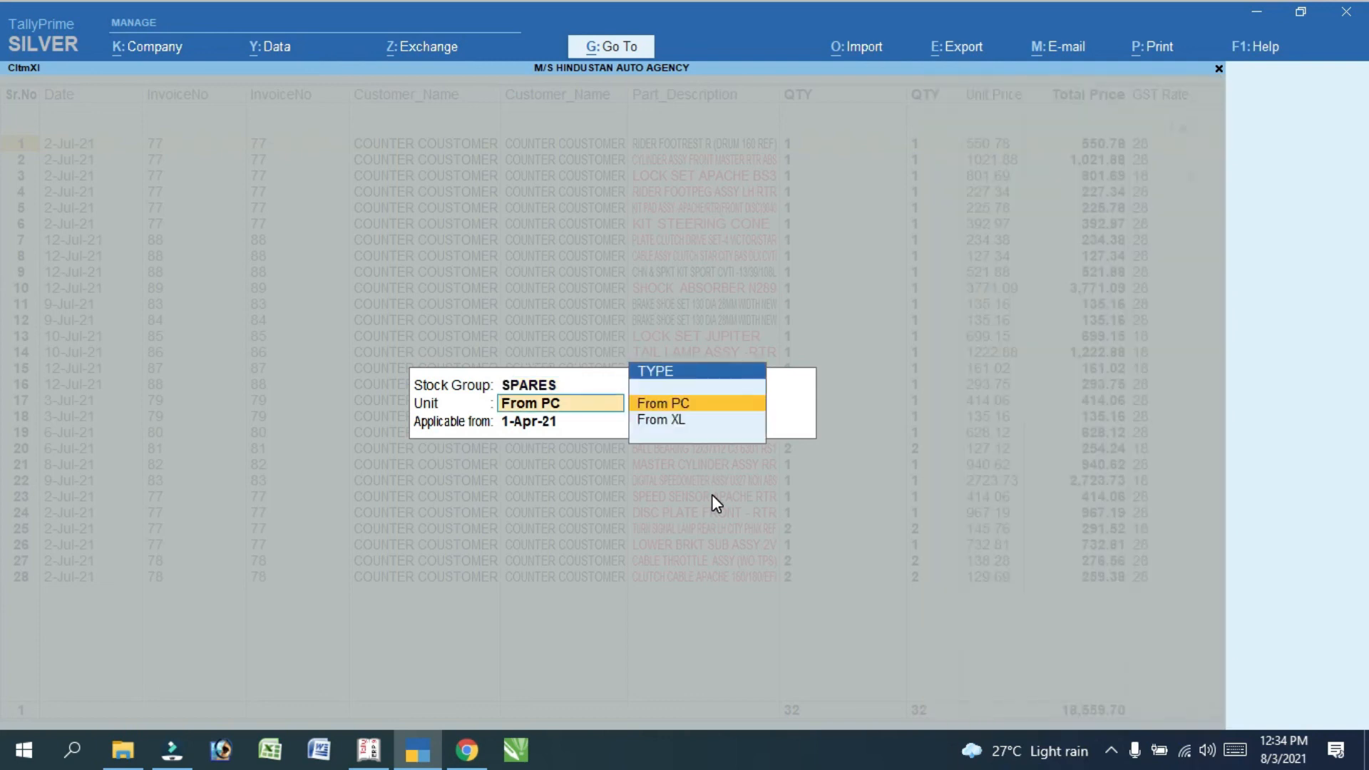
key(Return)
key(Return)
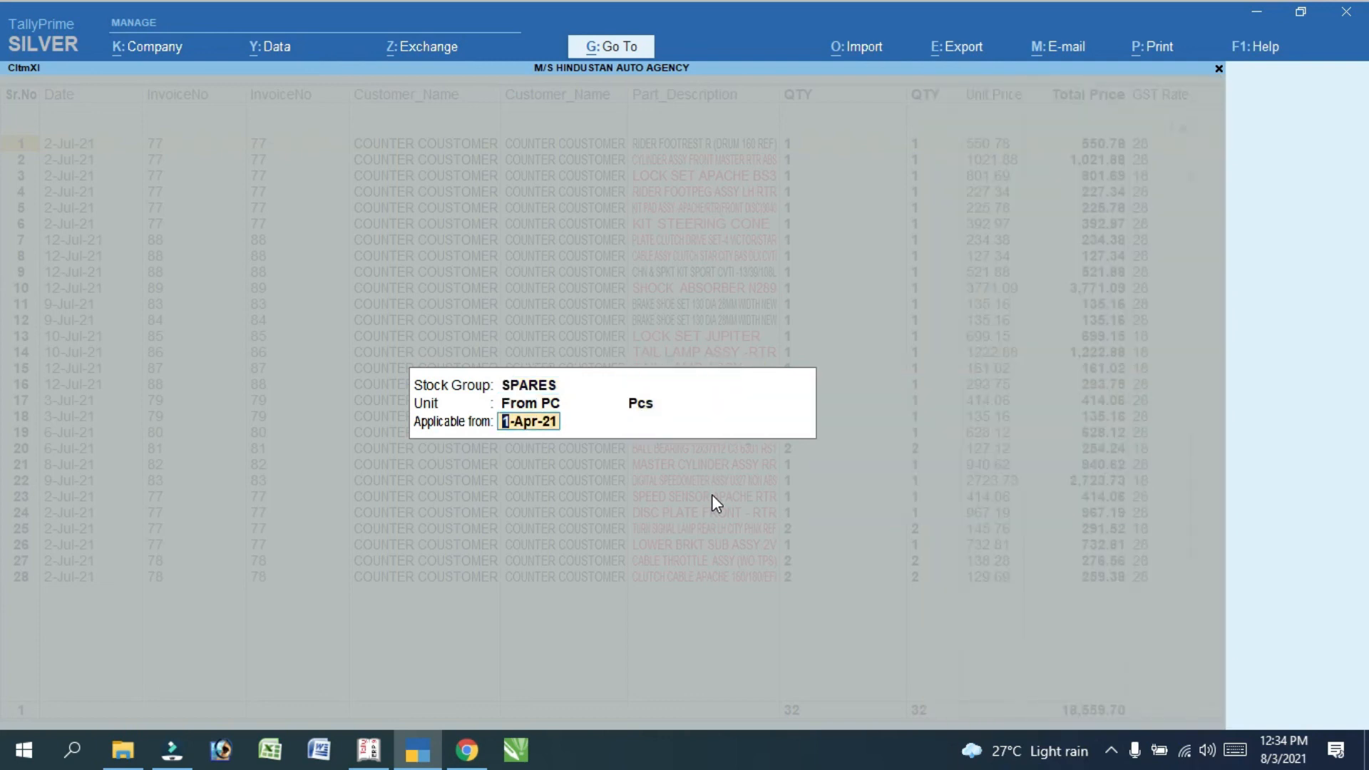
key(Return)
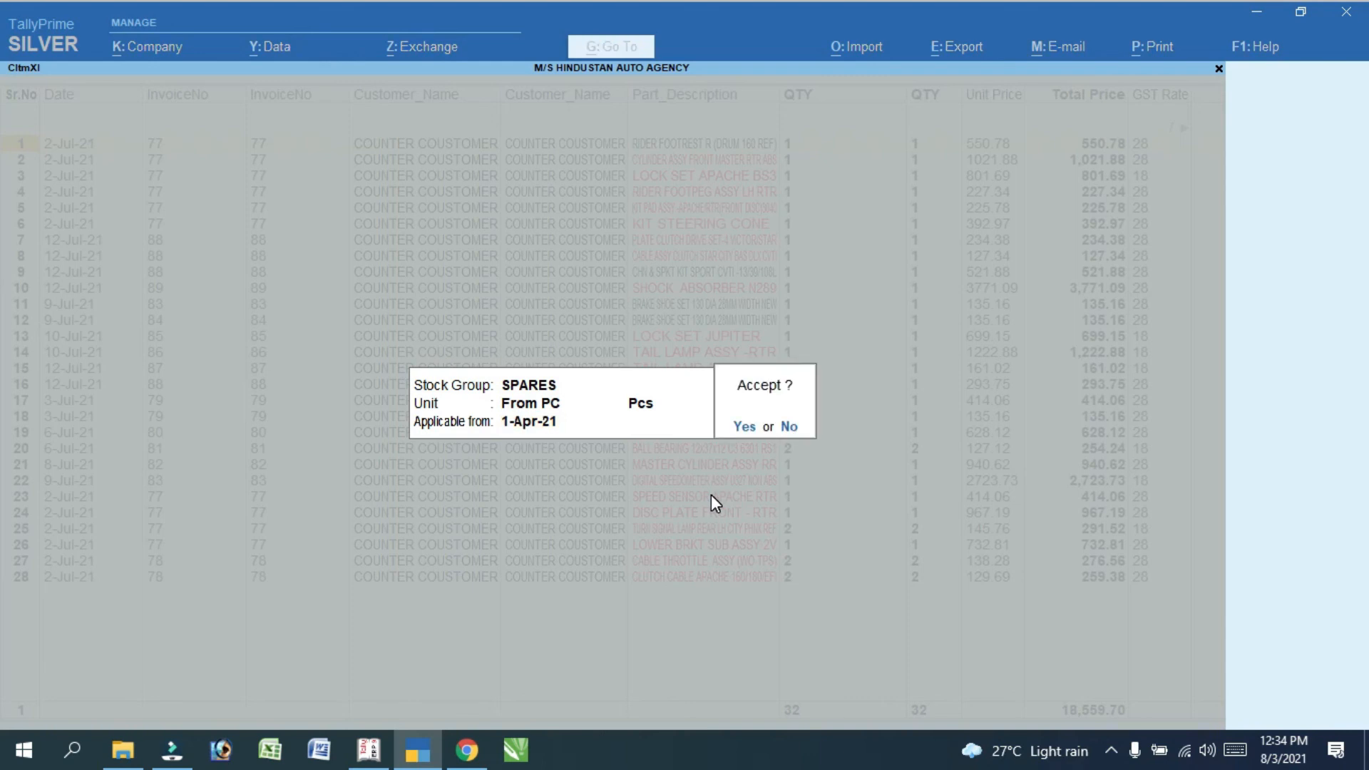
key(Return)
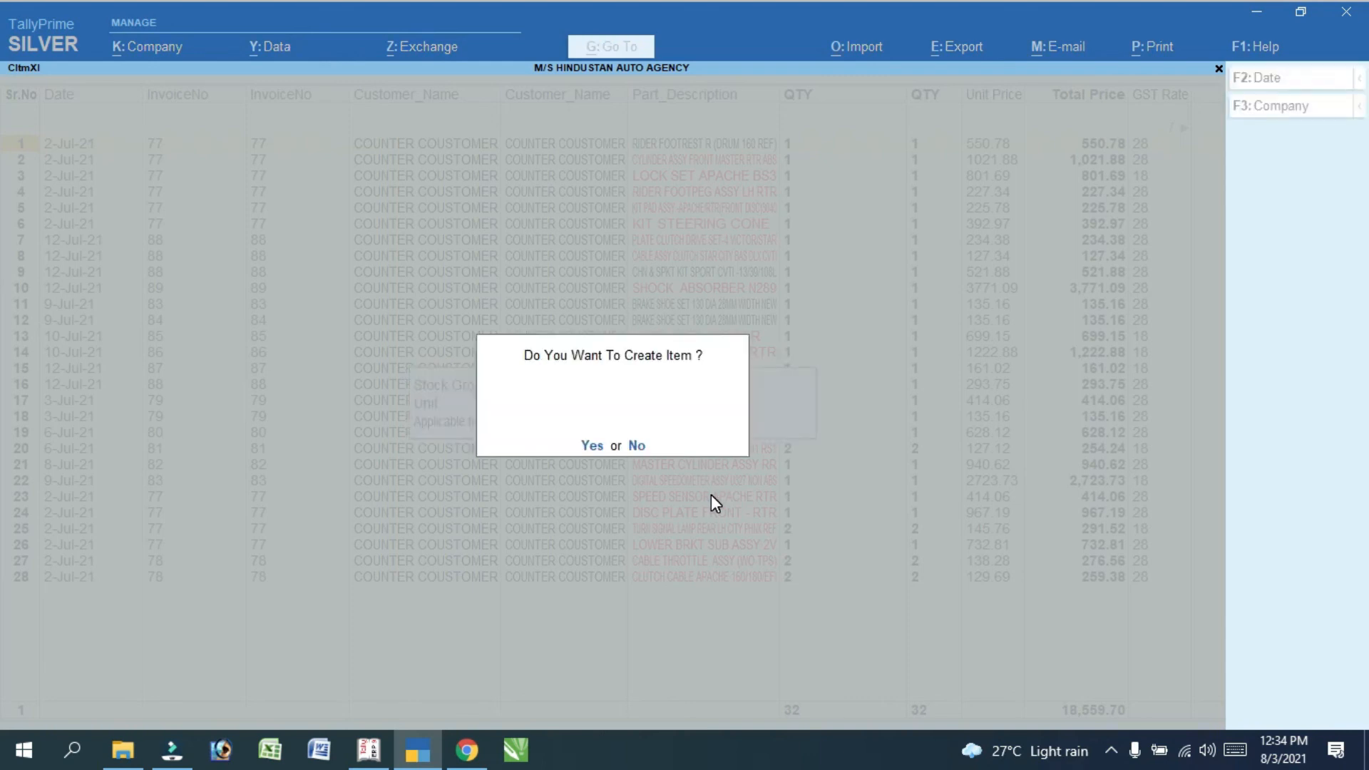
key(Return)
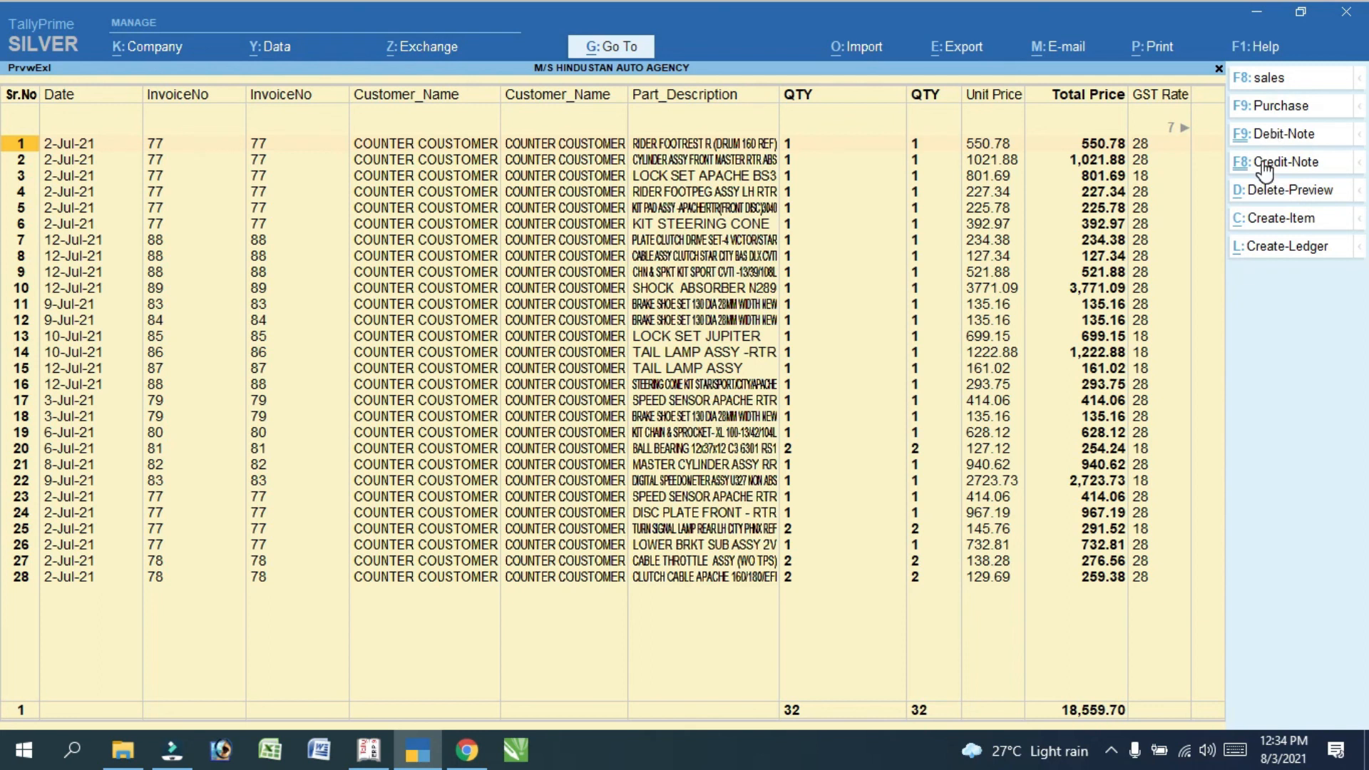
Generate the sales vouchers from the previewed data using the Sales voucher type
click(1271, 79)
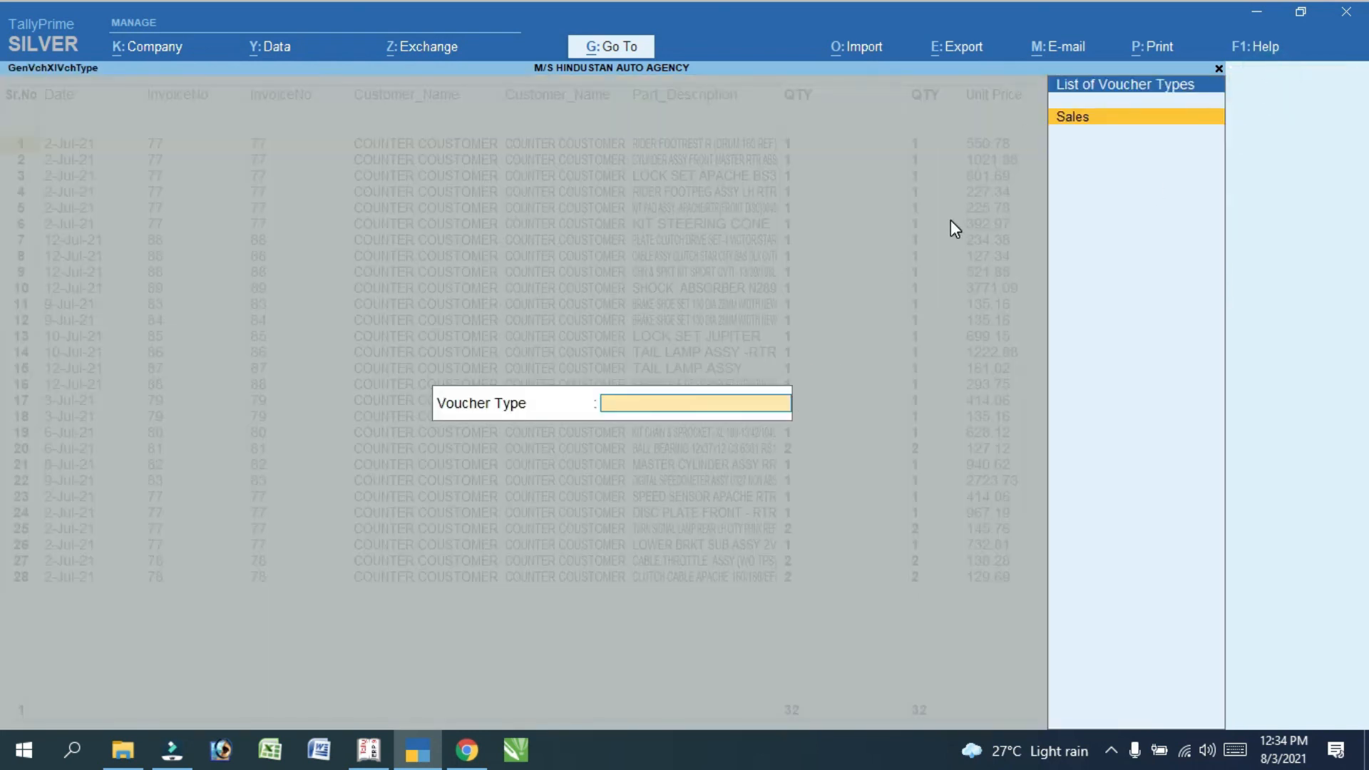
key(Return)
key(Return)
key(Return)
key(Return)
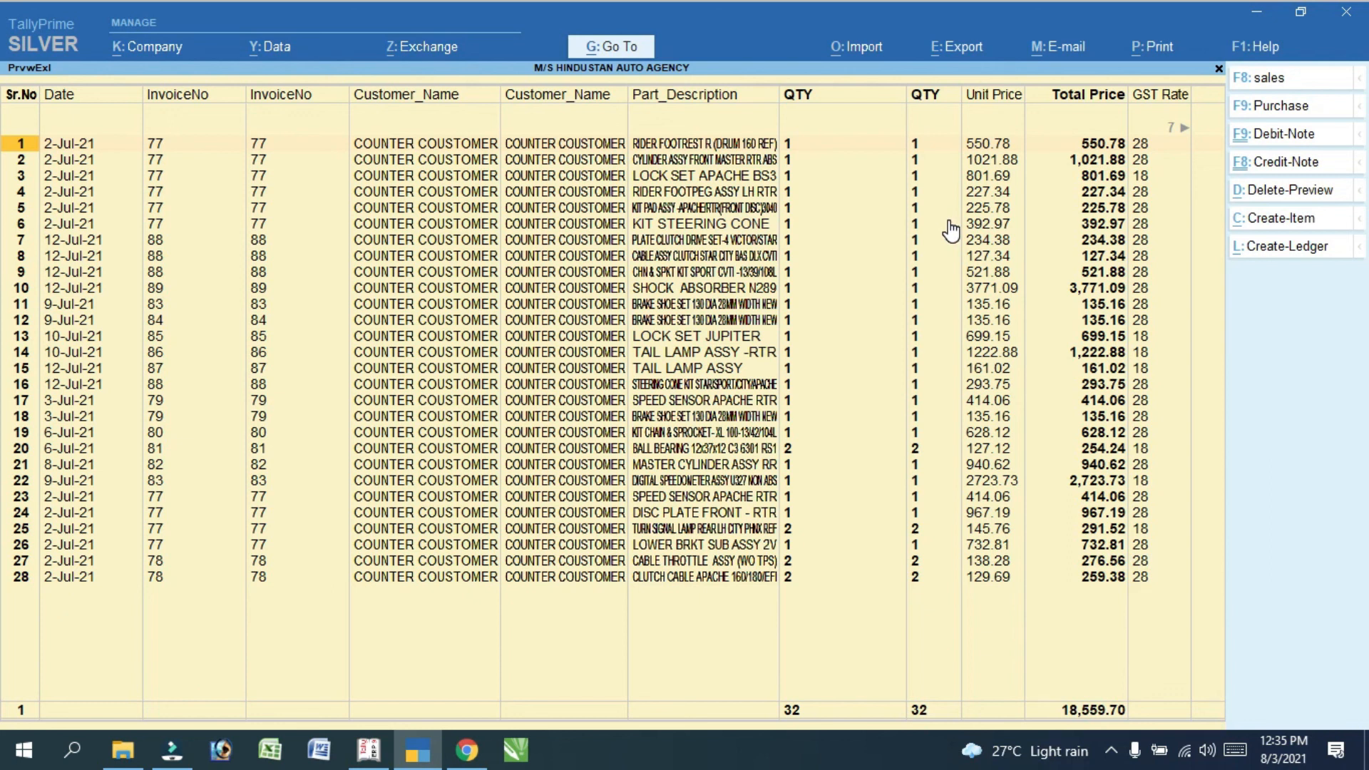
Leave the import preview and open the Statistics report to check the Sales voucher count
key(Escape)
key(Escape)
key(Down)
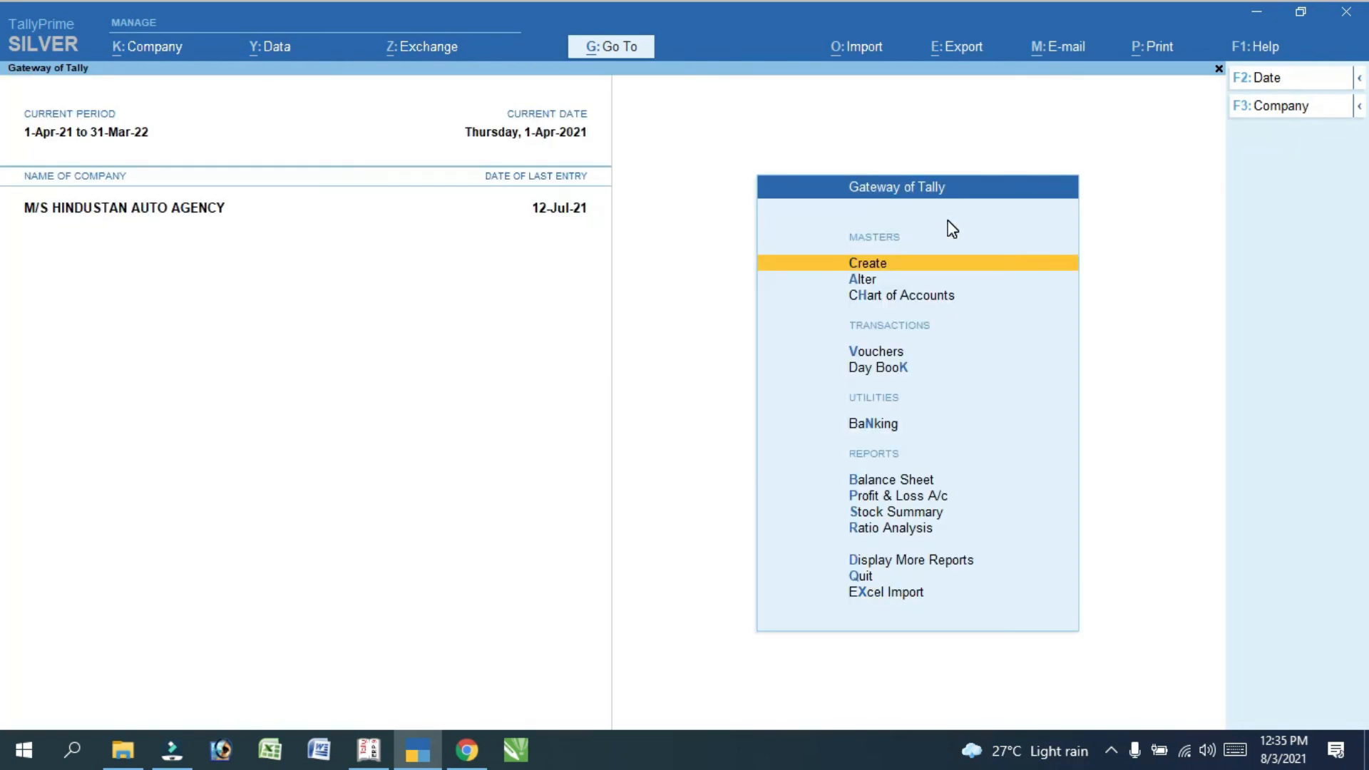
key(d)
key(s)
key(s)
key(Down)
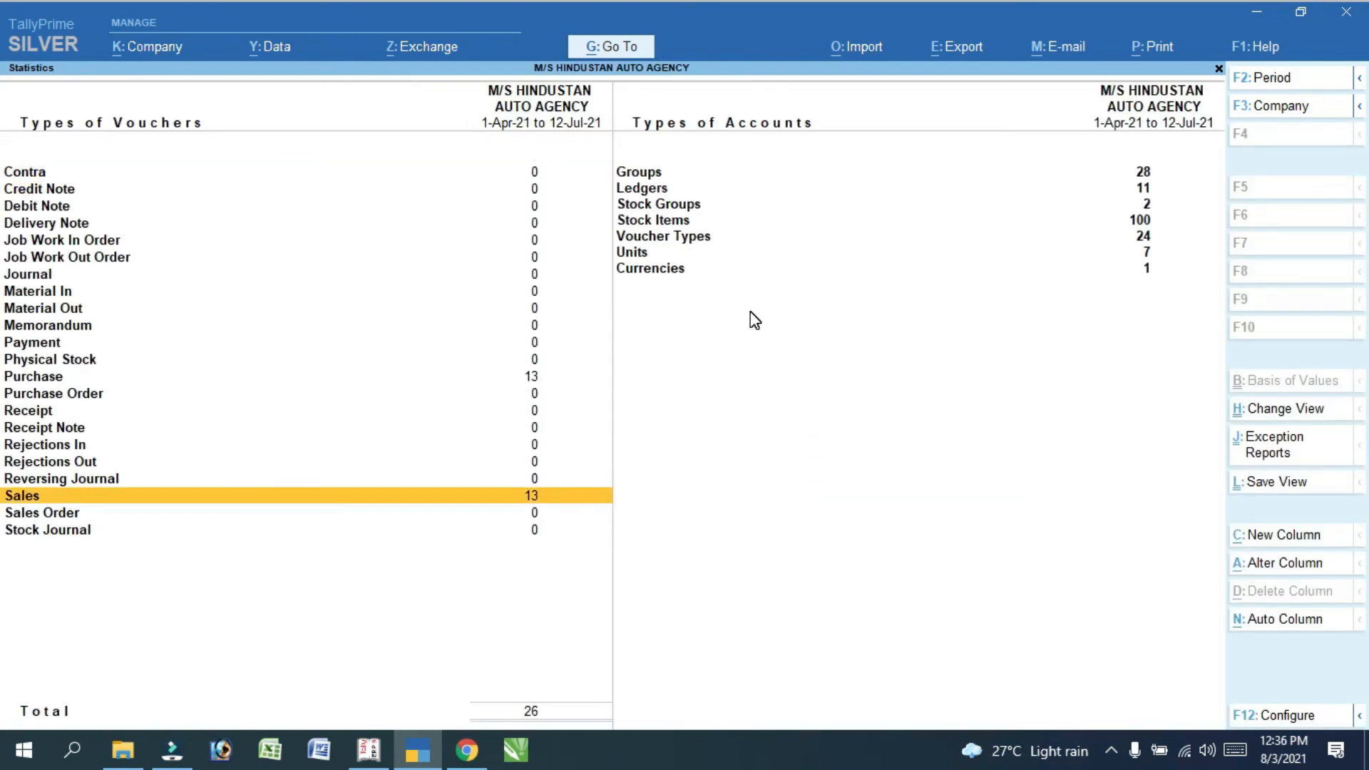
Open the July list of Sales vouchers from Statistics and look through the imported entries
key(Return)
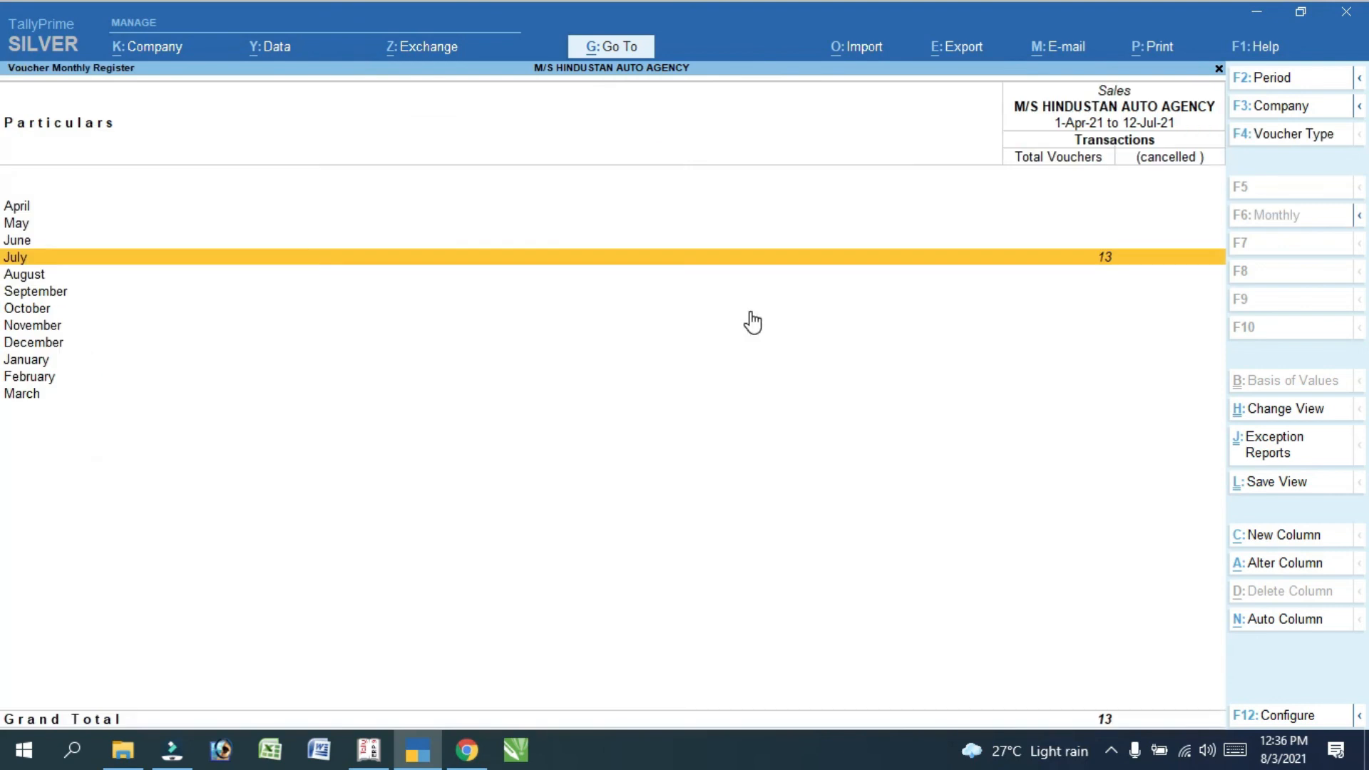
key(Return)
key(Down)
key(Down)
key(Down)
key(Down)
key(Down)
key(Down)
key(Down)
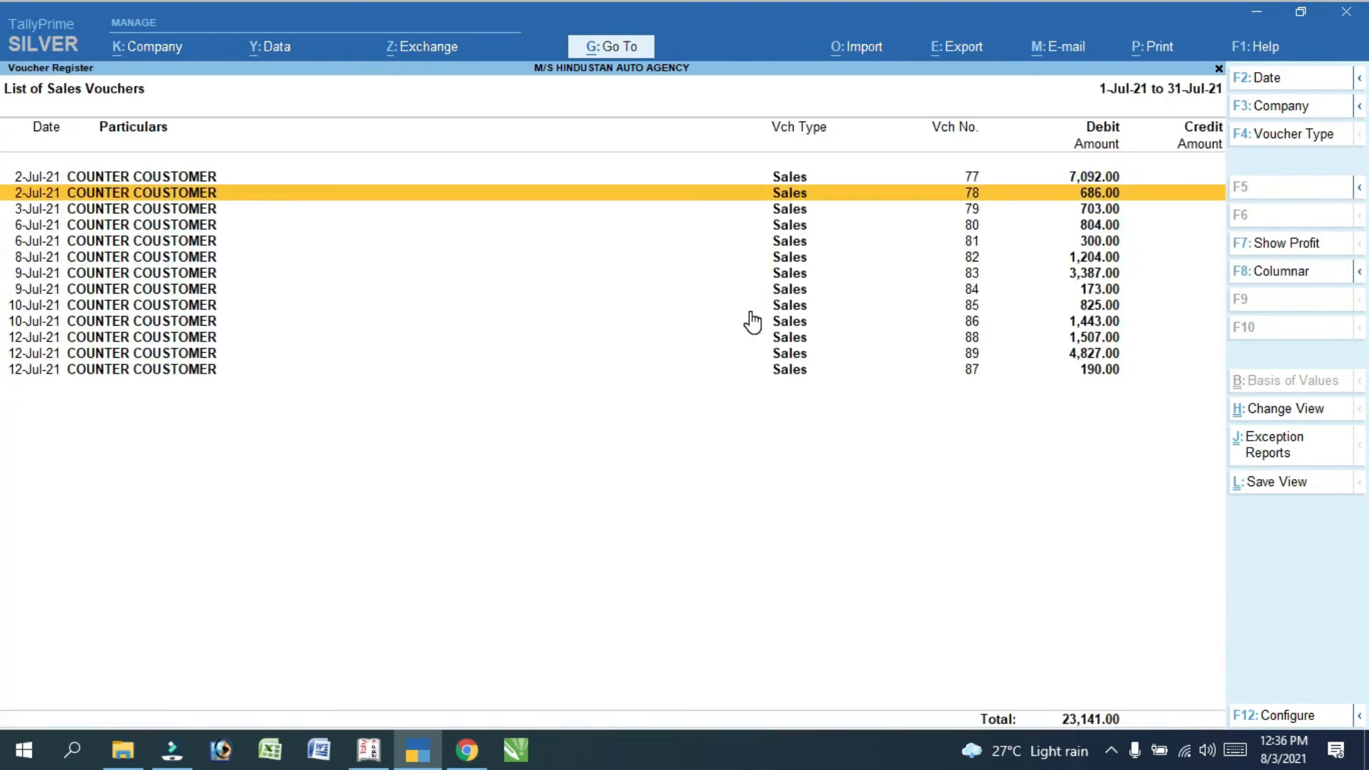
key(Up)
key(Up)
key(Up)
key(Up)
key(Up)
key(Up)
key(Up)
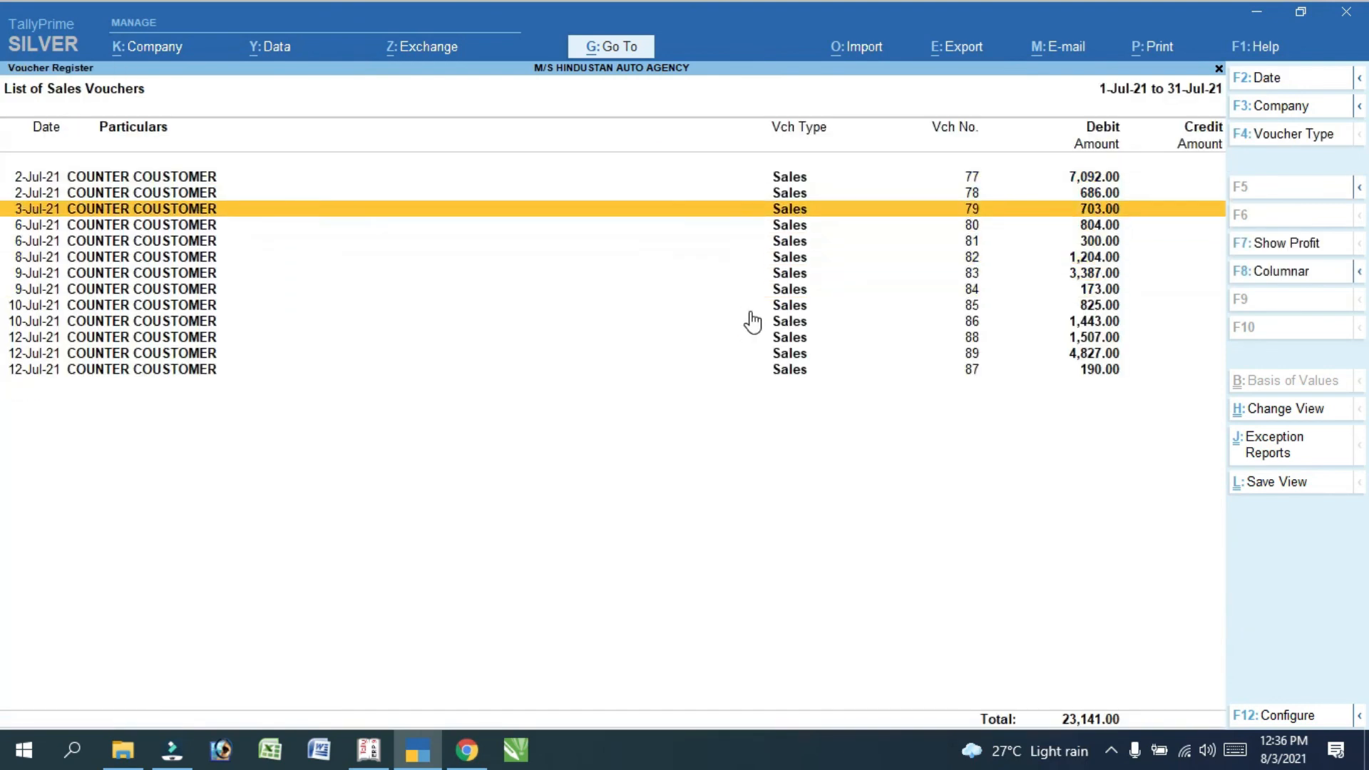
Open sales voucher 77 dated 2-Jul-21 and go into its party's ledger master
key(Return)
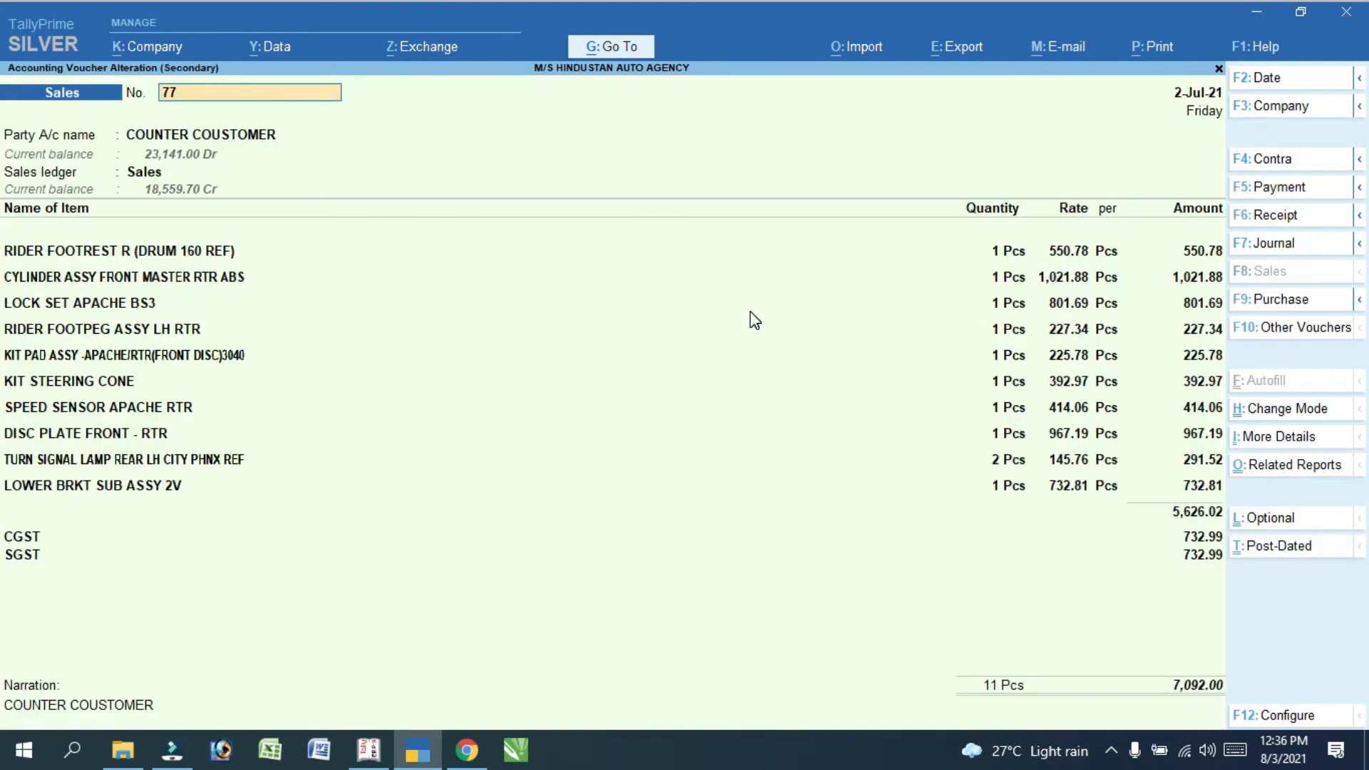
key(Return)
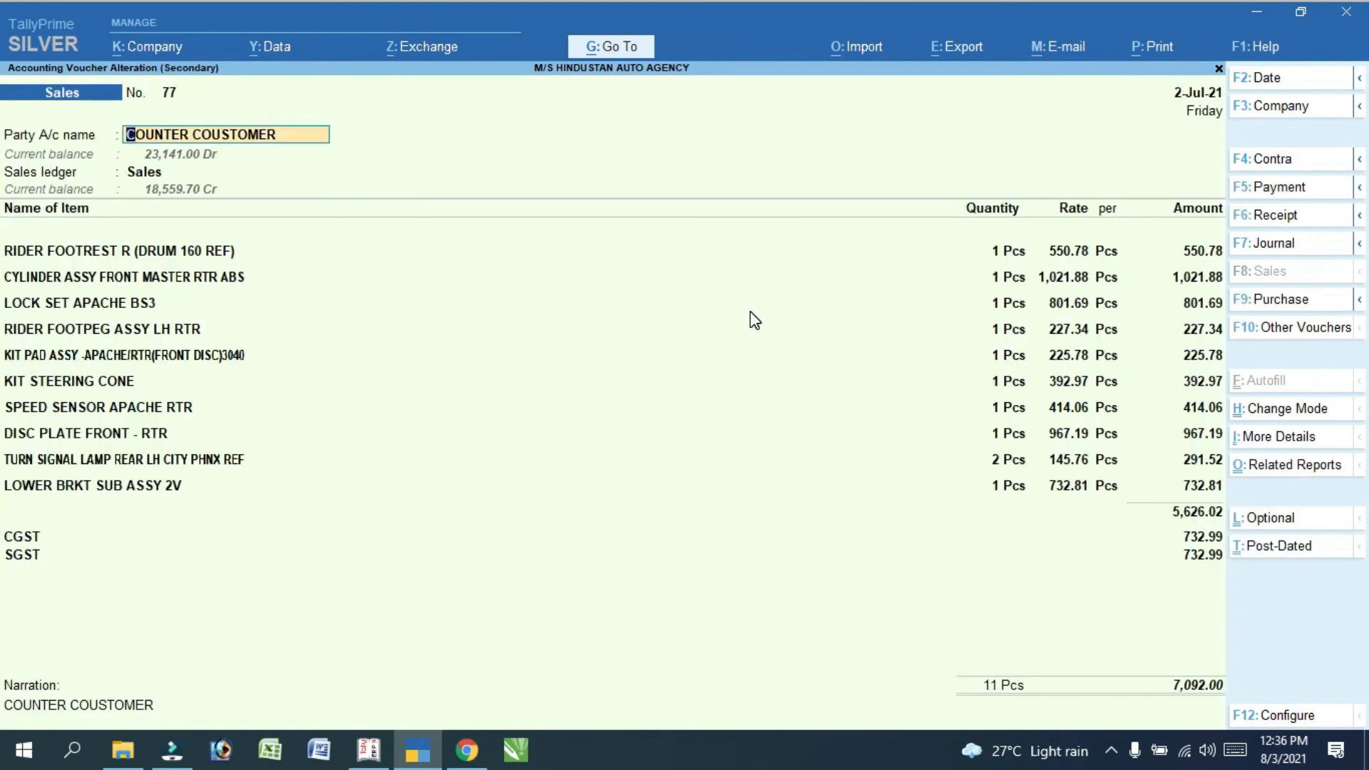
key(ctrl+Return)
key(Return)
key(Return)
key(Return)
key(Return)
key(Return)
key(Return)
key(Return)
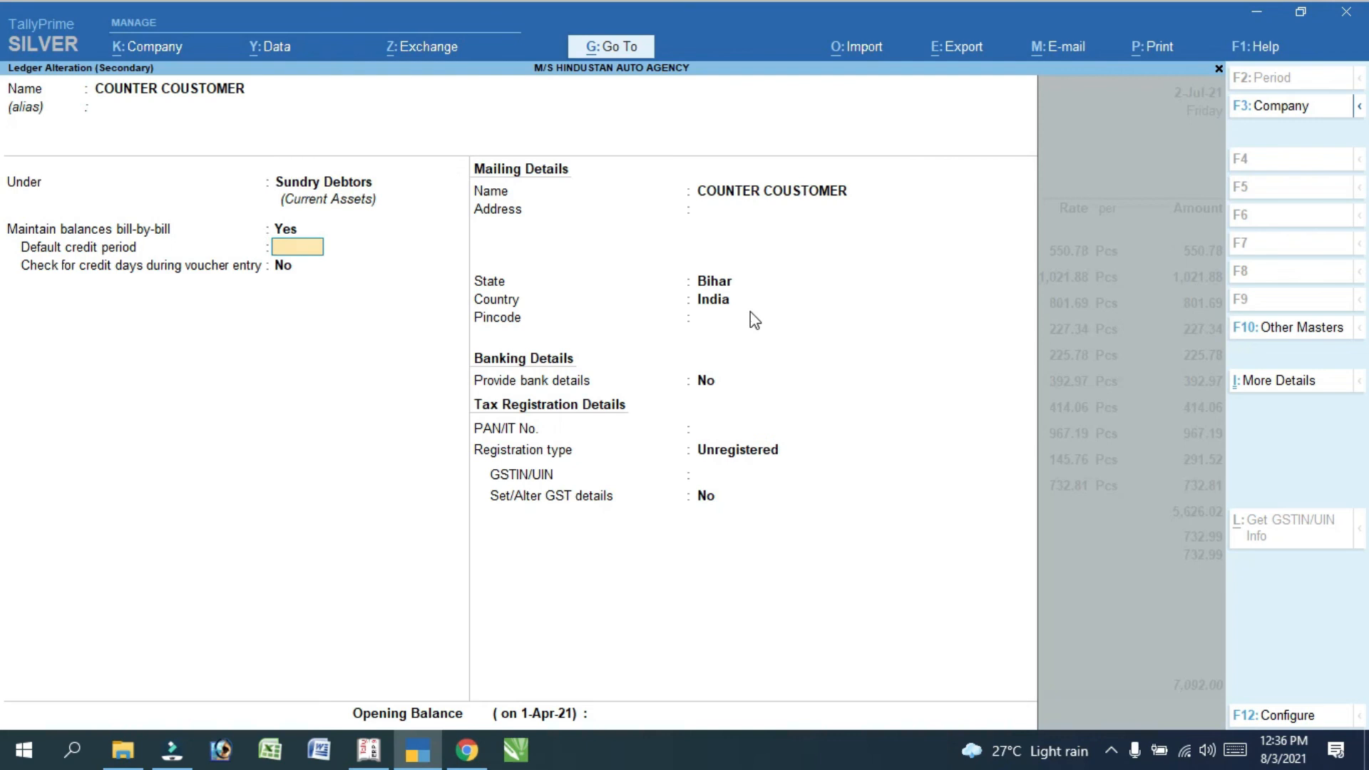
Examine the party ledger's state, country and tax registration details, accept the ledger and return to the voucher
key(Return)
key(BackSpace)
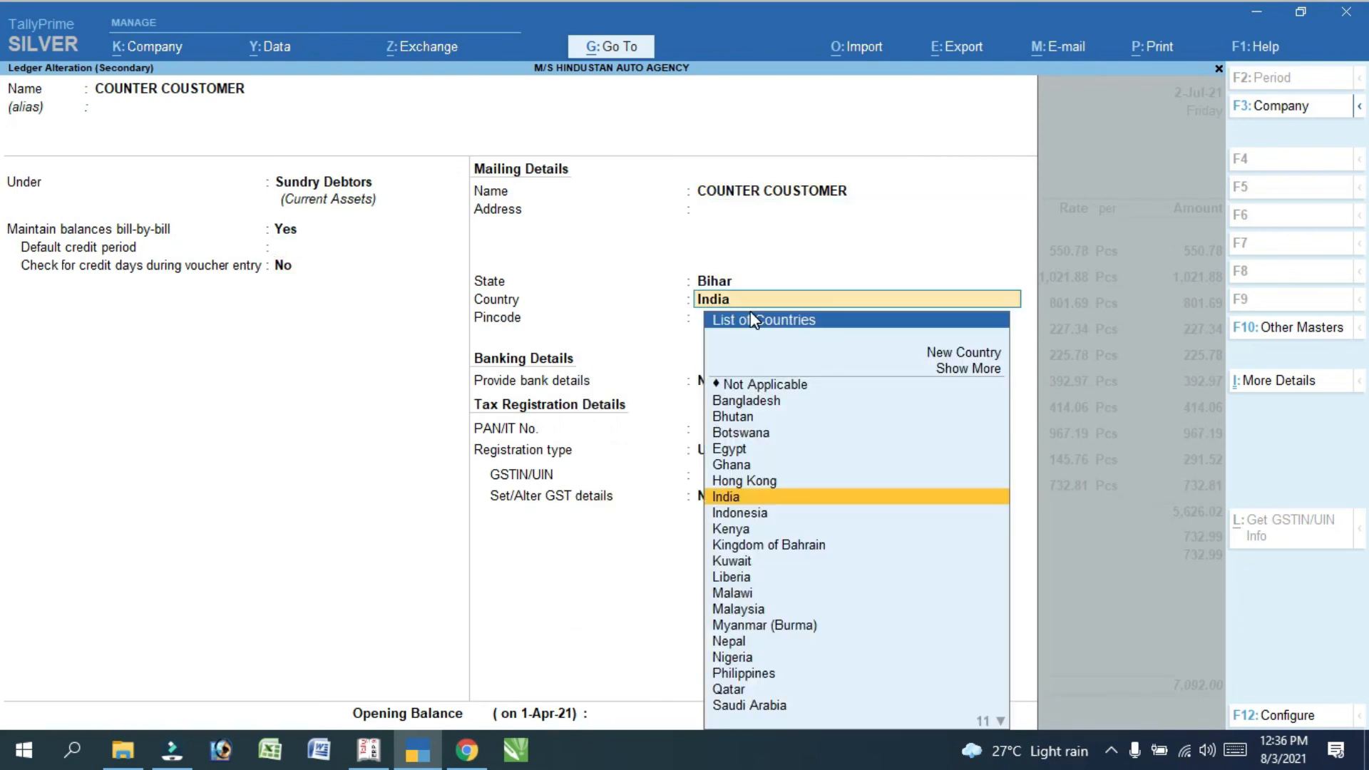
key(BackSpace)
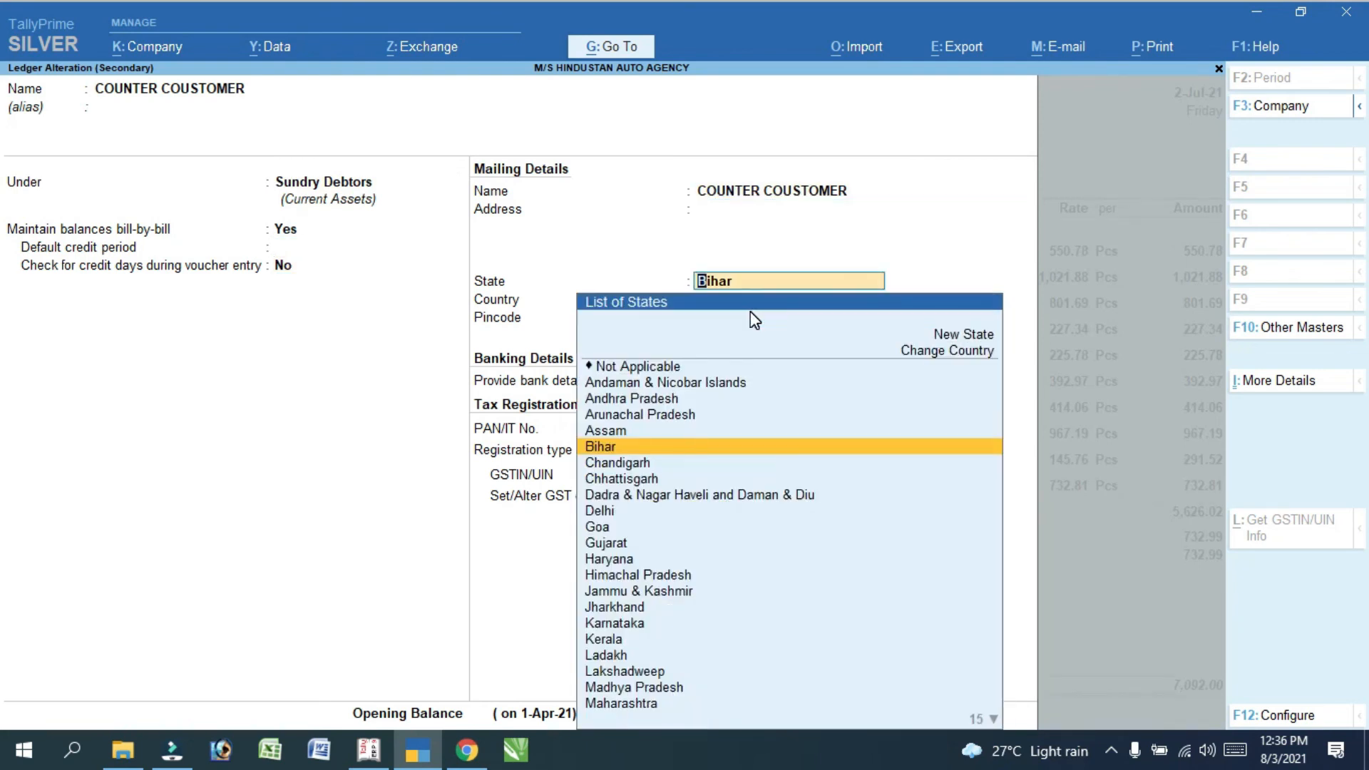
key(Return)
key(Return)
key(Return)
key(Return)
key(Return)
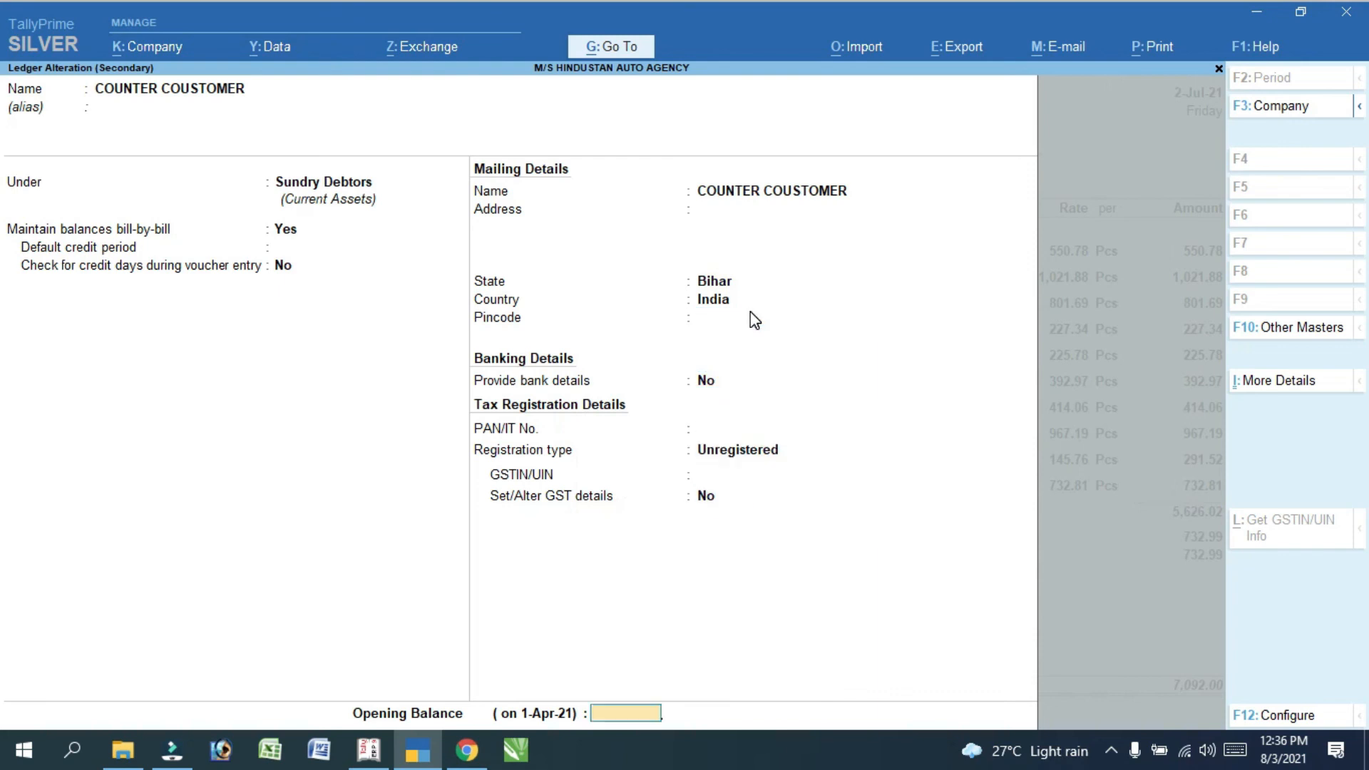
key(Return)
key(Return)
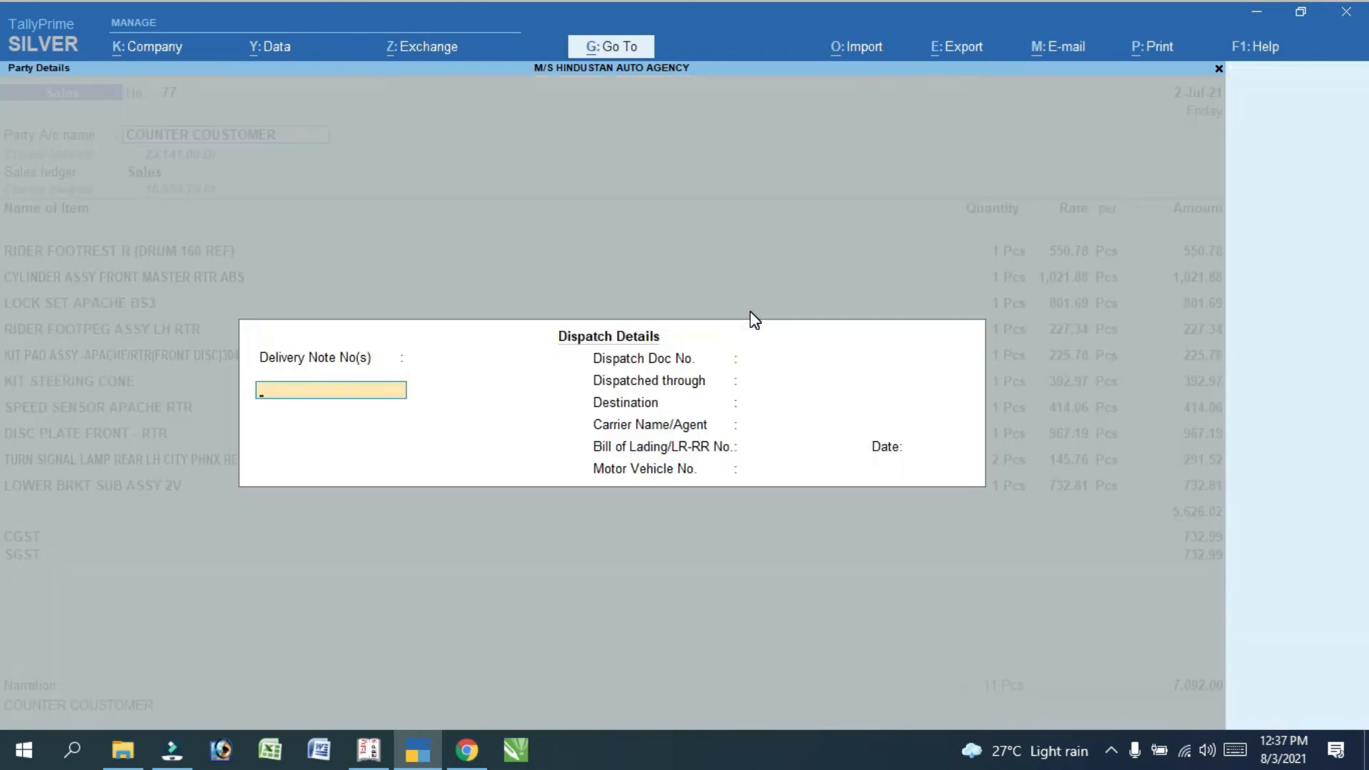
Review voucher 77's party details, sales ledger and first stock item, then leave the voucher without saving
key(Escape)
key(Return)
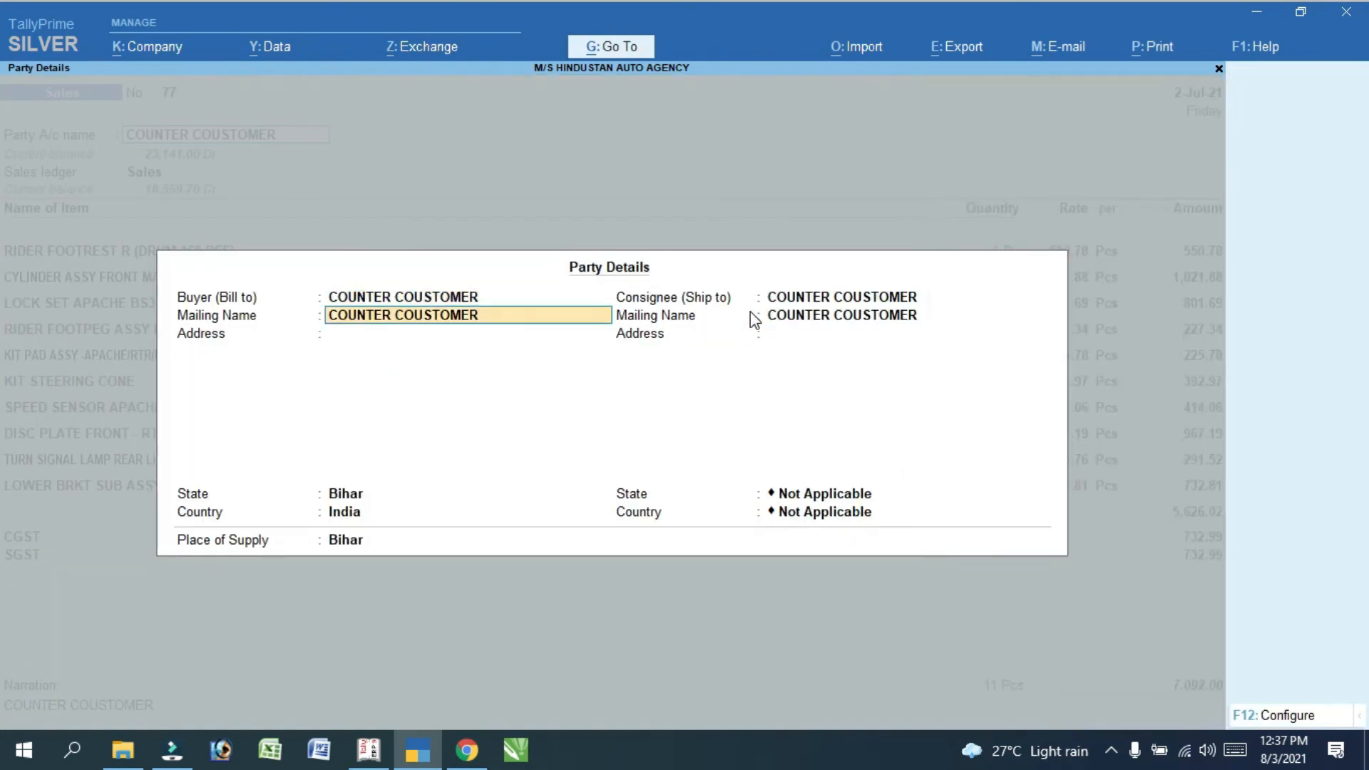
key(Return)
key(Return)
key(Return)
key(Return)
key(Return)
key(Return)
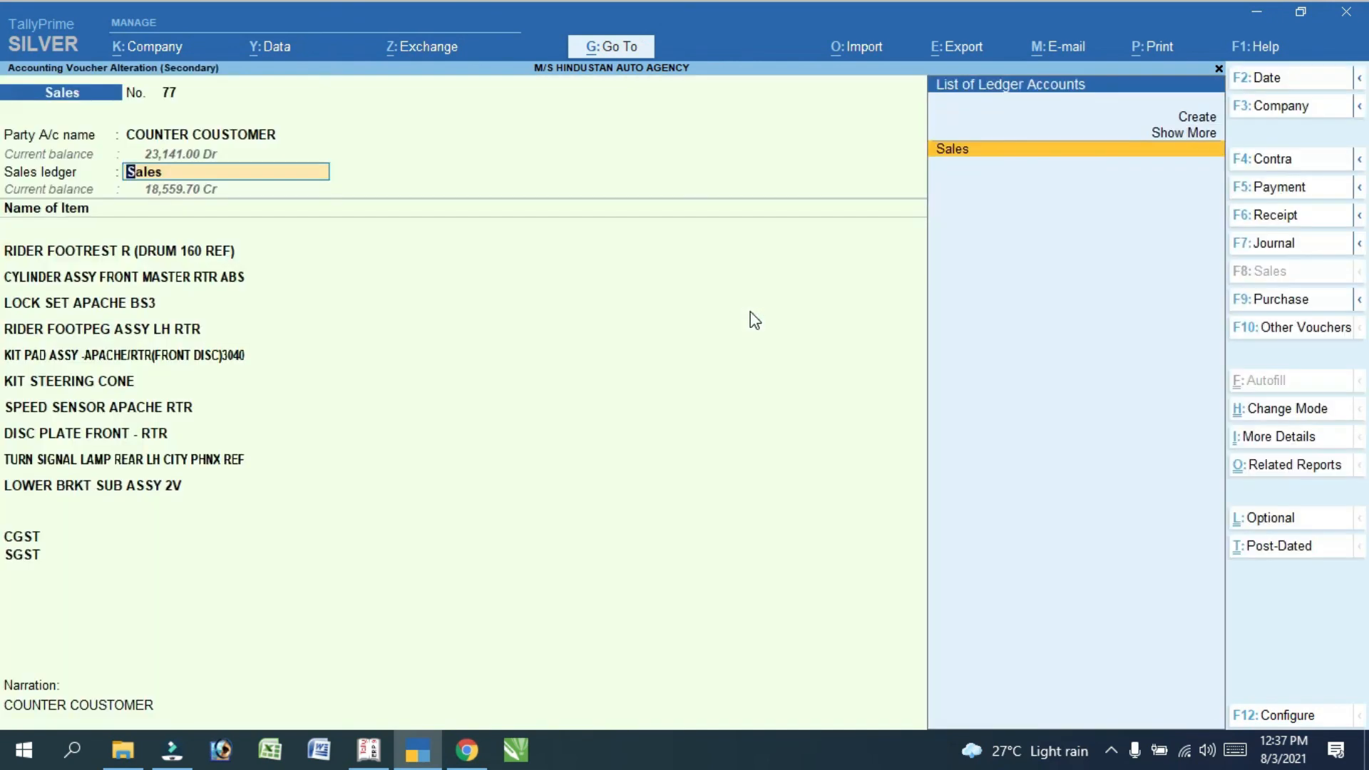
key(Return)
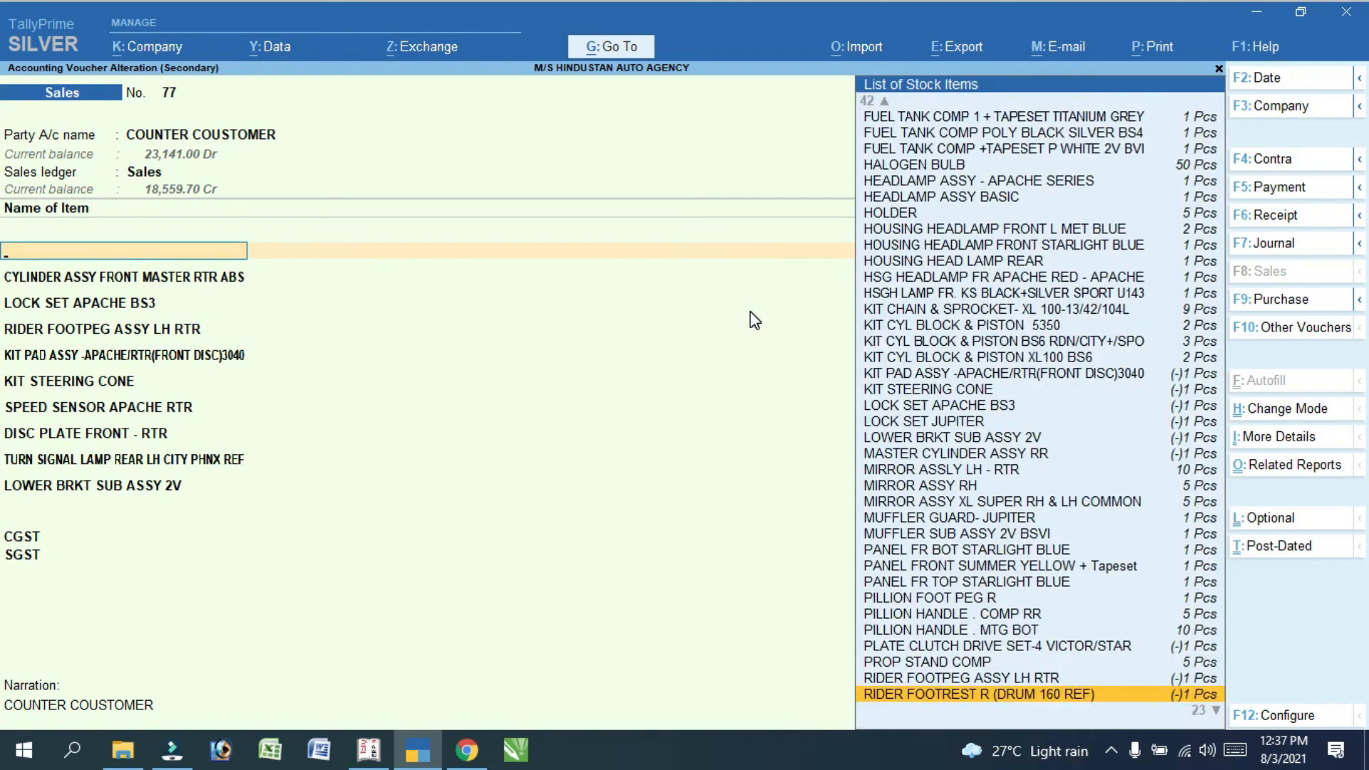
key(Escape)
key(y)
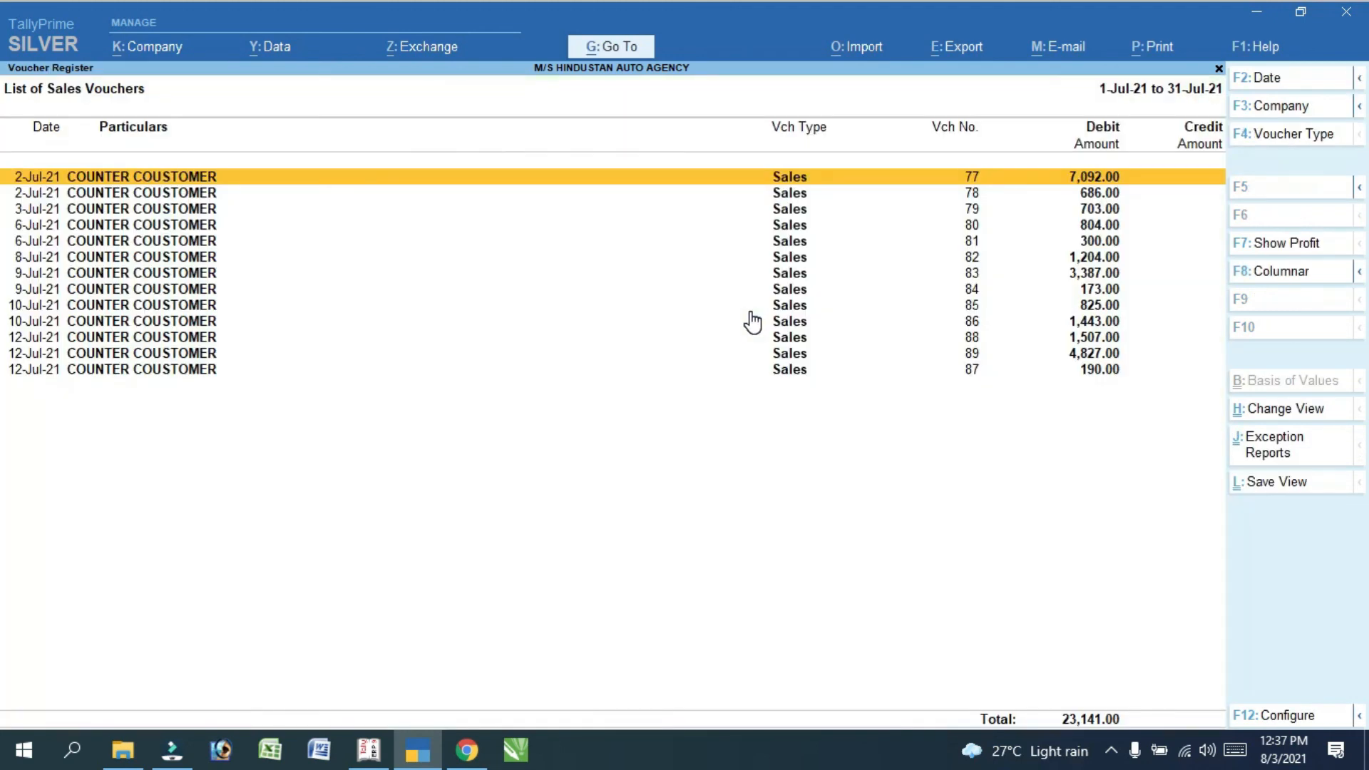
Close the sales voucher list and the Statistics report and return to the Gateway of Tally
key(Escape)
key(Escape)
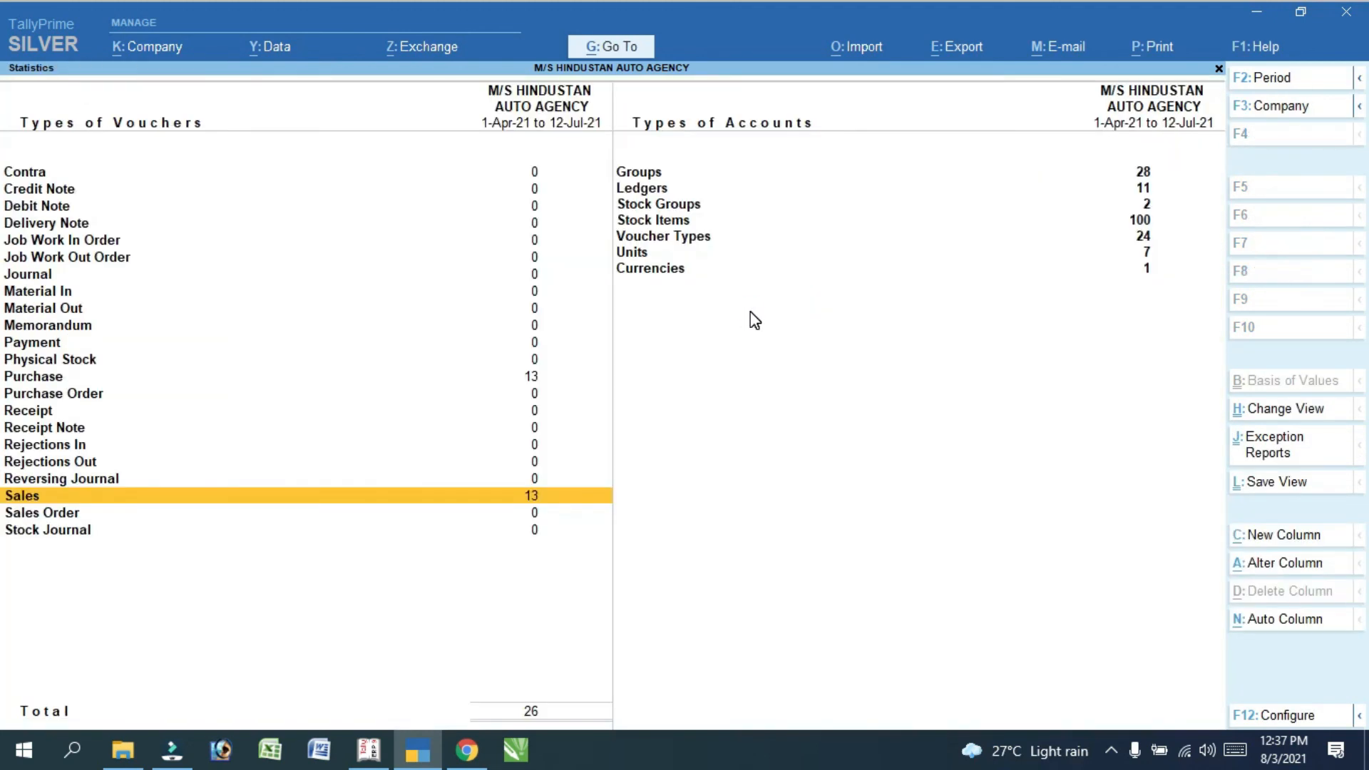
key(Escape)
key(Escape)
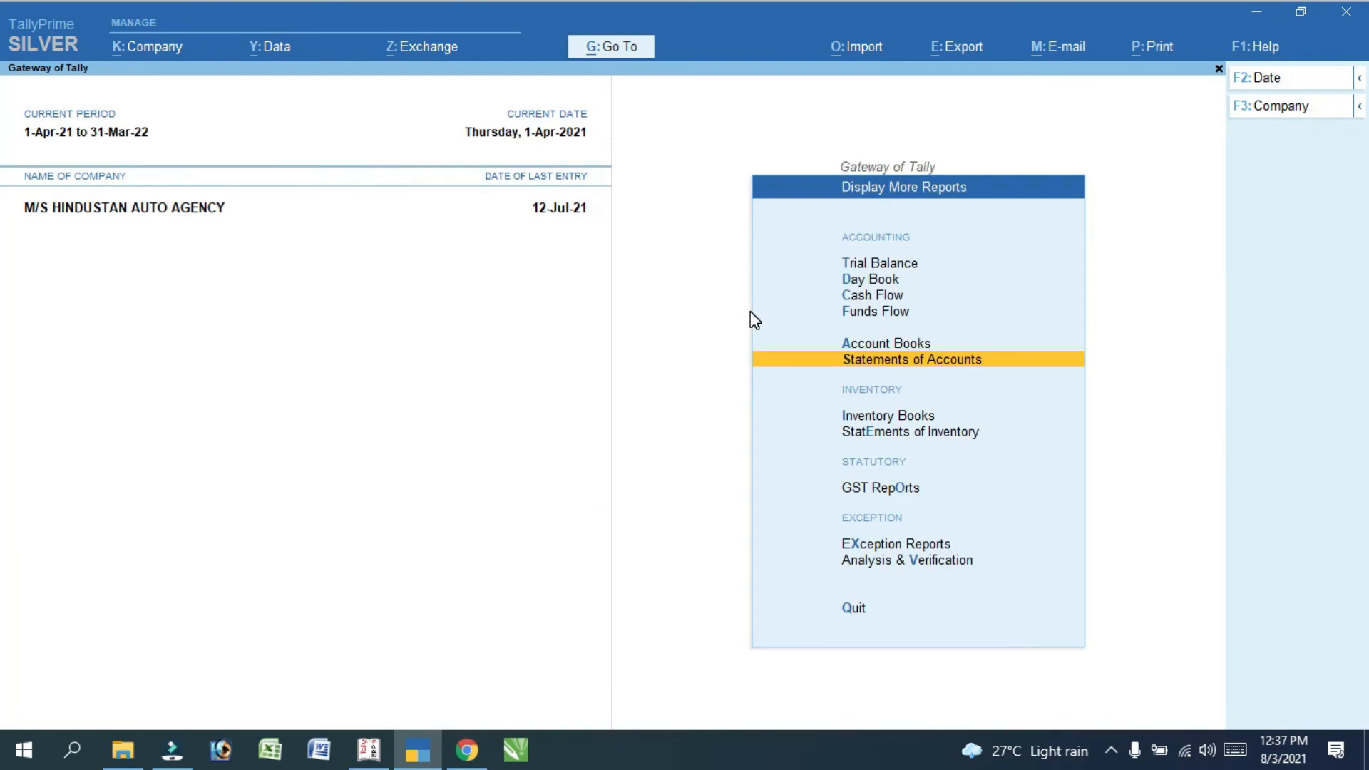
key(Escape)
key(Escape)
key(Escape)
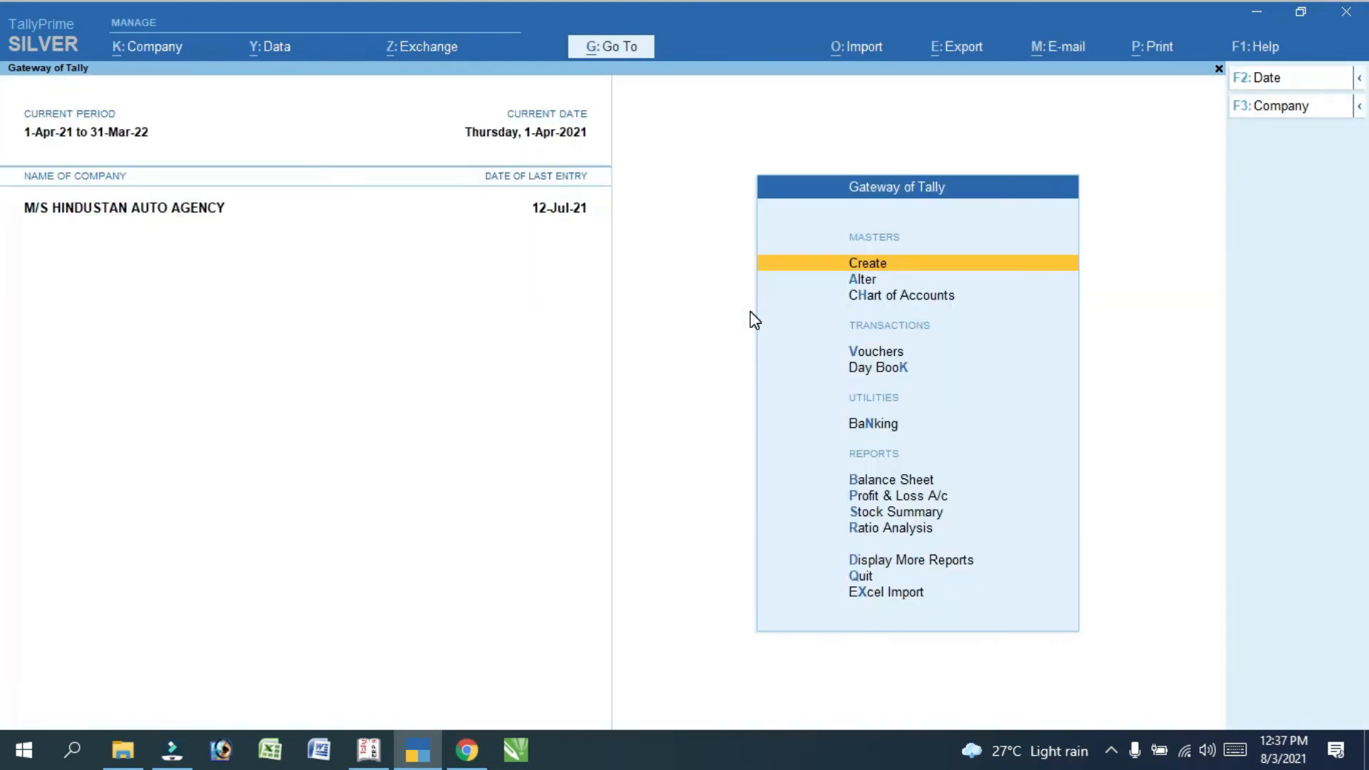